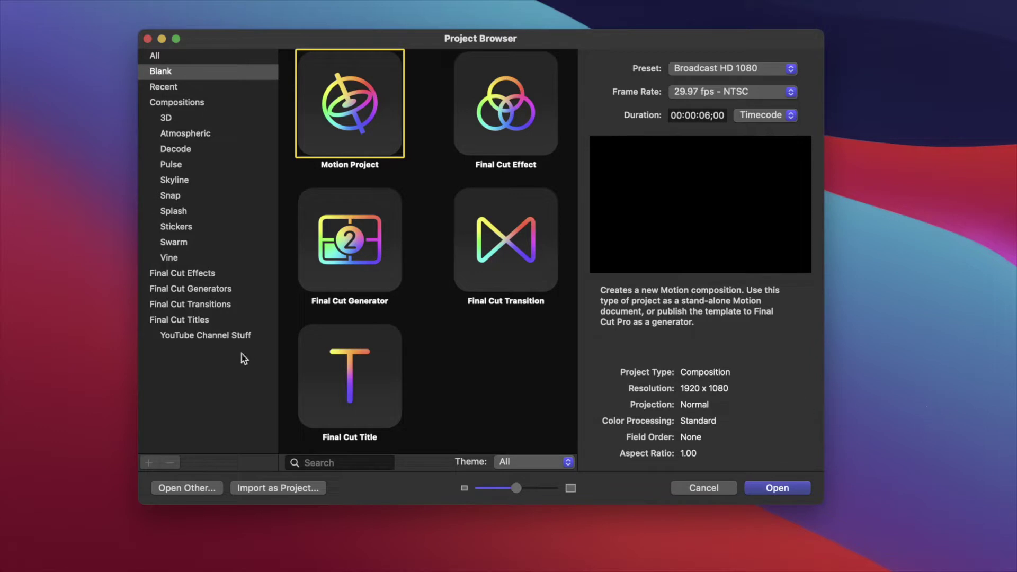
- Create a new blank Final Cut Title project
left_click(354, 373)
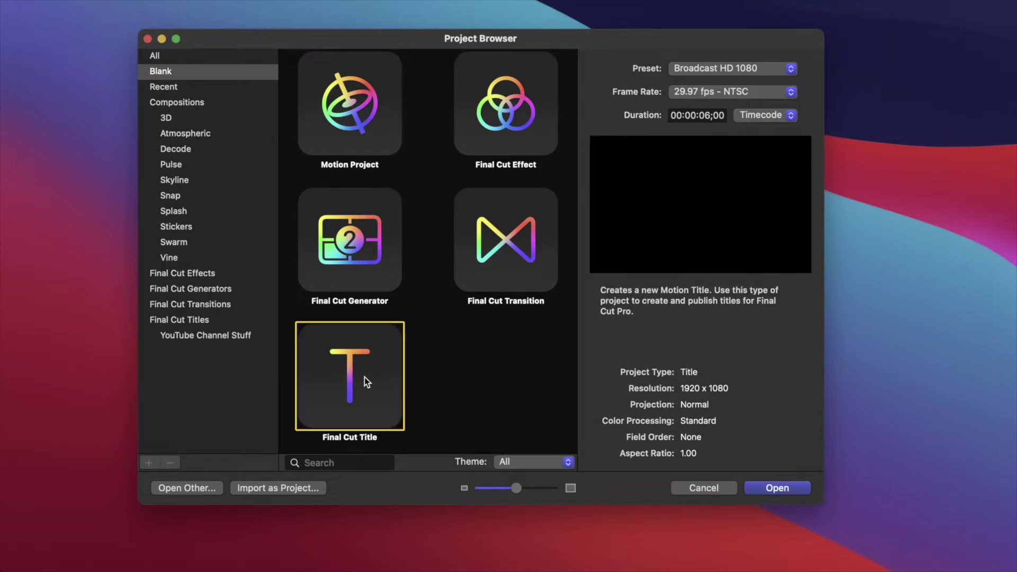
left_click(771, 486)
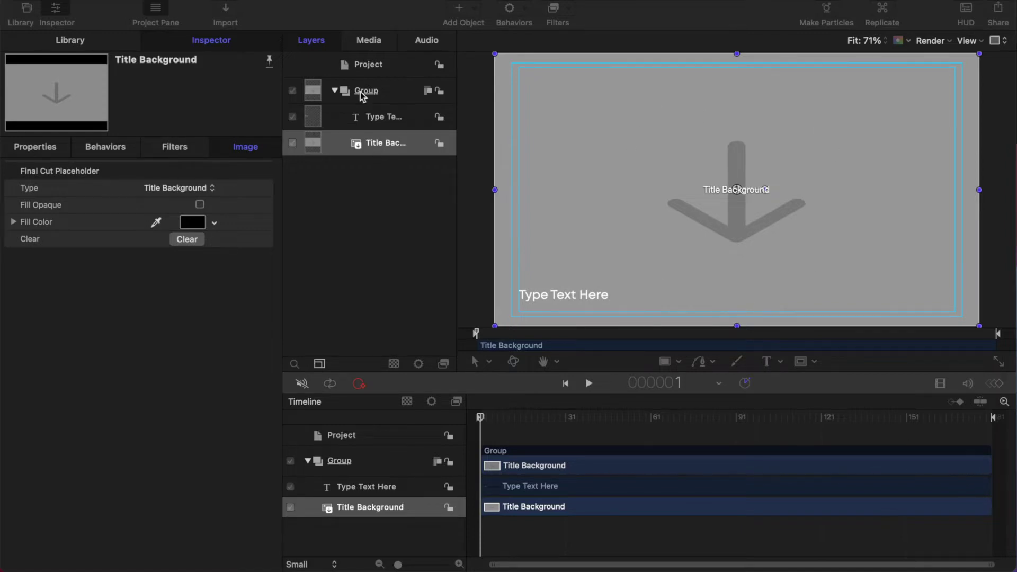
left_click(91, 45)
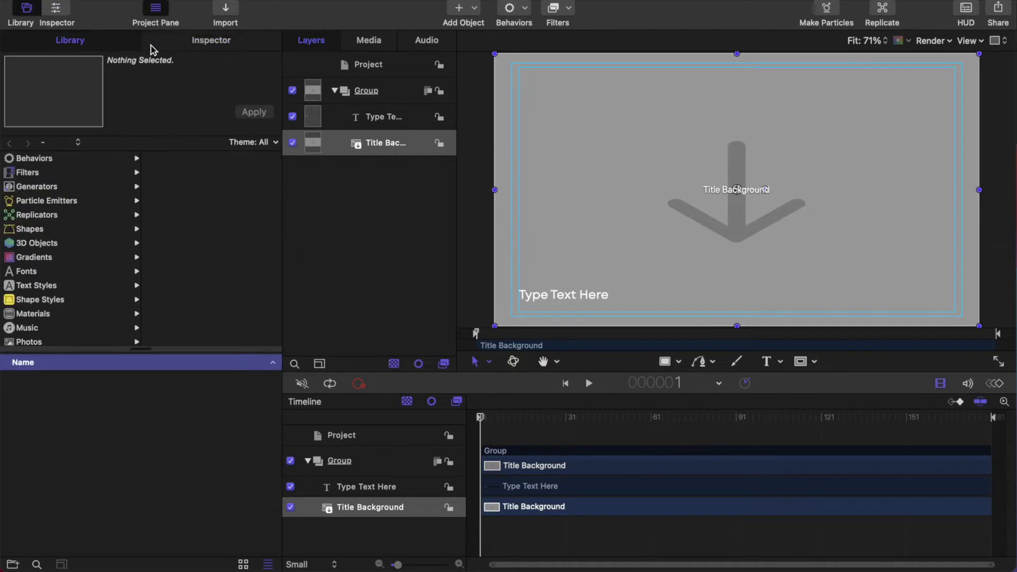
left_click(190, 46)
left_click(100, 44)
- Add two new empty groups to the project's layers
left_click(365, 195)
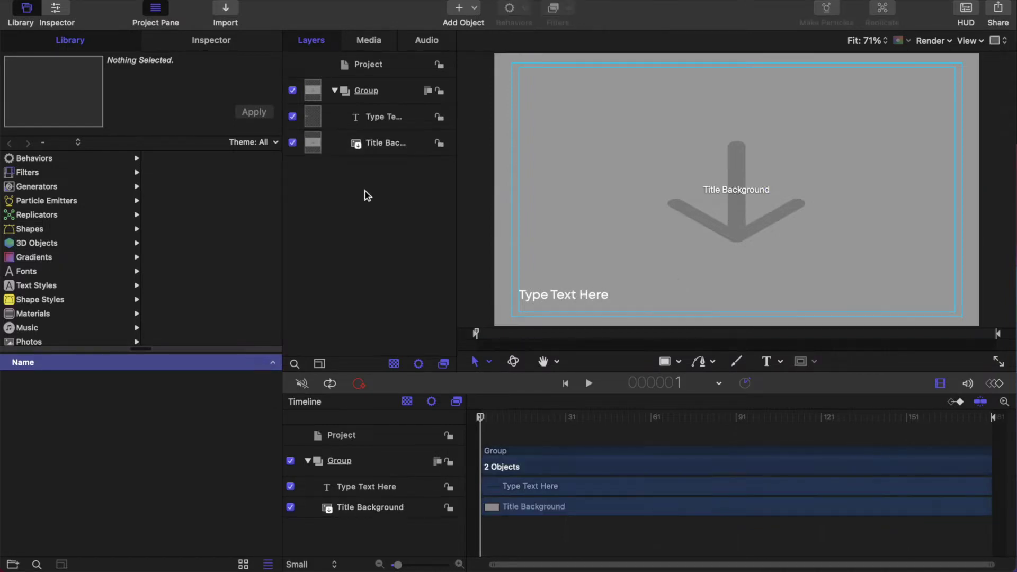
right_click(365, 193)
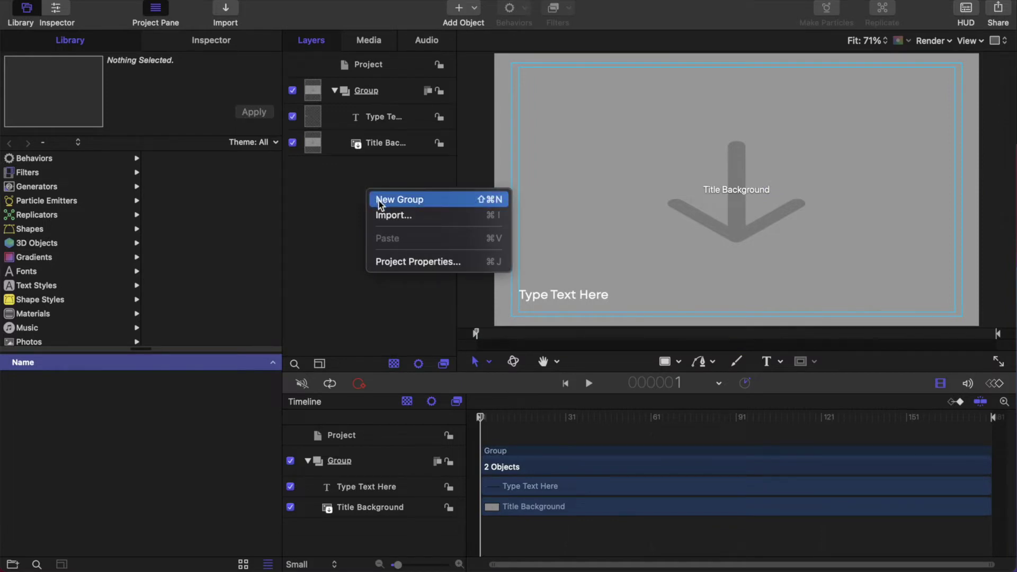
left_click(385, 203)
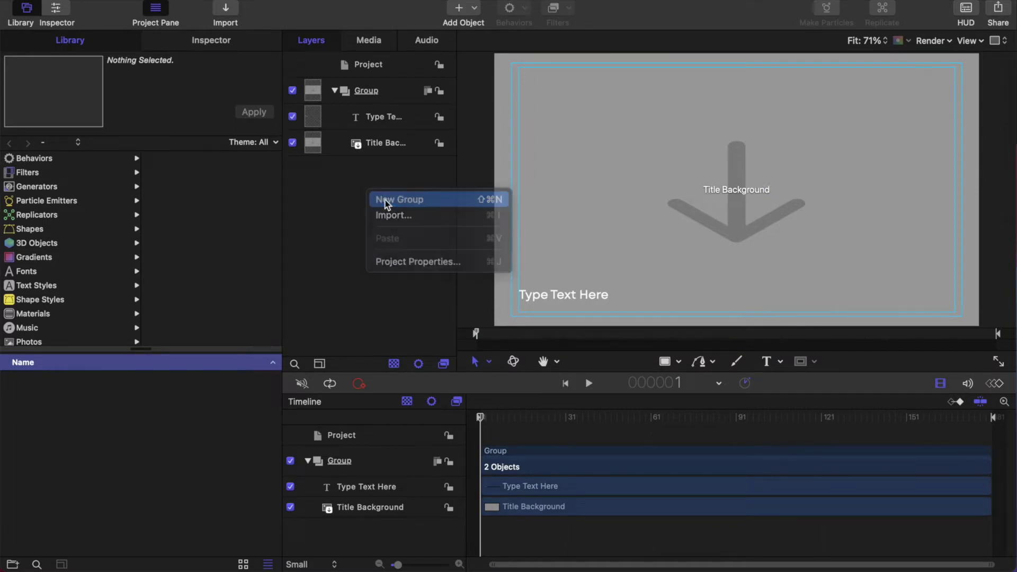
right_click(377, 207)
left_click(398, 219)
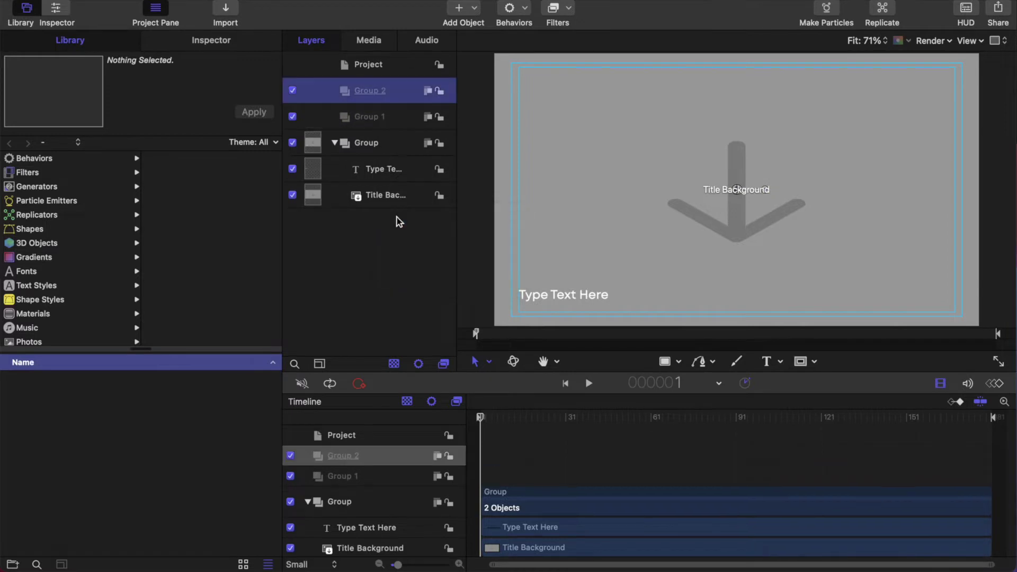
- Rename Group 1 as Bottom Text
double_click(374, 116)
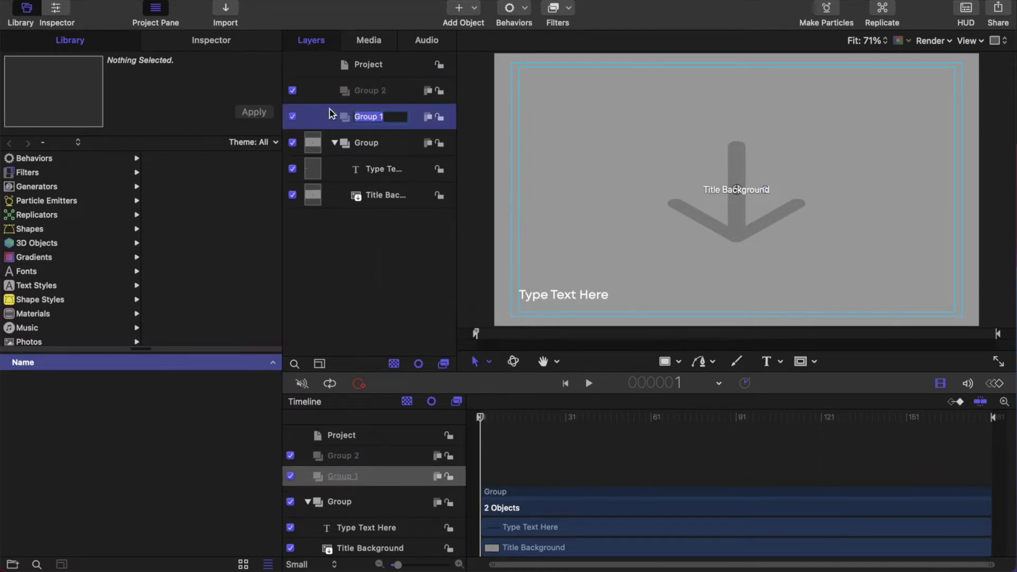
type("Bottom Text")
left_click(382, 239)
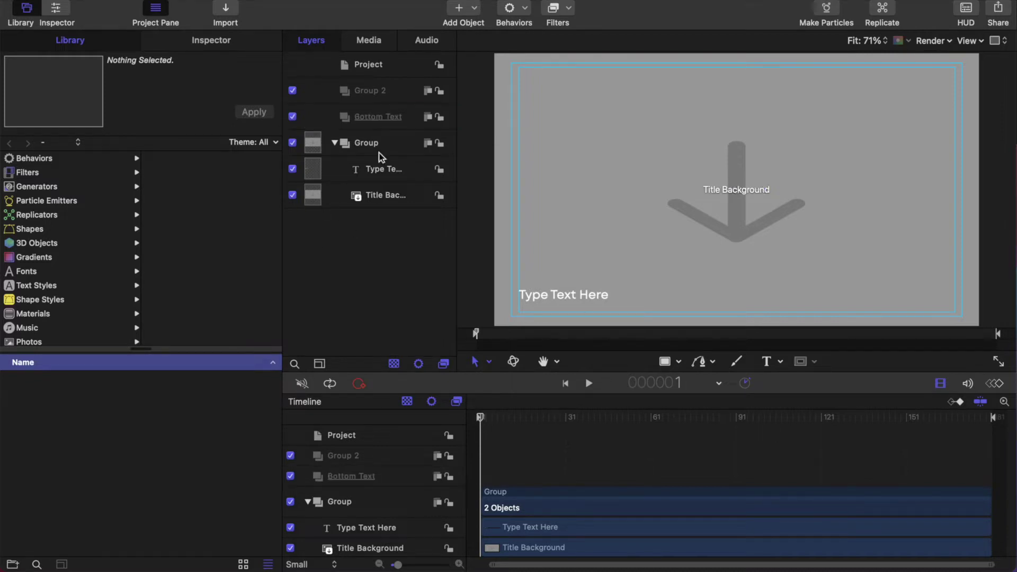
- Rename Group 2 as Top Text
double_click(371, 92)
triple_click(388, 91)
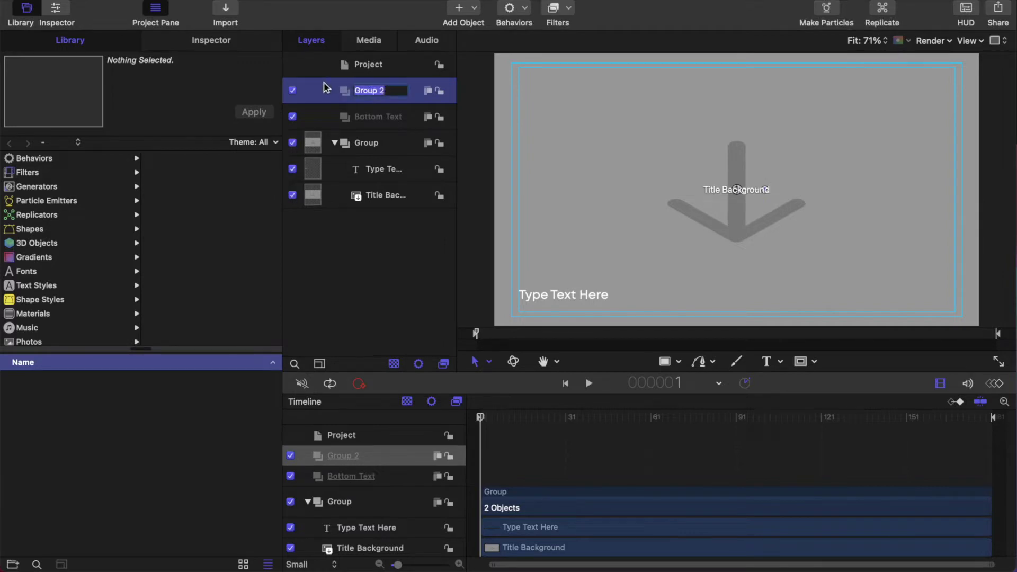
key("BackSpace")
type("Top Text")
left_click(380, 242)
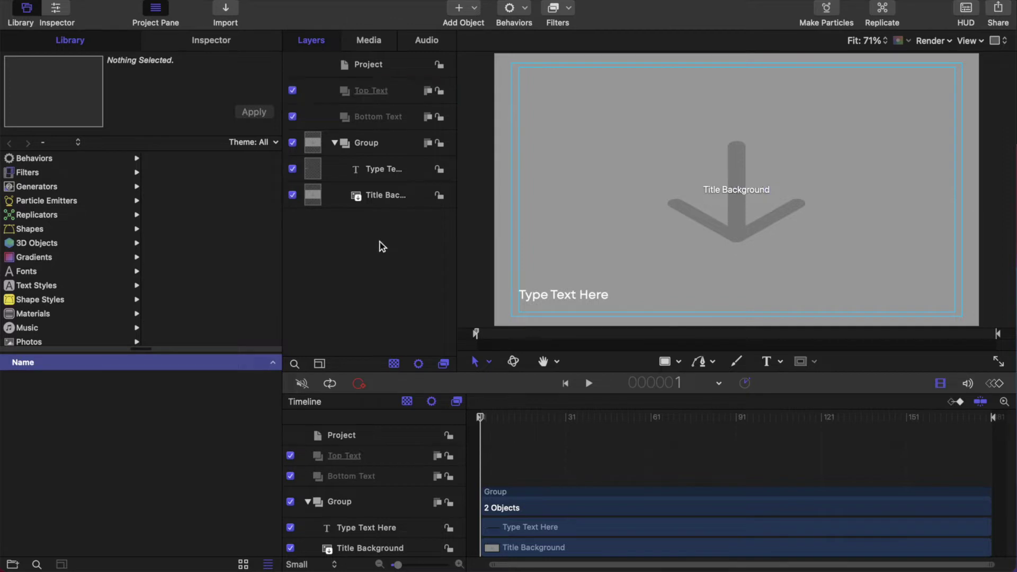
- Add a third new group to the project and name it BG shapes
right_click(363, 253)
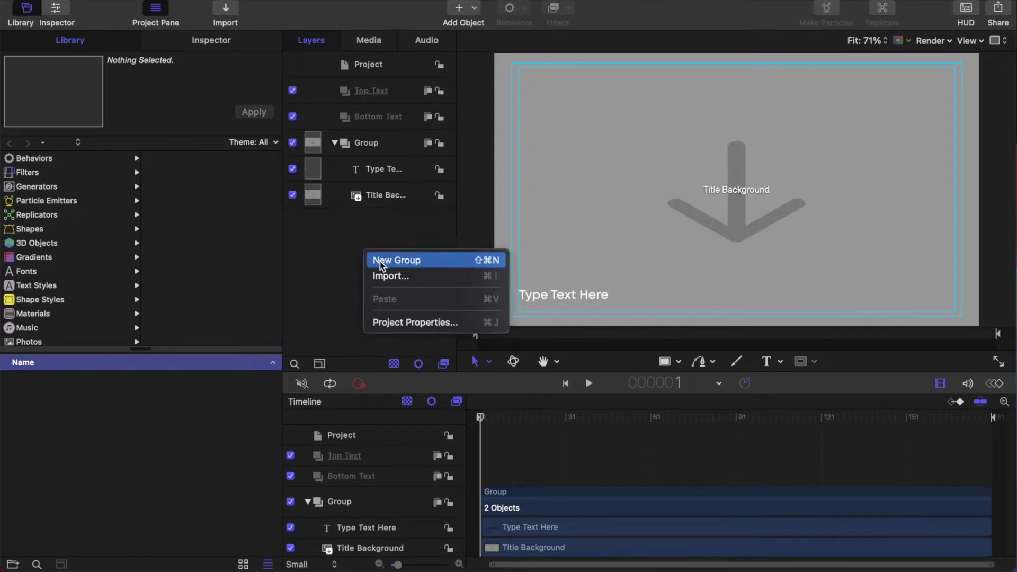
left_click(380, 260)
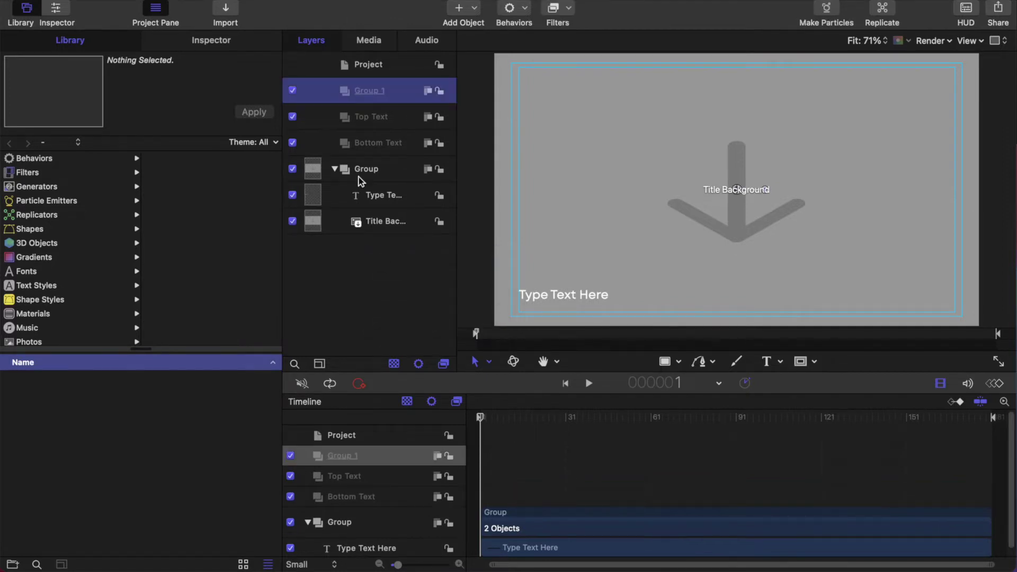
double_click(382, 92)
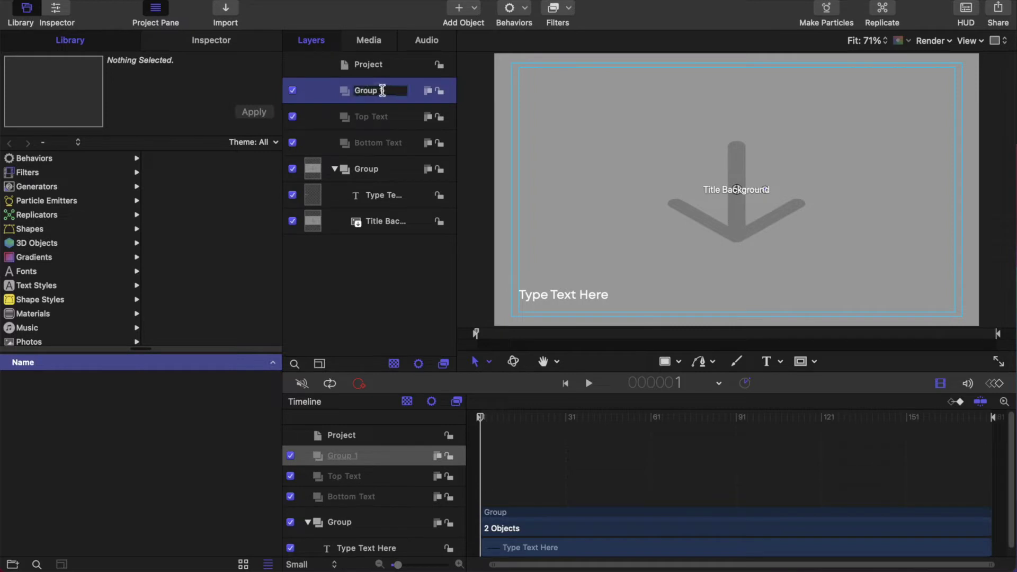
type("BG shaped")
key("BackSpace")
type("s")
left_click(356, 266)
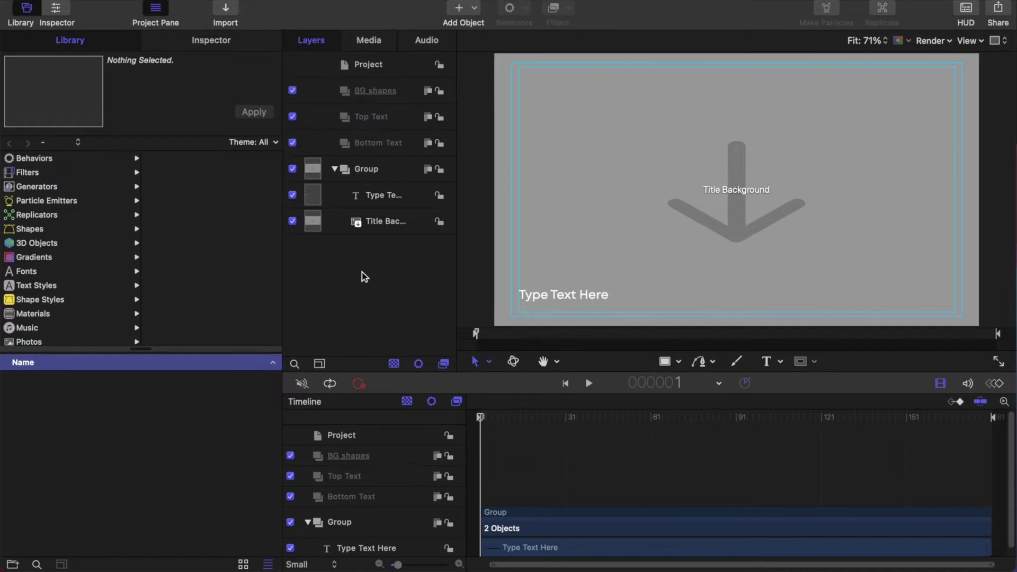
- Move the Type Text Here layer out of its original group into the Top Text group
left_click(576, 296)
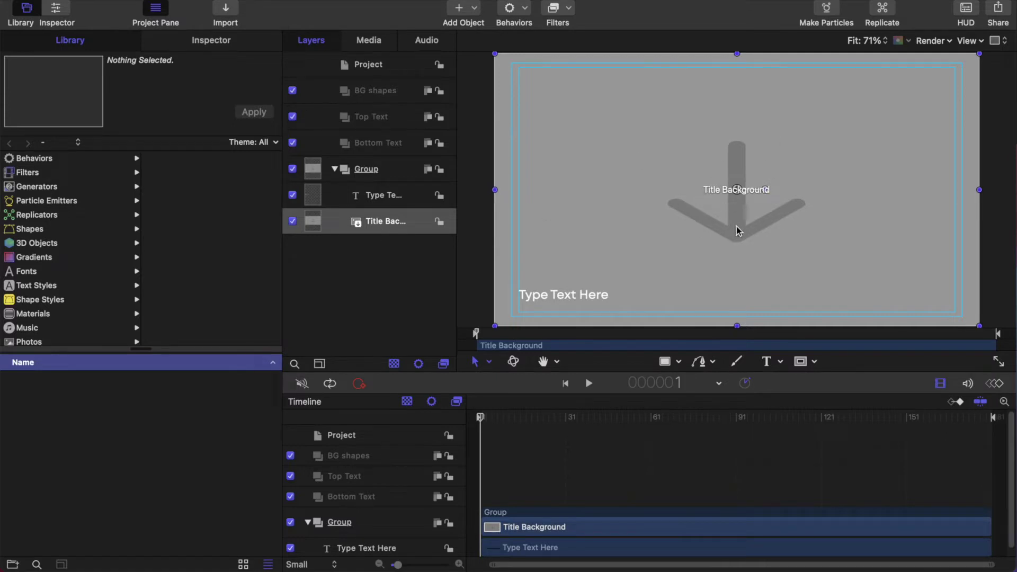
left_click(384, 197)
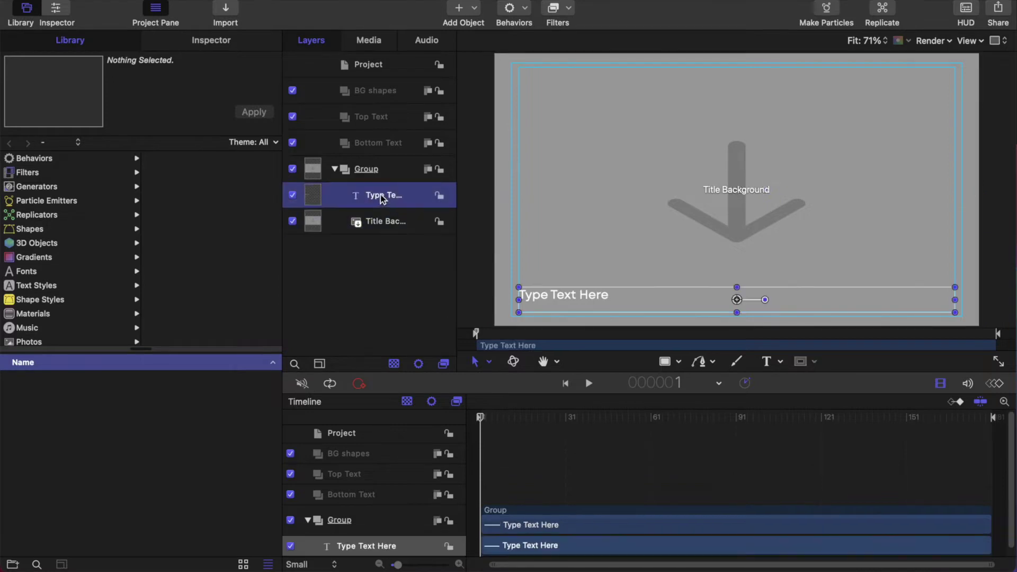
left_click_drag(381, 197, 371, 118)
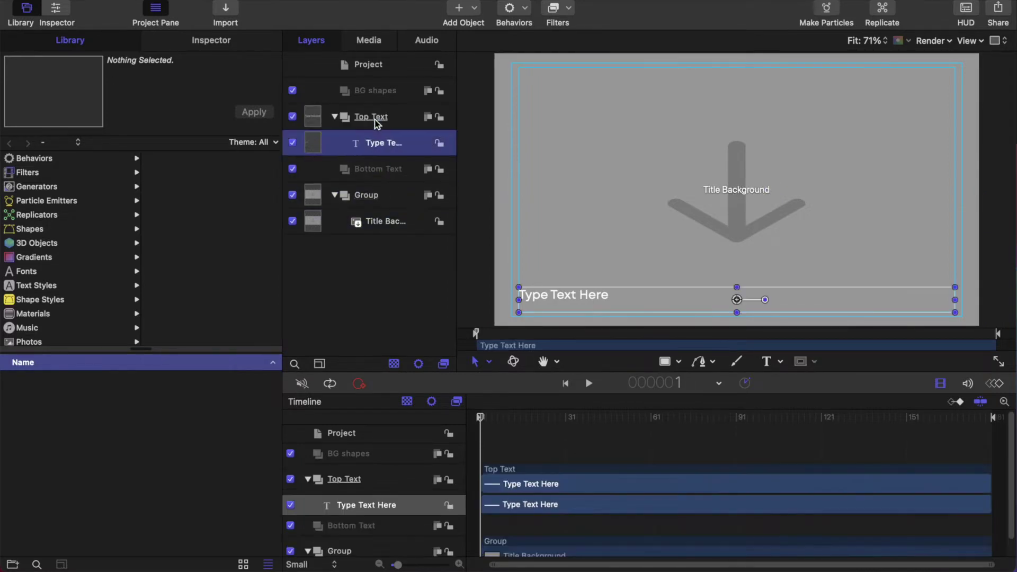
- Set the font collection of the Type Text Here layer to Recently Used
left_click(616, 299)
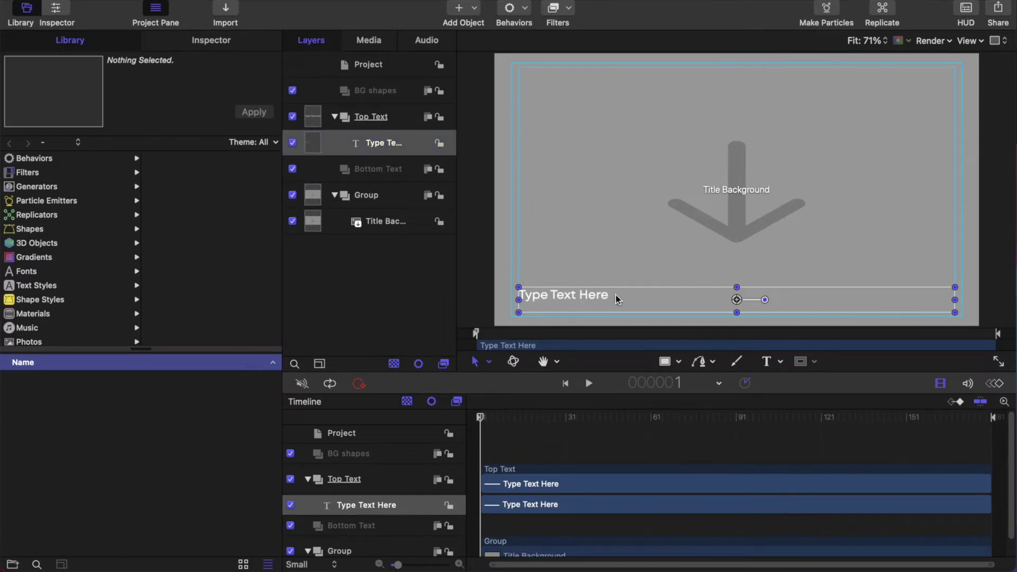
left_click(211, 42)
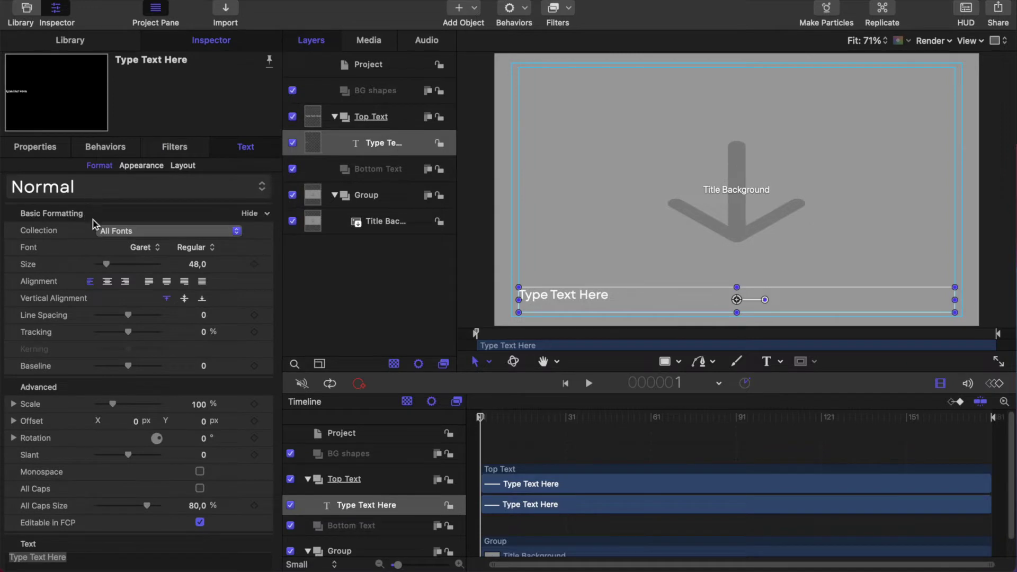
left_click(137, 231)
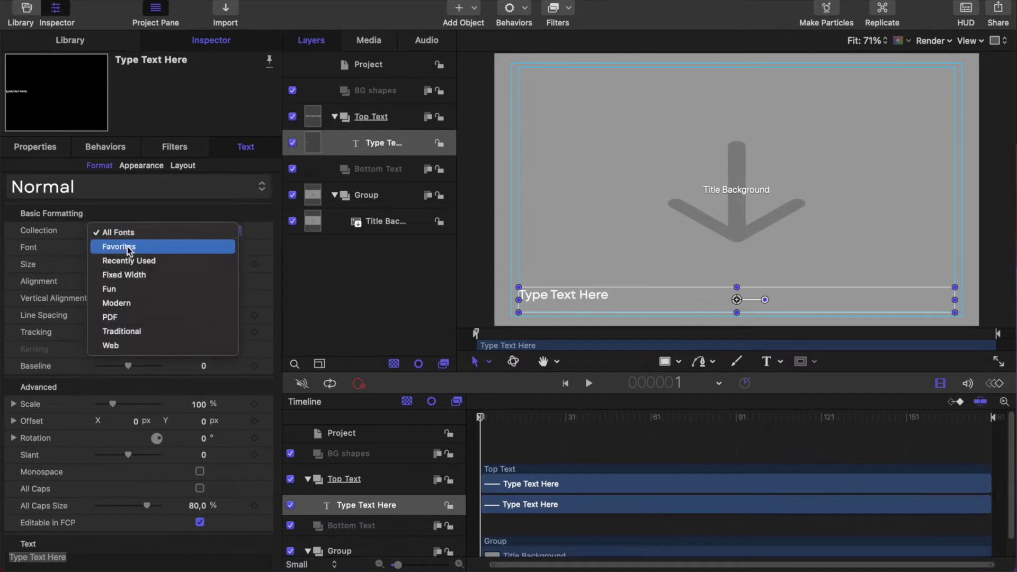
left_click(135, 260)
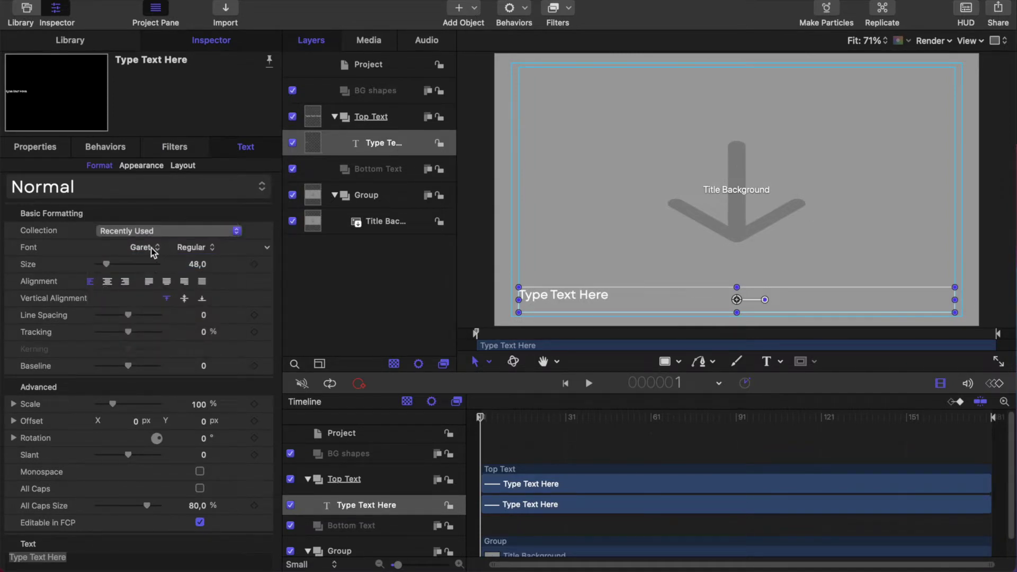
- Select the whole Type Text Here text and set its font size to 60
double_click(616, 305)
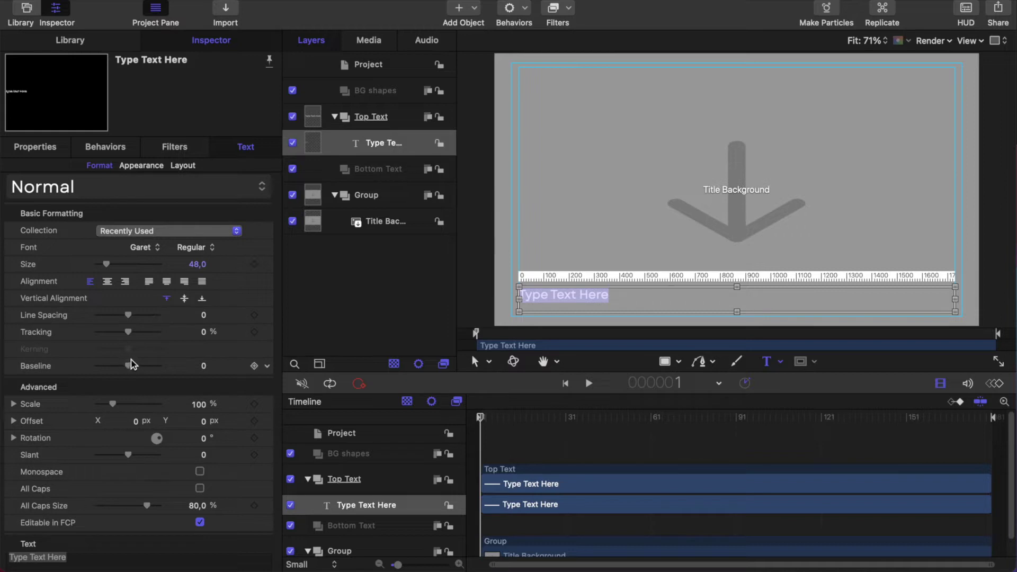
left_click(199, 264)
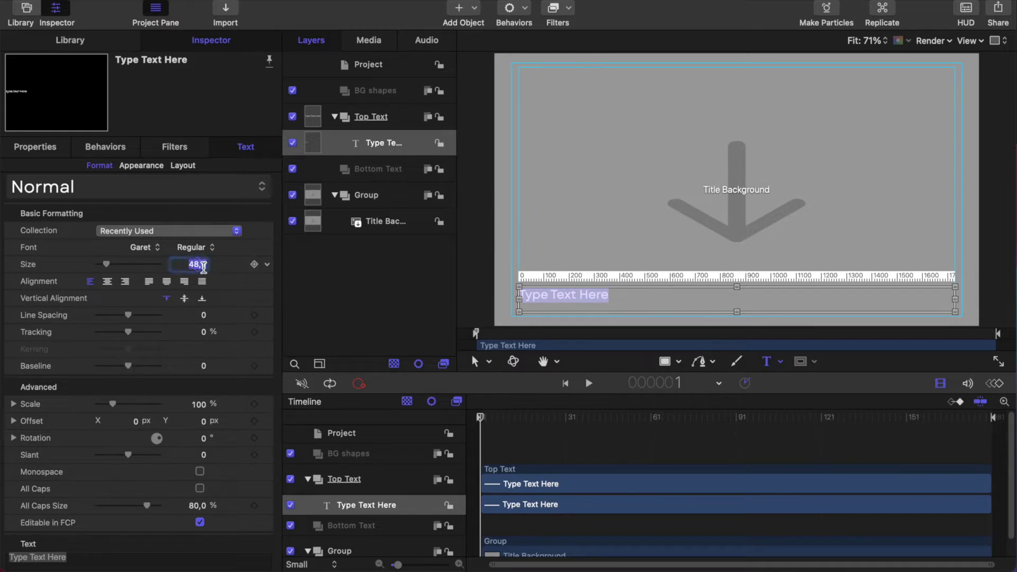
type("60")
key("Return")
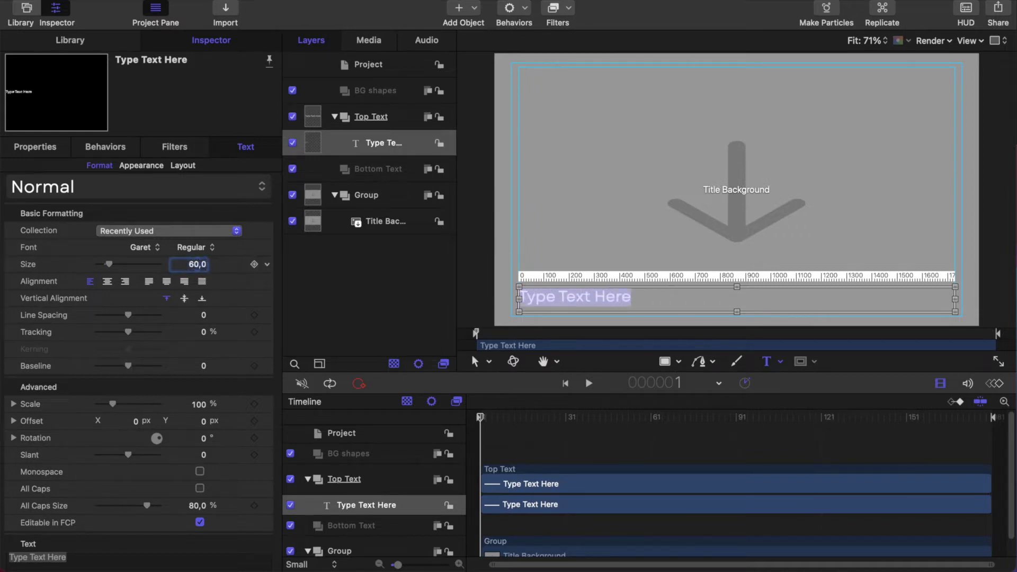
key("e")
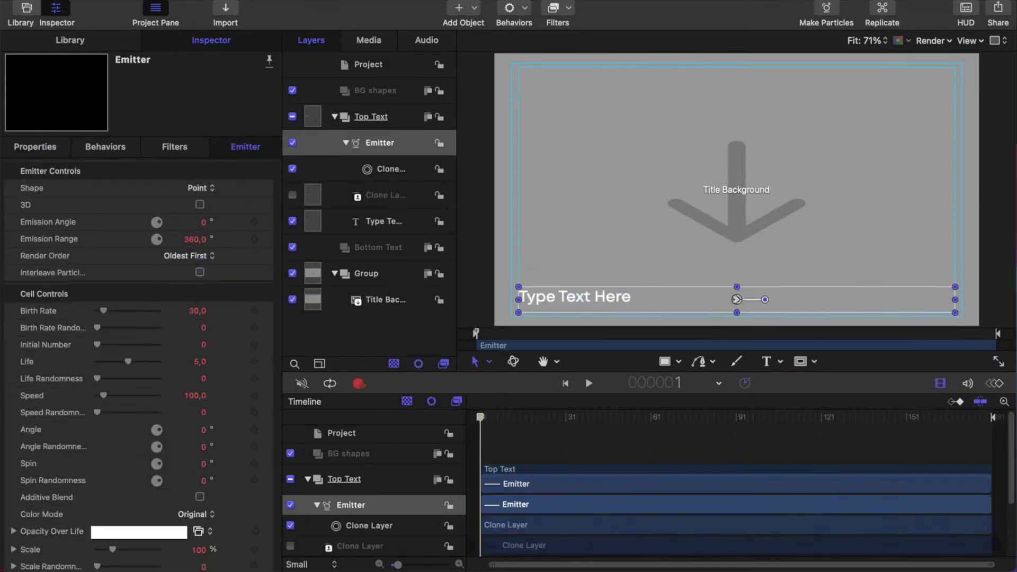
key("space")
key("shift+r")
key("a")
key("d")
key("i")
key("o")
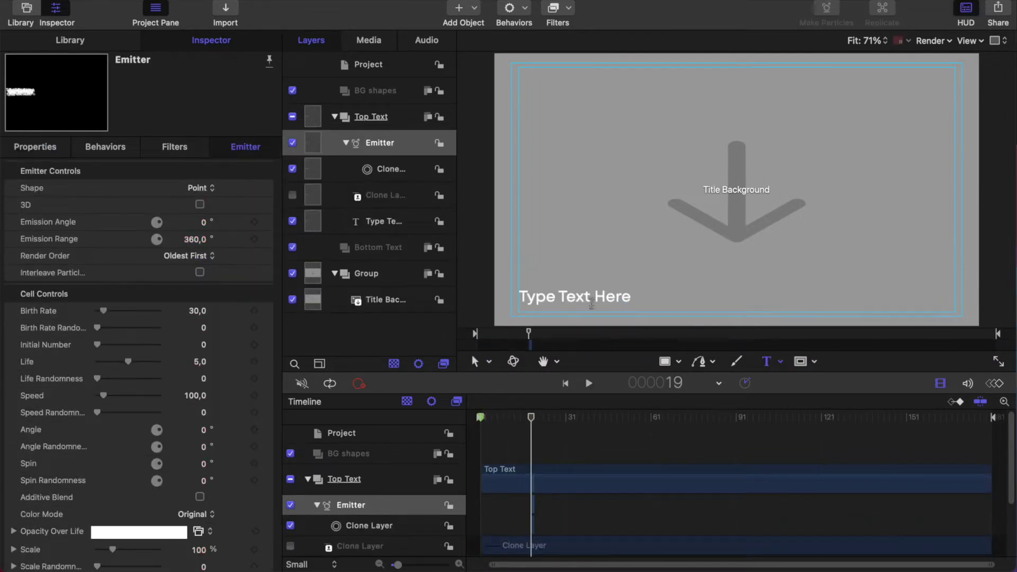
left_click(593, 303)
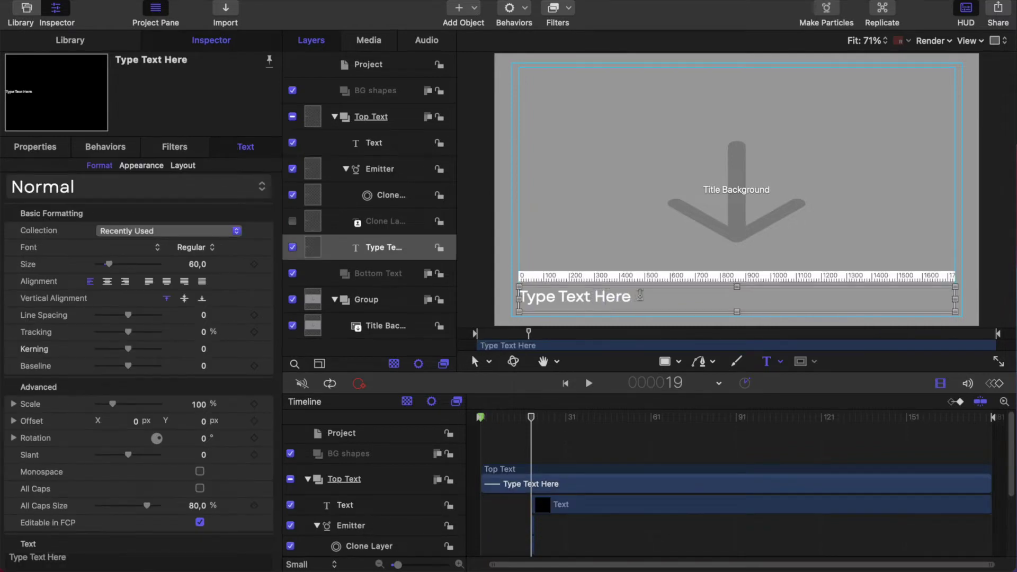
key("Escape")
left_click(581, 298)
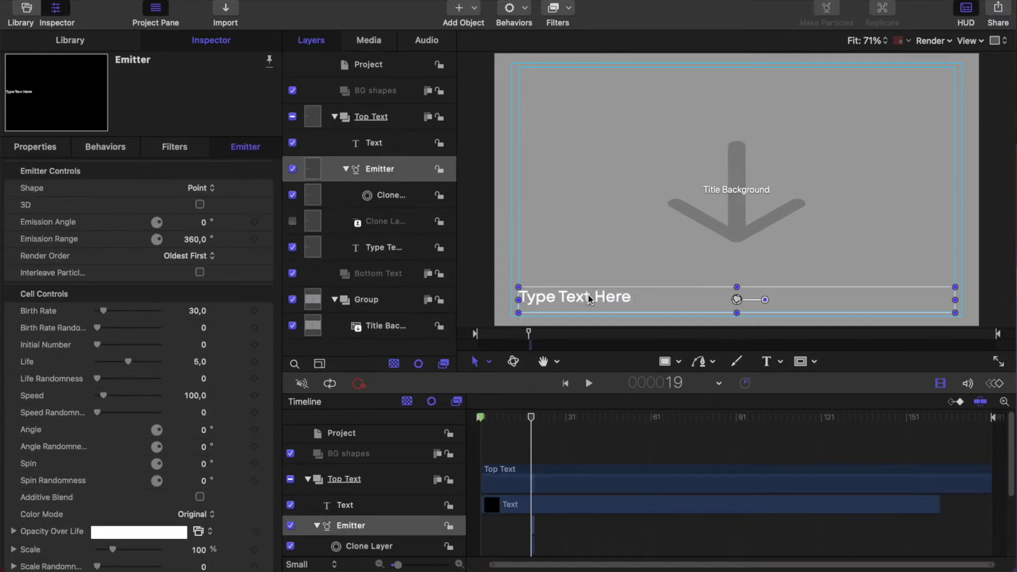
right_click(602, 298)
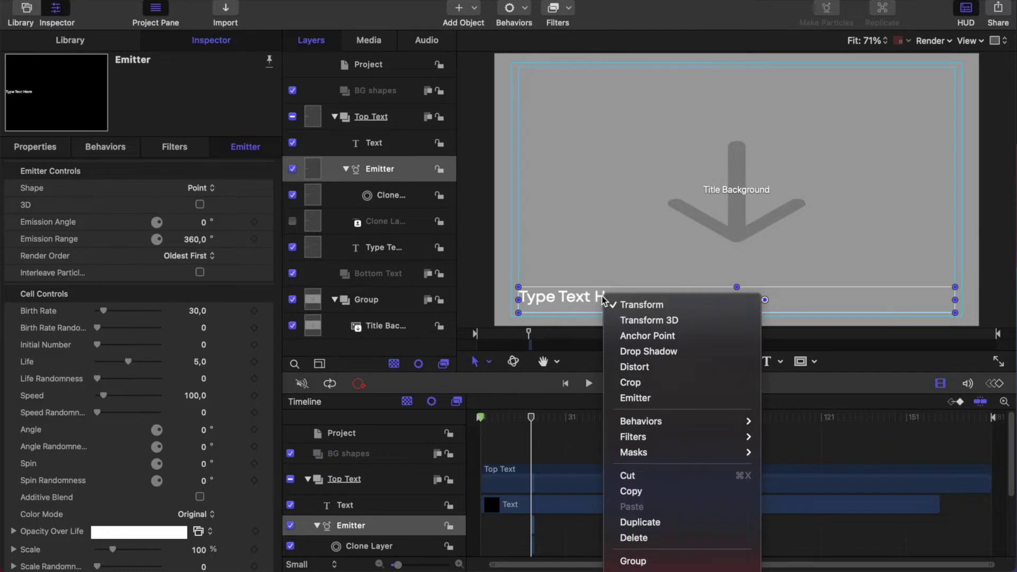
left_click(577, 267)
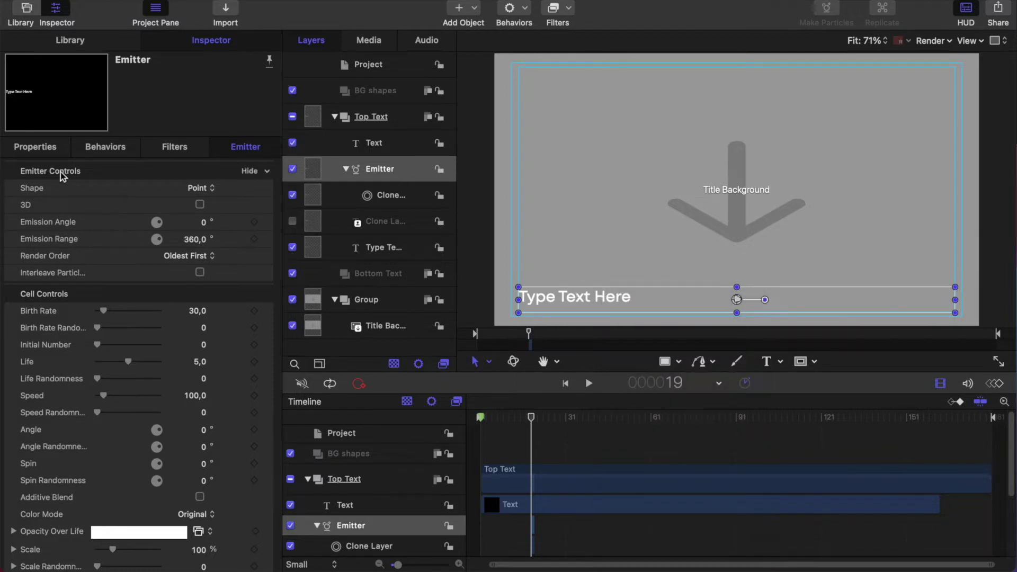
- Delete the Emitter from the Top Text group
left_click(38, 149)
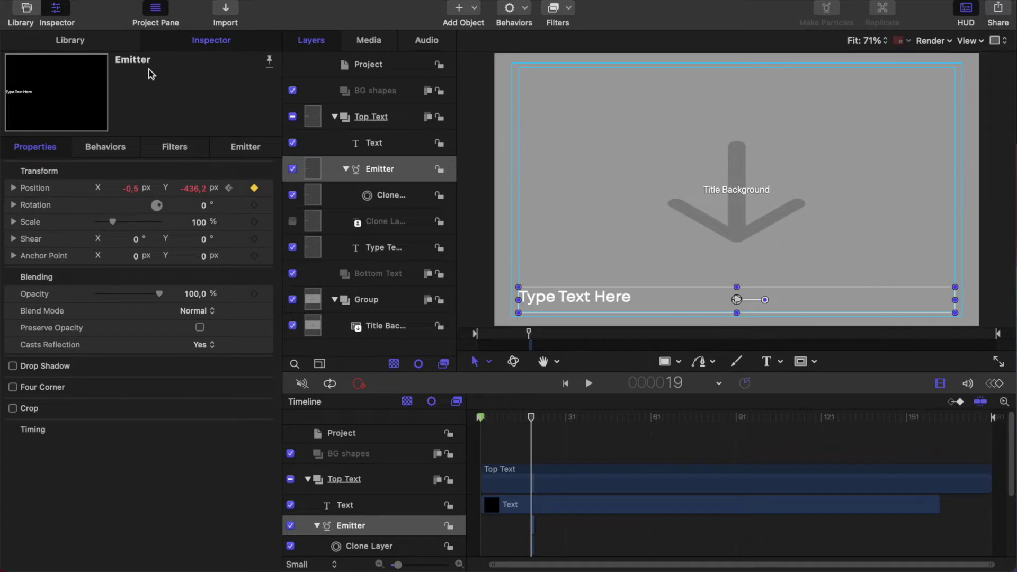
left_click(382, 146)
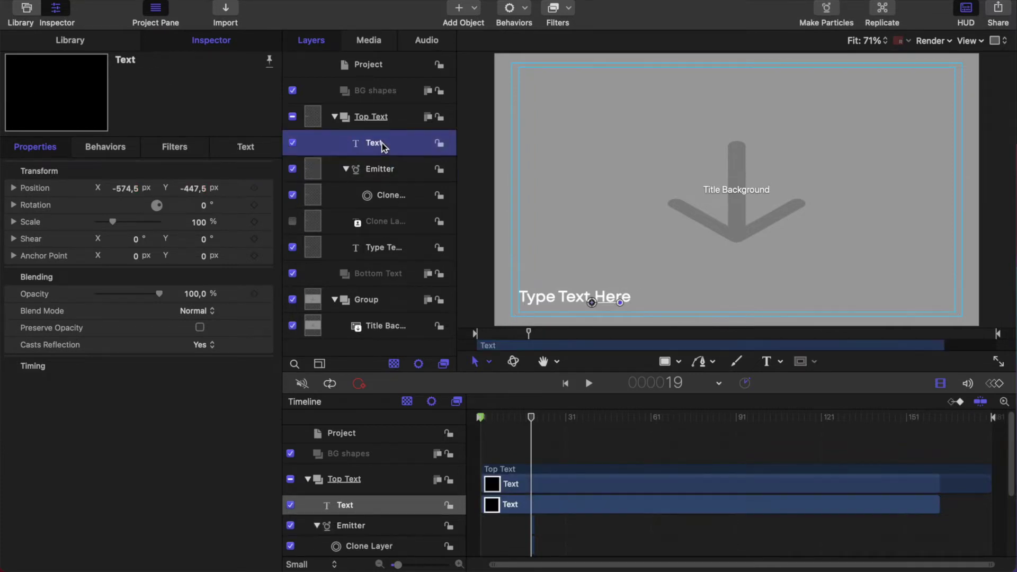
left_click(385, 170)
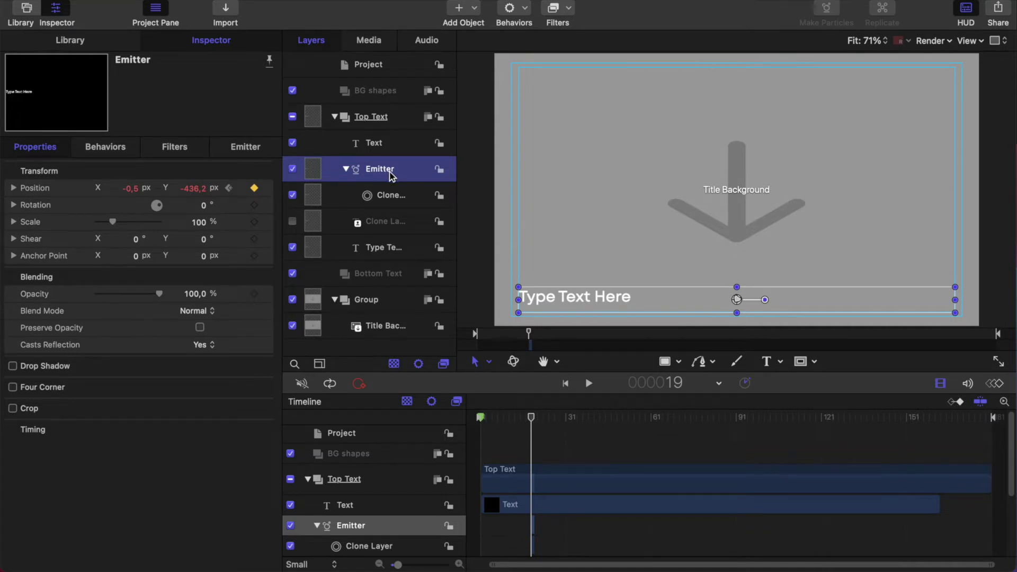
key("Delete")
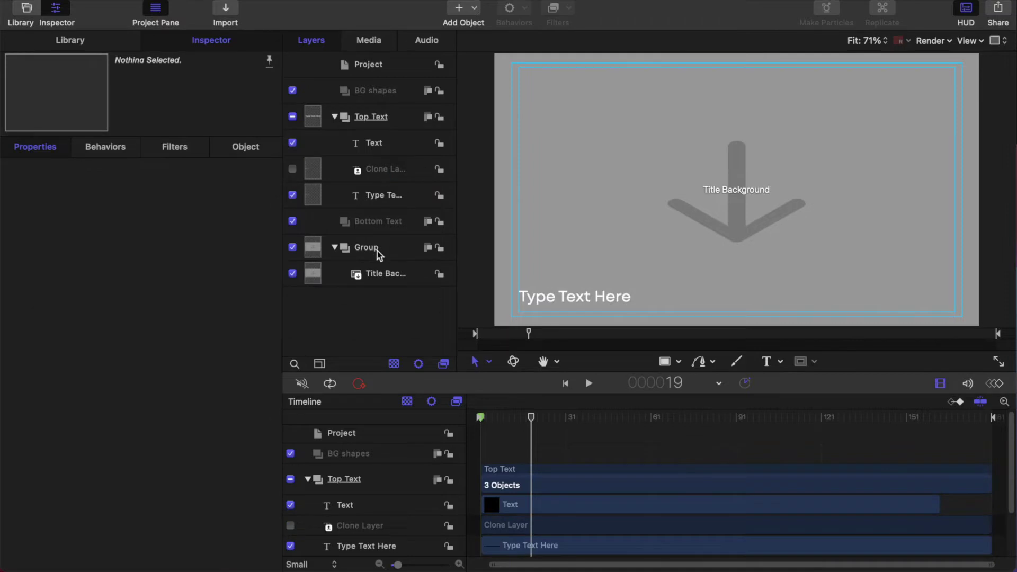
- Delete the Clone Layer, Type Text Here and empty Text layers from the Top Text group
left_click(377, 174)
key("Delete")
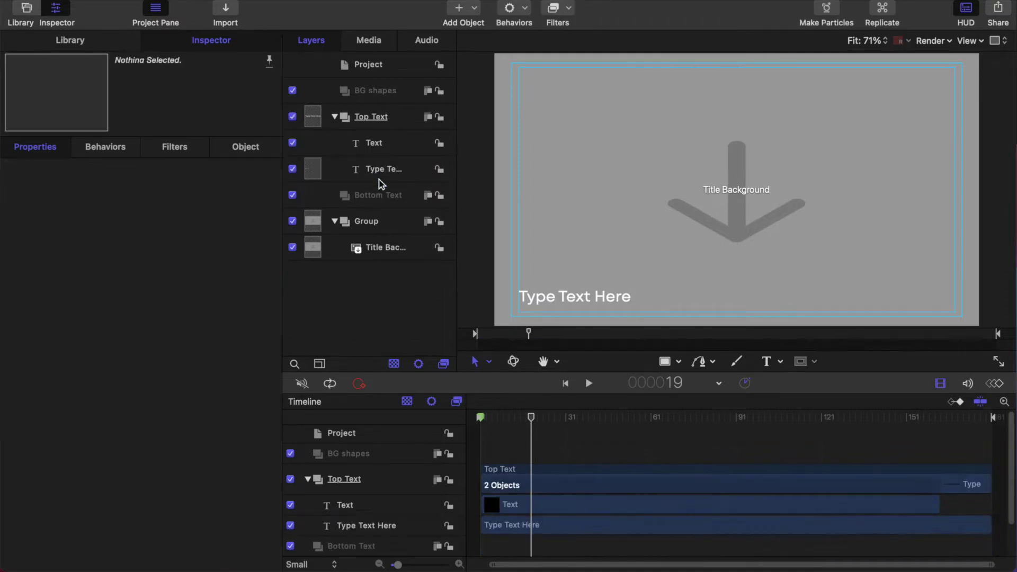
left_click(377, 174)
left_click(376, 153)
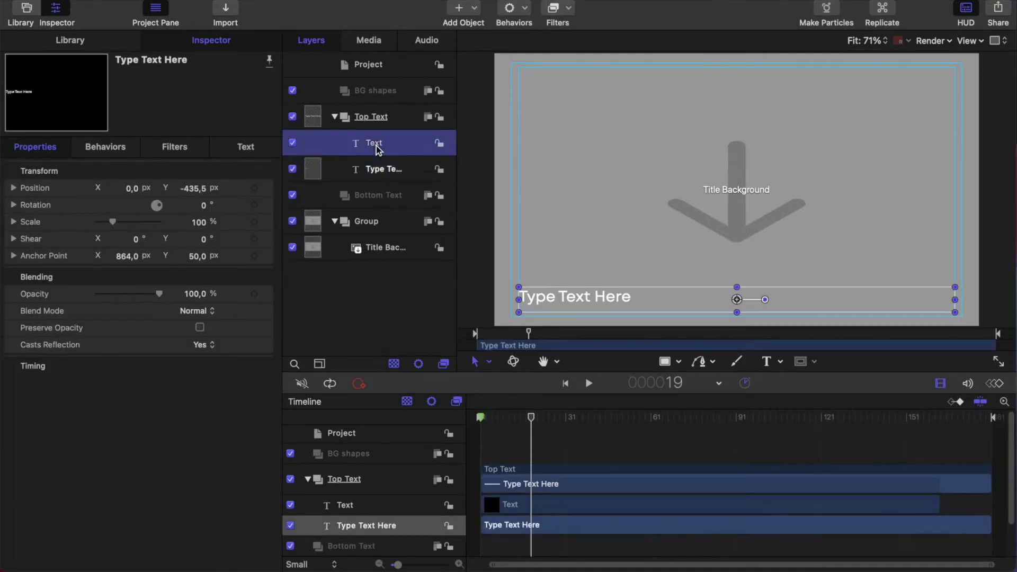
left_click(390, 169)
key("Delete")
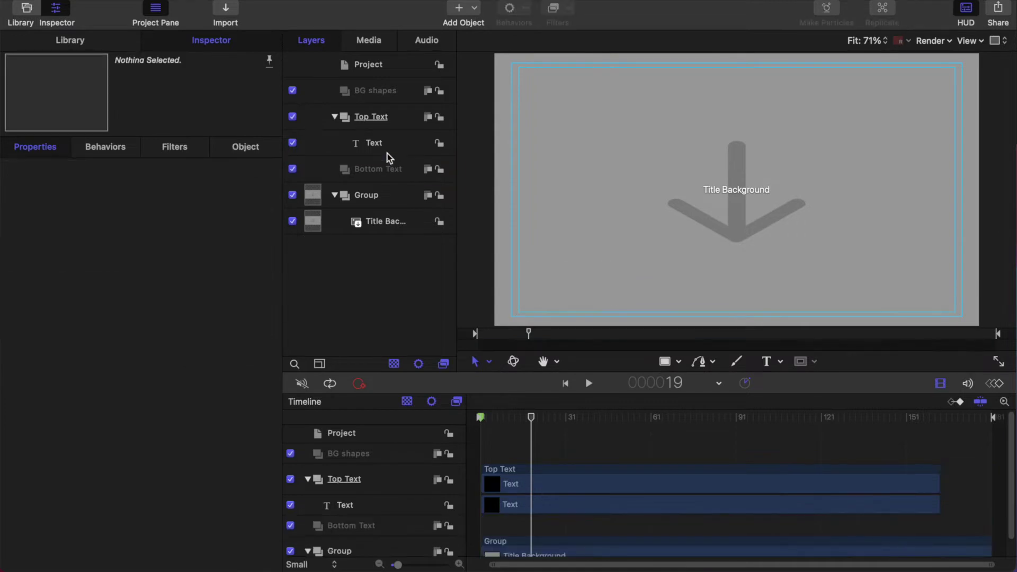
left_click(381, 144)
key("Delete")
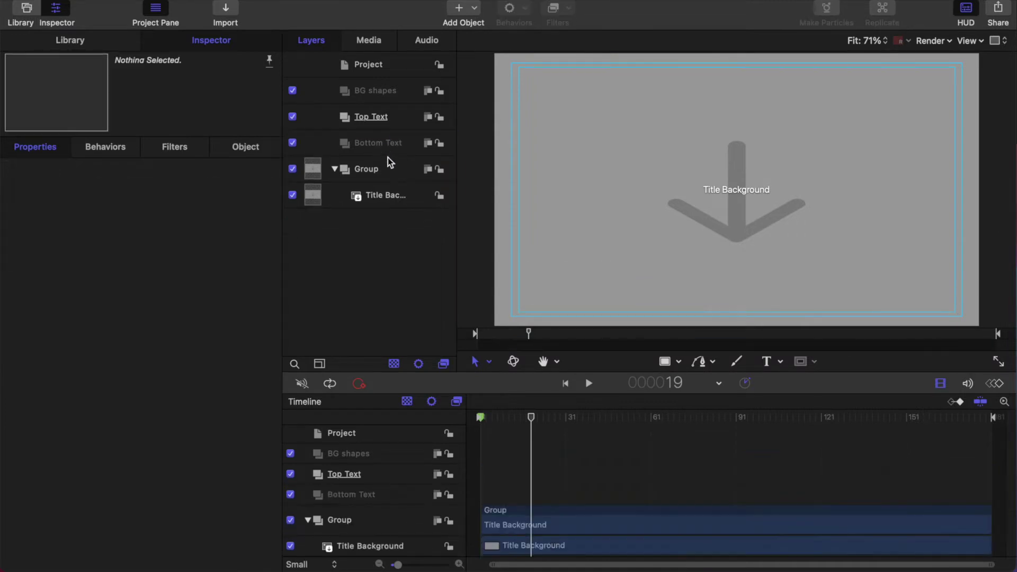
- Add a text box about 450 px wide at the canvas's lower left in the Top Text group, reading "Make It Radio"
left_click(394, 121)
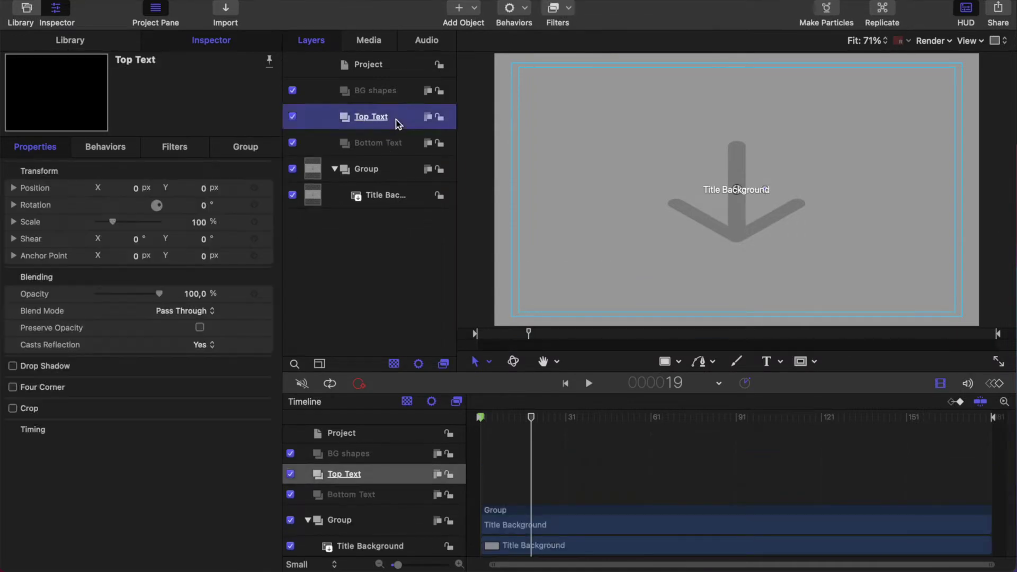
left_click(781, 363)
left_click(788, 383)
mouse_move(534, 272)
left_mouse_down()
mouse_move(580, 288)
mouse_move(649, 289)
left_mouse_up()
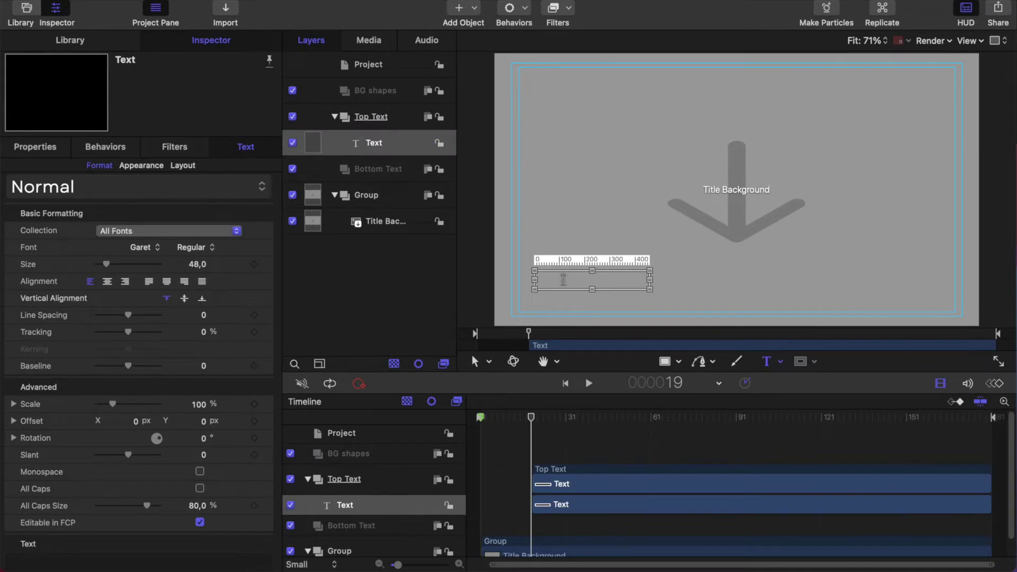
type("Make It Radio")
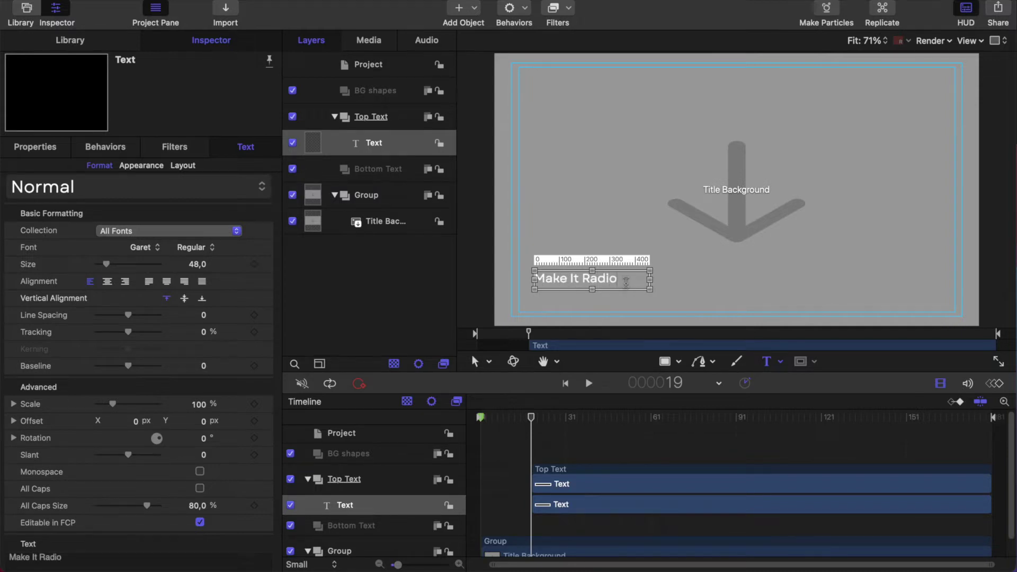
- Set the whole Make It Radio text to size 60 and center it both horizontally and vertically in its box
left_click_drag(624, 282, 532, 283)
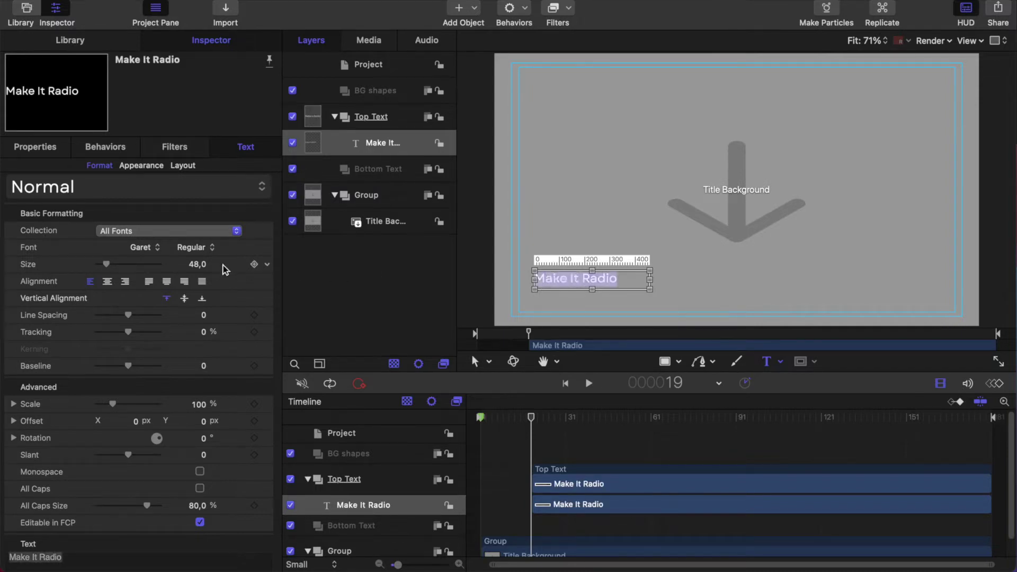
left_click(200, 266)
type("60")
key("Return")
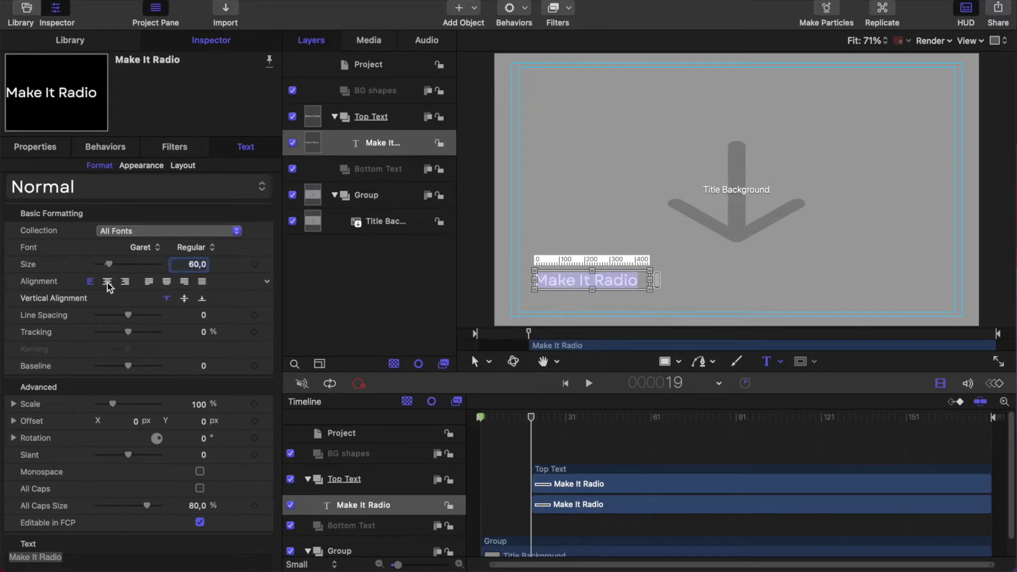
left_click(185, 299)
left_click(107, 282)
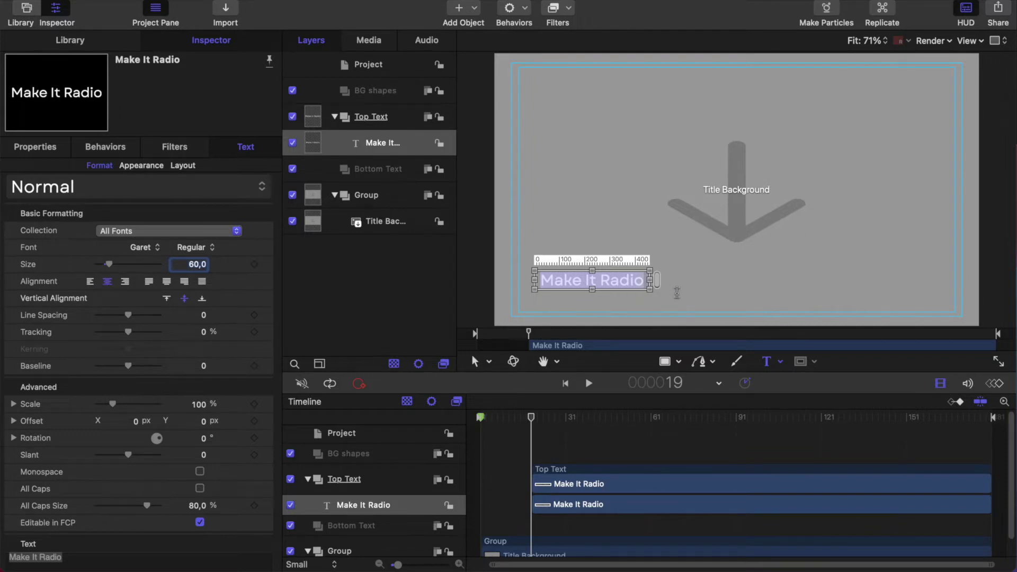
- Set the anchor point of the Make It Radio text to X 240 px and Y 0 px
left_click(35, 147)
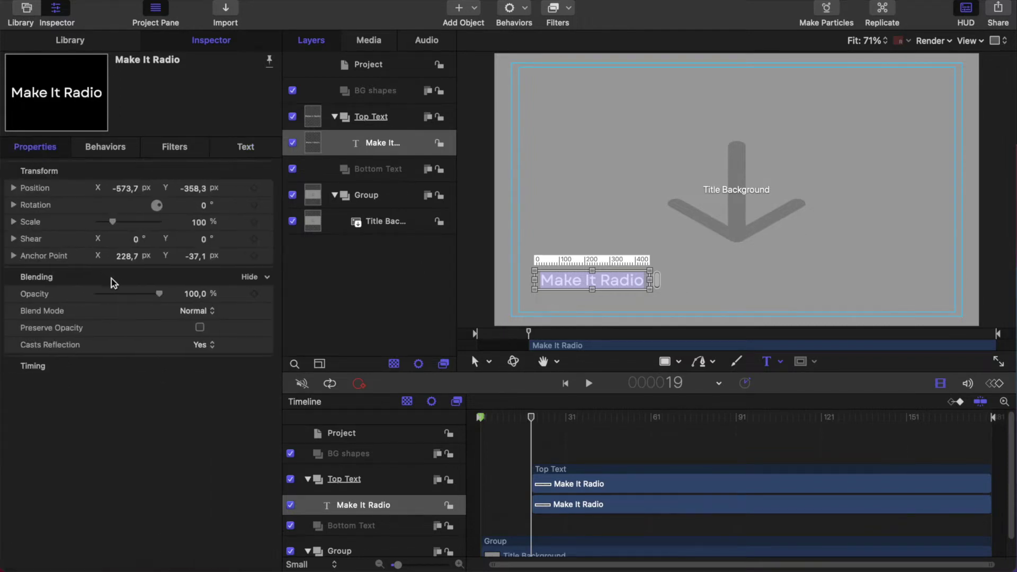
left_click(120, 260)
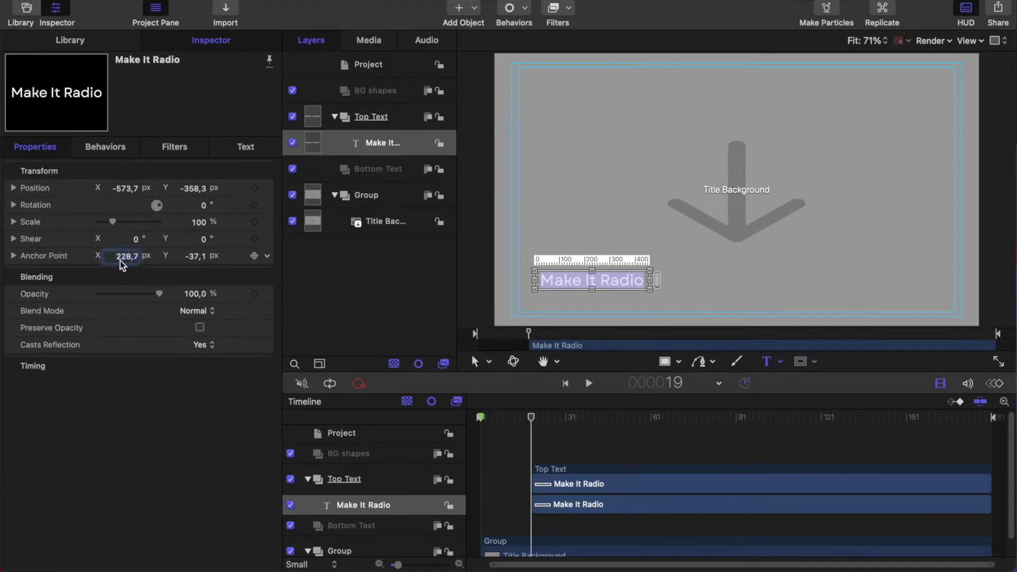
type("240")
key("Return")
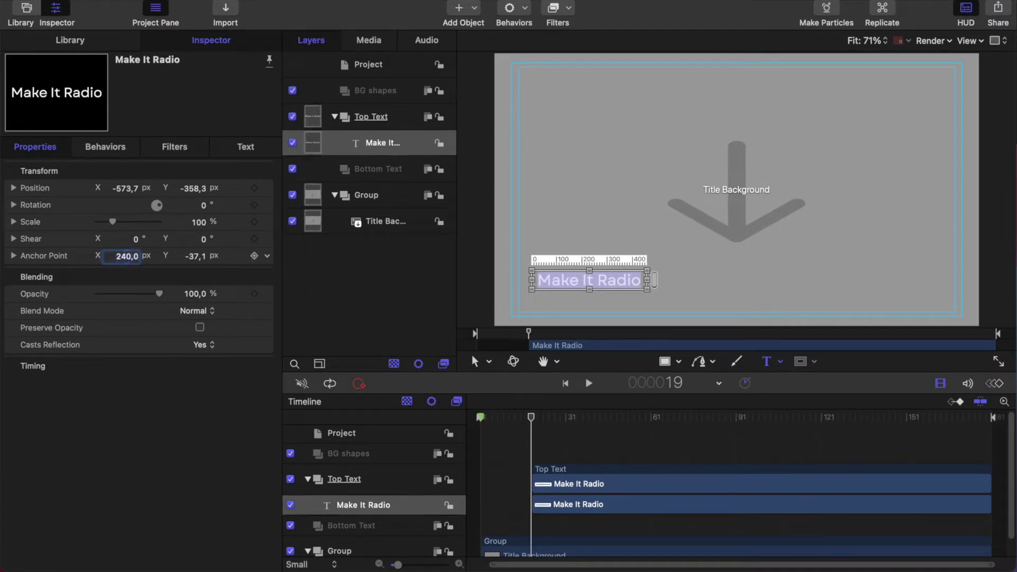
left_click(195, 259)
type("0")
key("Return")
- Set the position of the Make It Radio text to X -600 px and Y -360 px
left_click(128, 192)
type("-600")
key("Return")
left_click(193, 190)
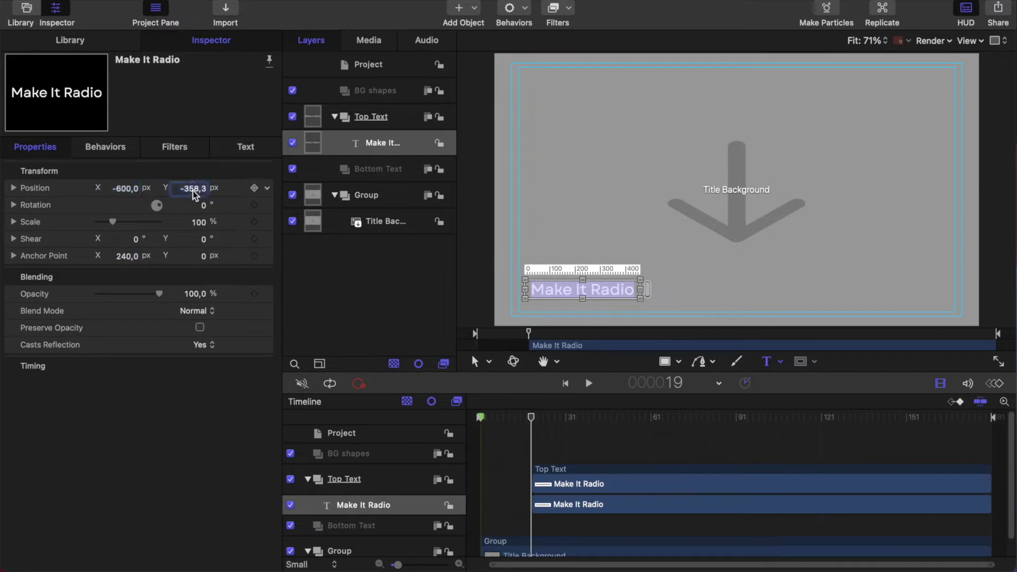
type("-360")
key("Return")
- Set the X anchor point of the Make It Radio text to 0 px
left_click(130, 258)
type("0")
key("Return")
- Try X positions of -360, -720 and -960 px for the Make It Radio text
left_click(132, 191)
type("-360")
key("Return")
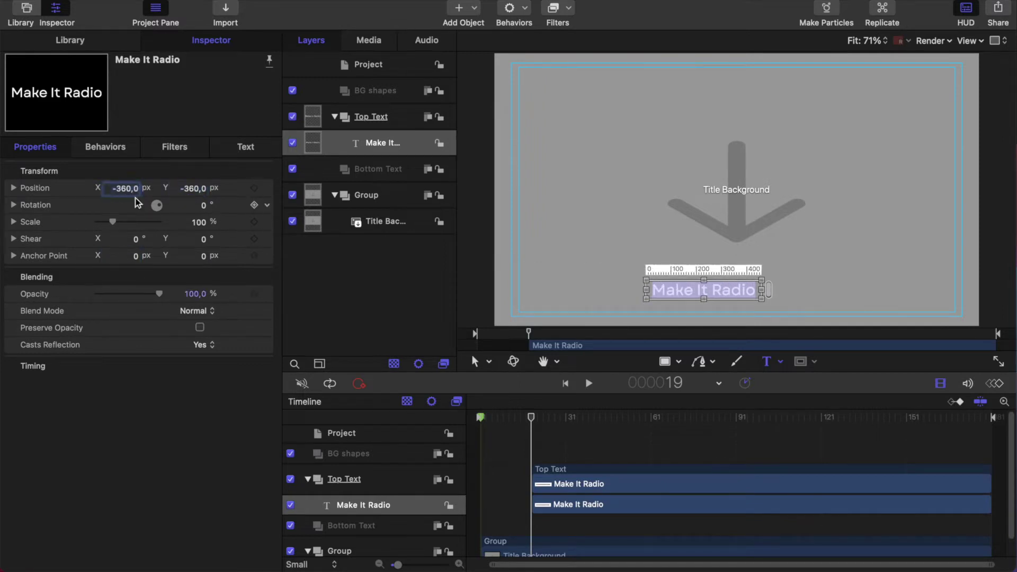
type("-720")
key("Return")
left_click(132, 192)
type("-960")
key("Return")
- Set the X position of the Make It Radio text to -840 px
left_click(121, 192)
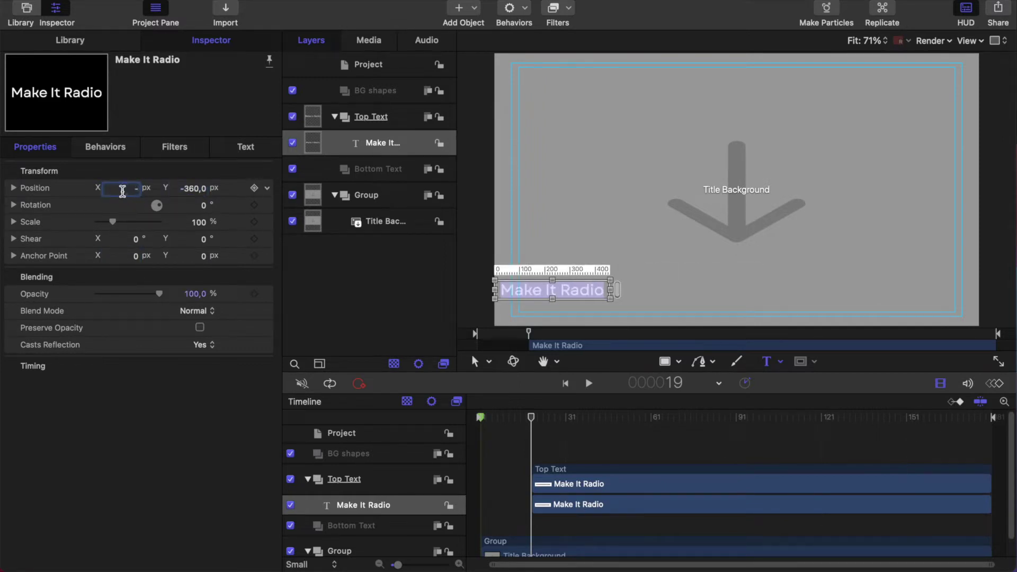
type("-840")
key("Return")
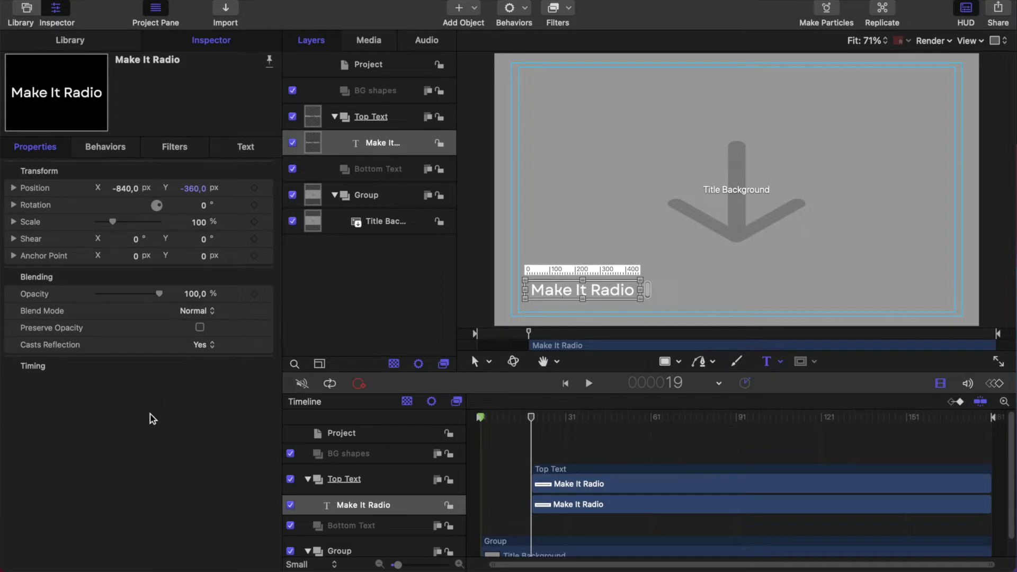
- Draw a small, nearly square rectangle over the start of the text in BG shapes, and move that group below Bottom Text
left_click(374, 94)
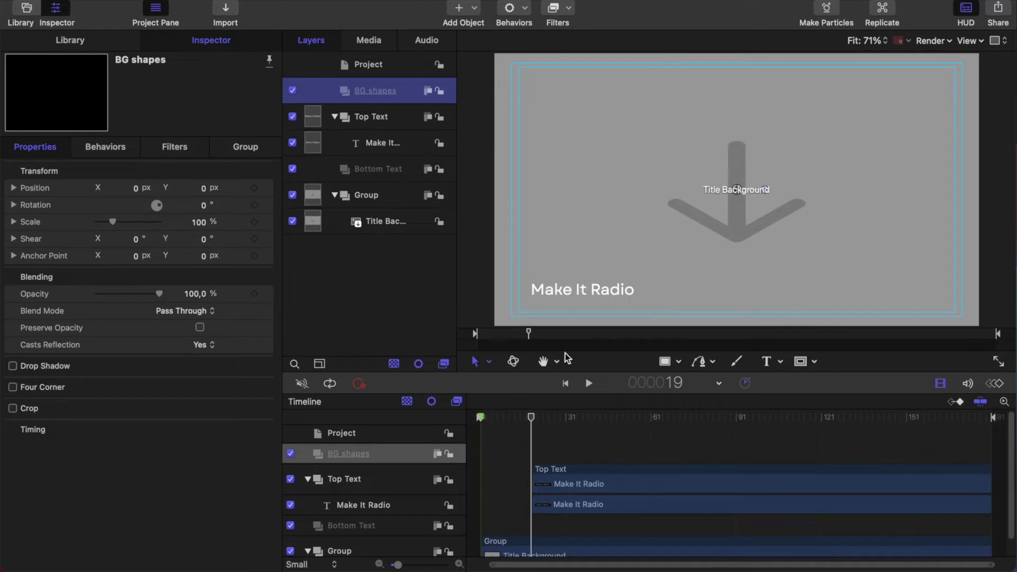
left_click(678, 362)
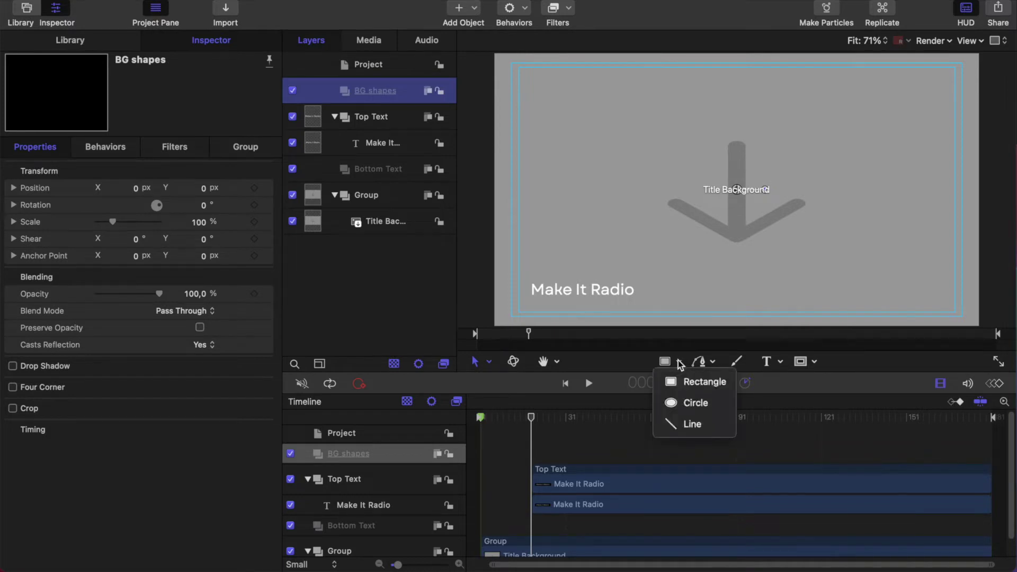
left_click(691, 383)
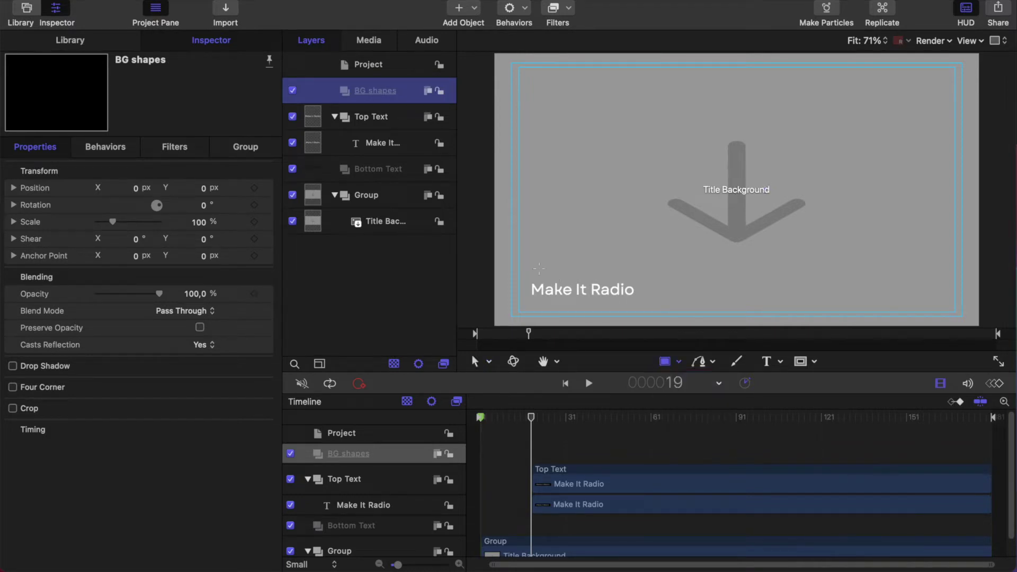
left_click_drag(539, 269, 567, 295)
left_click_drag(375, 90, 374, 211)
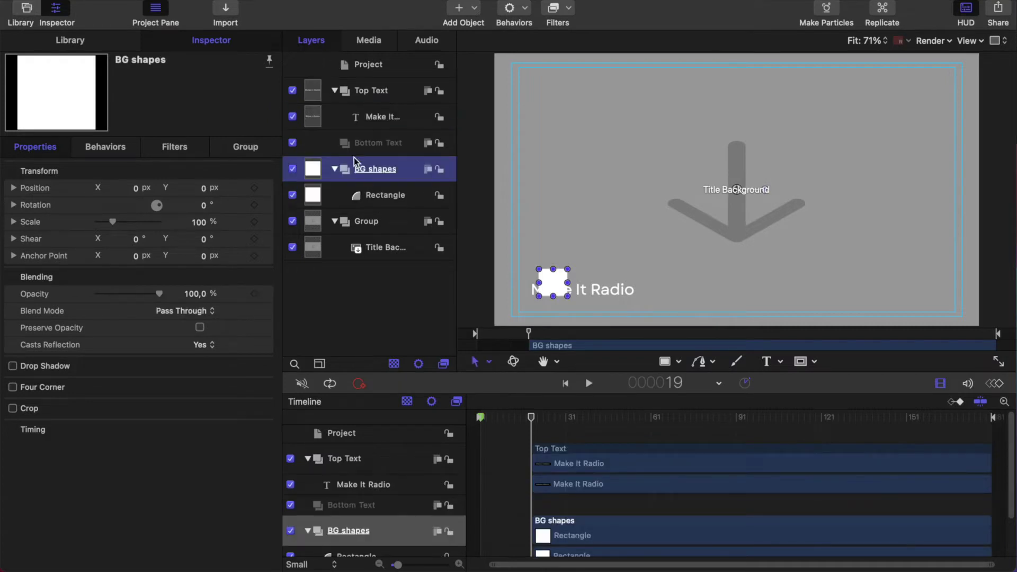
- Set the fill color of the rectangle in the BG shapes group to teal
left_click(380, 197)
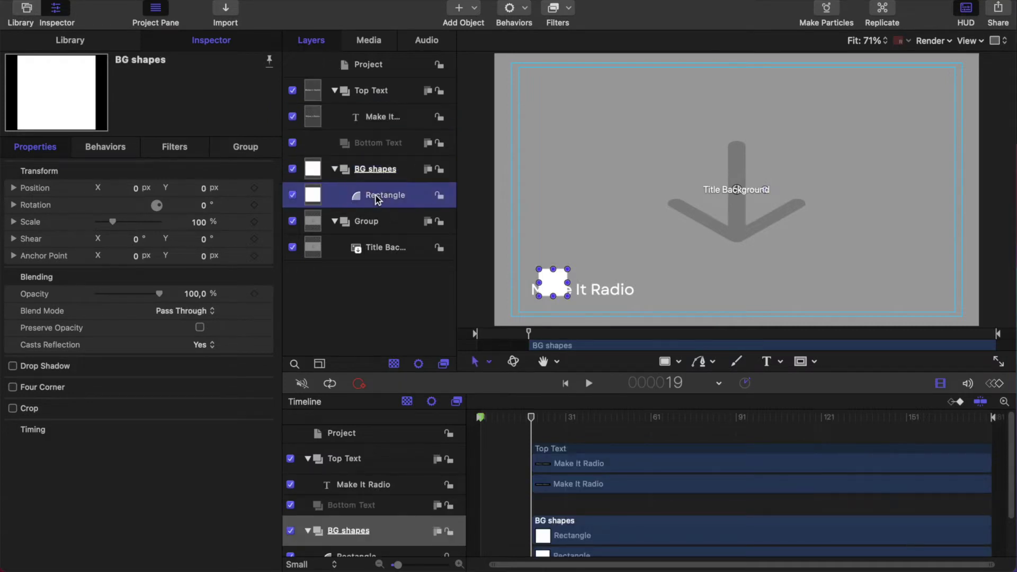
left_click(121, 190)
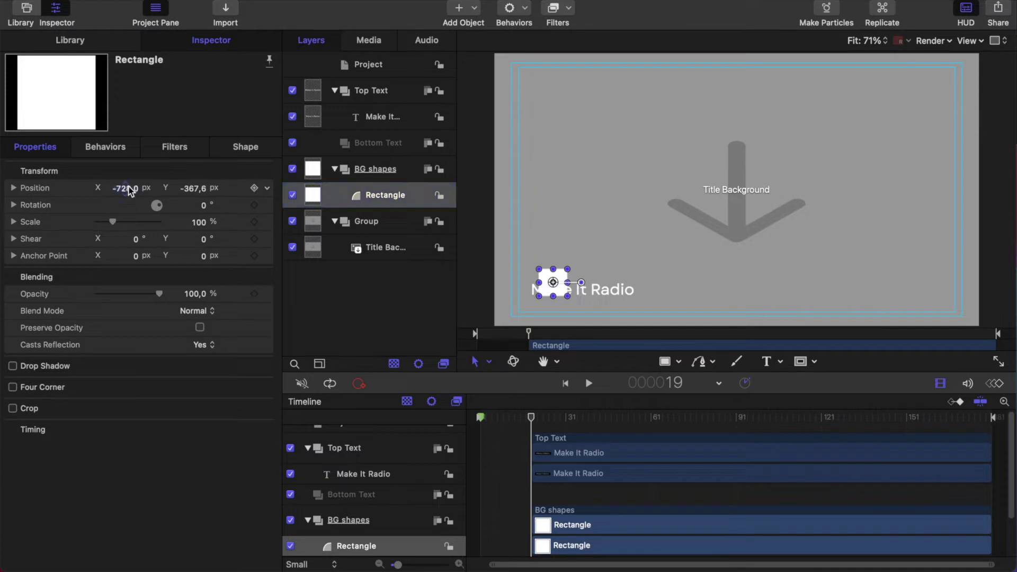
left_click(245, 147)
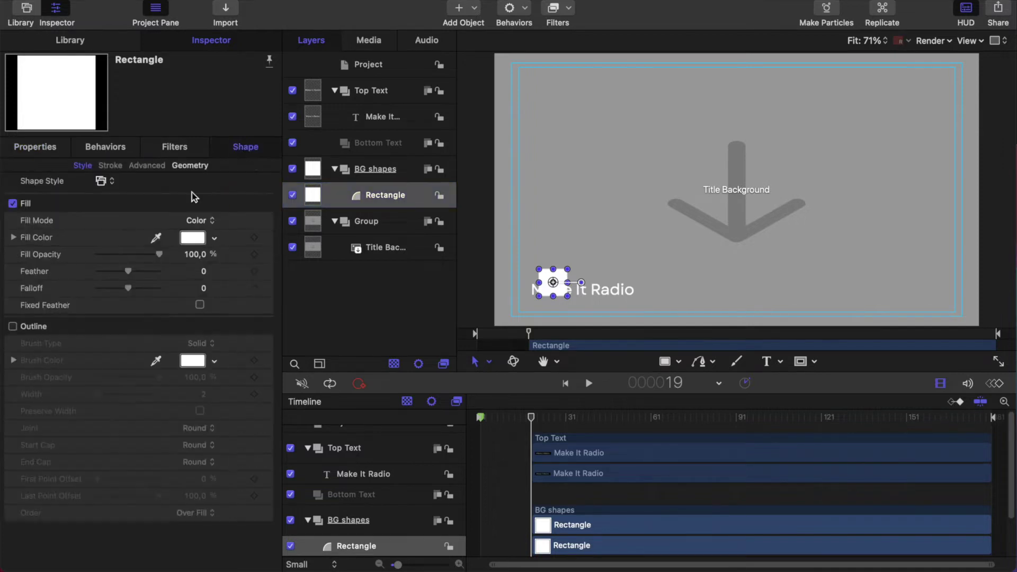
left_click(193, 238)
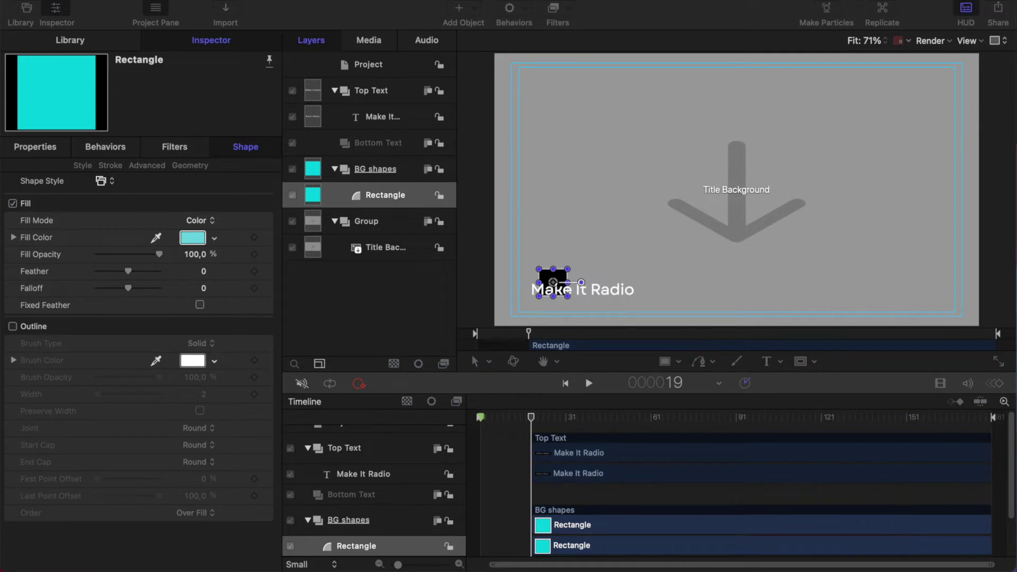
left_click(204, 288)
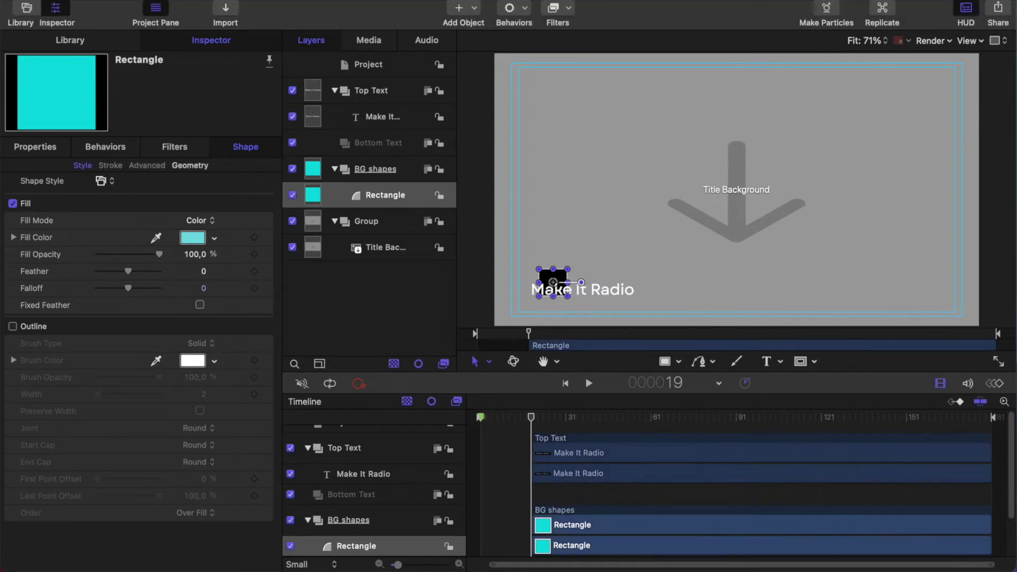
left_click(189, 238)
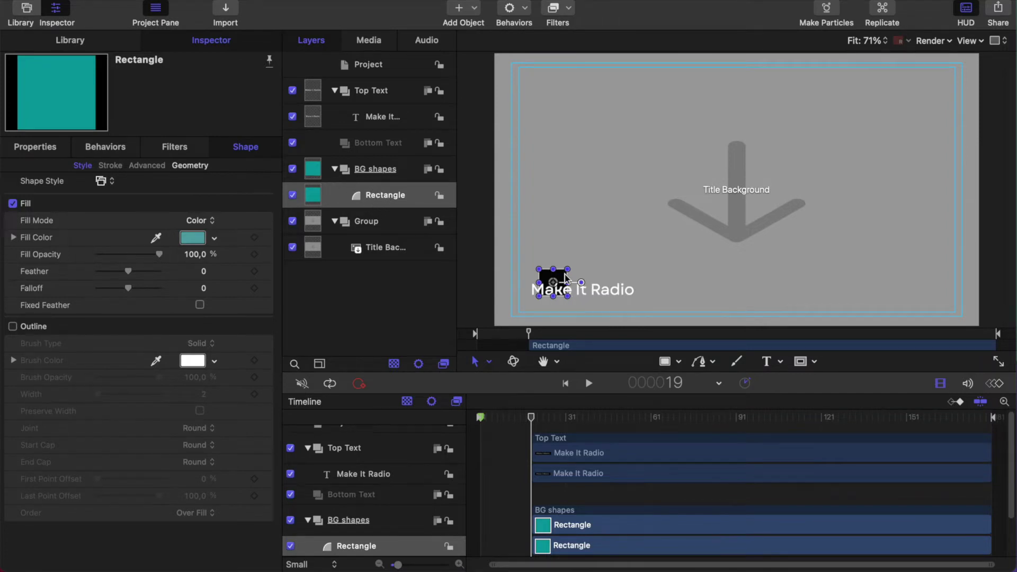
- Try to move the rectangle slightly upward on the canvas, and undo the move
left_click_drag(563, 275, 561, 266)
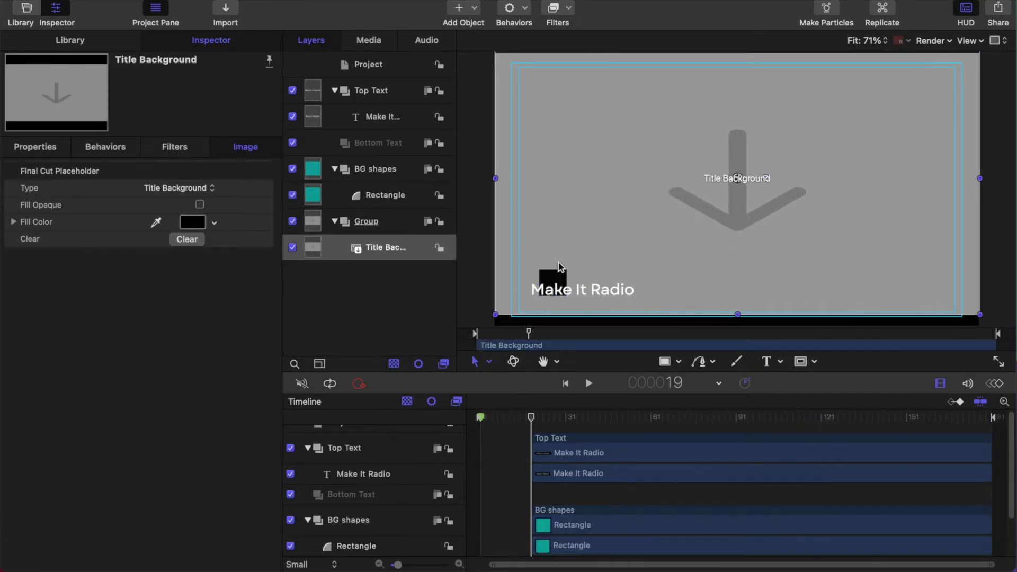
key("super+z")
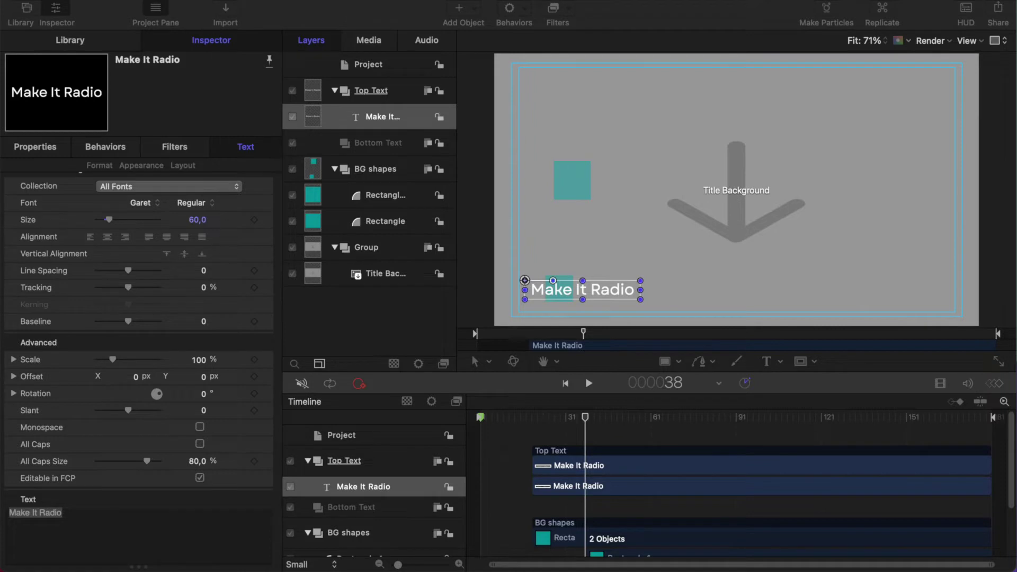
- Set the canvas channel display to Red
left_click(135, 1)
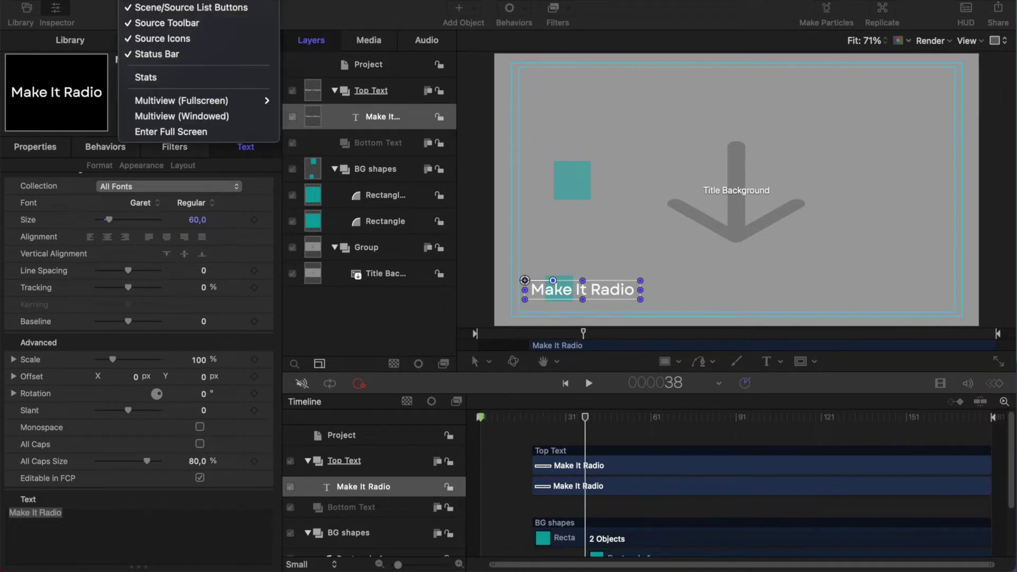
left_click(311, 1)
left_click(279, 1)
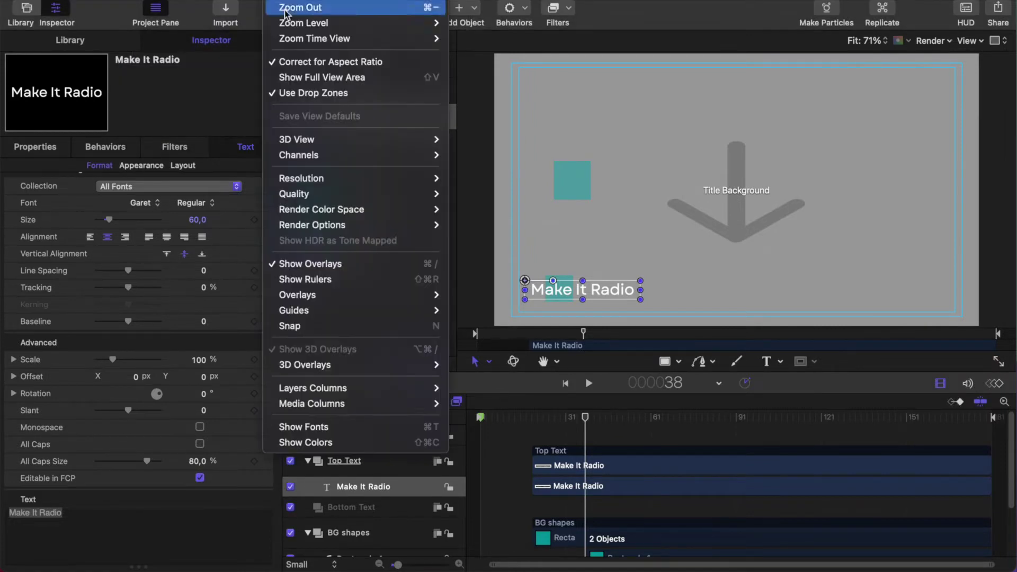
mouse_move(284, 227)
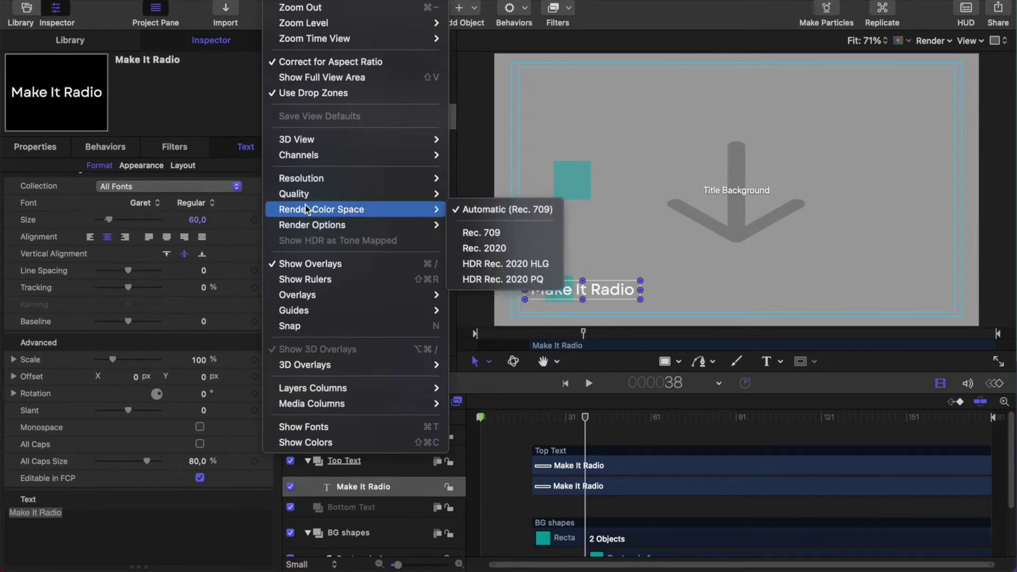
mouse_move(306, 158)
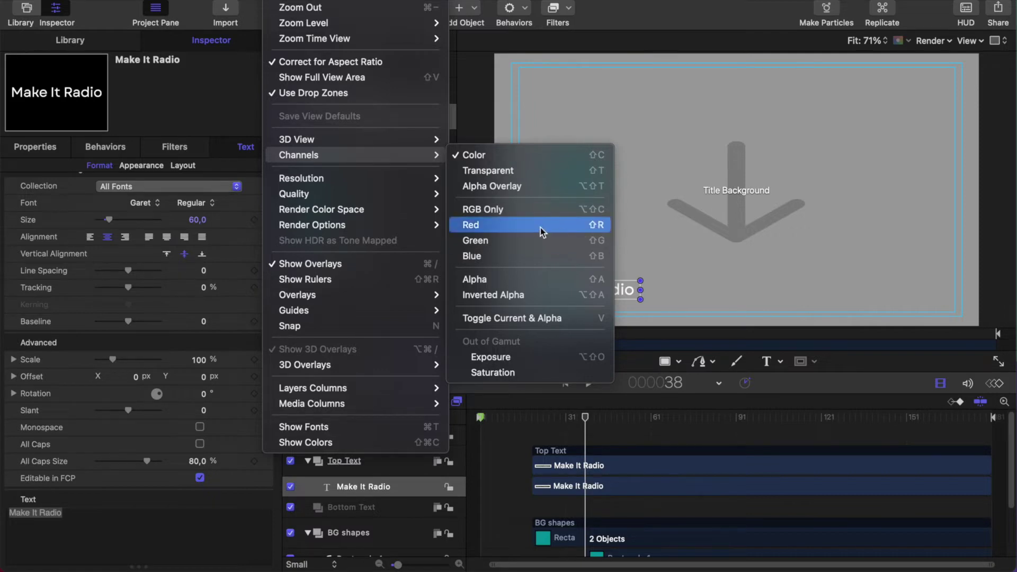
left_click(576, 227)
- Set the canvas channel display to Color and delete the stray teal square above the text
left_click(275, 1)
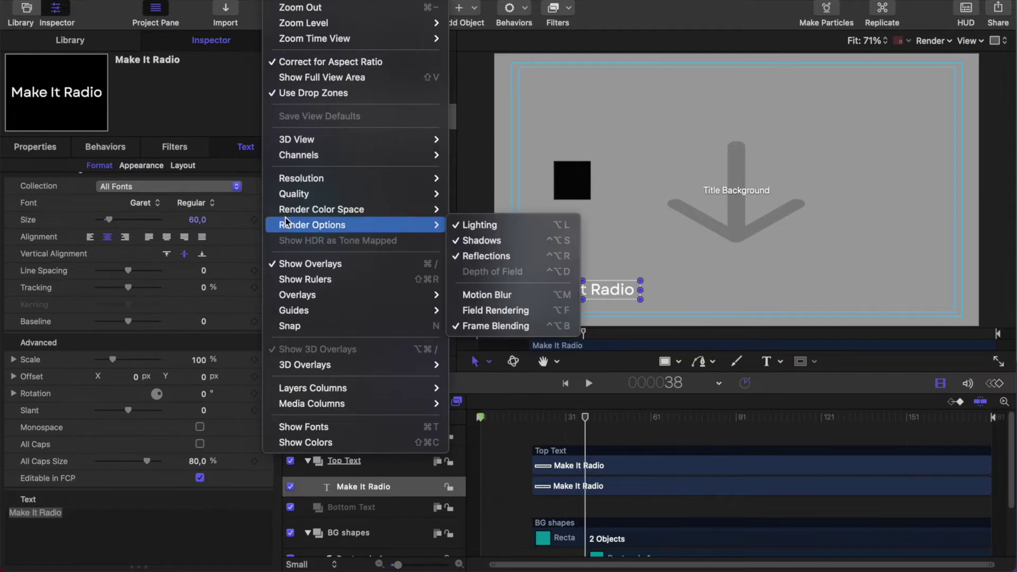
mouse_move(306, 182)
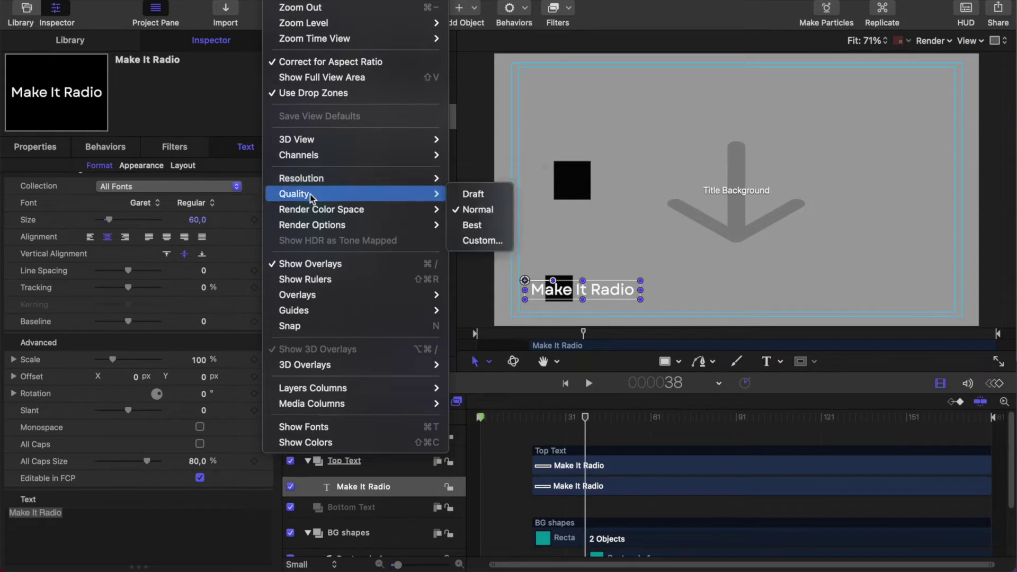
mouse_move(311, 156)
left_click(478, 157)
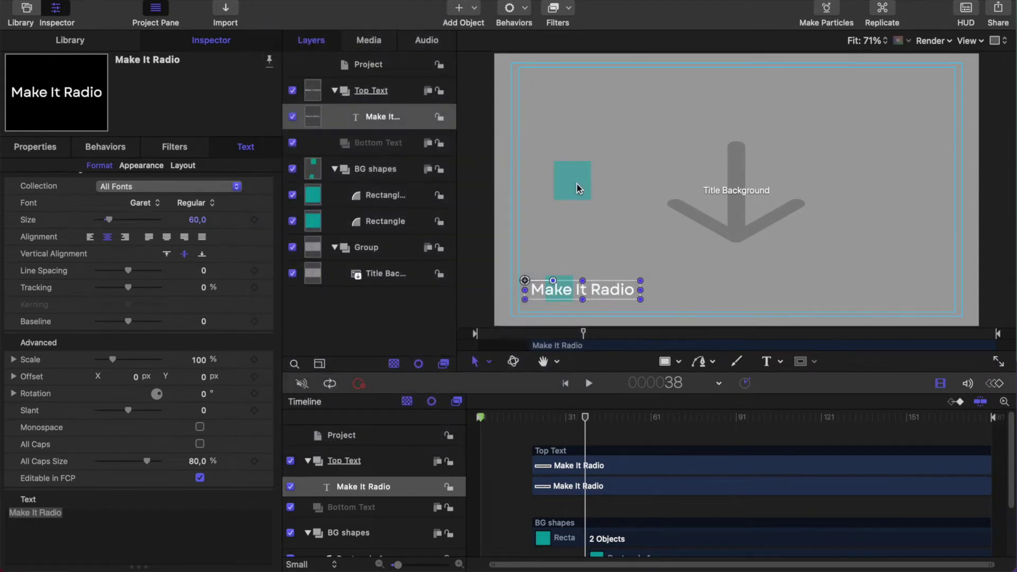
left_click(582, 187)
key("Delete")
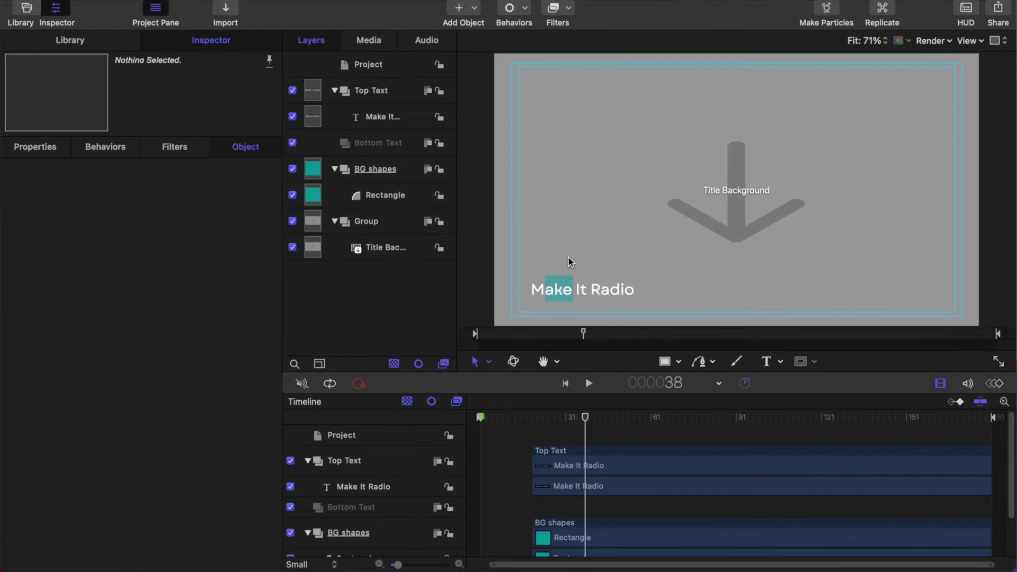
- Round the corners of the teal rectangle in BG shapes with a roundness of 10
left_click(572, 284)
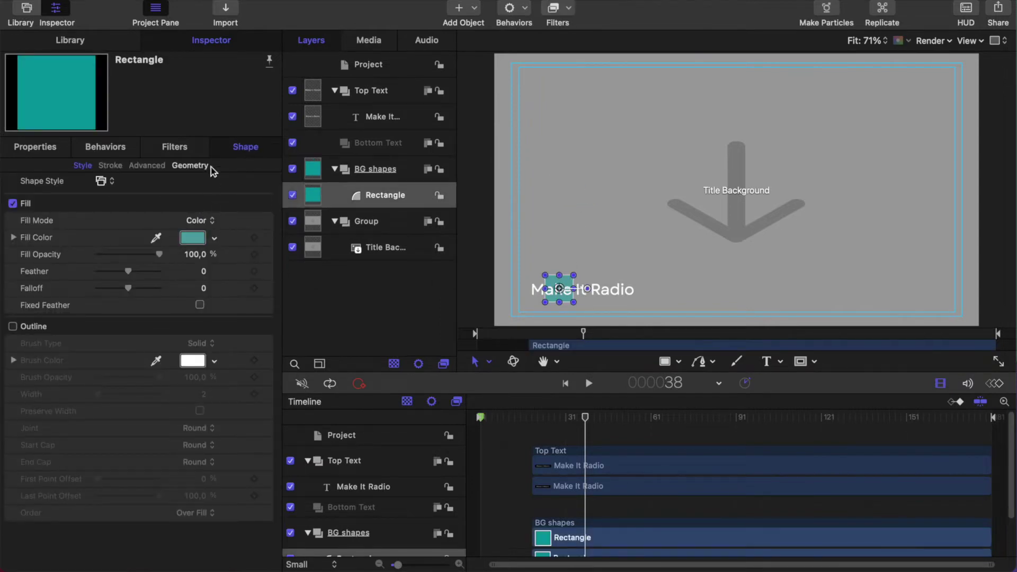
left_click(191, 165)
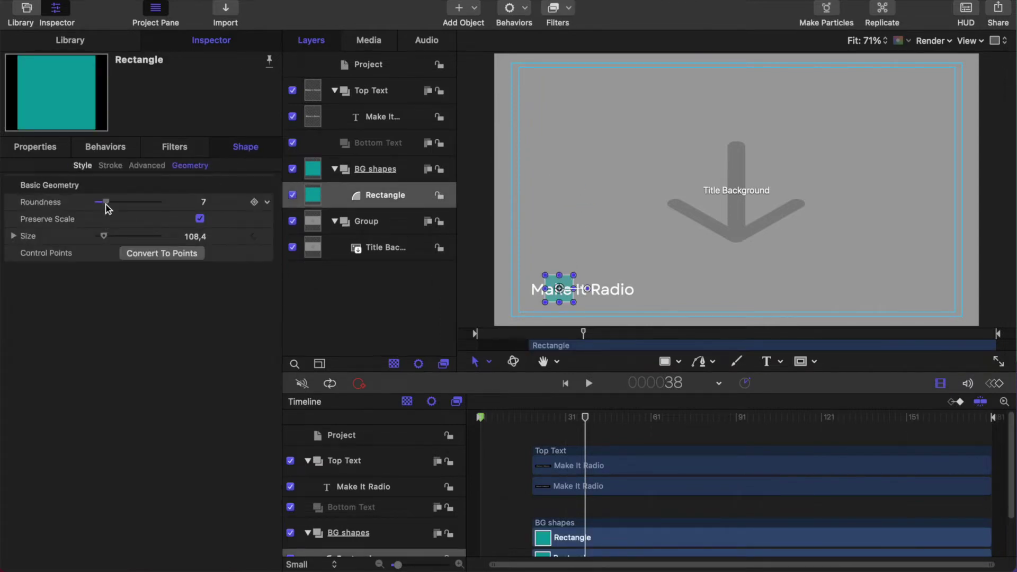
left_click_drag(106, 204, 122, 205)
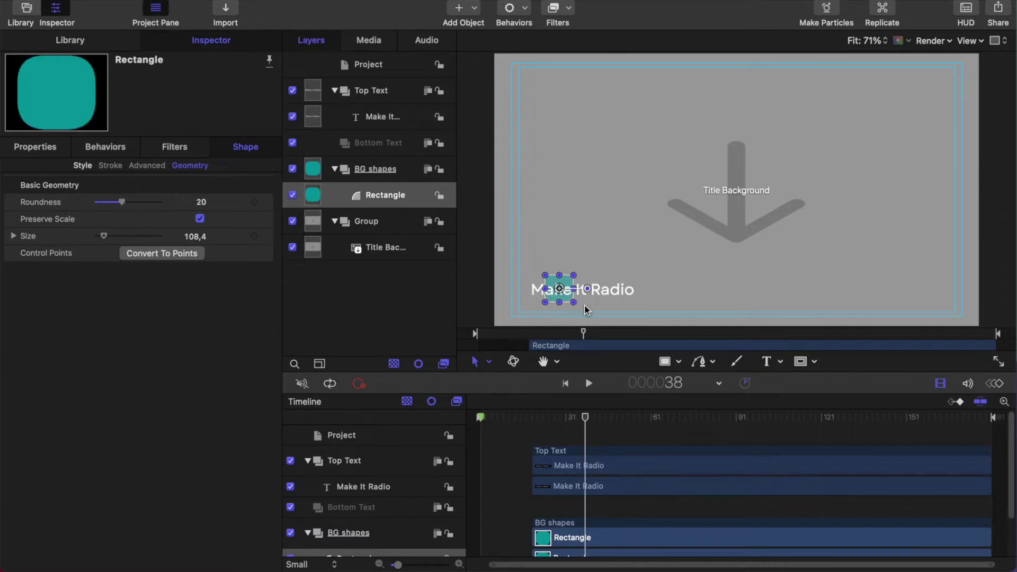
left_click(828, 212)
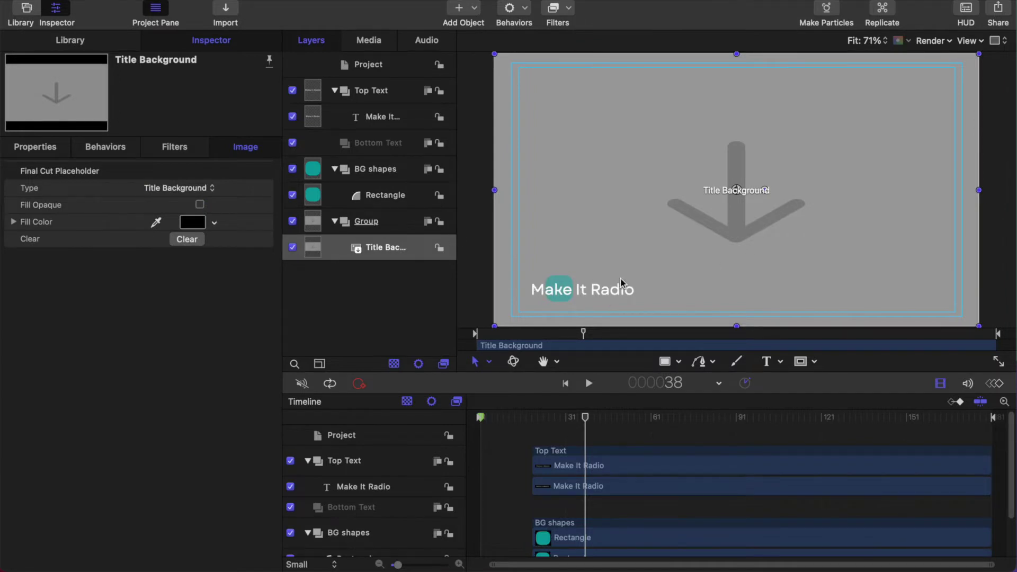
left_click(562, 280)
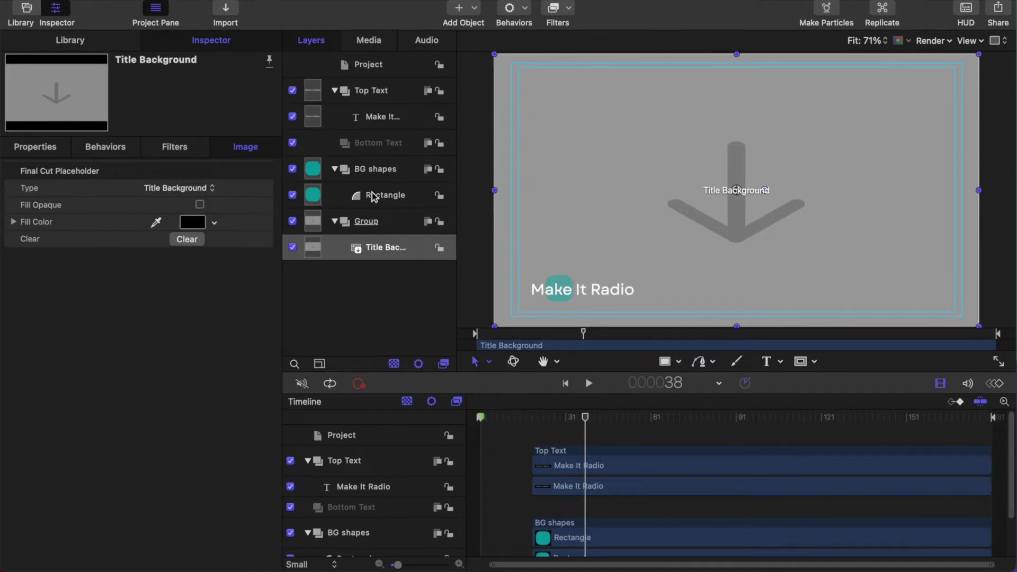
left_click_drag(117, 203, 115, 205)
left_click(758, 250)
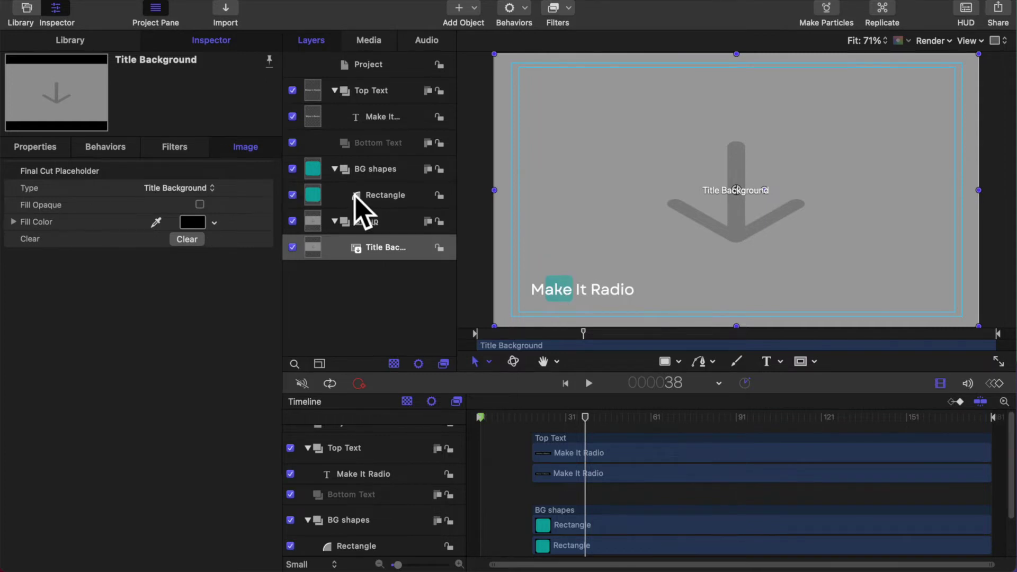
- Set the size of the rounded teal rectangle in BG shapes to 120
left_click(373, 196)
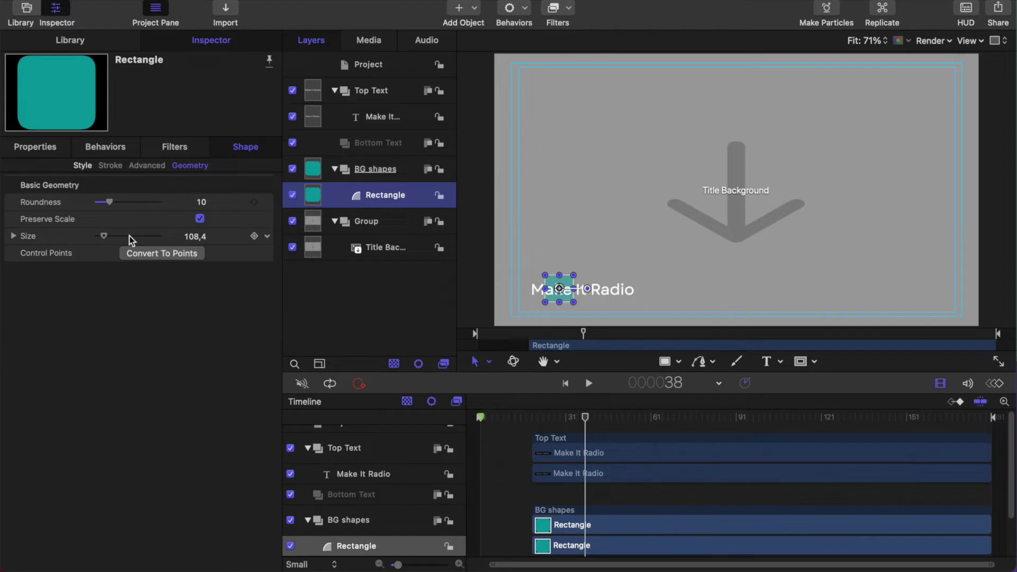
left_click(190, 238)
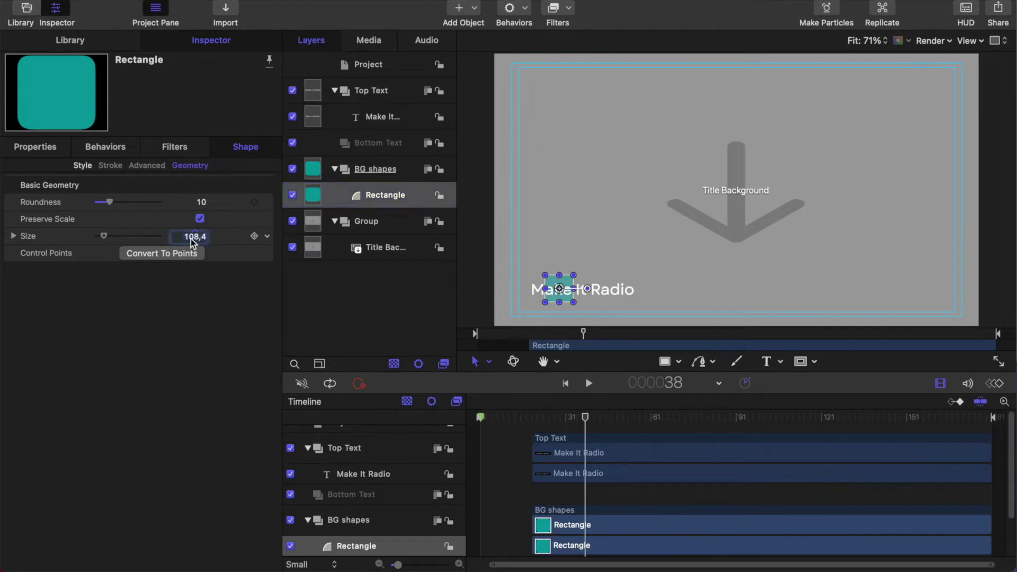
type("120")
key("Return")
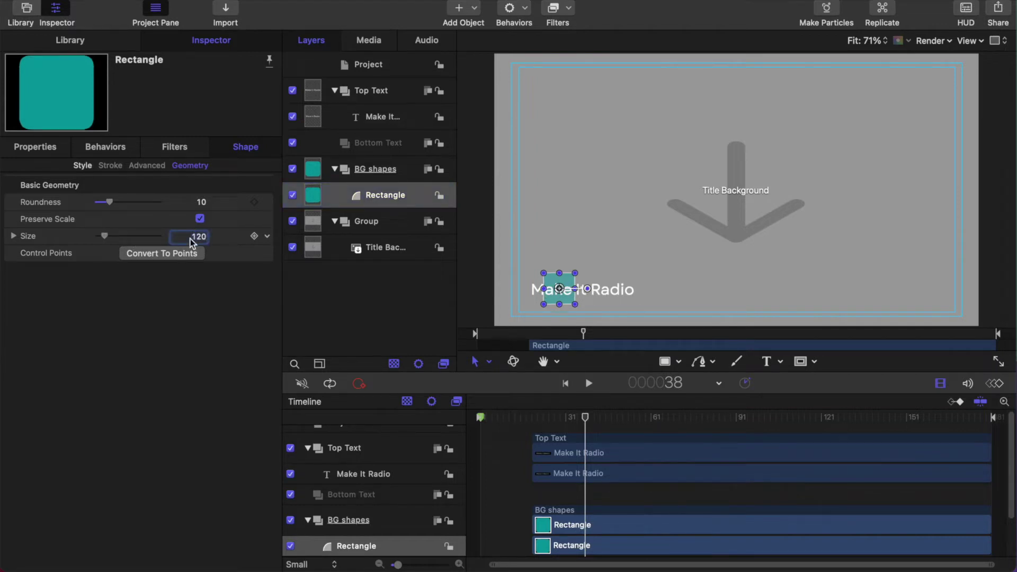
- Position the teal rectangle at X -780 px and Y -400 px, over the start of the text
left_click(32, 149)
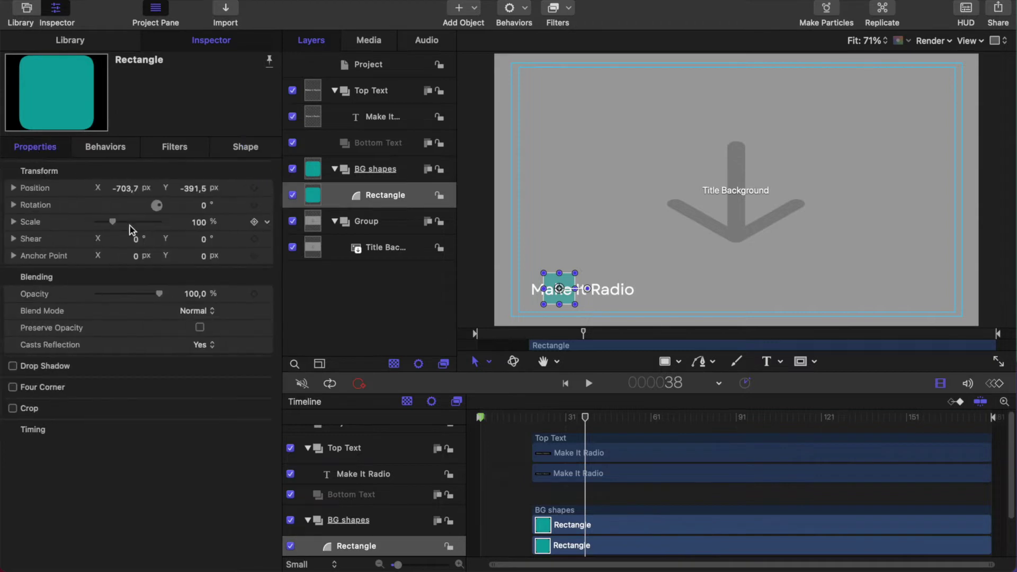
left_click(131, 190)
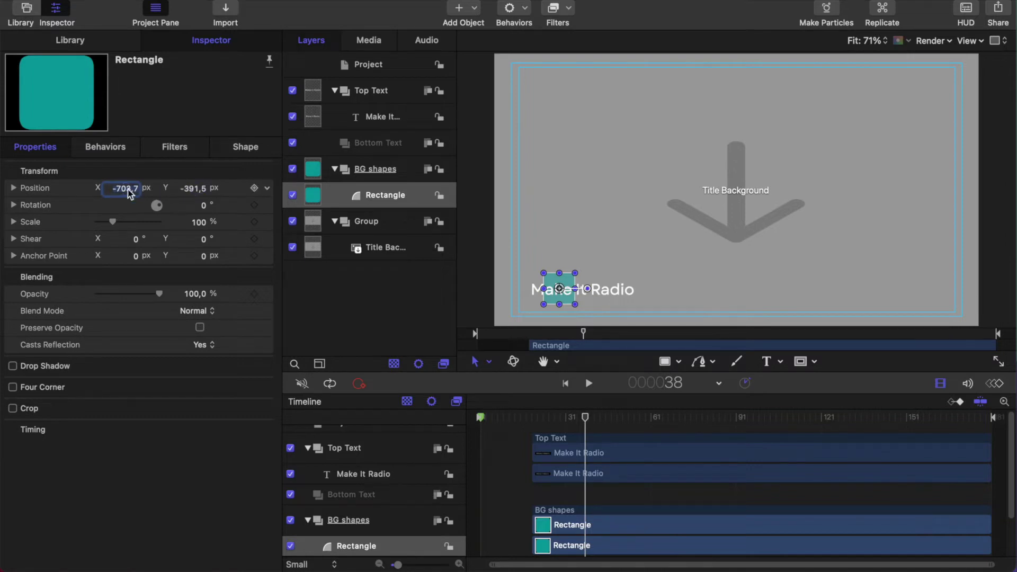
type("-720")
key("Tab")
type("-400")
key("Return")
left_click_drag(127, 190, 124, 188)
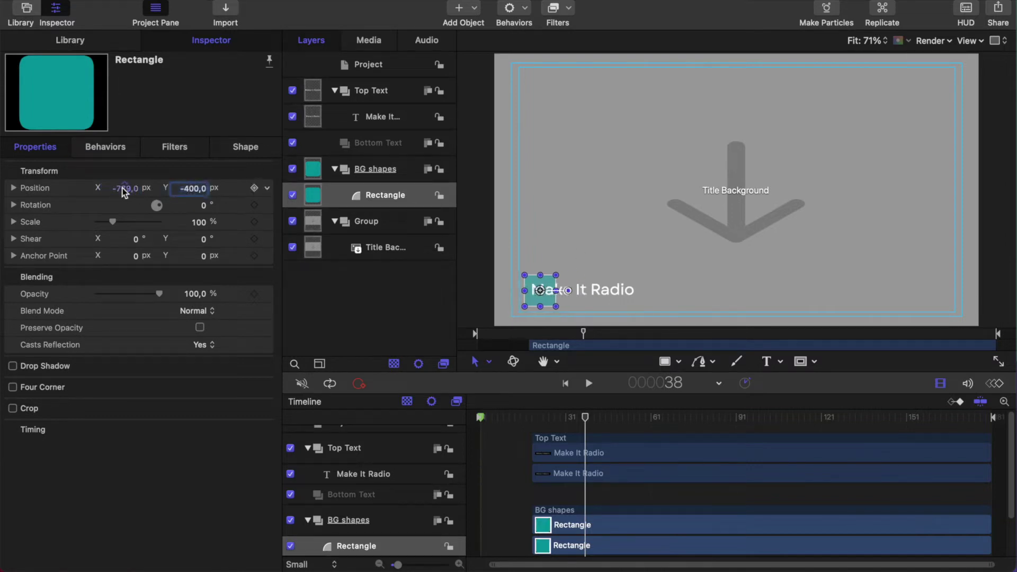
type("-780")
key("Return")
type("-400")
key("Return")
- Duplicate the teal rectangle three times inside the BG shapes group
right_click(362, 195)
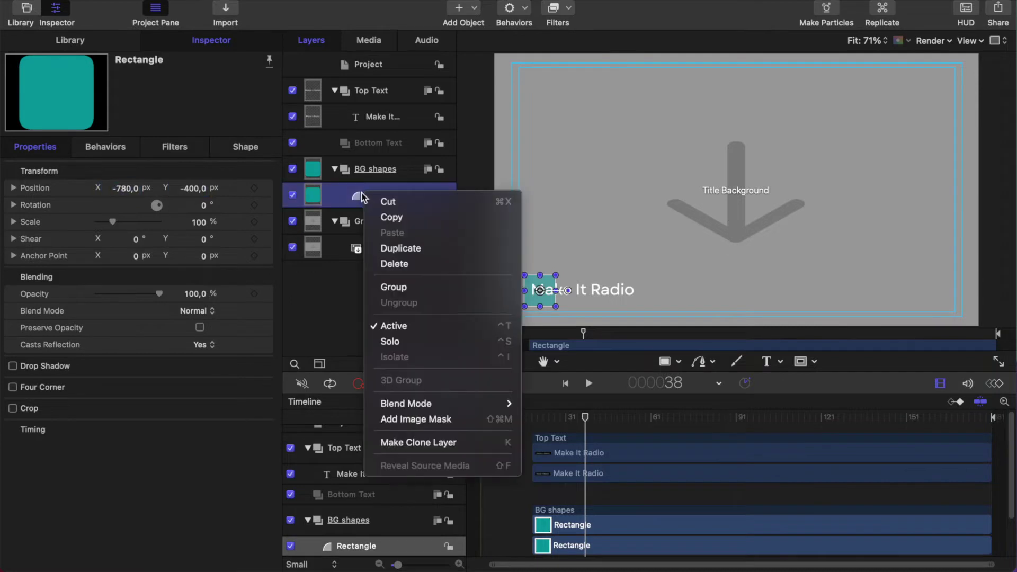
left_click(395, 255)
key("F4")
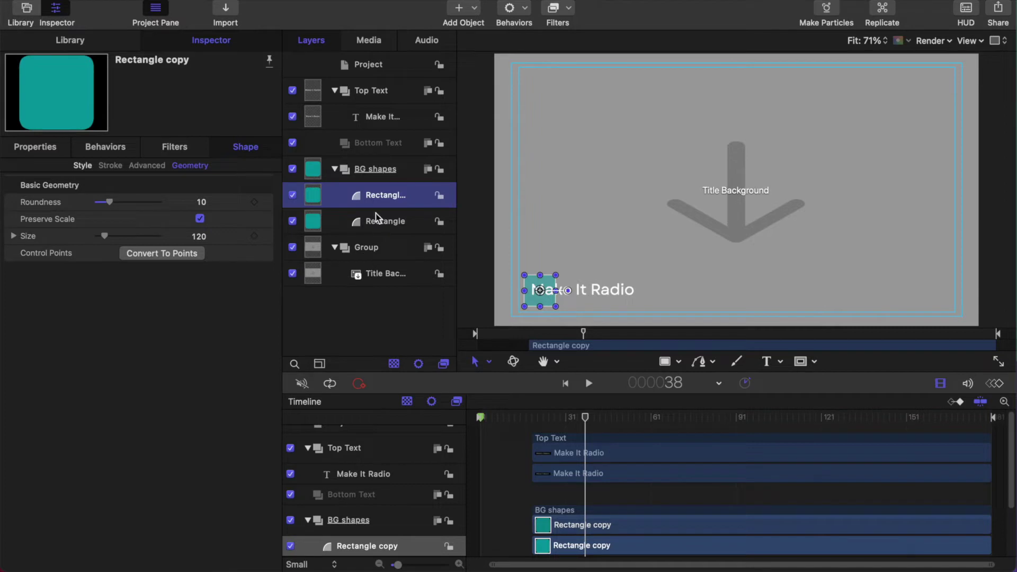
right_click(377, 197)
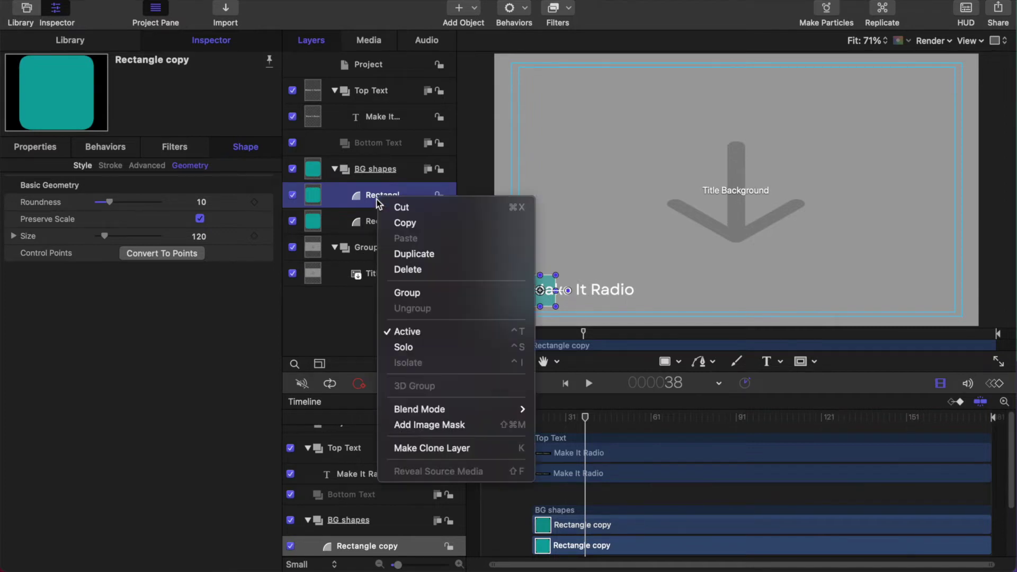
left_click(396, 255)
scroll(692, 521, "down", 3)
right_click(365, 197)
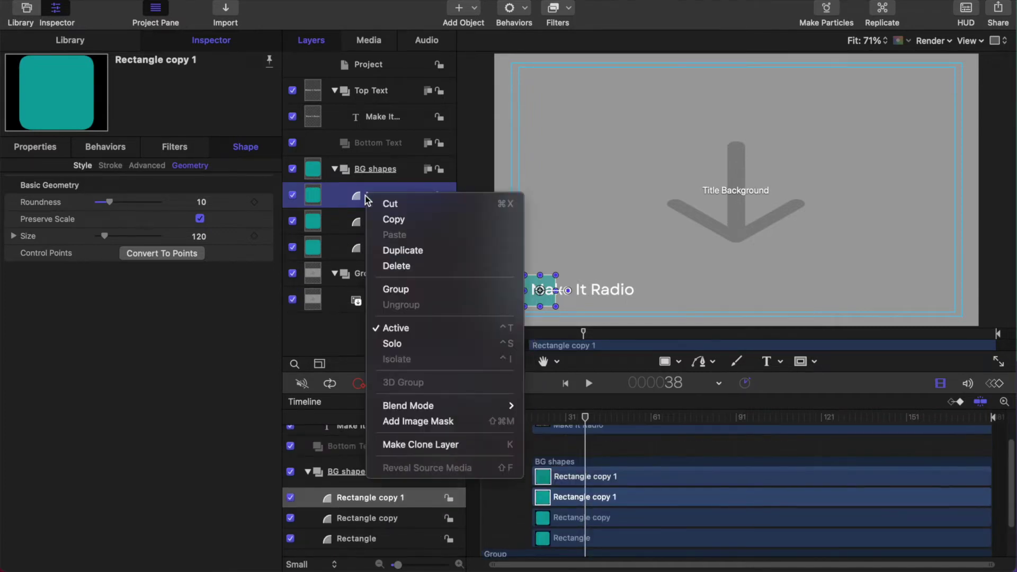
left_click(398, 248)
scroll(605, 477, "down", 2)
- Set the fill color of Rectangle copy in BG shapes to purple
left_click(605, 475)
left_click(605, 496)
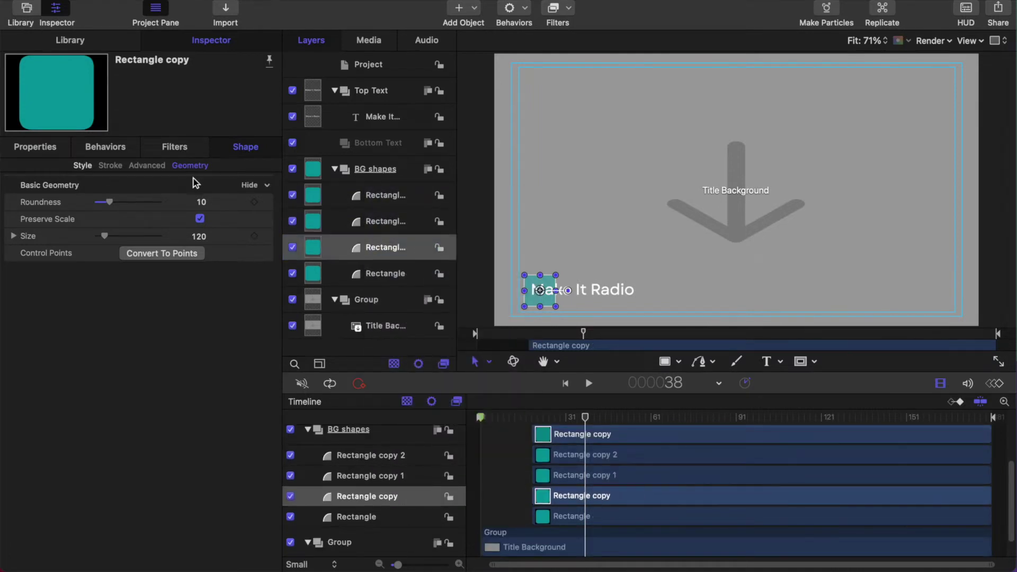
left_click(83, 165)
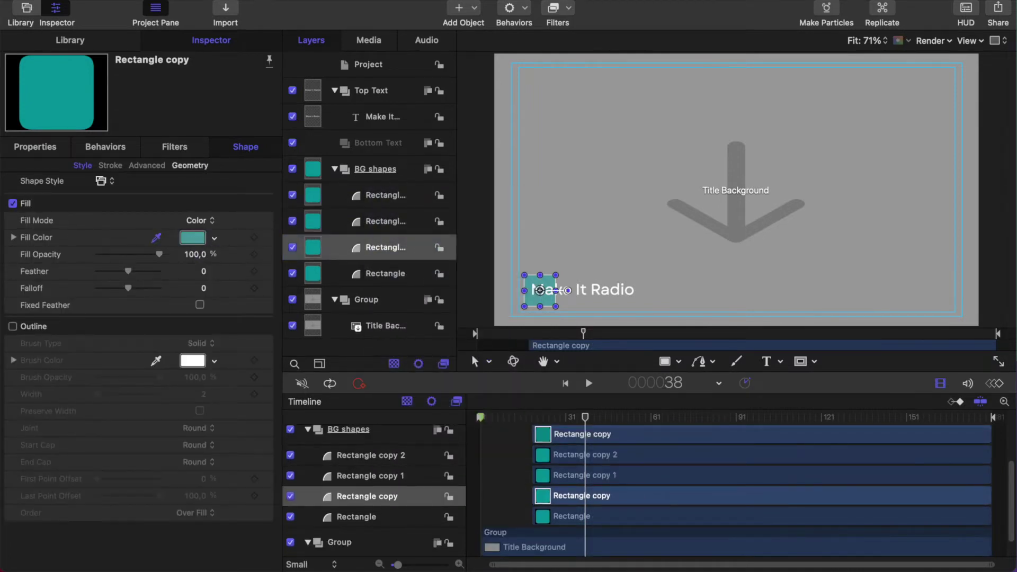
key("super+Tab")
left_click(320, 268)
left_click(156, 238)
key("super+Tab")
- Give Rectangle copy 2 in BG shapes the same purple fill color
left_click(386, 195)
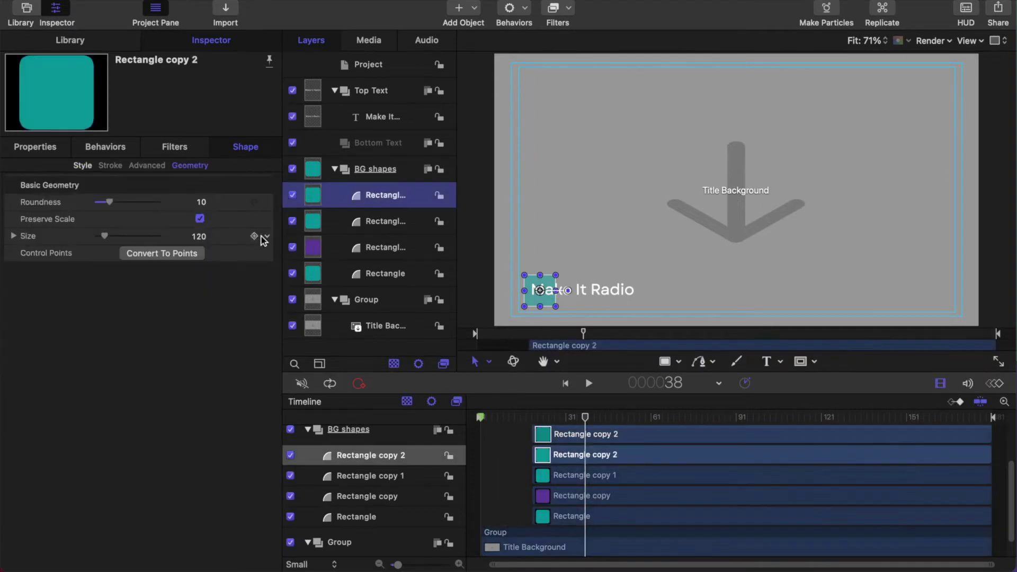
left_click(83, 165)
left_click(193, 237)
left_click(144, 534)
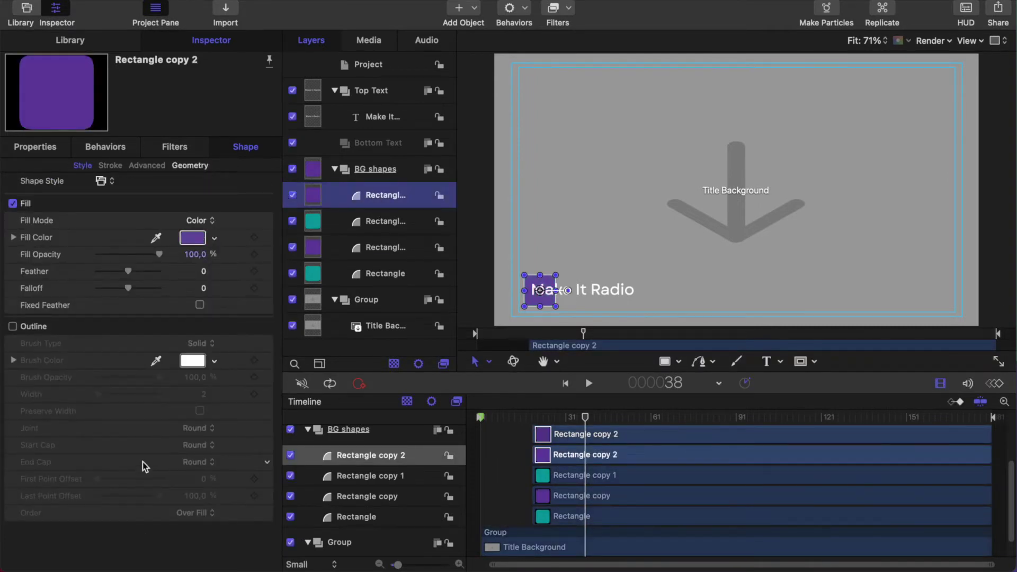
- Spread the three rectangle copies side by side in a row behind the text, placing Rectangle copy 2 at X -420 px
left_click(33, 148)
left_click(371, 248)
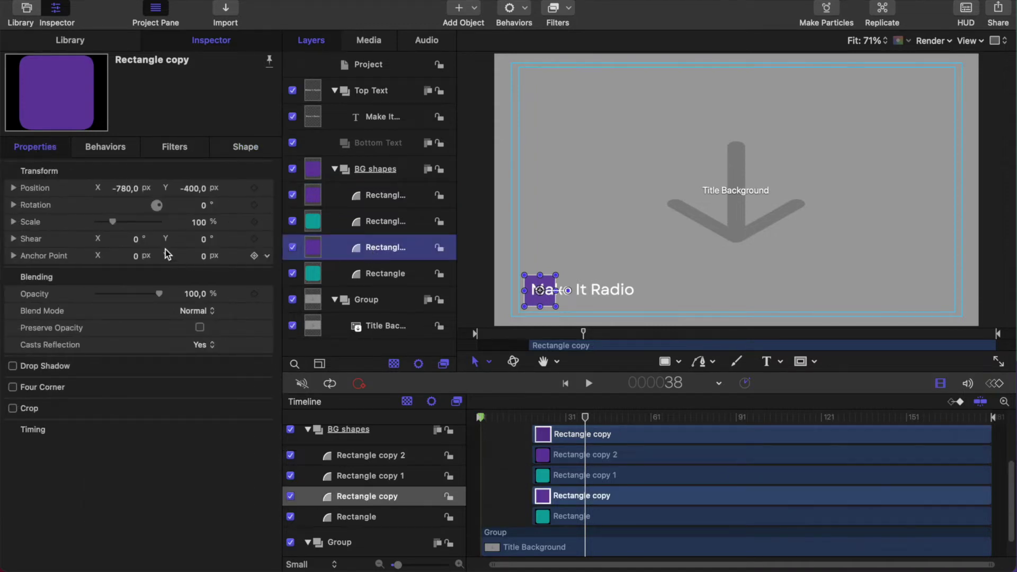
left_click_drag(125, 189, 126, 188)
left_click(374, 222)
left_click(371, 196)
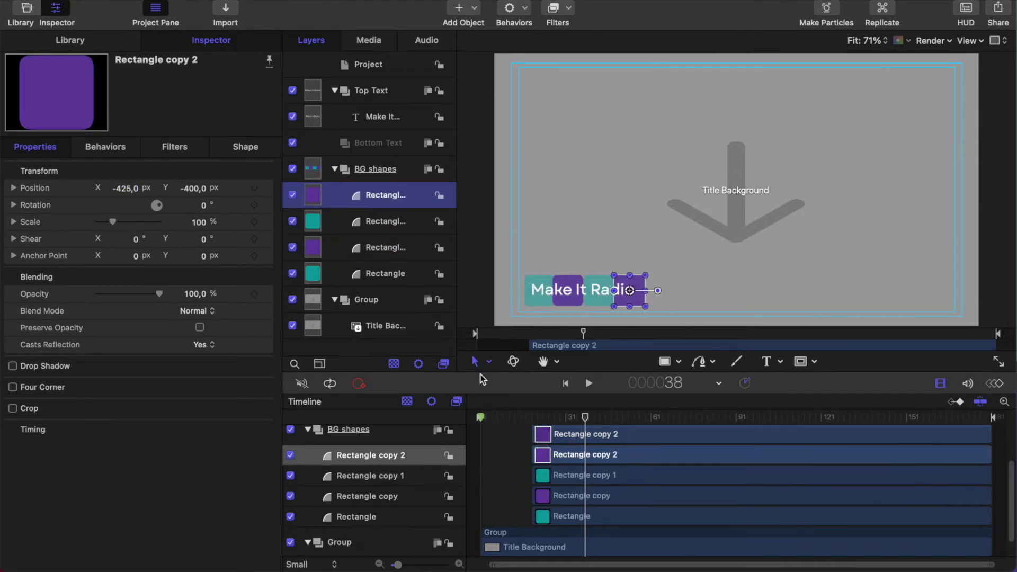
double_click(127, 191)
type("-420")
key("Return")
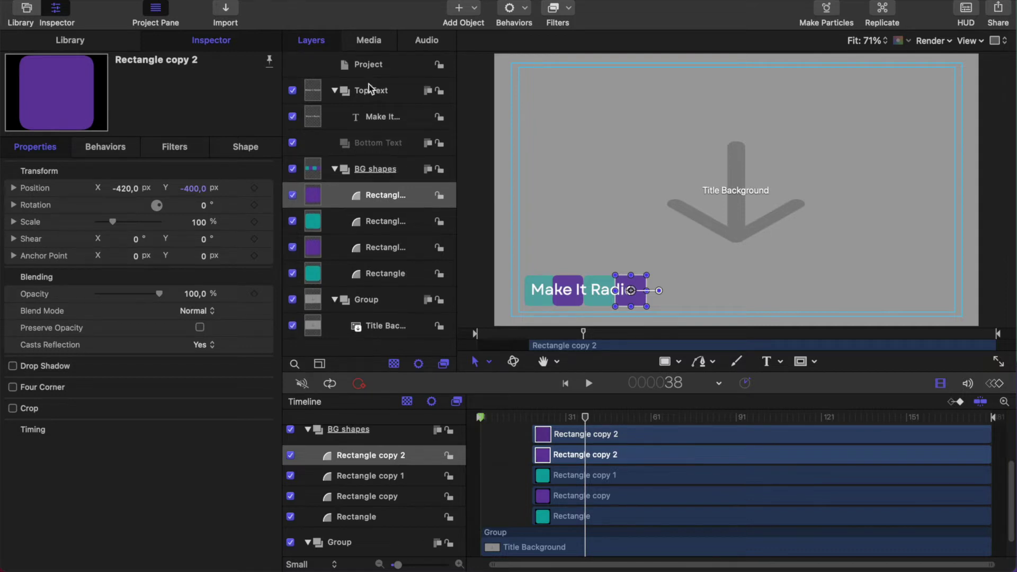
- Duplicate the Make It Radio text in Top Text and move one of the two layers into the Bottom Text group
left_click(375, 120)
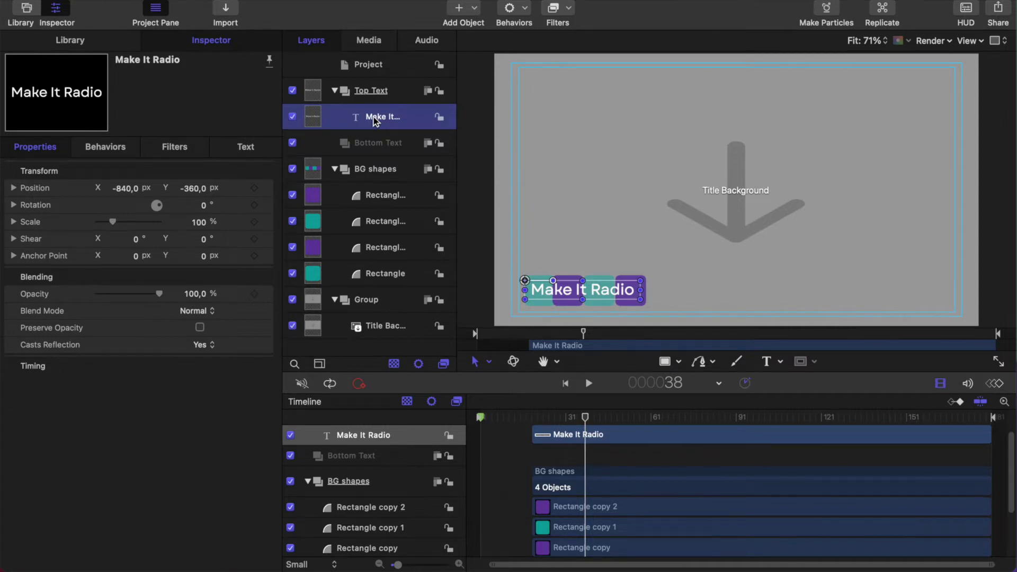
key("super+d")
left_click_drag(374, 121, 373, 172)
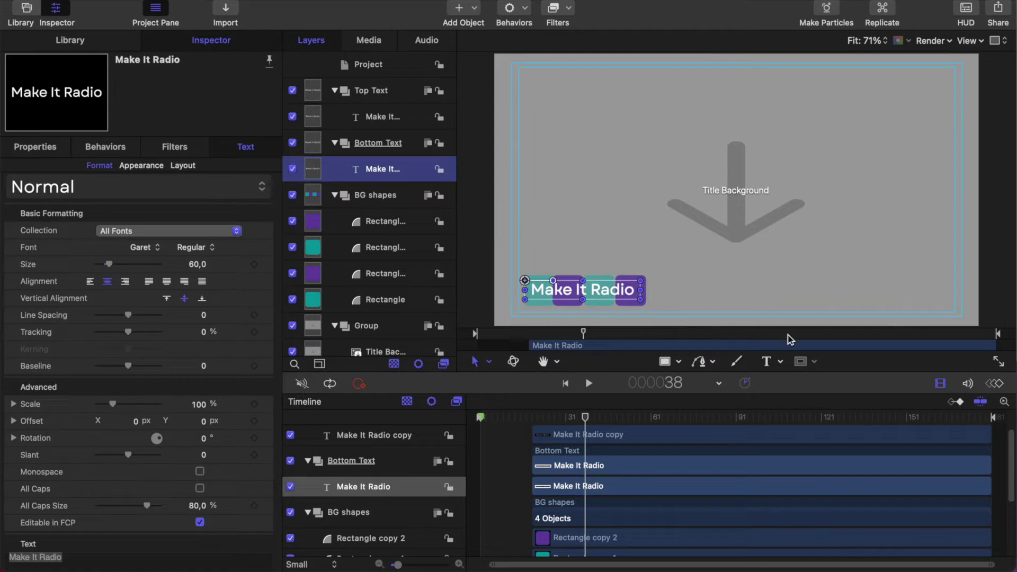
- Draw a rectangle mask on the Top Text group, spanning the text's width over its lower half
left_click(376, 92)
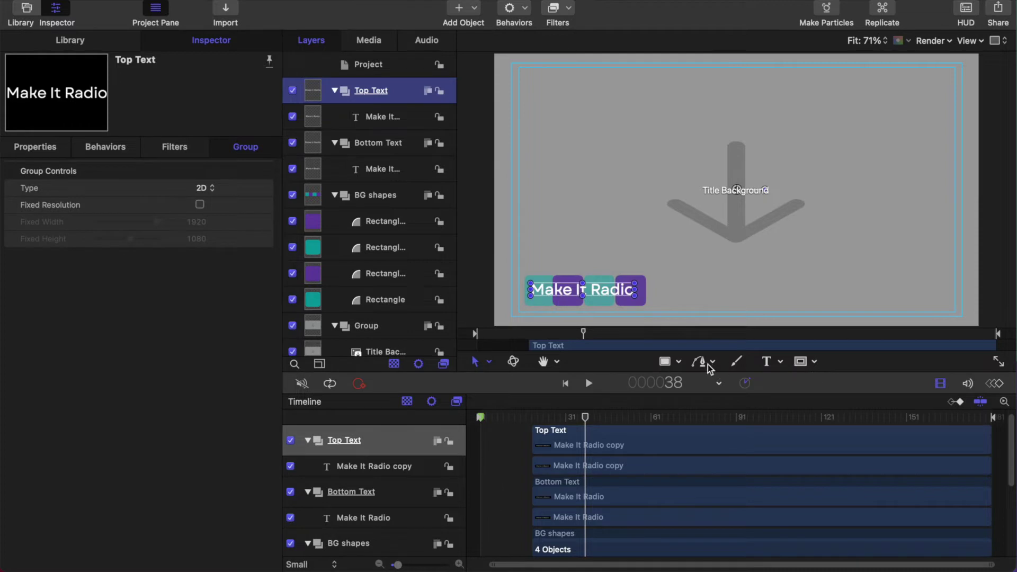
left_click(801, 362)
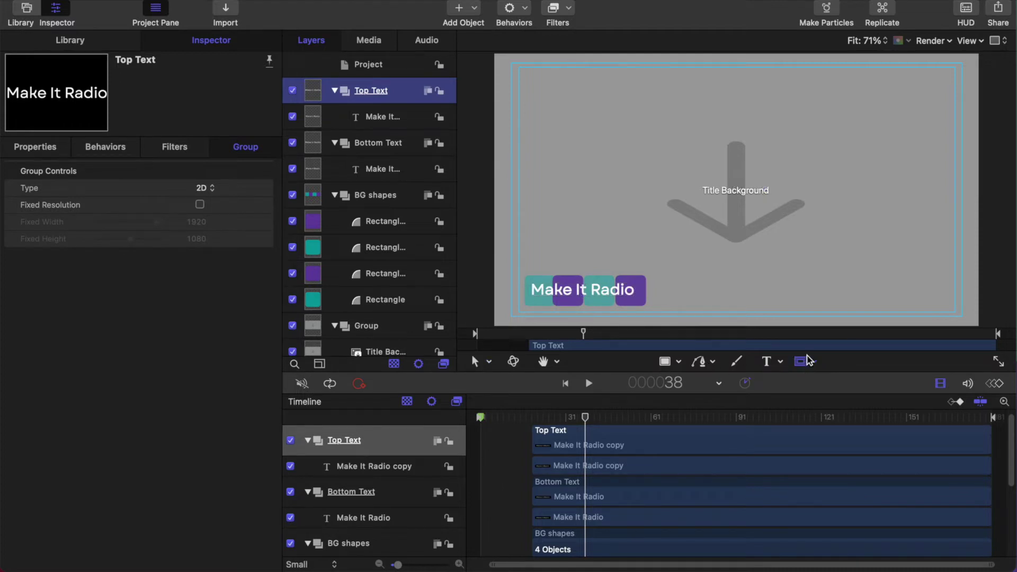
left_click_drag(526, 308, 657, 289)
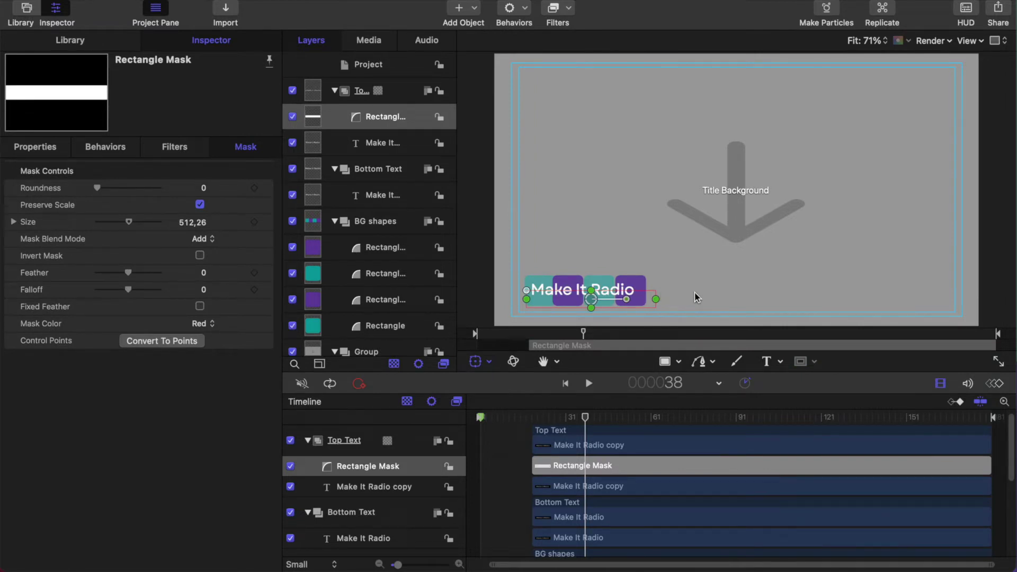
- Hide the Bottom Text group, move the Top Text mask up over the text's upper half, and widen it both ways to about 736
left_click(292, 168)
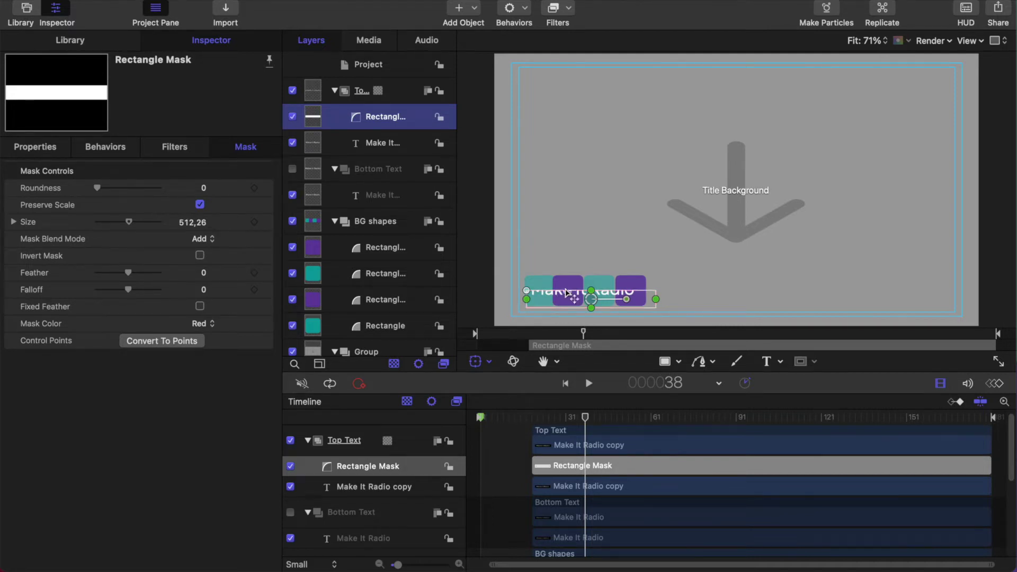
left_click_drag(595, 301, 593, 284)
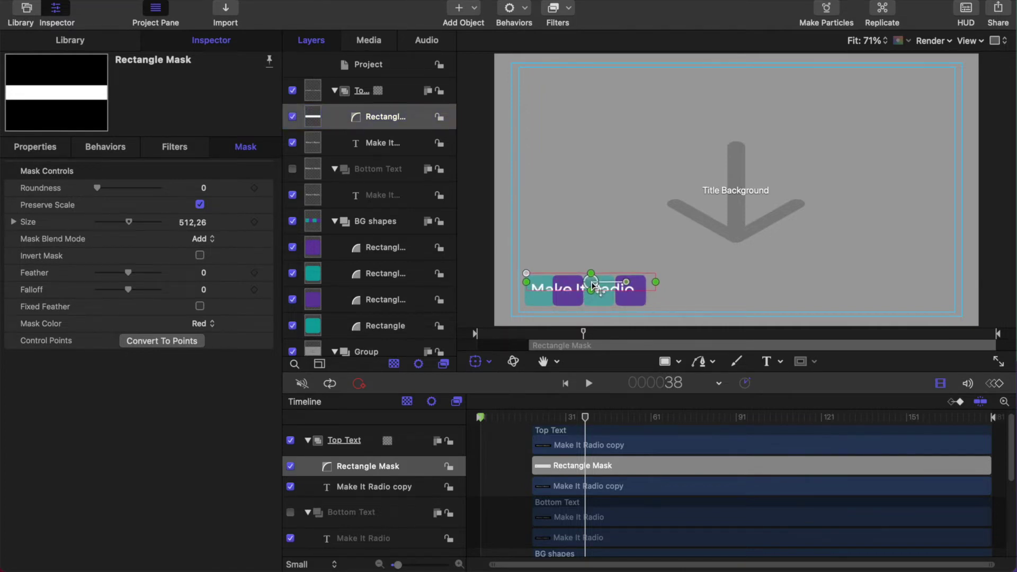
left_click_drag(656, 283, 680, 283)
left_click_drag(526, 283, 493, 283)
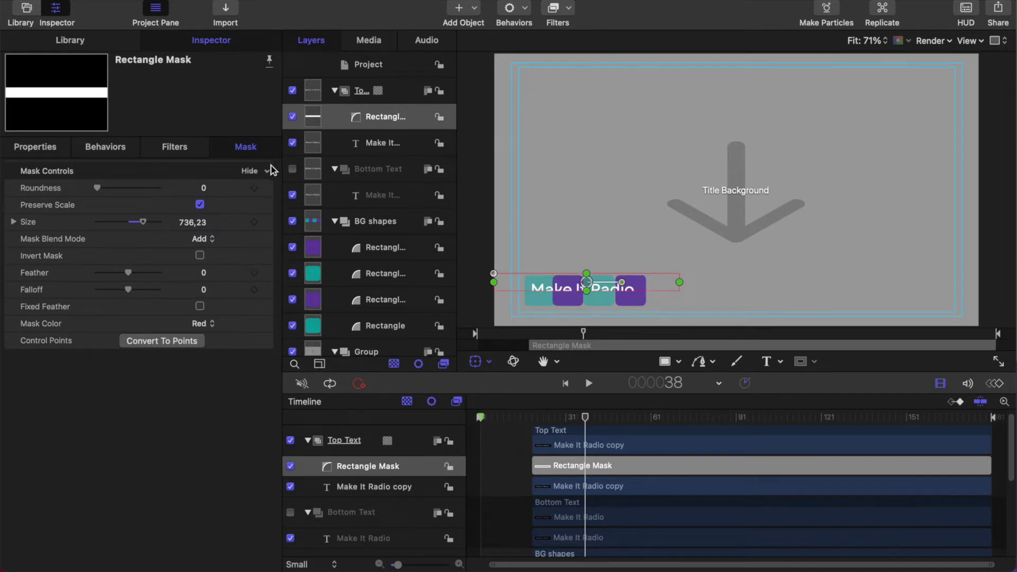
- Show the Bottom Text group again and draw a rectangle mask about 742 in size on it, covering the text's lower half
left_click(293, 169)
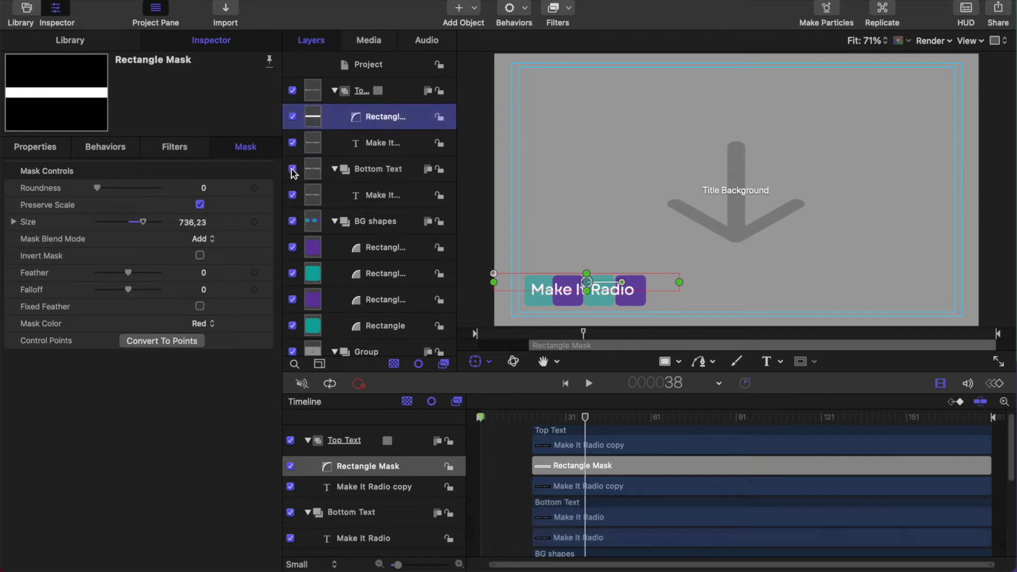
left_click(379, 176)
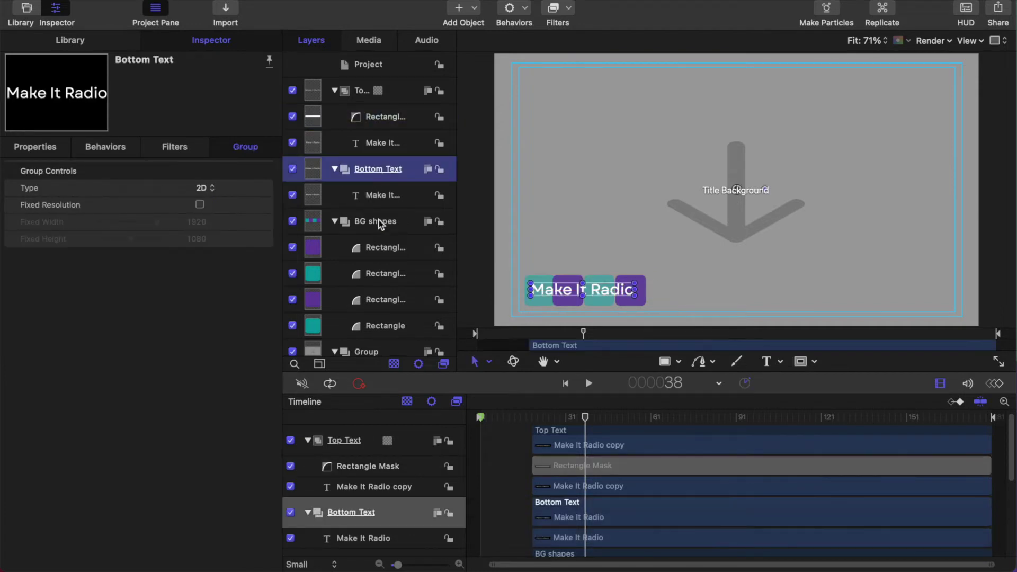
left_click(800, 362)
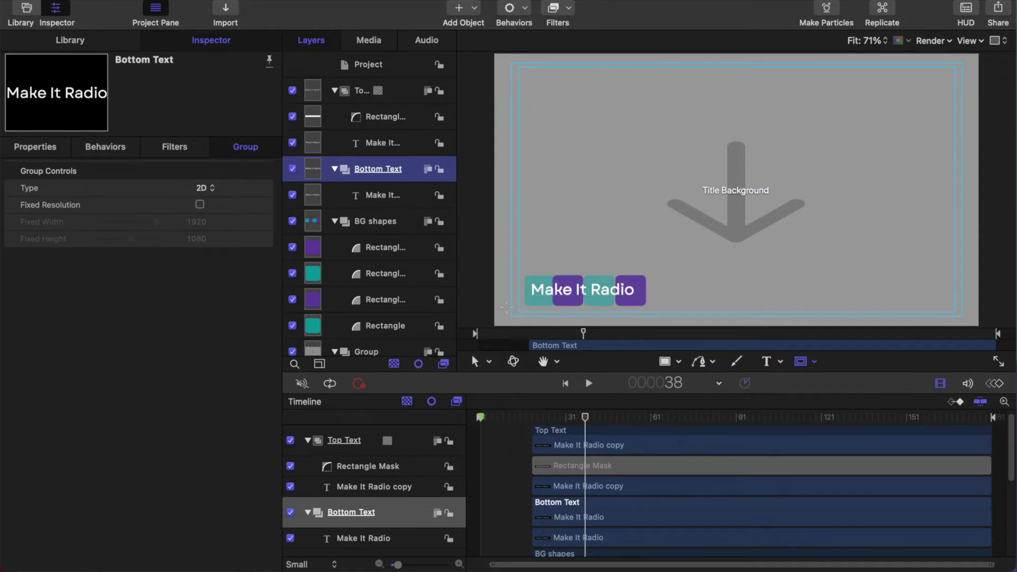
left_click_drag(494, 305, 682, 291)
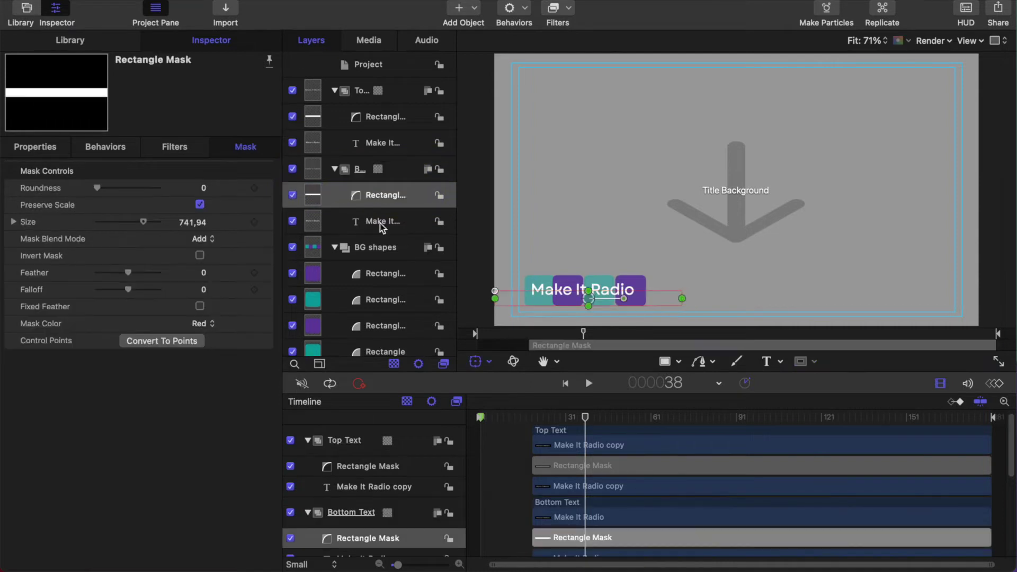
- Toggle the visibility of the Bottom Text and Top Text groups to check each masked half of the text
left_click(299, 199)
left_click(292, 170)
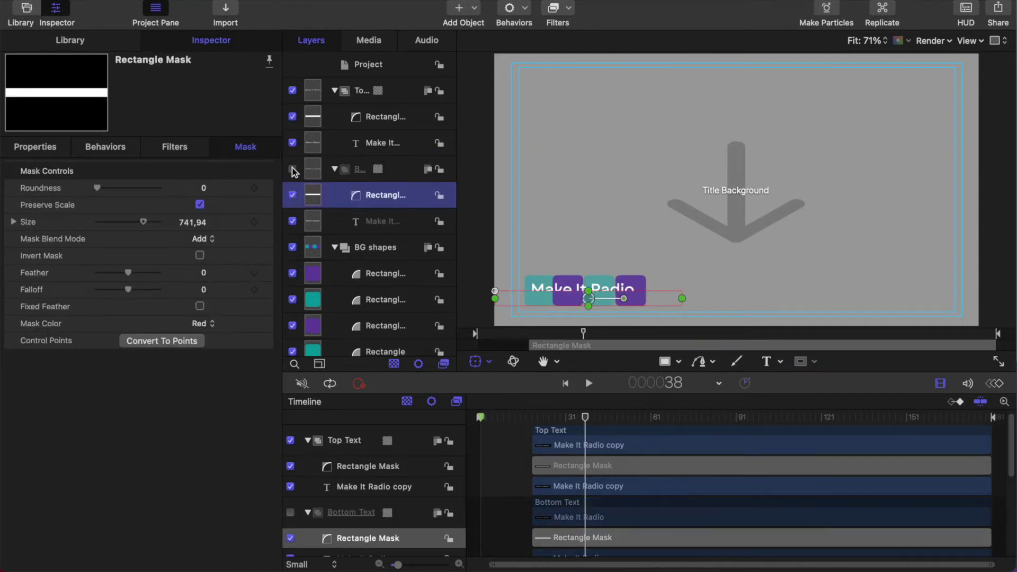
left_click(291, 169)
left_click(291, 91)
left_click(292, 90)
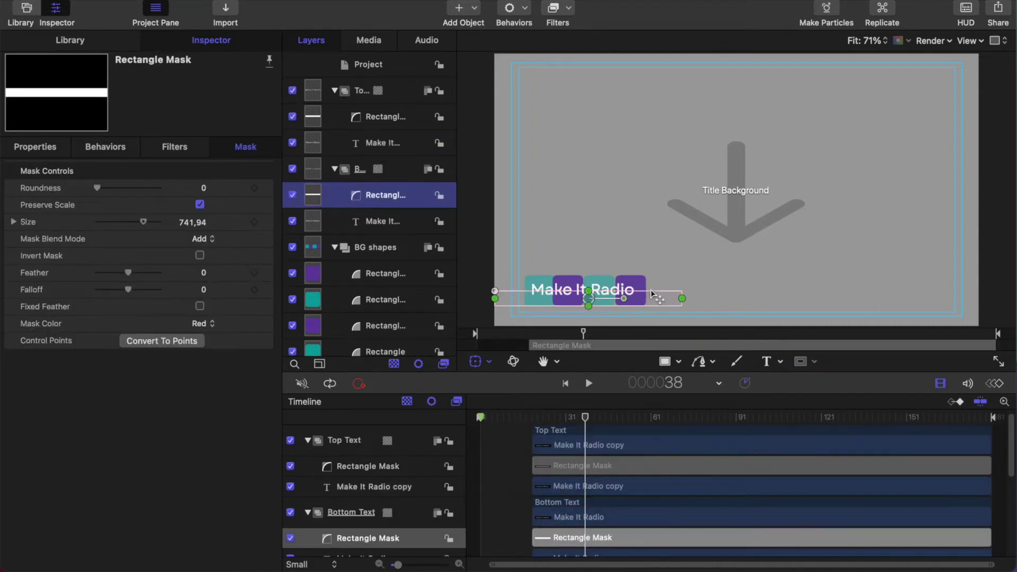
- Select all layers and shift the text and shape clips together in the timeline to start at the first frame
scroll(775, 513, "left", 2)
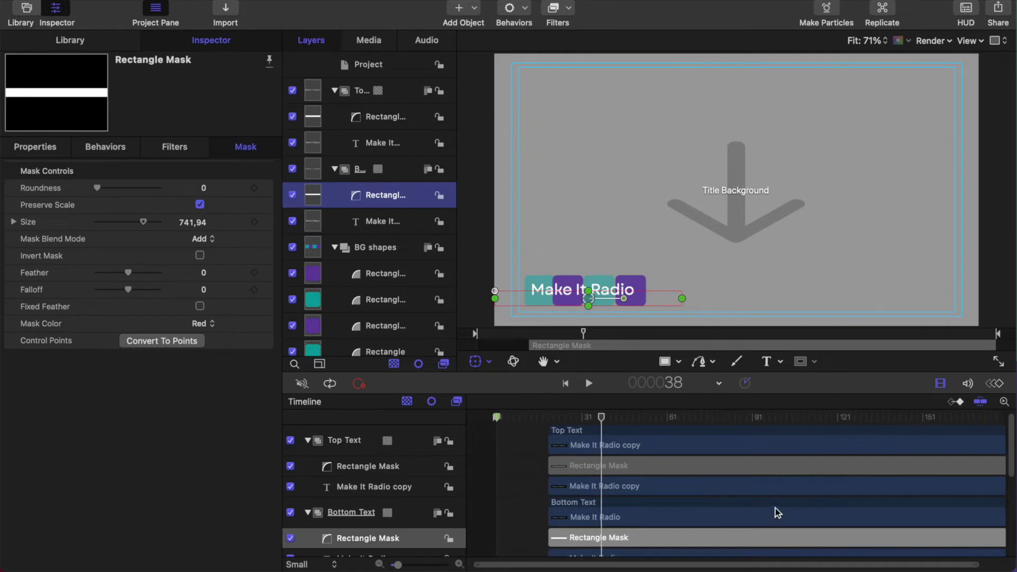
scroll(557, 473, "down", 5)
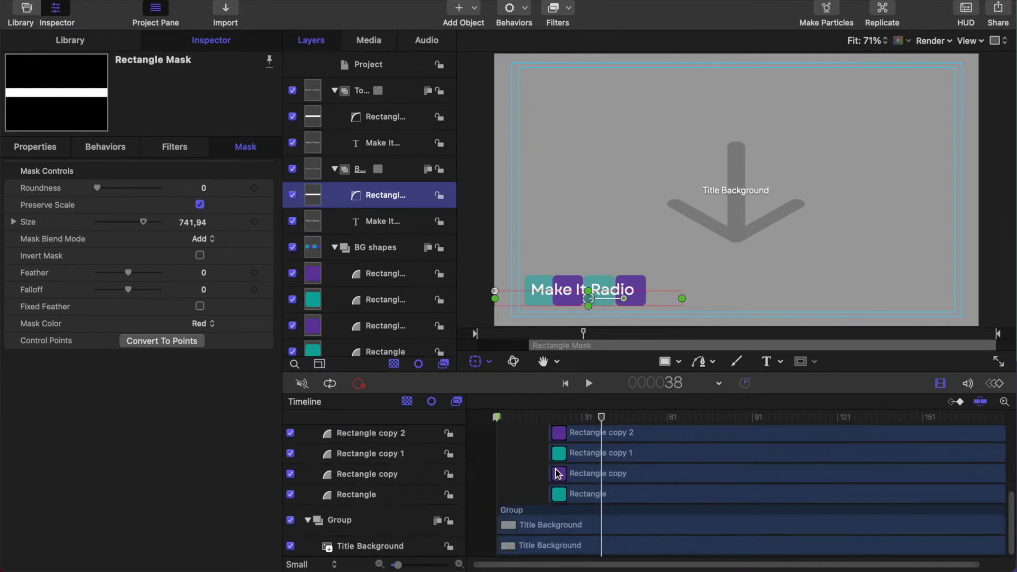
scroll(558, 473, "up", 5)
scroll(760, 472, "right", 3)
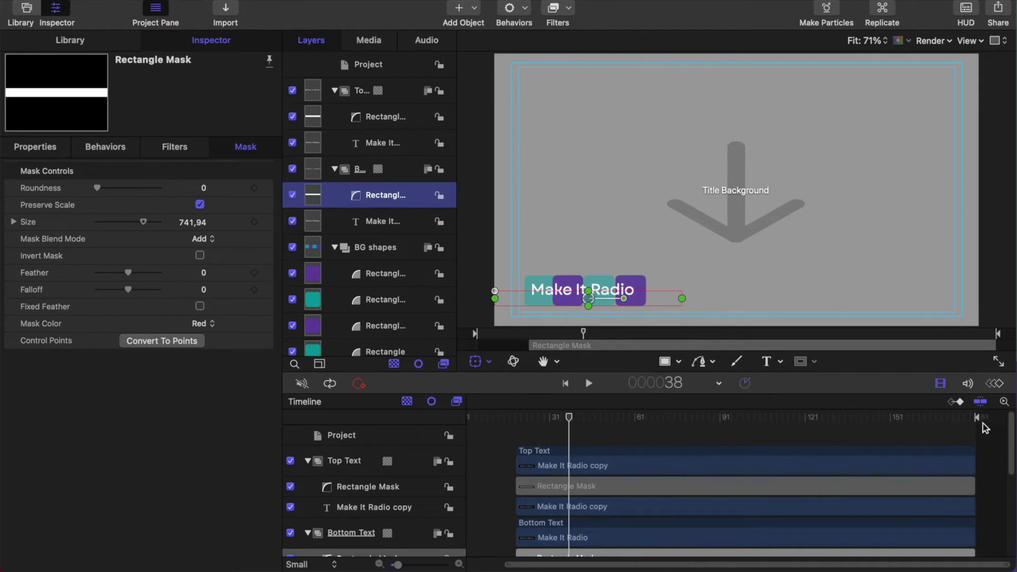
scroll(831, 450, "left", 3)
scroll(538, 447, "down", 3)
scroll(538, 448, "up", 3)
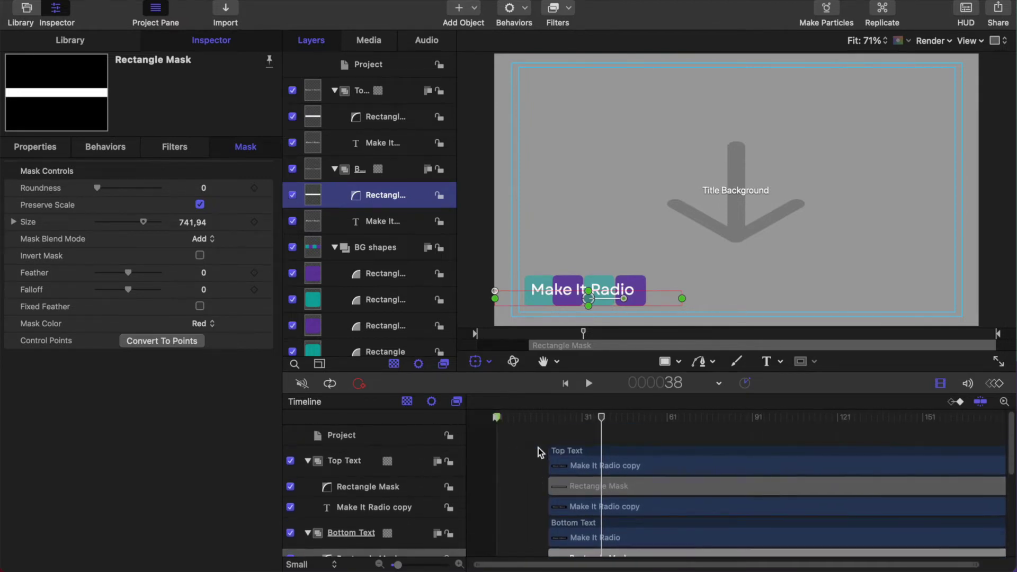
left_click_drag(536, 443, 613, 523)
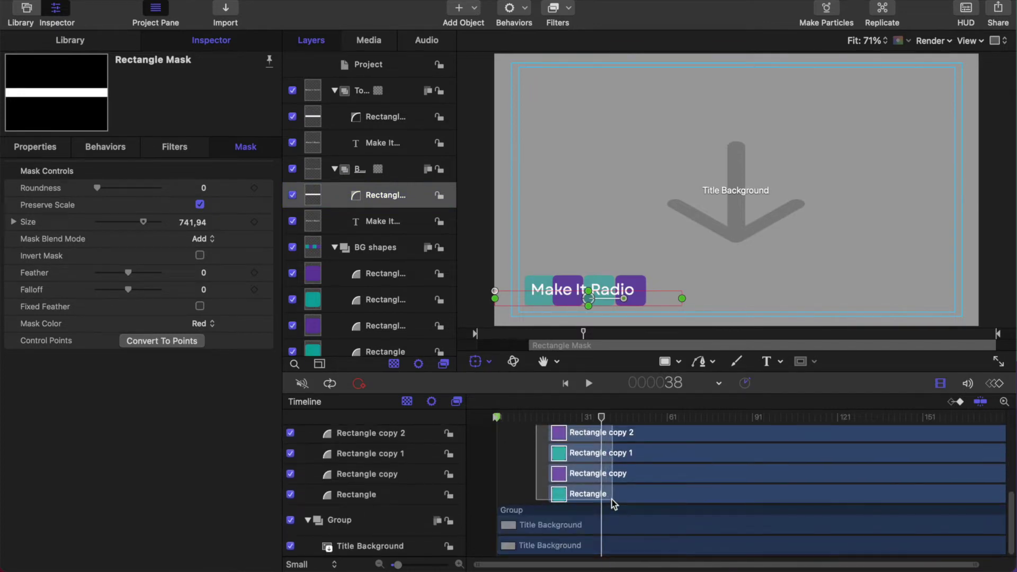
key("super+a")
scroll(613, 506, "up", 5)
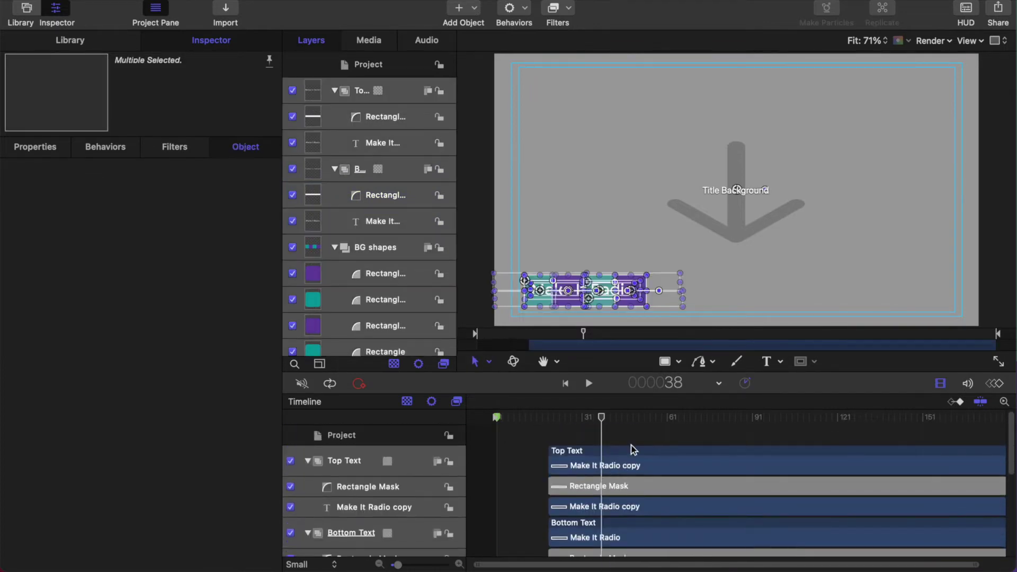
left_click_drag(624, 449, 575, 450)
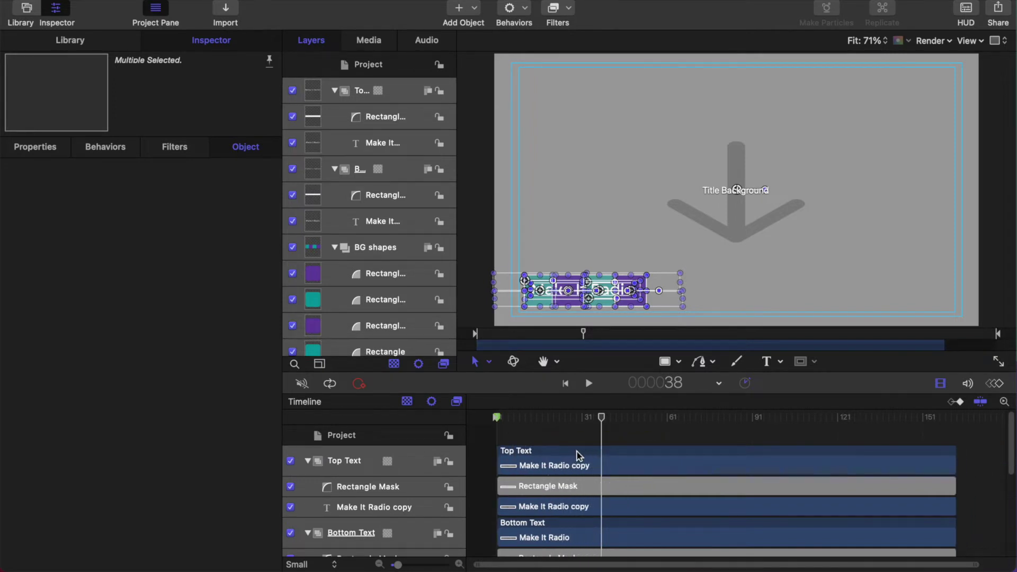
left_click(628, 442)
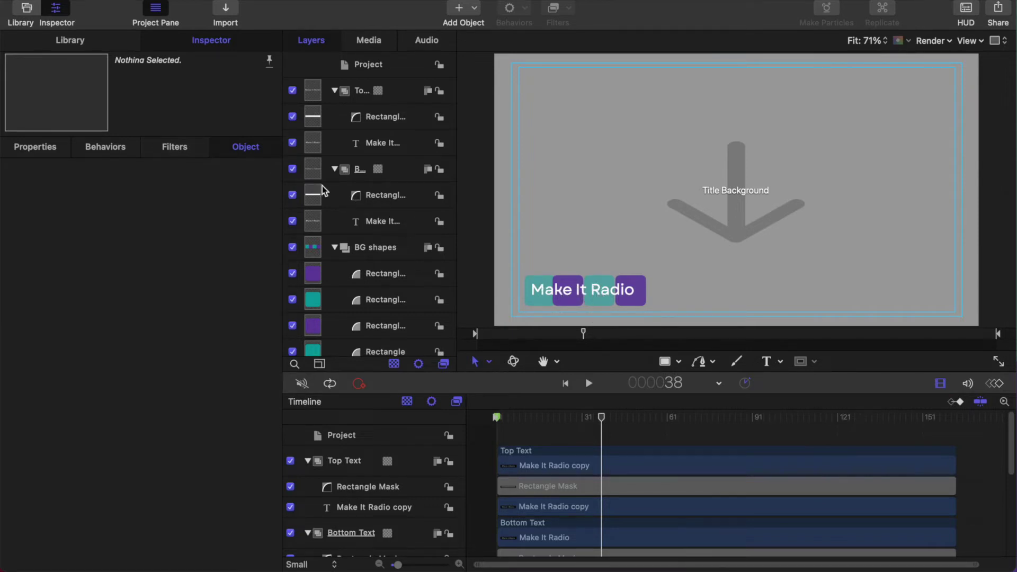
- Hide the Bottom Text group and add Position keyframes to the Top Text's Make It Radio copy at frames 1 and 31
left_click(293, 169)
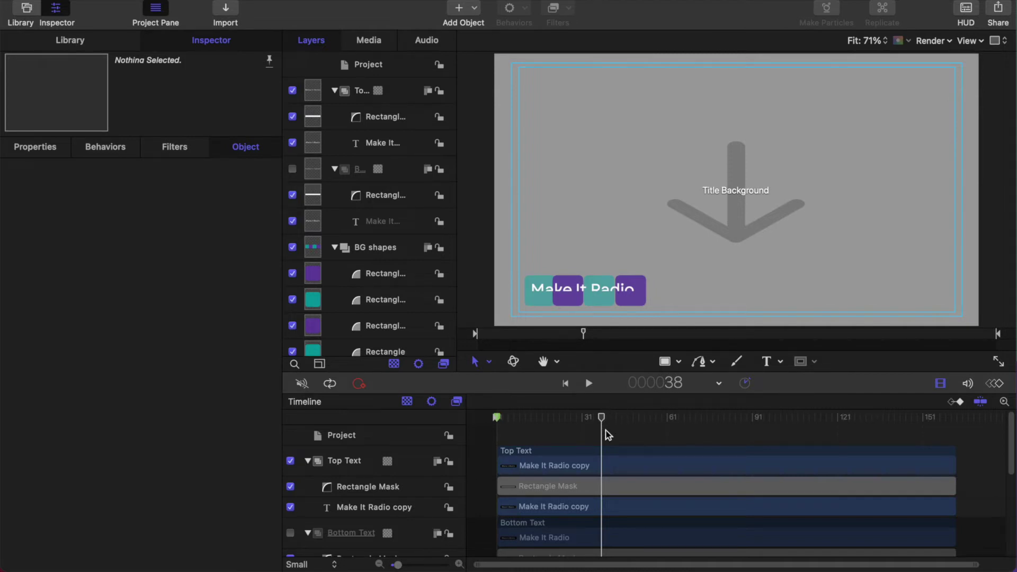
left_click_drag(601, 418, 488, 420)
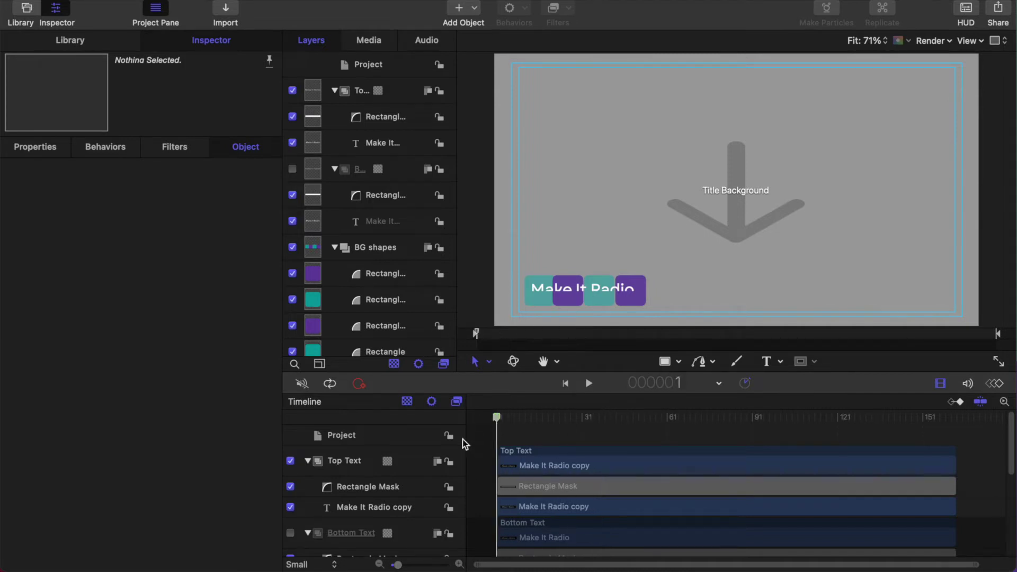
left_click(379, 142)
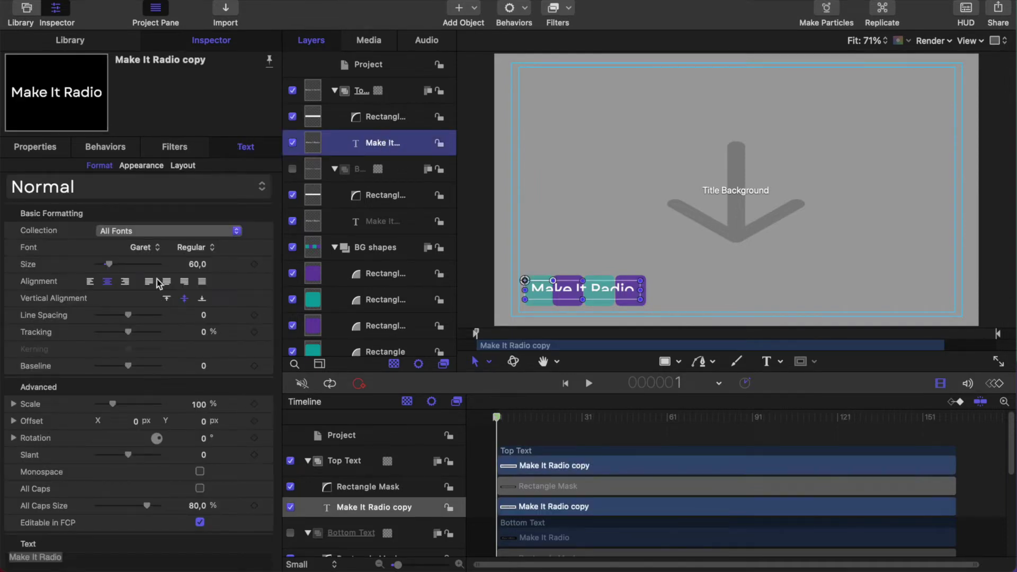
left_click(36, 150)
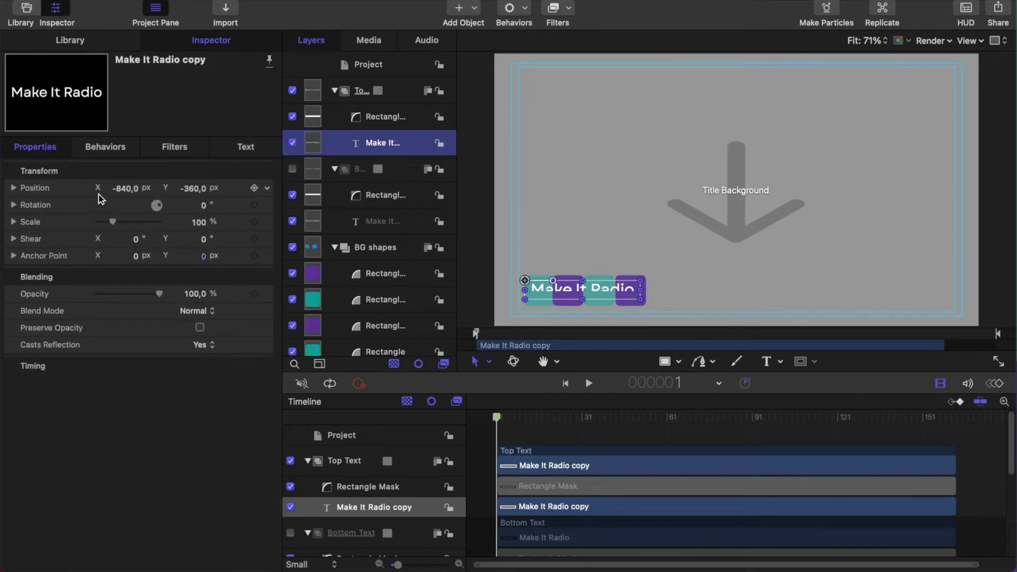
left_click(254, 189)
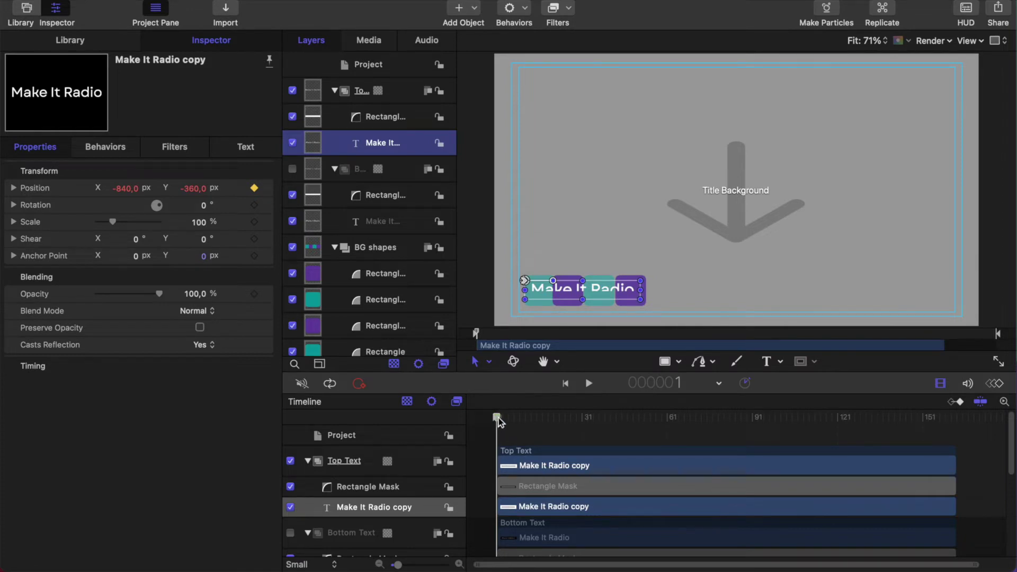
left_click_drag(497, 417, 586, 428)
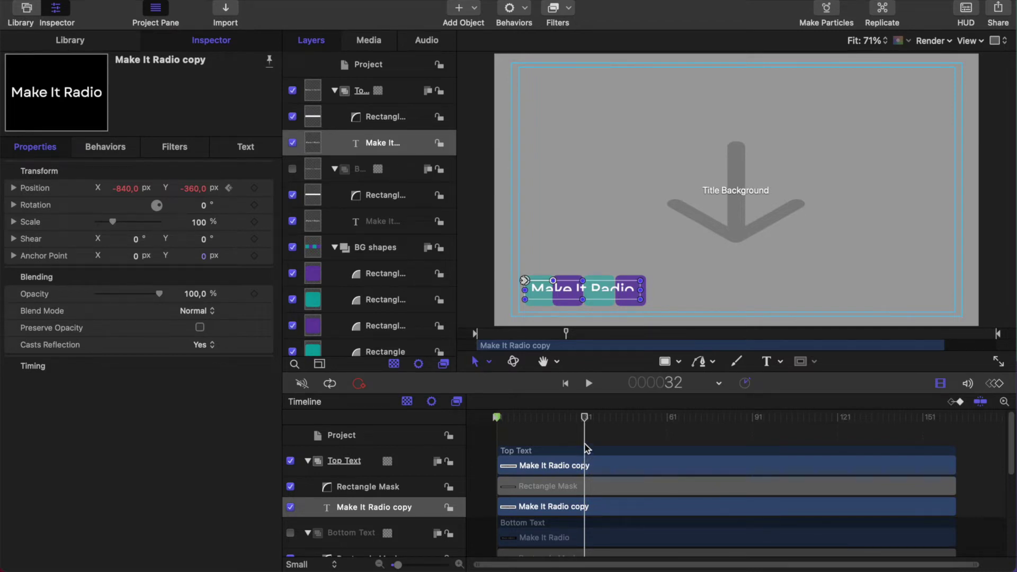
left_click_drag(585, 418, 582, 419)
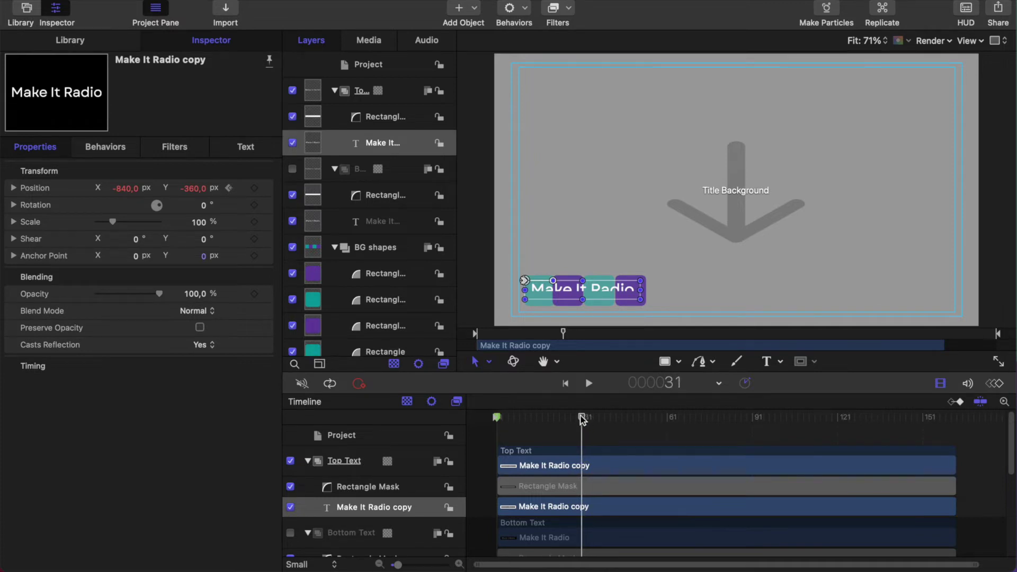
left_click(254, 188)
- Set the Make It Radio copy's Y position to -390 px at frame 1 and check both Position keyframes
left_click_drag(583, 421, 460, 416)
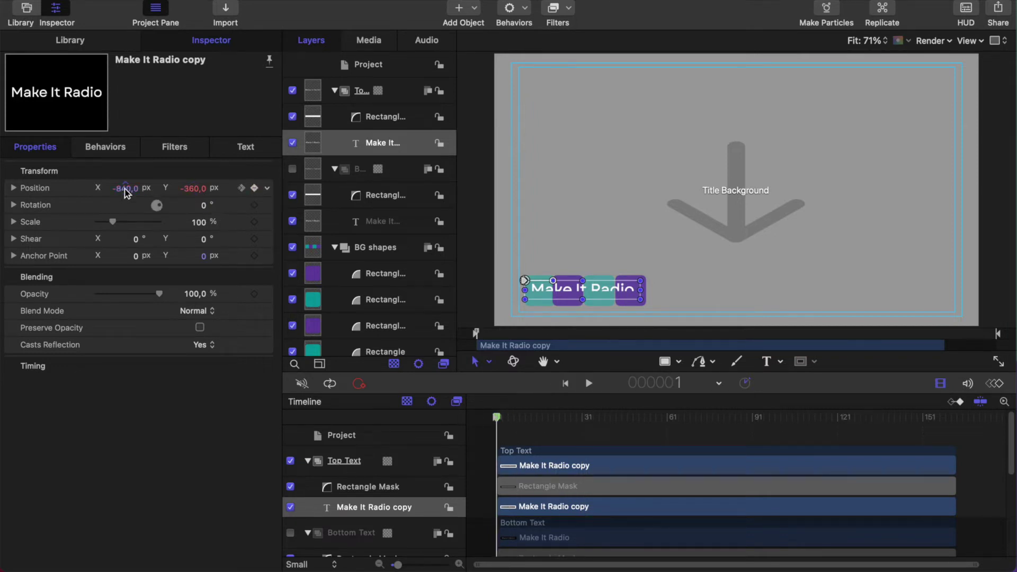
left_click_drag(194, 189, 192, 188)
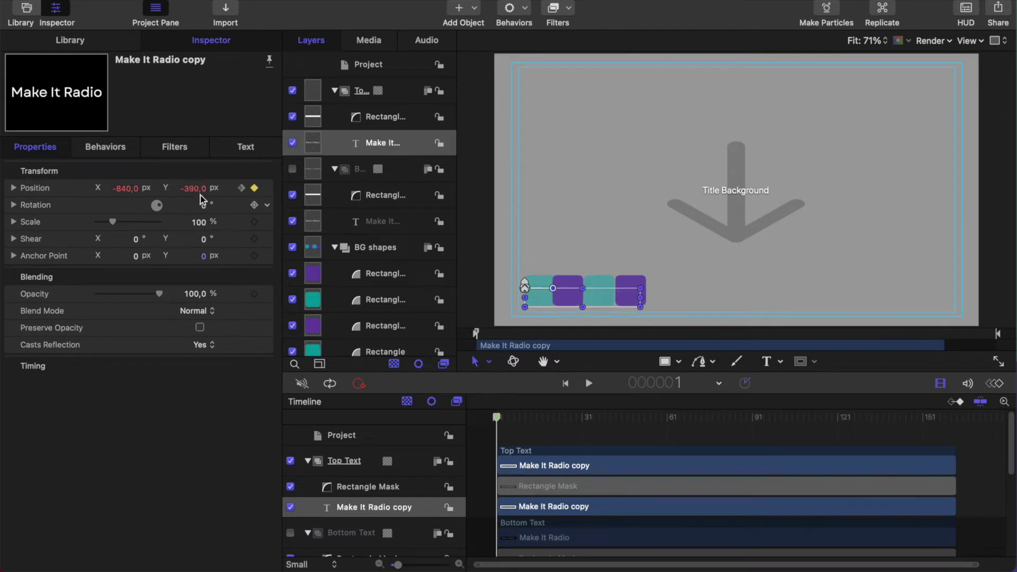
left_click(241, 189)
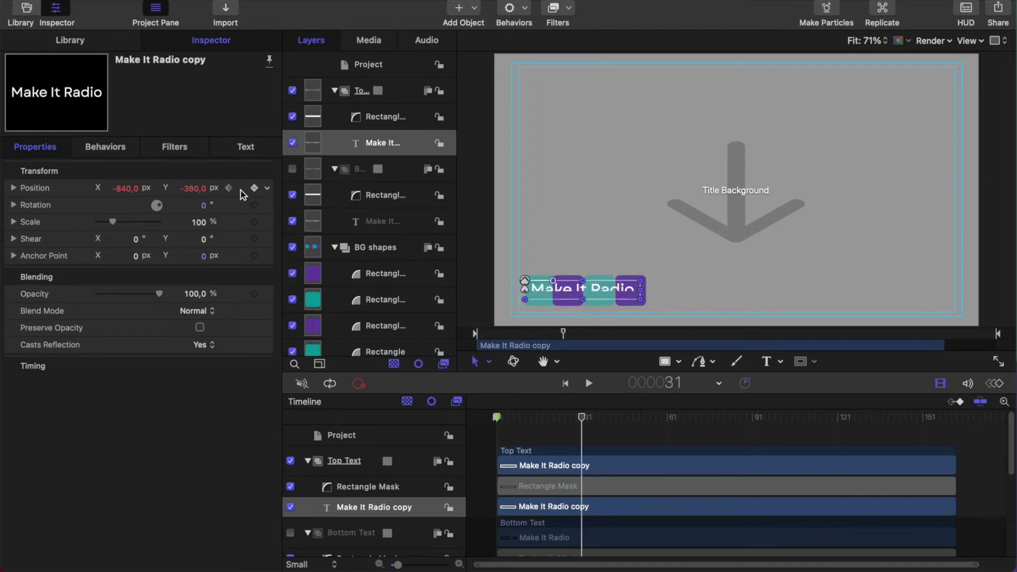
left_click(230, 189)
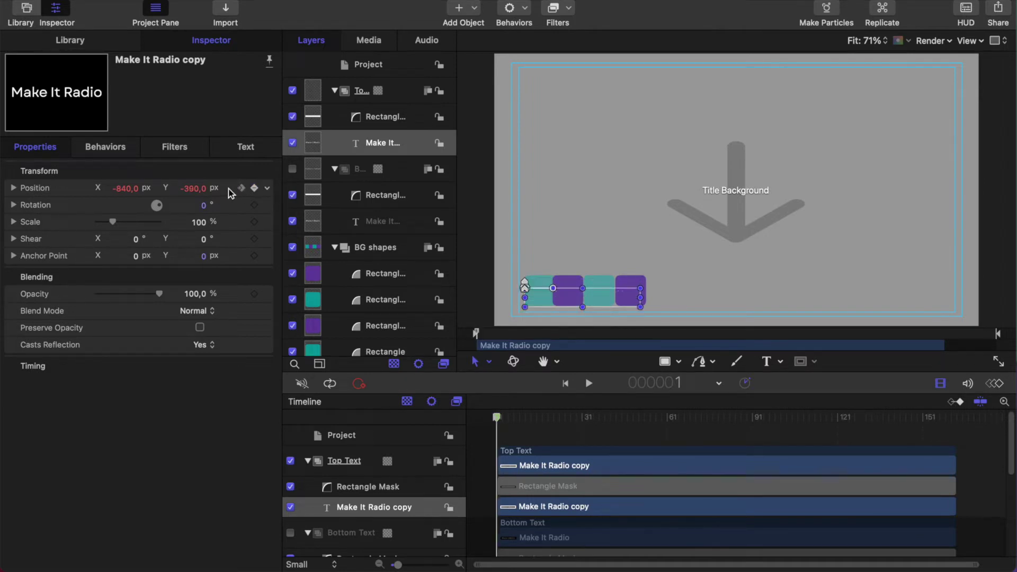
left_click(242, 189)
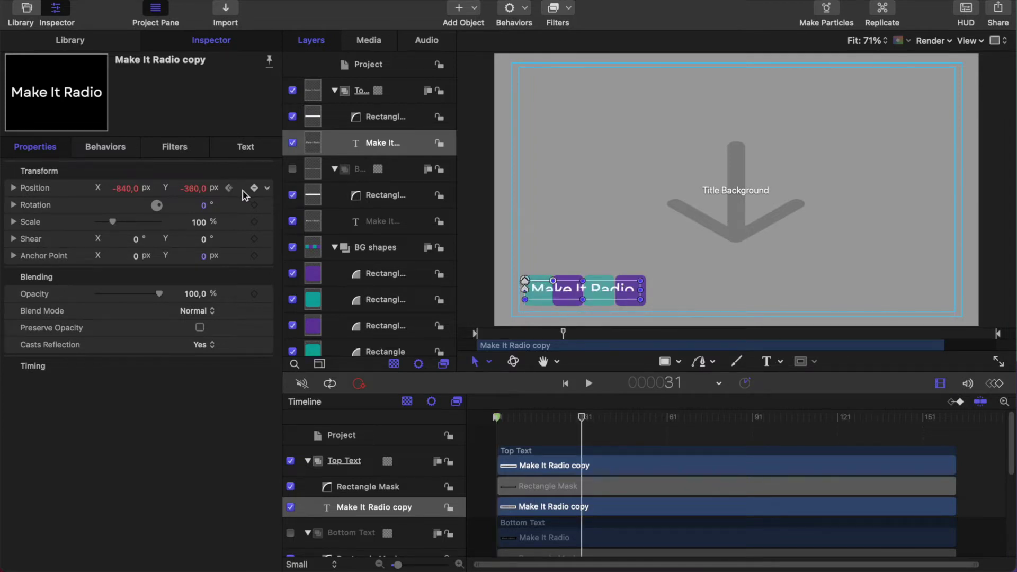
- Set the Top Text group's rectangle mask to a width of 720 and a height of 60
left_click(390, 121)
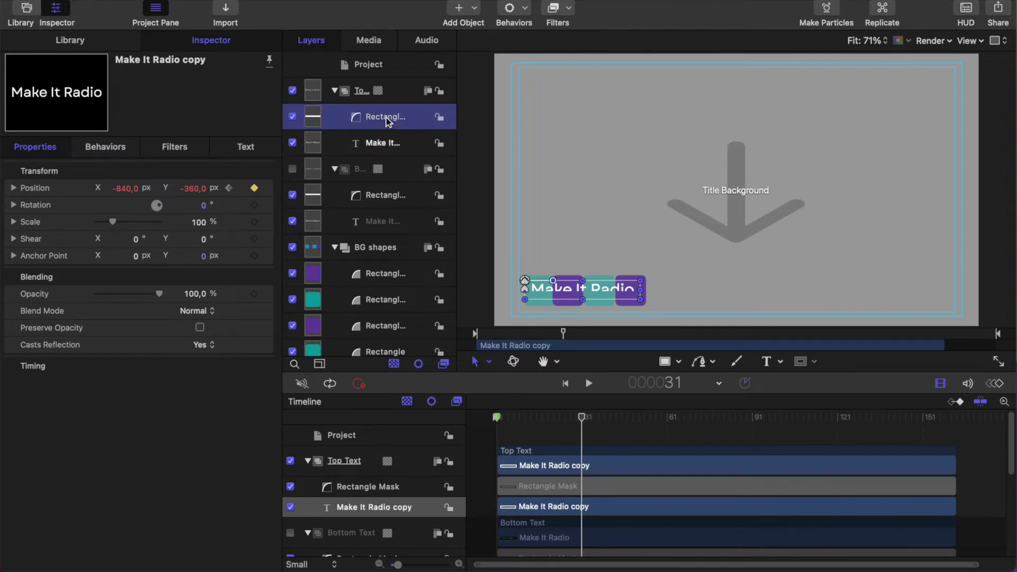
left_click(245, 148)
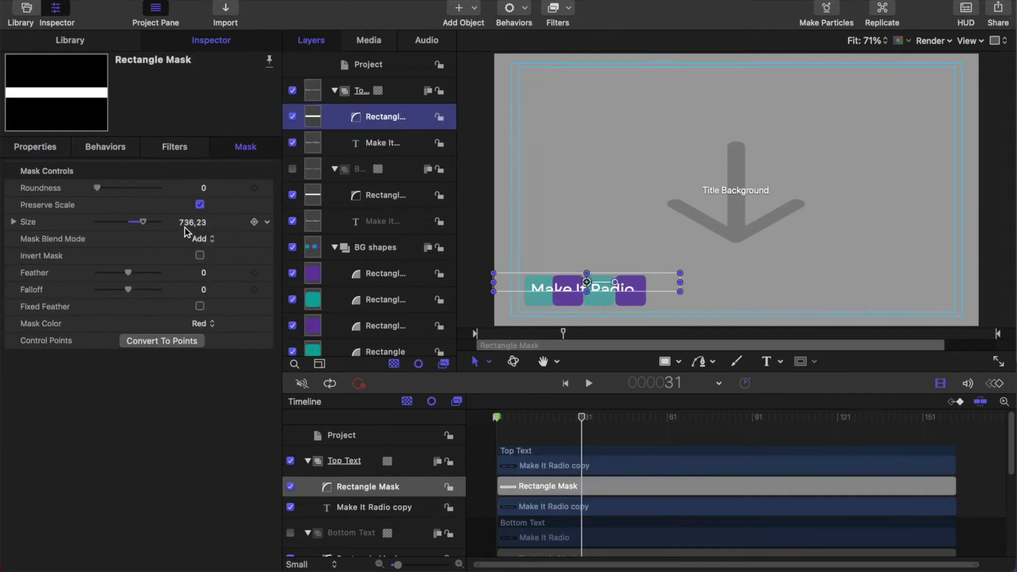
left_click(14, 222)
double_click(206, 257)
type("60")
key("Return")
double_click(194, 239)
type("720")
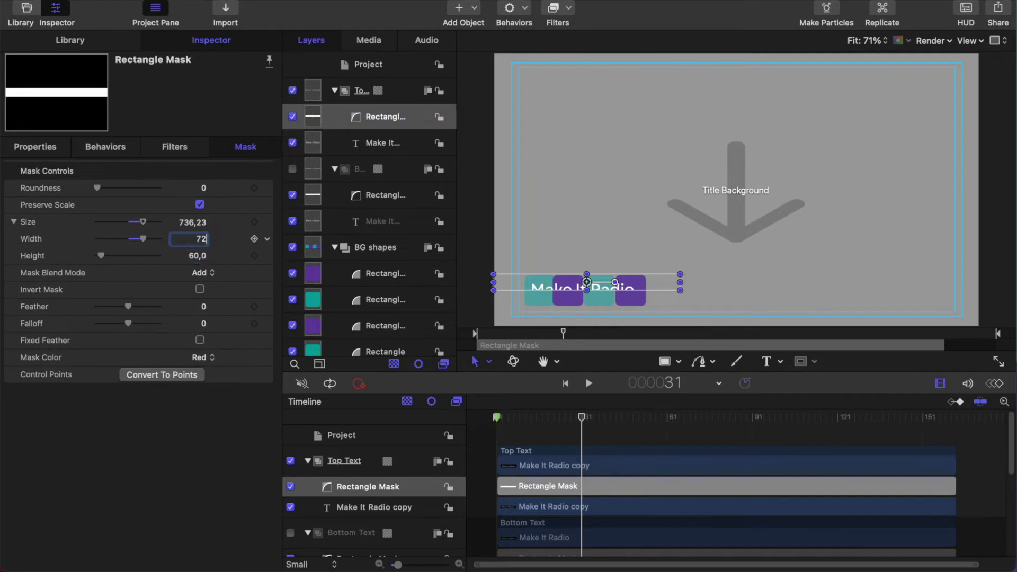
key("Return")
- Position the Top Text group's rectangle mask at X -600 px and Y -360 px
left_click(35, 147)
double_click(127, 189)
type("-600")
key("Return")
double_click(194, 189)
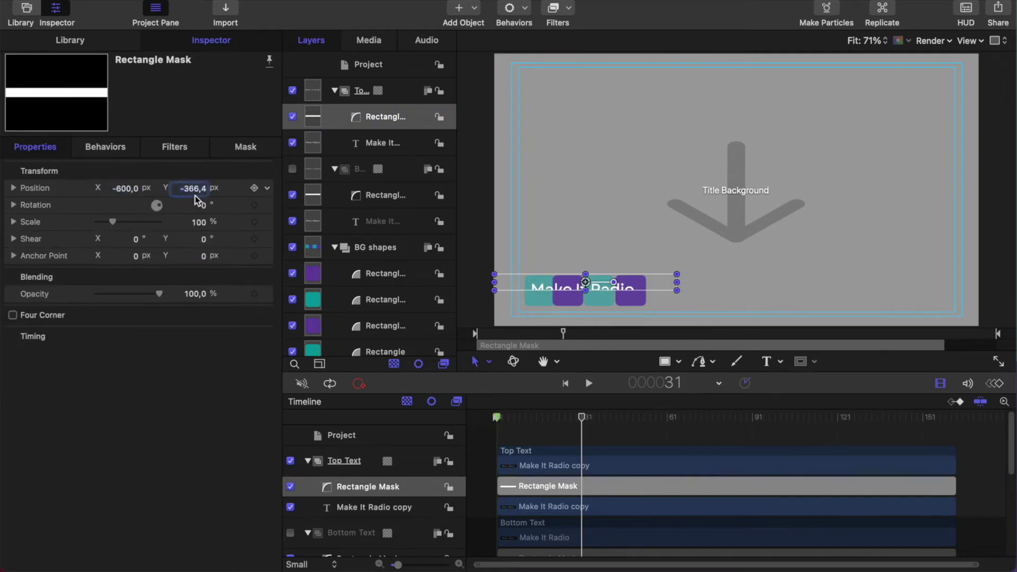
type("-360")
key("Return")
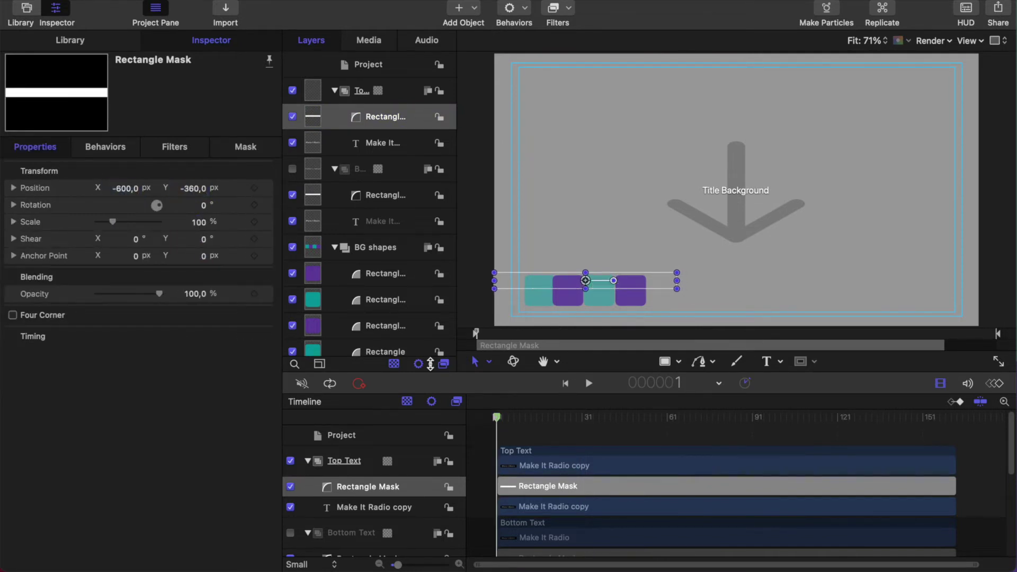
- Select the Make It Radio copy in Top Text and open the Keyframe Editor showing its position animation curves
left_click(380, 142)
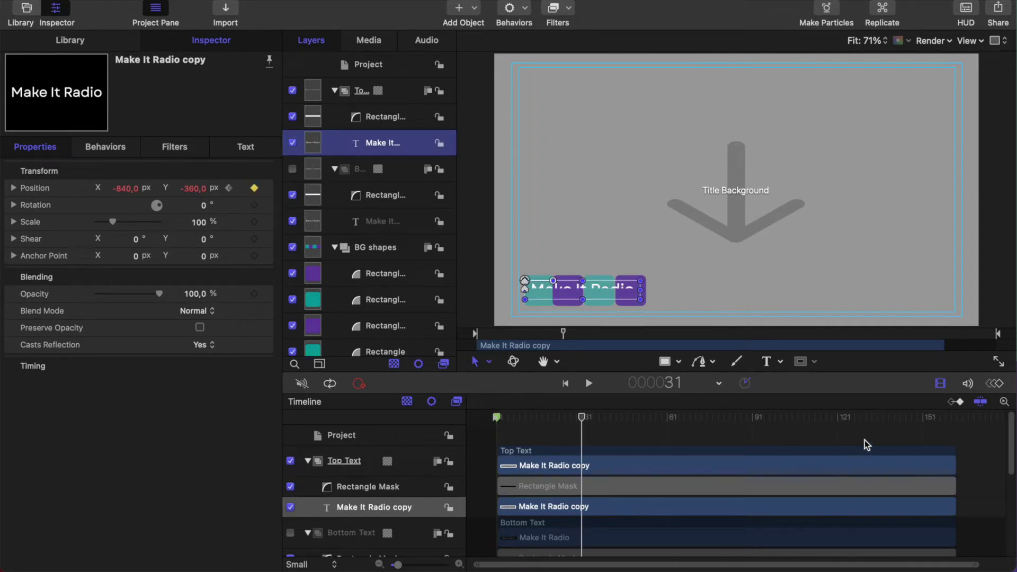
left_click(958, 402)
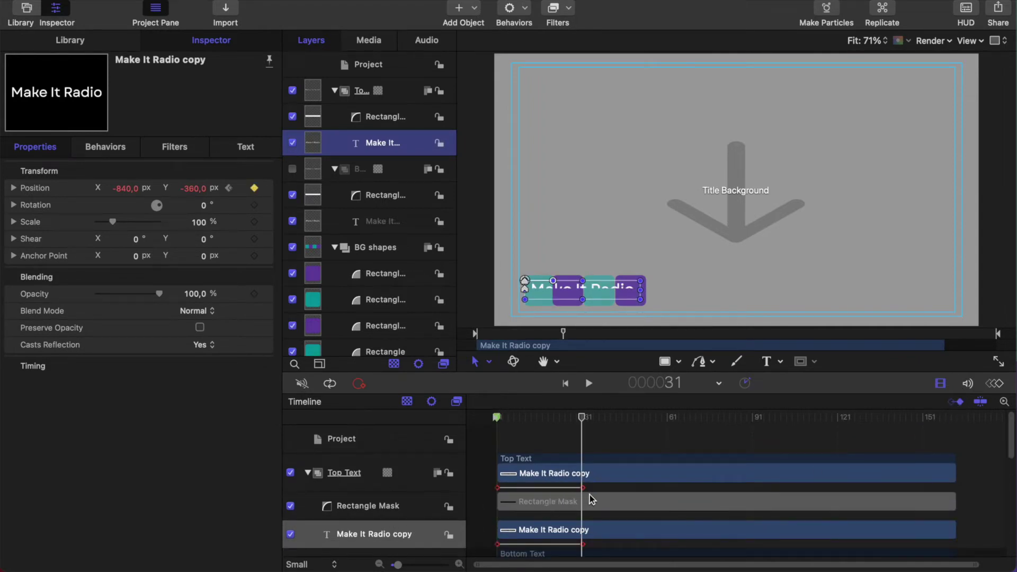
left_click(957, 403)
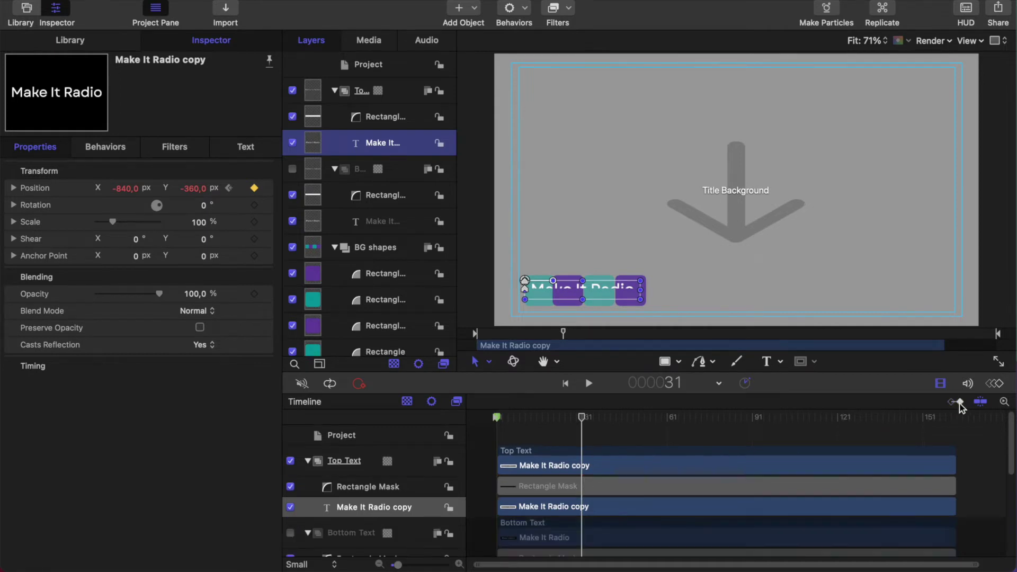
left_click(996, 385)
scroll(669, 479, "down", 3)
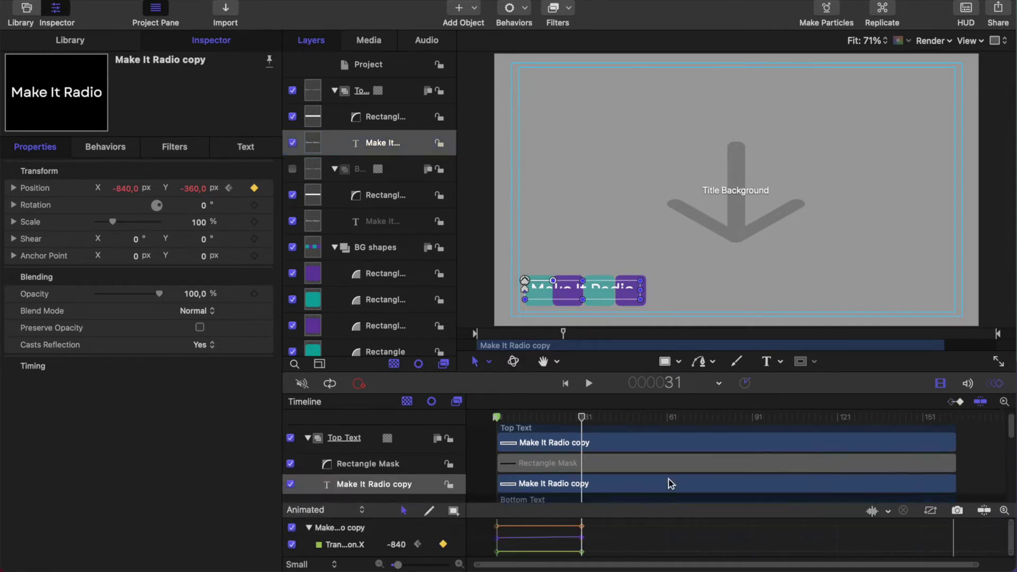
- Enlarge the Keyframe Editor and display only the Make It Radio copy's Y position curve, hiding the X and Z curves
scroll(668, 479, "up", 3)
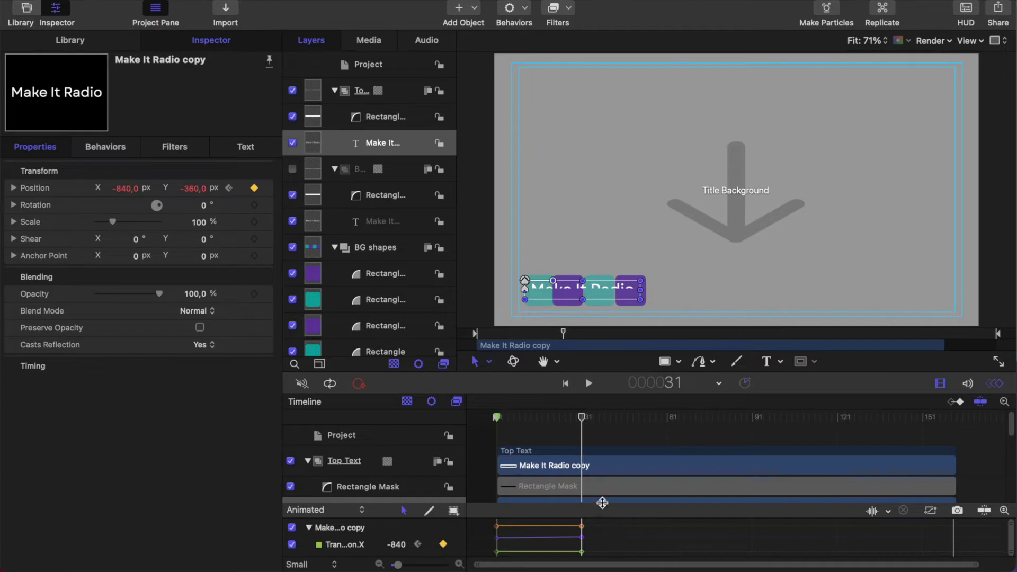
left_click_drag(602, 502, 613, 437)
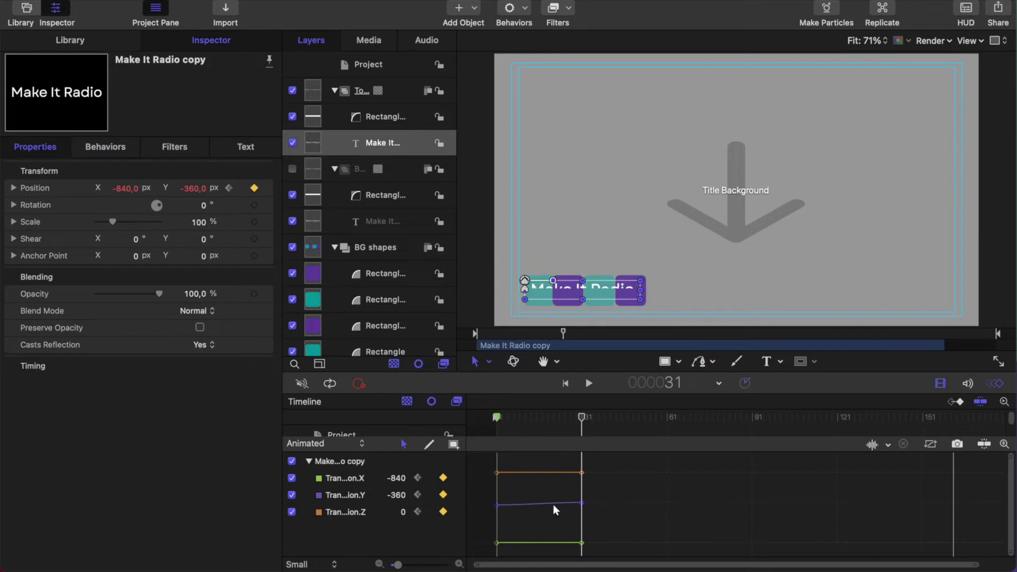
left_click(291, 479)
left_click(291, 512)
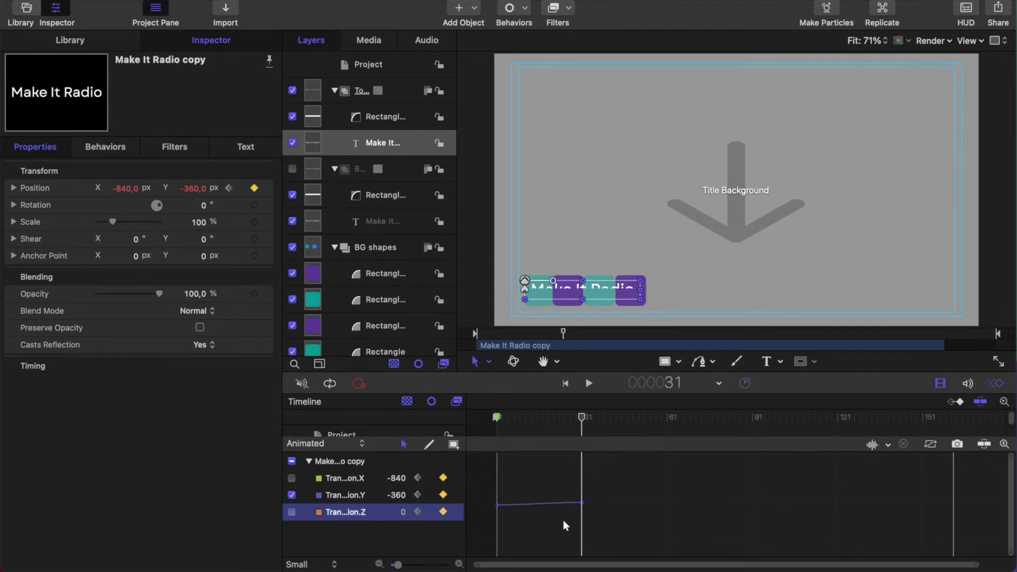
- Change the interpolation of the start and end keyframes on the Make It Radio copy's Y position curve
right_click(498, 507)
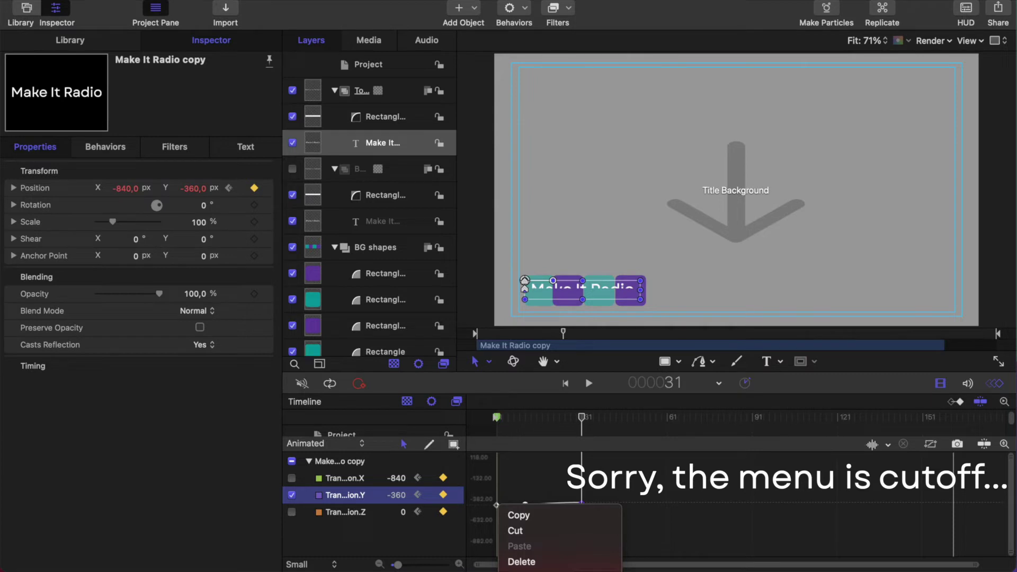
key("Escape")
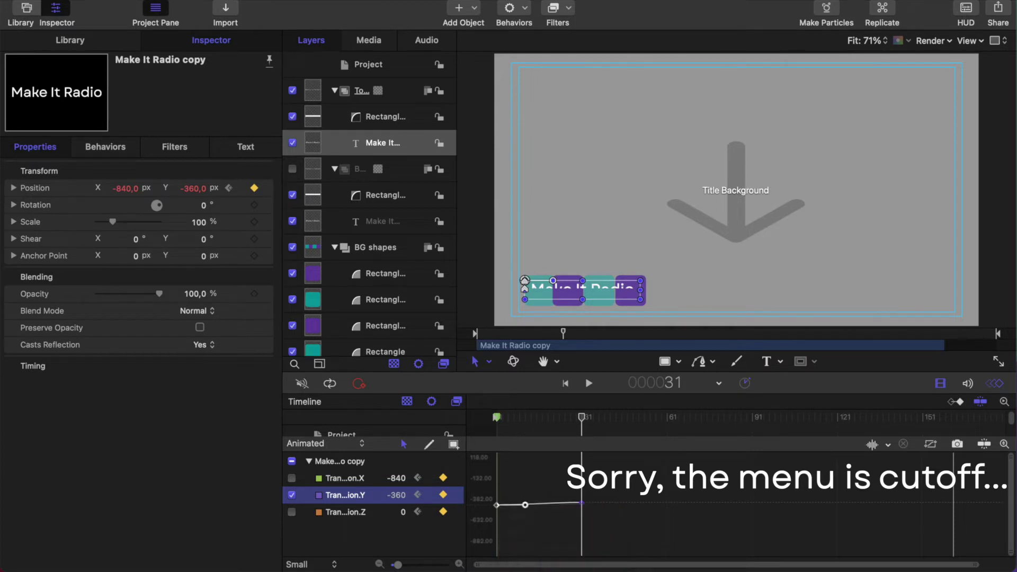
right_click(582, 504)
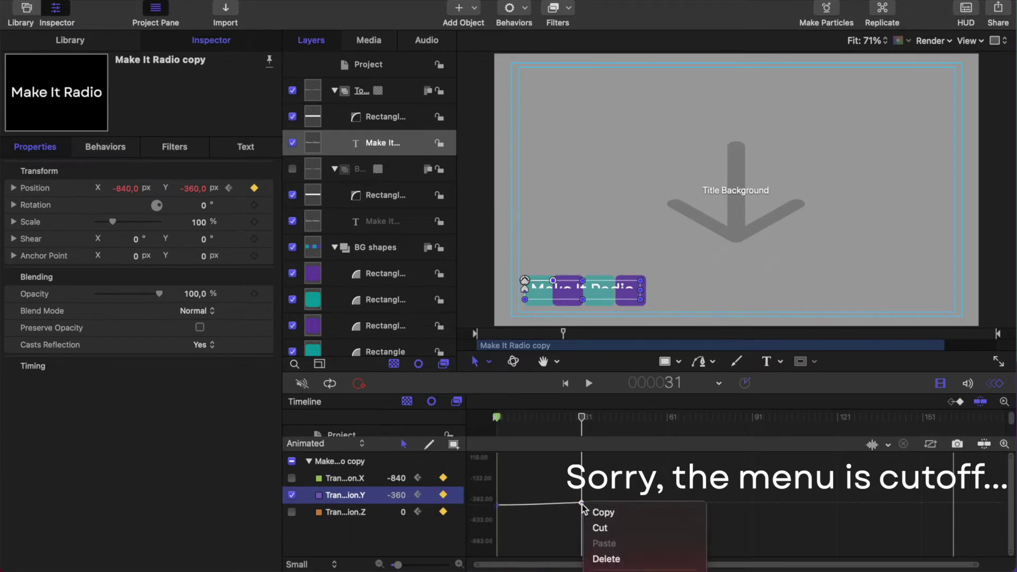
left_click(635, 571)
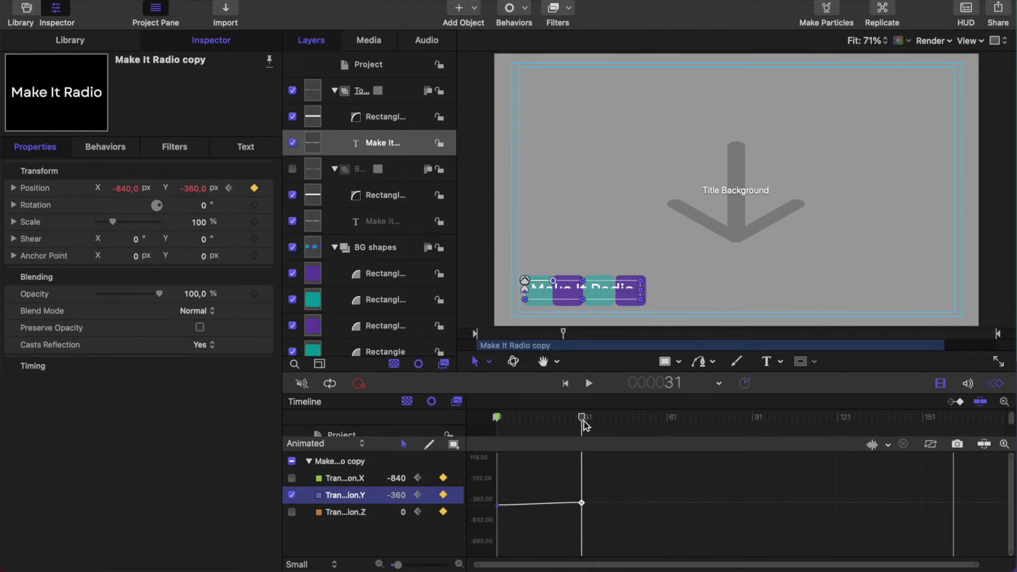
- Play back the Top Text animation from the start to check its motion, then return the playhead to frame 1
left_click_drag(583, 420, 473, 420)
left_click(589, 383)
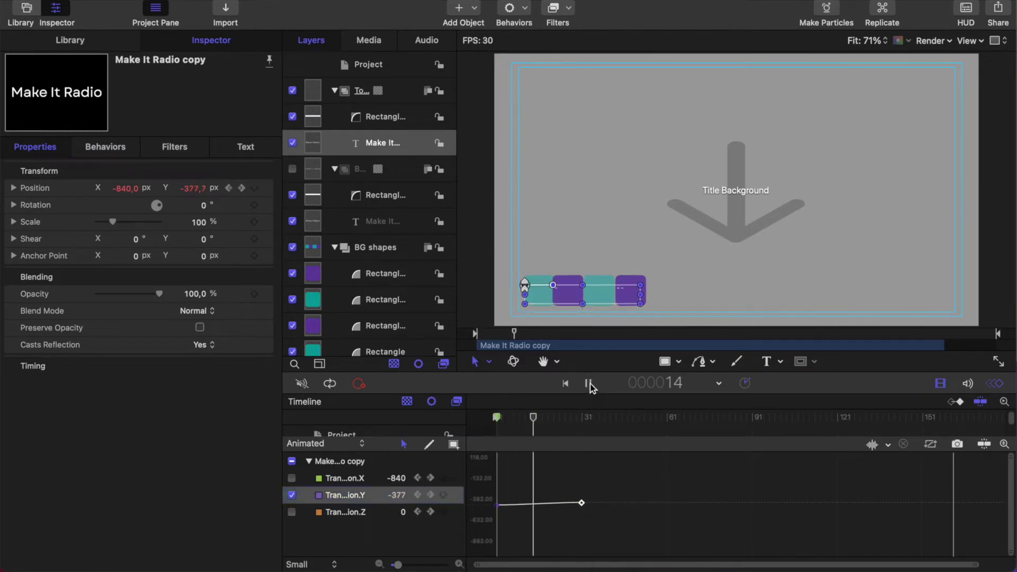
left_click(590, 383)
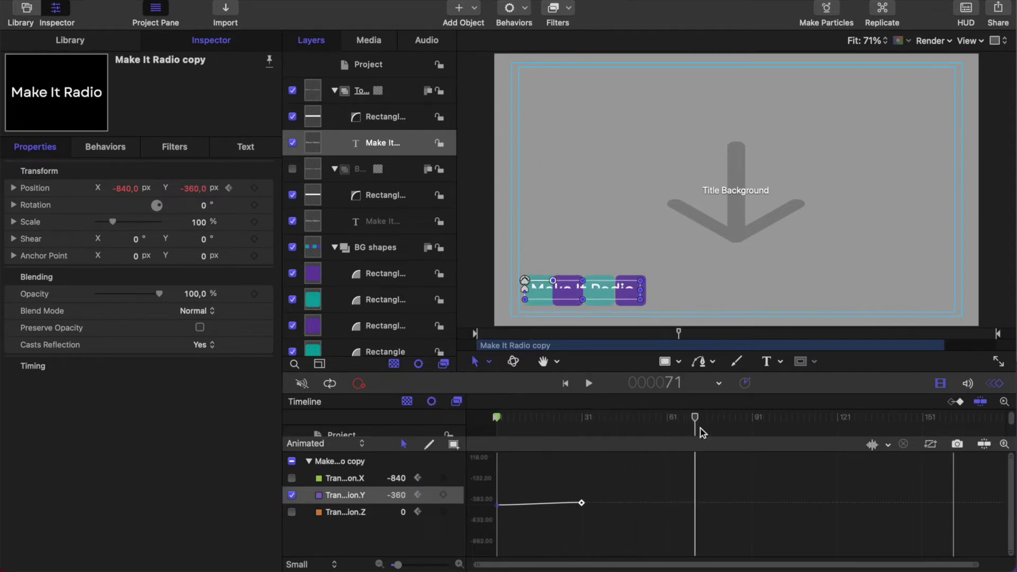
left_click_drag(695, 418, 416, 411)
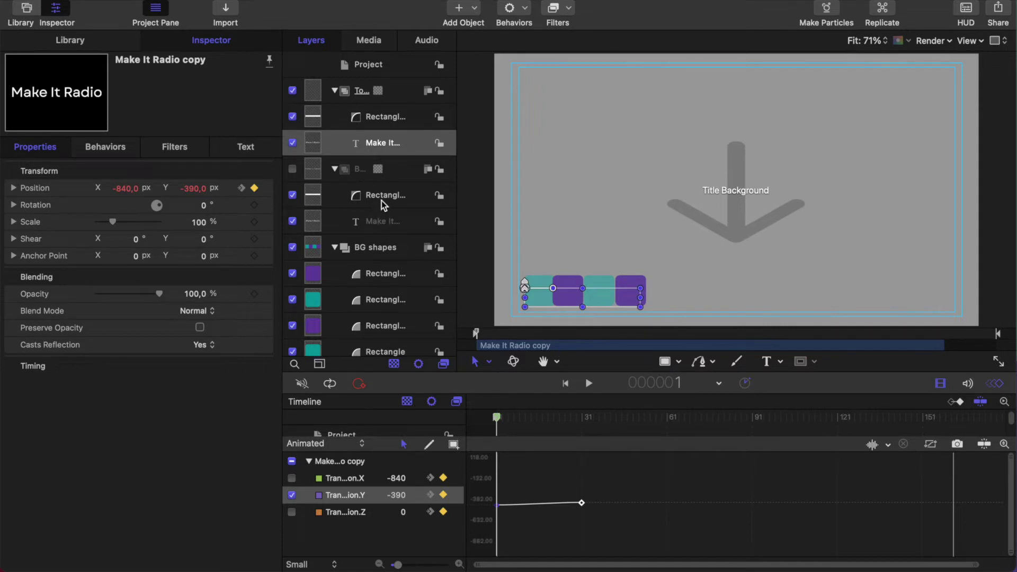
- Set the Bottom Text group's rectangle mask to a width of 720 and a height of 60
left_click(369, 193)
left_click(14, 222)
left_click(196, 239)
type("720")
left_click(197, 257)
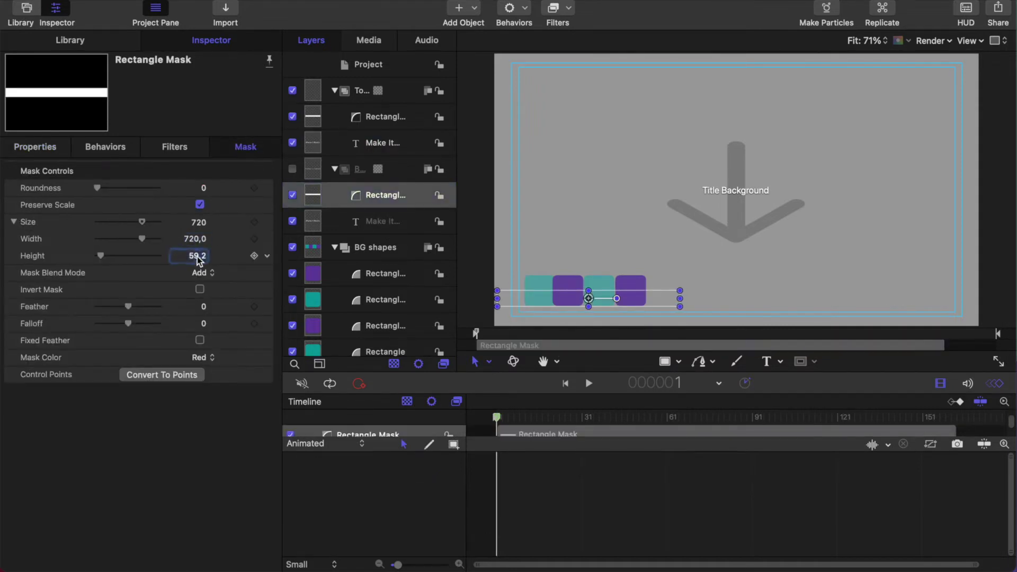
type("60")
key("Return")
- Position the Bottom Text group's rectangle mask at X -600 px and Y -420 px
left_click(35, 147)
double_click(127, 188)
type("-600")
key("Return")
double_click(198, 188)
type("-42")
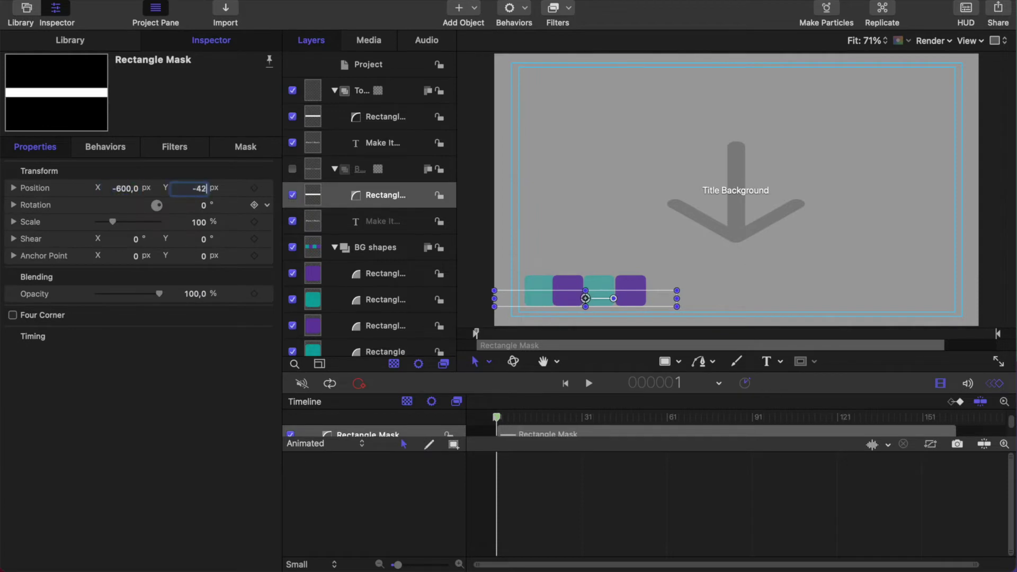
type("0")
key("Return")
- Make the Bottom Text group visible and, at frame 31, set its rectangle mask's Y position to -430 px
left_click(293, 169)
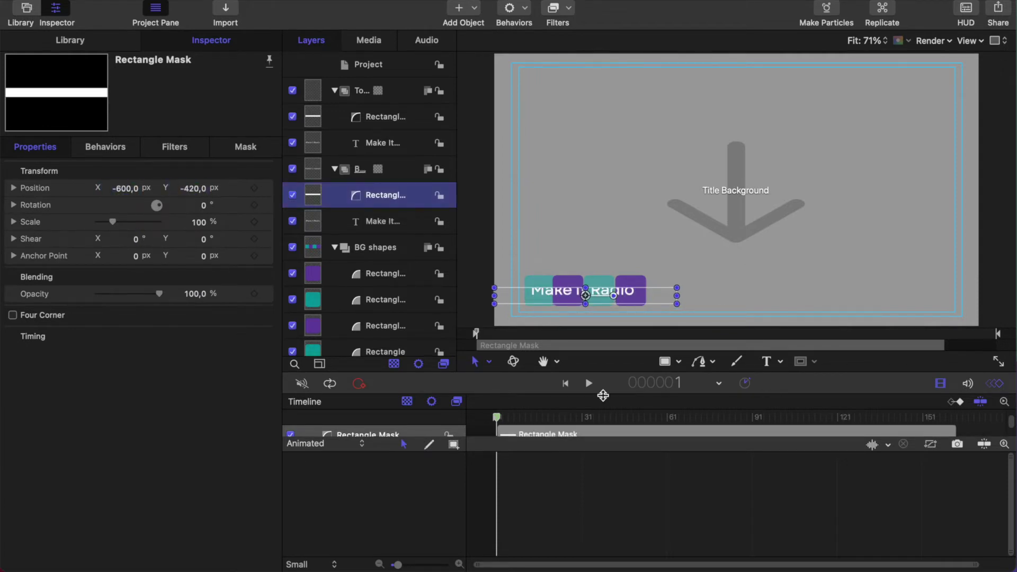
left_click_drag(496, 417, 581, 417)
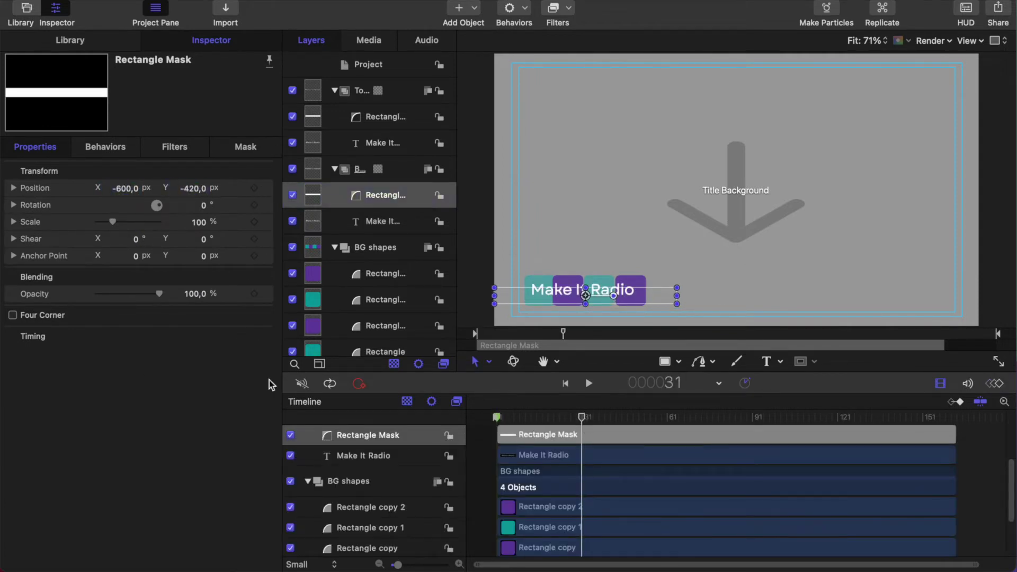
double_click(195, 189)
type("-430")
key("Return")
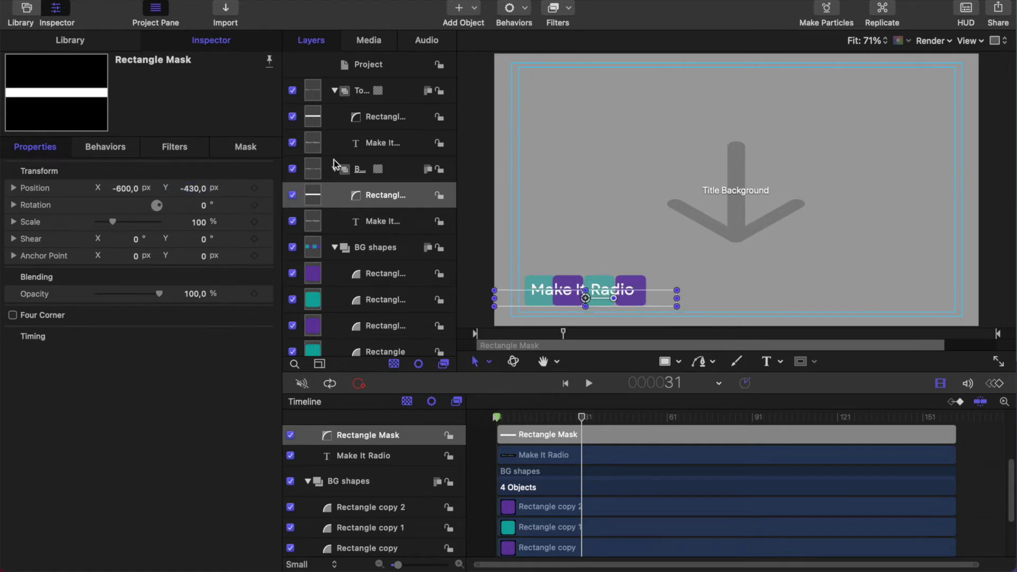
- Set the Top Text group's rectangle mask to a Y position of -370 px
left_click(379, 117)
double_click(194, 190)
type("-370")
key("Return")
- Add a Y position keyframe at frame 31 to the Make It Radio text in the Bottom Text group
left_click(380, 219)
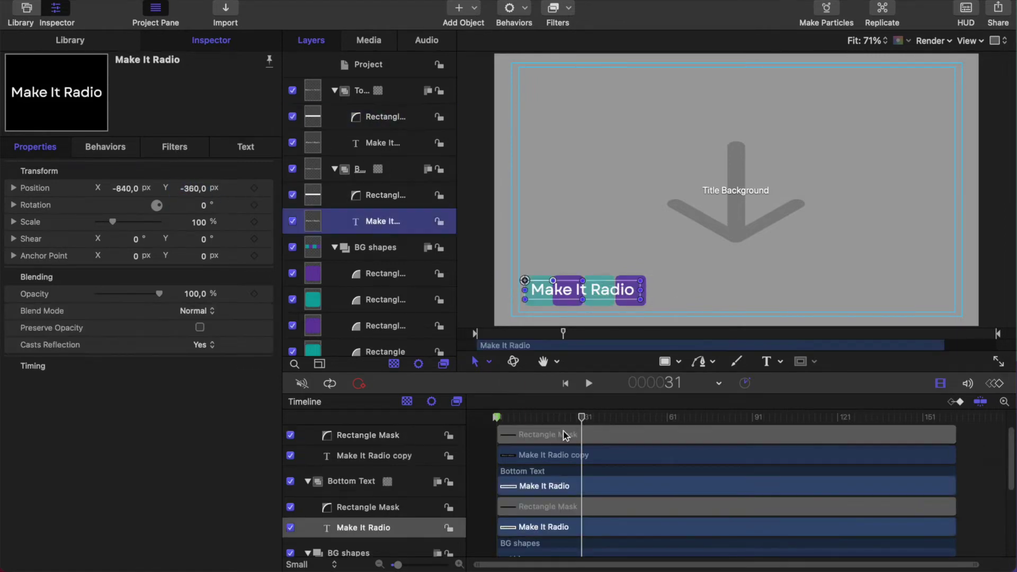
left_click(13, 188)
left_click(254, 222)
- Keyframe the Bottom Text group's Make It Radio text at frame 1 with a Y position of -340 px
left_click_drag(582, 417, 497, 416)
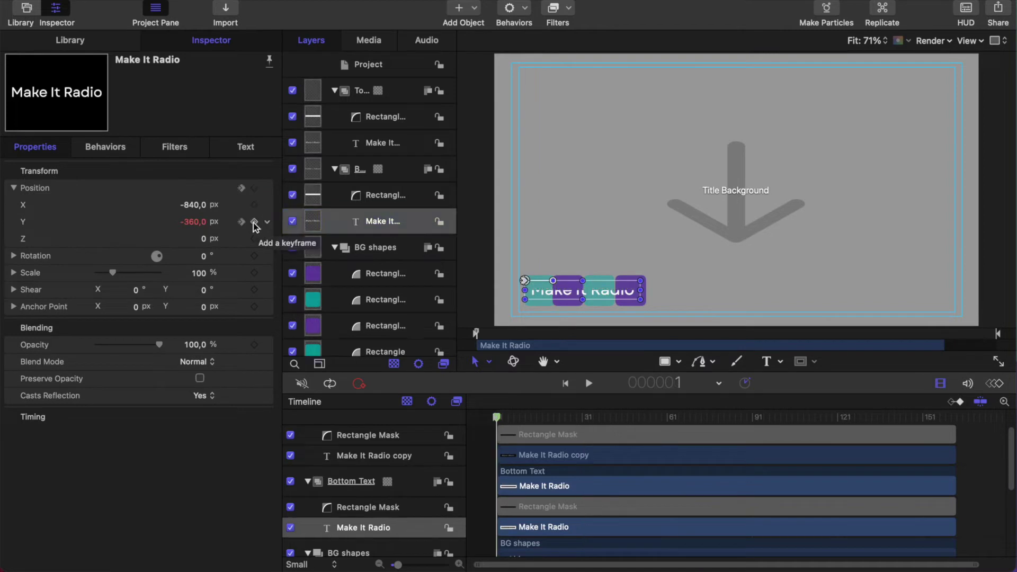
left_click(255, 223)
double_click(198, 223)
type("-")
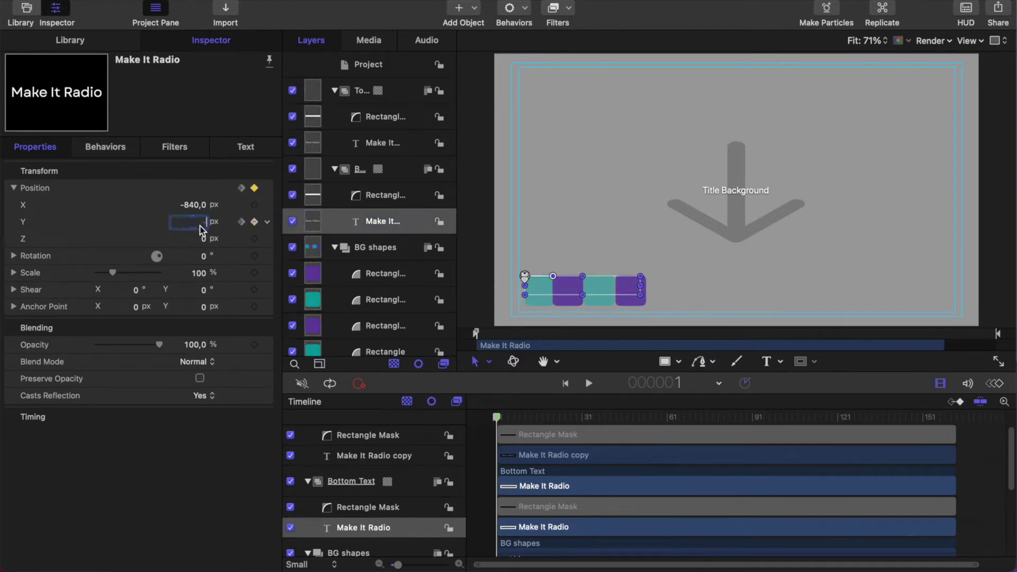
type("320")
key("Return")
type("-340")
key("Return")
left_click(192, 480)
- Play back the title twice from the start to check the combined top and bottom text animation
left_click(588, 385)
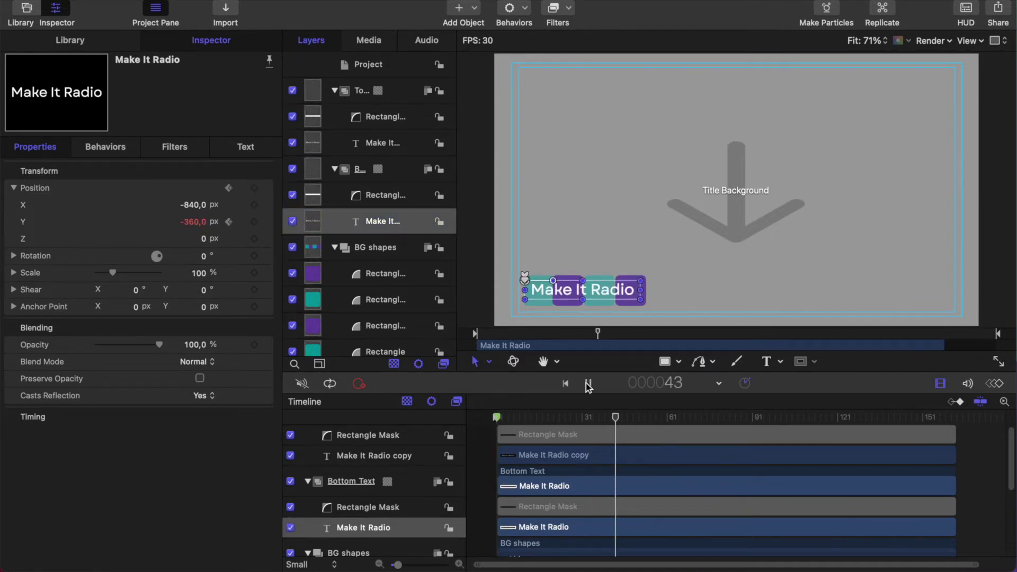
left_click(588, 385)
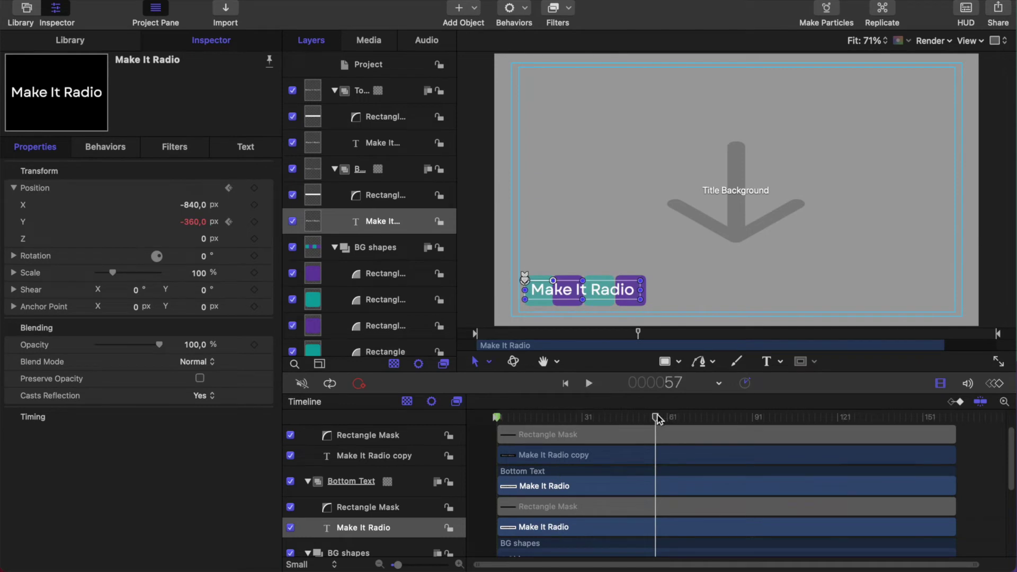
left_click_drag(658, 419, 497, 417)
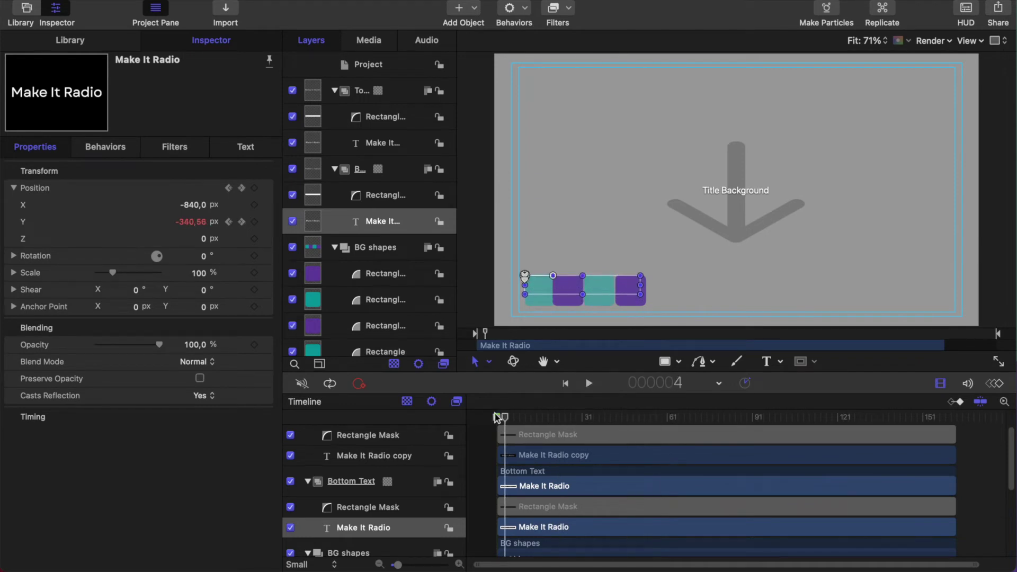
left_click(589, 385)
left_click(589, 385)
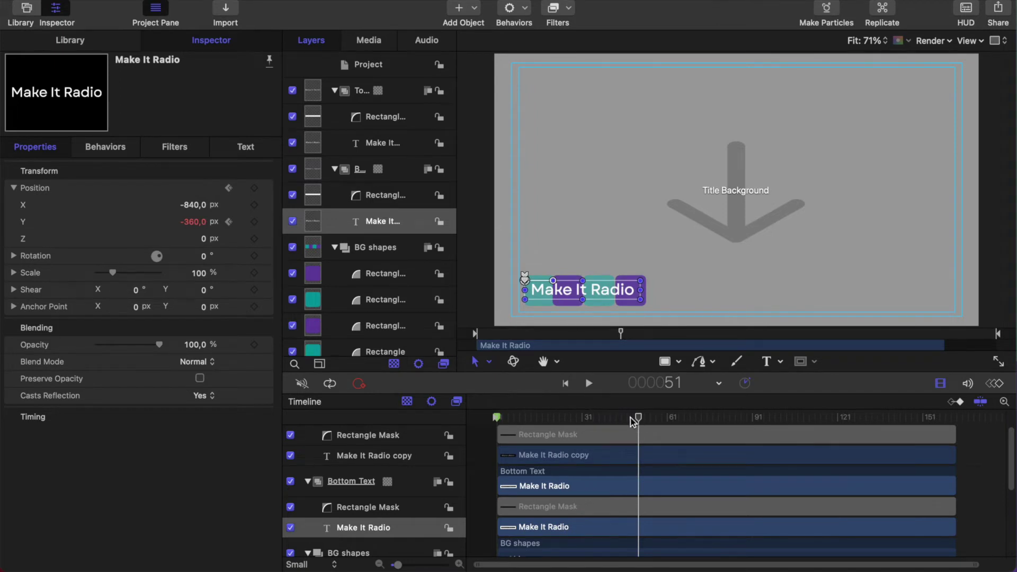
- With the playhead at frame 31, set the X position of Rectangle copy to -660 px and of Rectangle copy 1 to -540 px
left_click_drag(637, 418, 583, 421)
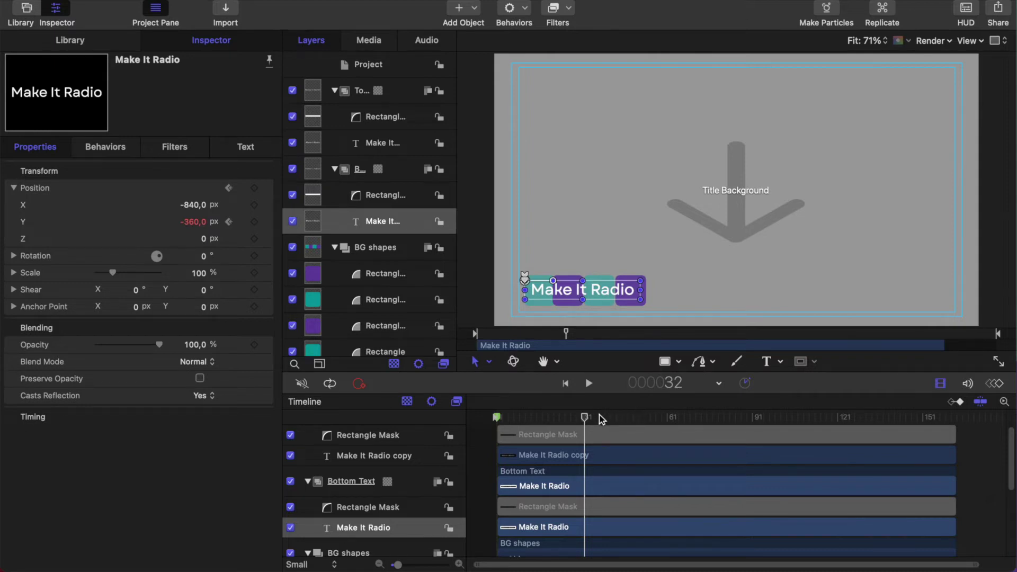
left_click_drag(584, 420, 582, 420)
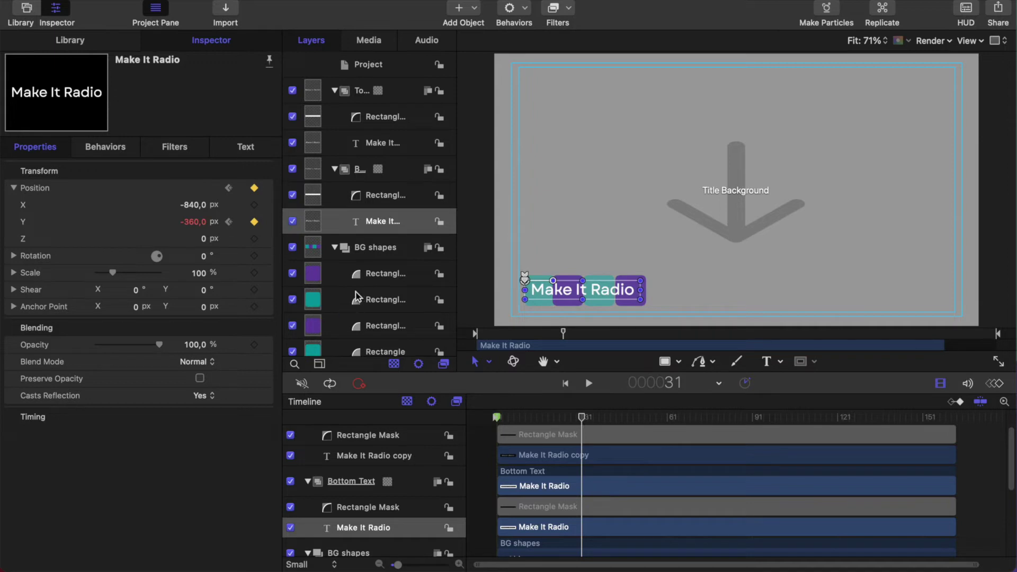
left_click(375, 276)
key("Down")
key("Down")
key("Down")
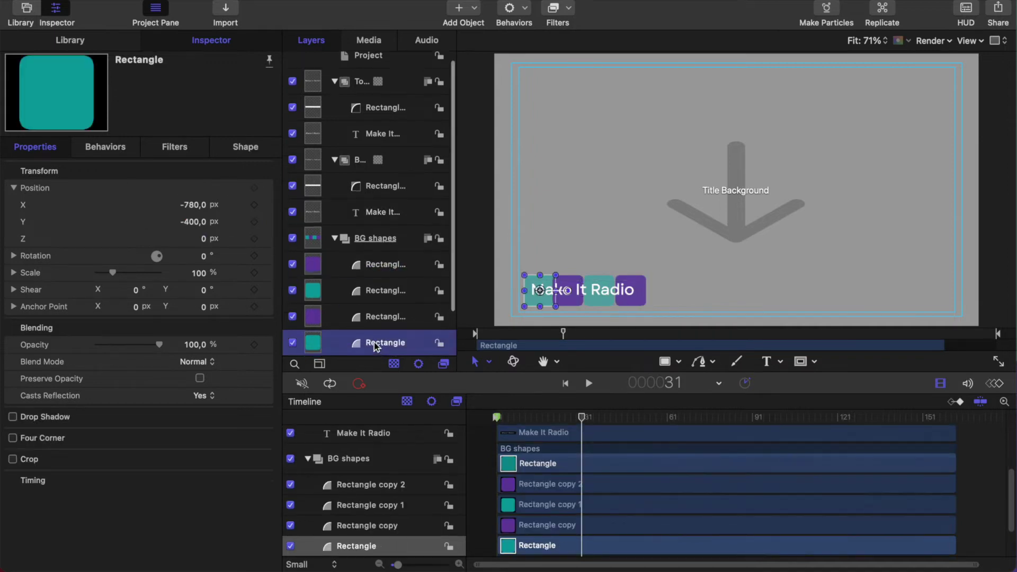
key("Up")
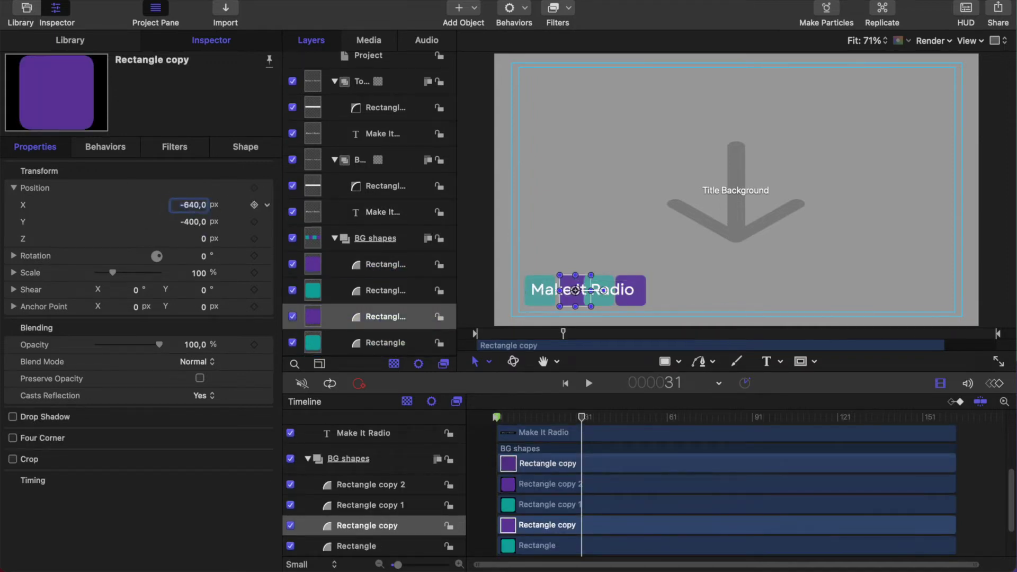
left_click(379, 295)
left_click(192, 204)
type("-540")
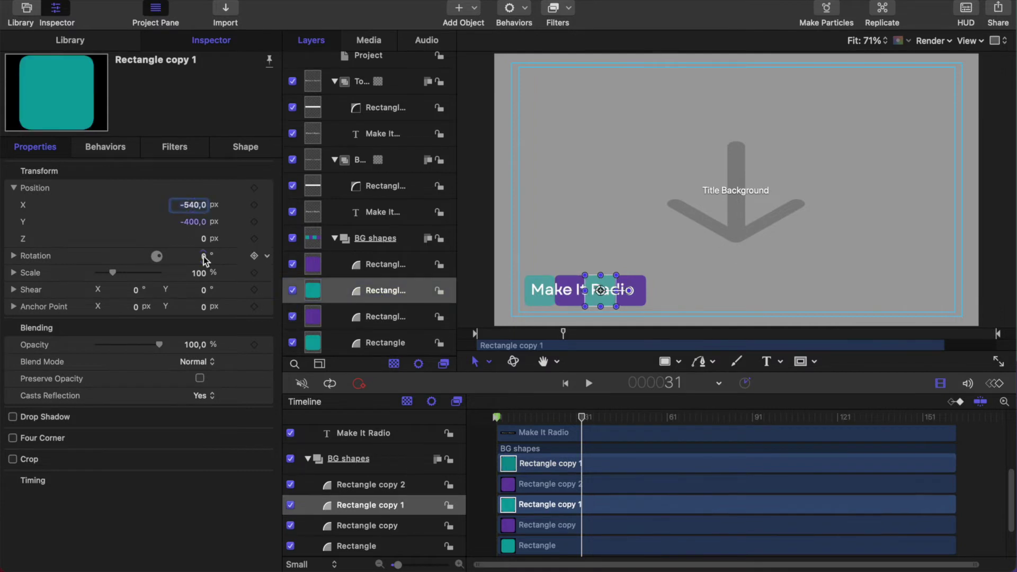
- Set the rotation of all four teal and purple background squares to 20°
left_click(199, 256)
type("20")
key("Return")
left_click(638, 300)
left_click(201, 256)
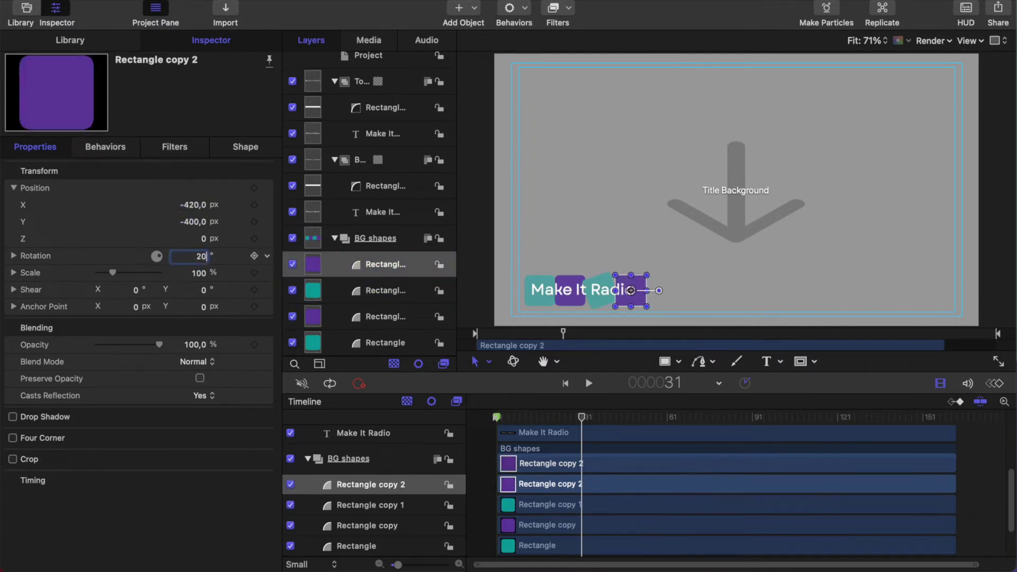
type("20")
left_click(570, 299)
left_click(201, 257)
type("20")
left_click(539, 299)
left_click(203, 258)
type("20")
key("Return")
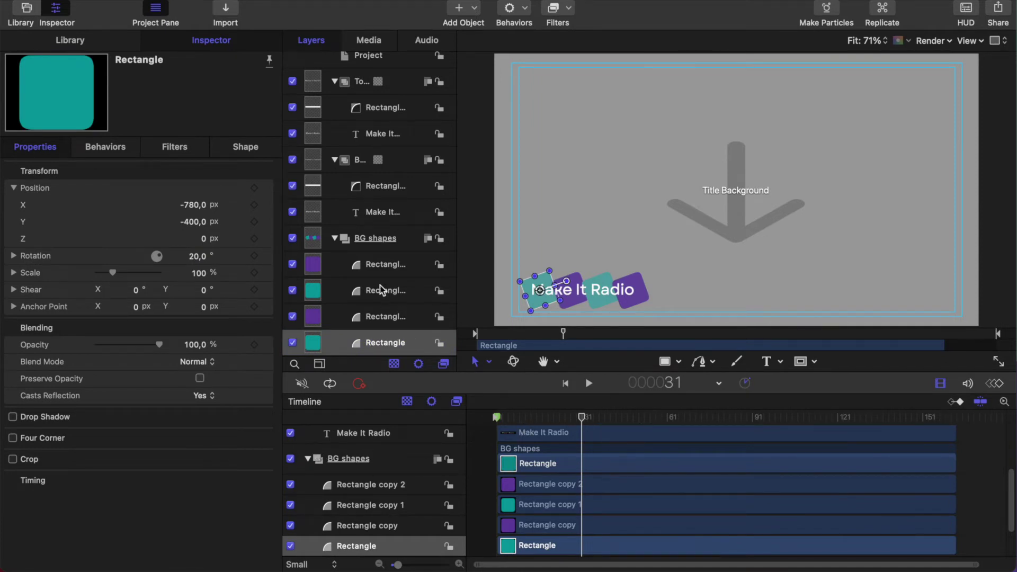
- Add Rotation and Scale keyframes at frame 31 to all four squares in the BG shapes group
left_click(376, 265)
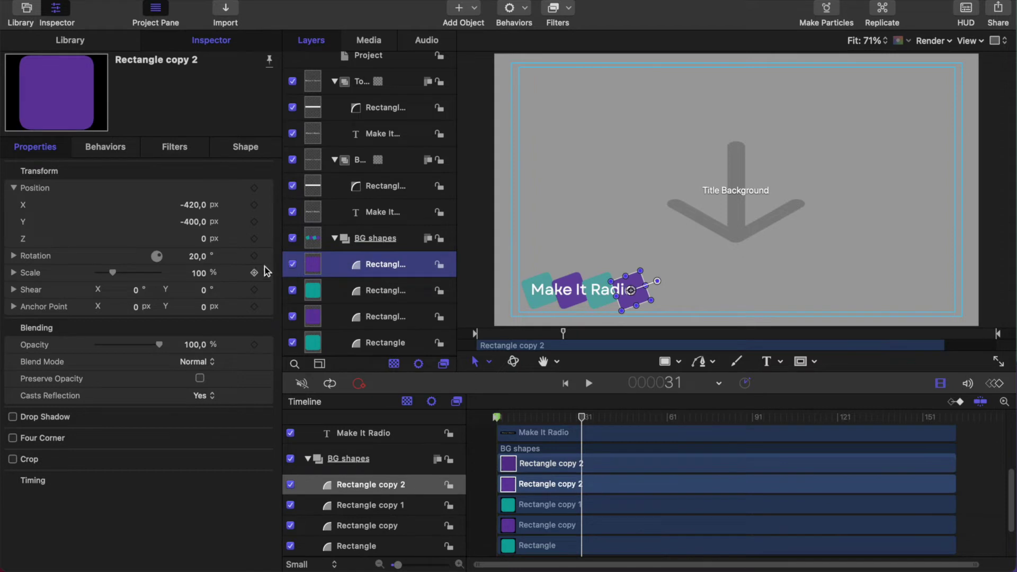
left_click(255, 256)
left_click(254, 273)
left_click(373, 292)
left_click(254, 257)
left_click(254, 273)
left_click(360, 317)
left_click(254, 256)
left_click(255, 272)
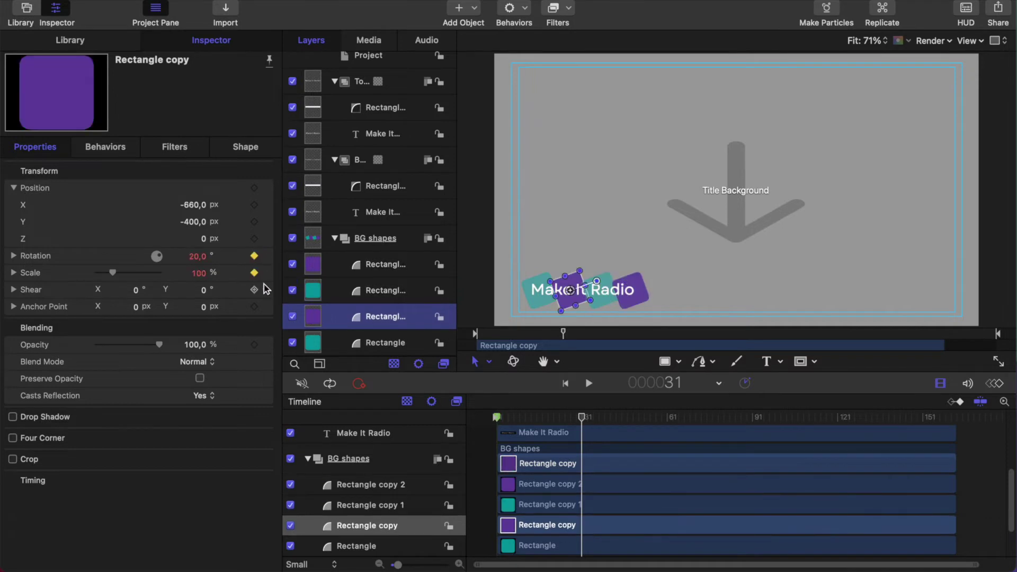
key("Down")
- At frame 1, keyframe the first teal square with a Scale of 0% and a Rotation value larger than 20°
key("Home")
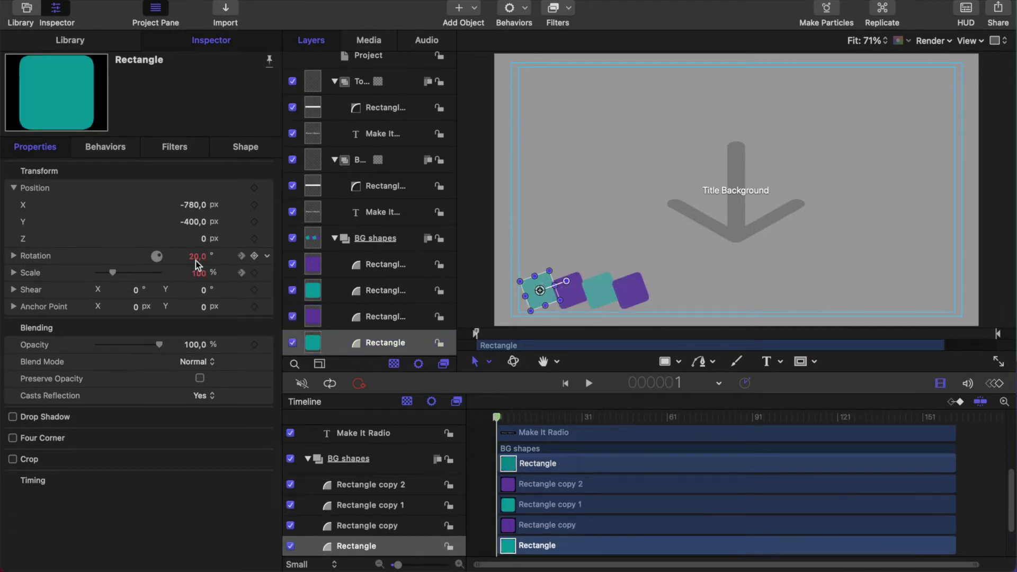
left_click(254, 256)
mouse_move(200, 279)
left_mouse_down()
mouse_move(159, 279)
mouse_move(199, 271)
mouse_move(208, 280)
left_mouse_up()
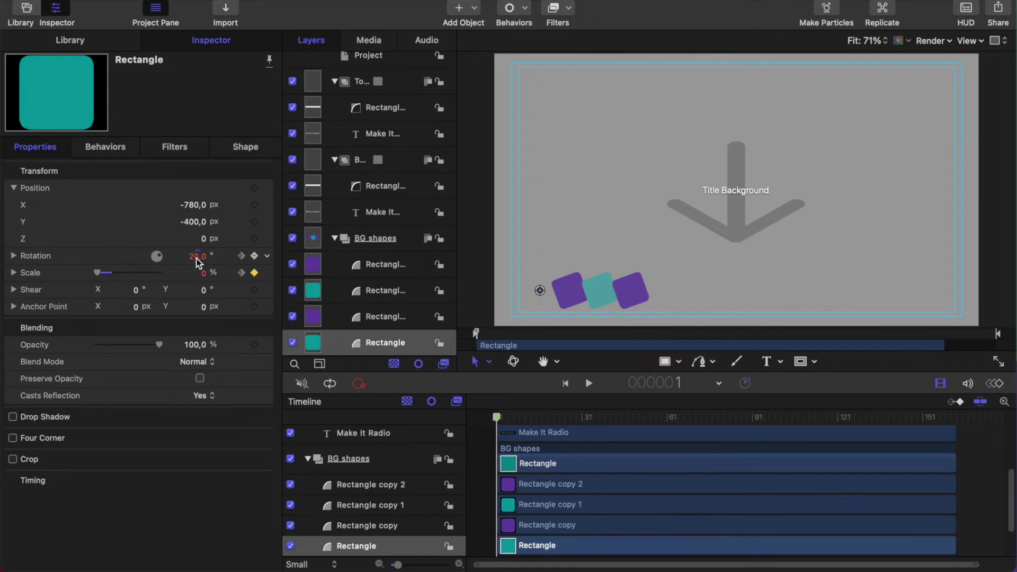
left_click_drag(201, 272, 203, 271)
left_click_drag(198, 257, 202, 275)
- Play back the first teal square's animation and open the Keyframe Editor showing its rotation and scale curves
left_click(589, 384)
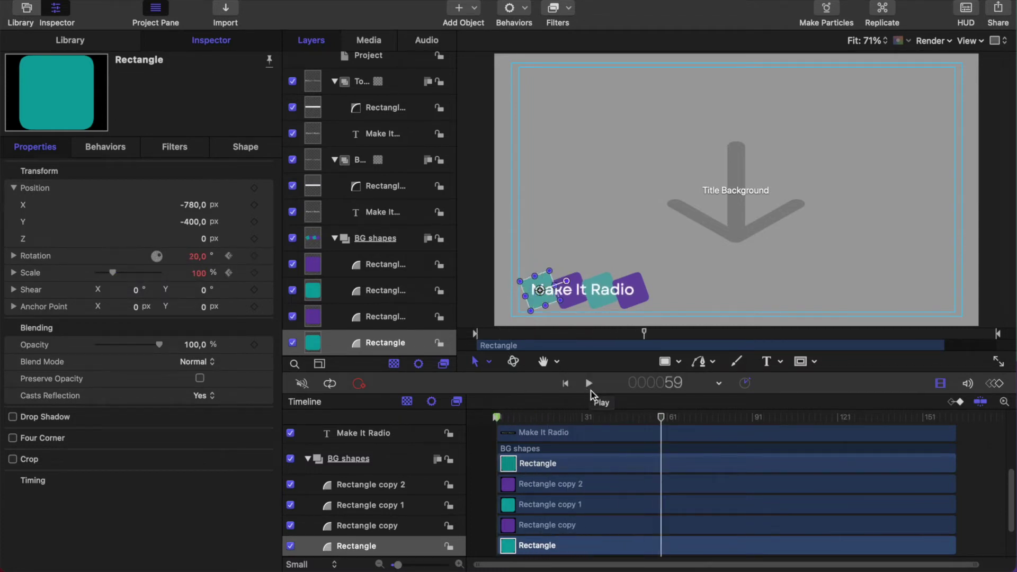
key("super+8")
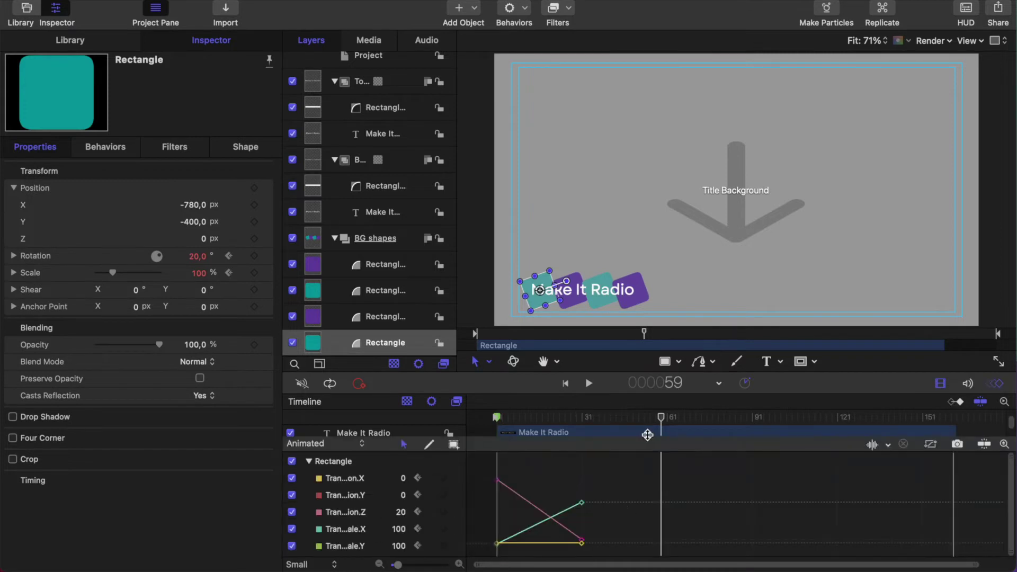
- Ease the first teal square's Z rotation curve between its keyframes at frames 1 and 31
scroll(449, 524, "down", 2)
left_click(385, 317)
left_click(385, 343)
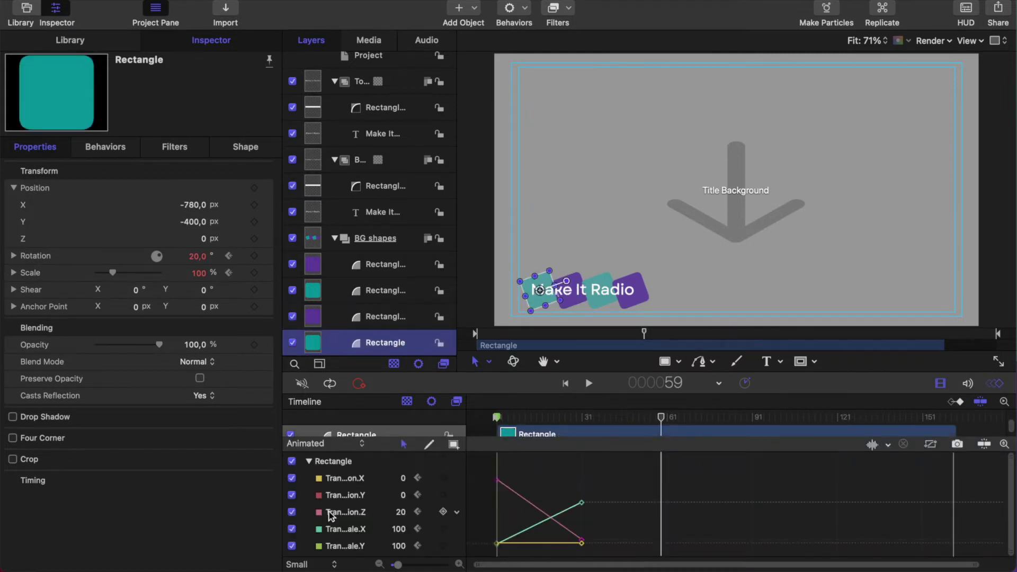
scroll(361, 506, "down", 1)
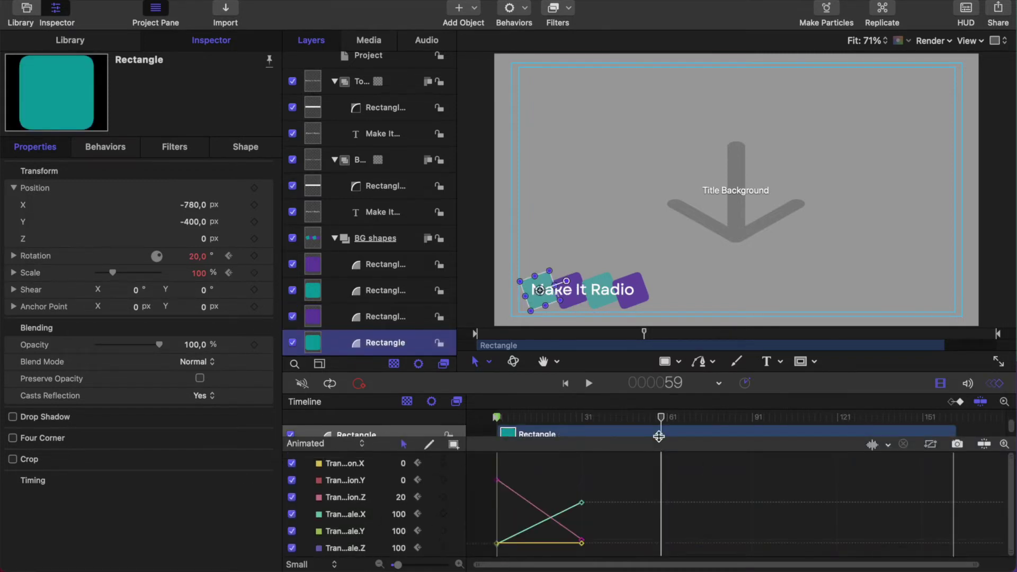
left_click_drag(661, 418, 530, 427)
right_click(496, 480)
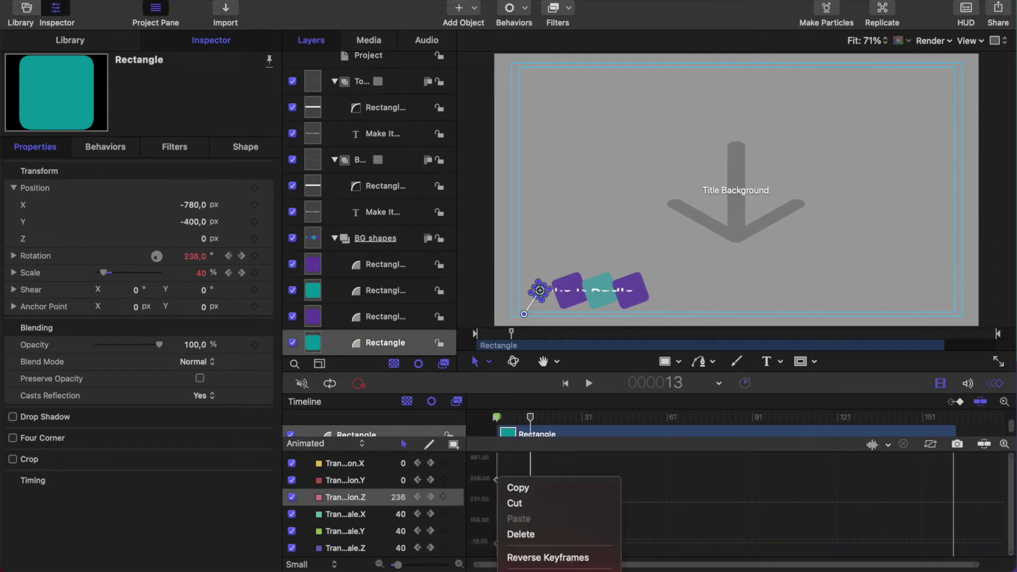
left_click(548, 557)
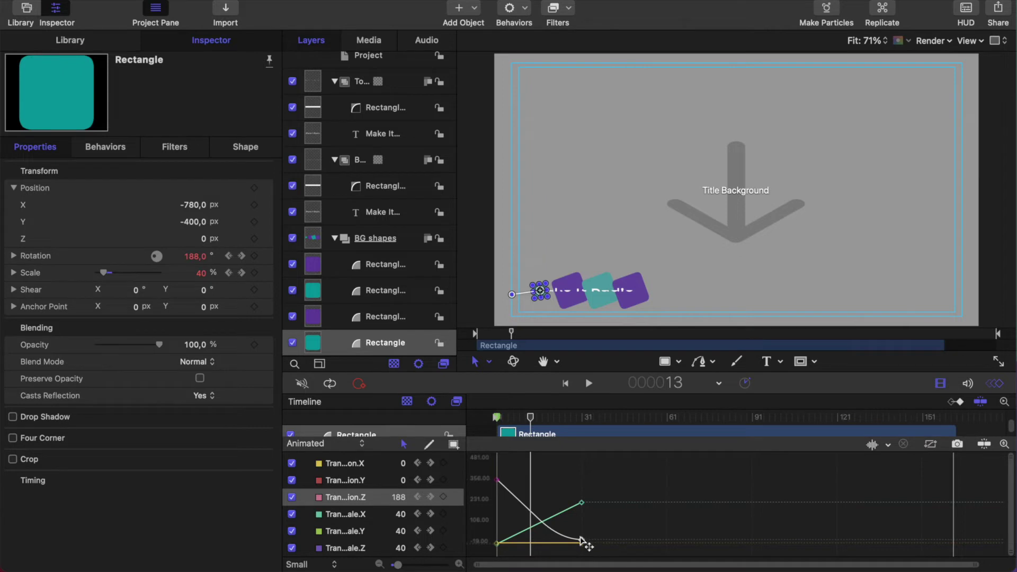
right_click(581, 540)
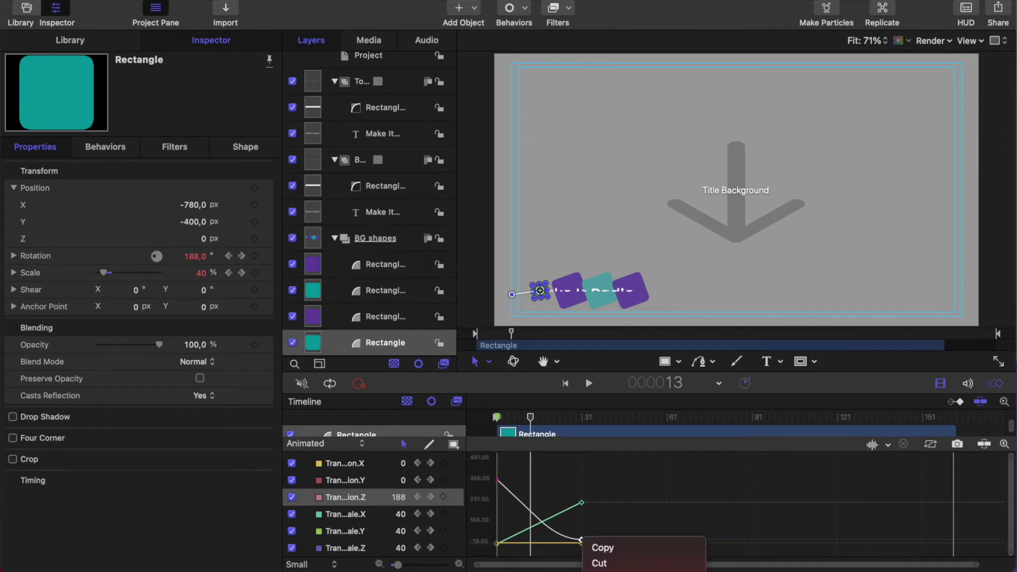
left_click(564, 570)
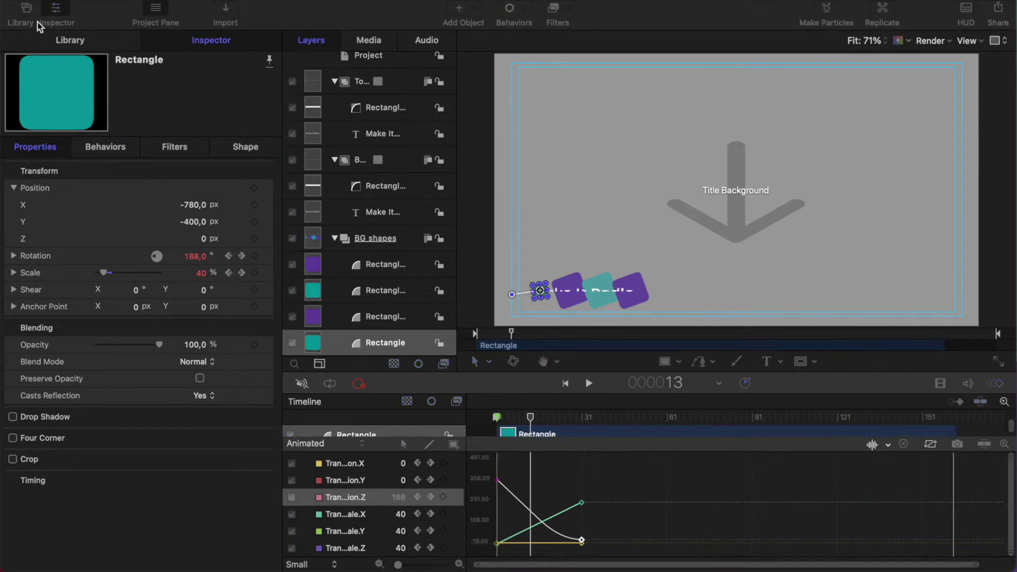
- Add the Overshoot behavior from the library to the first teal square
left_click(28, 11)
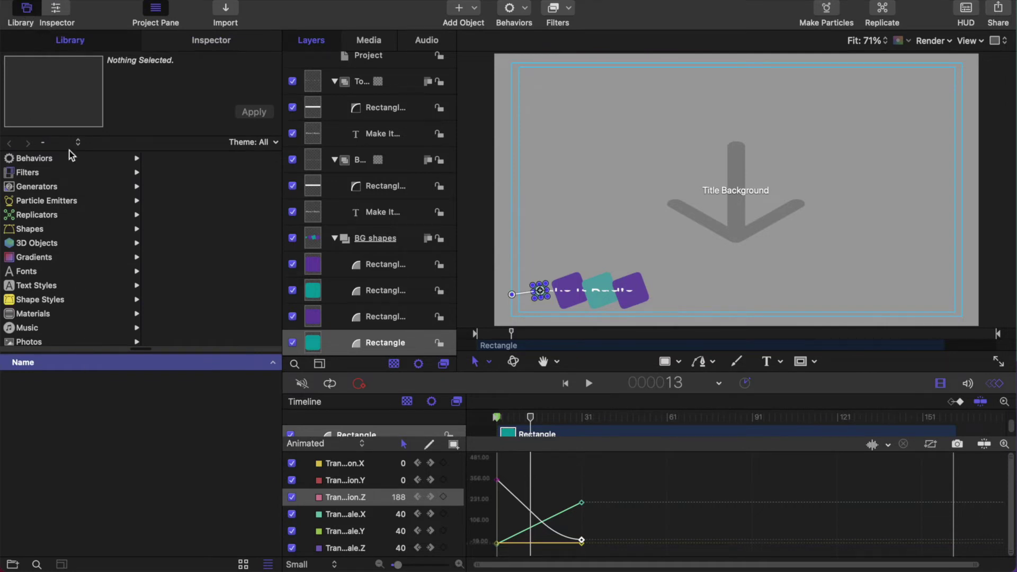
left_click(49, 162)
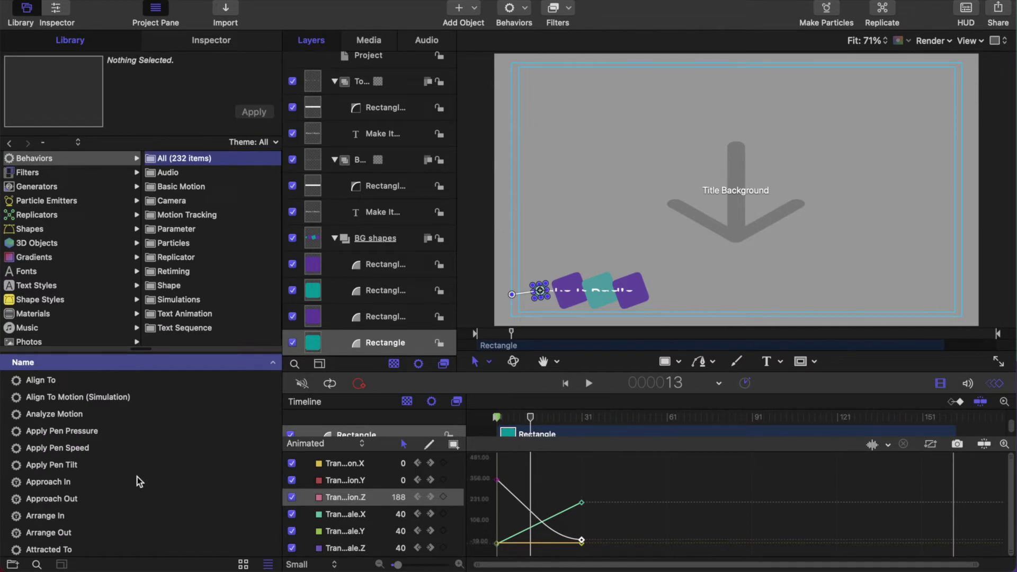
scroll(200, 297, "down", 1)
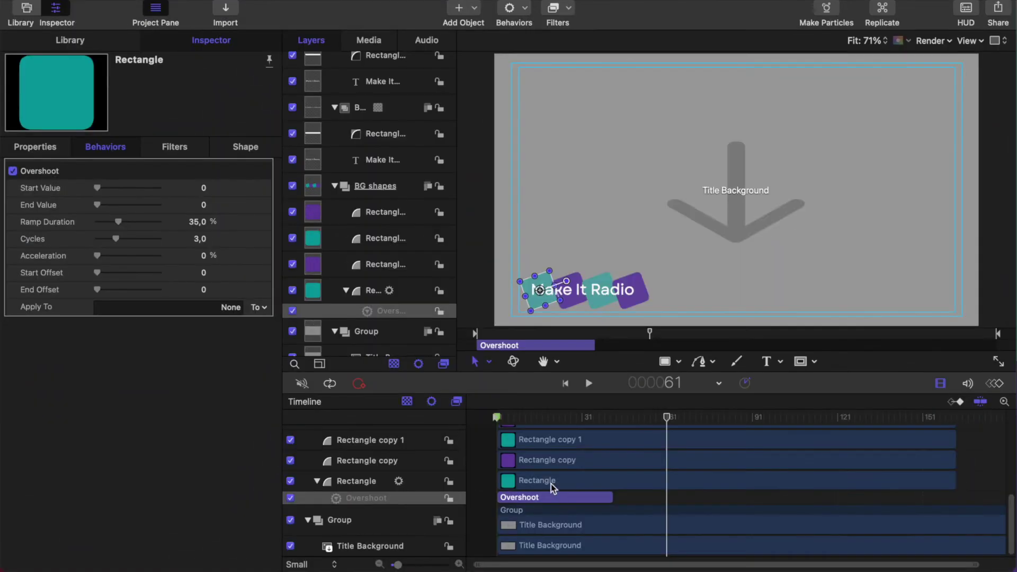
- Apply the first teal square's Overshoot behavior to its Z rotation
left_click(552, 481)
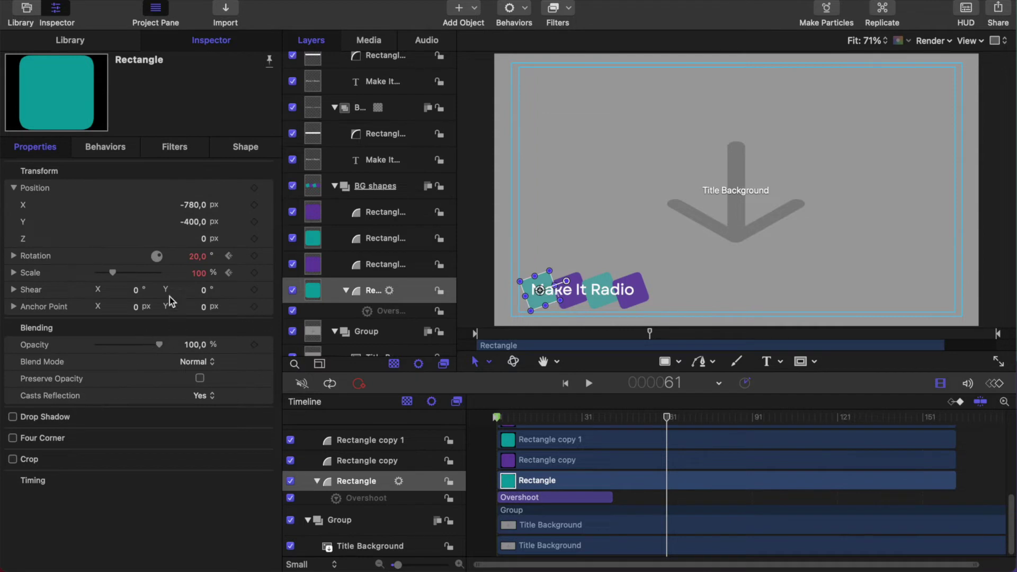
left_click(13, 256)
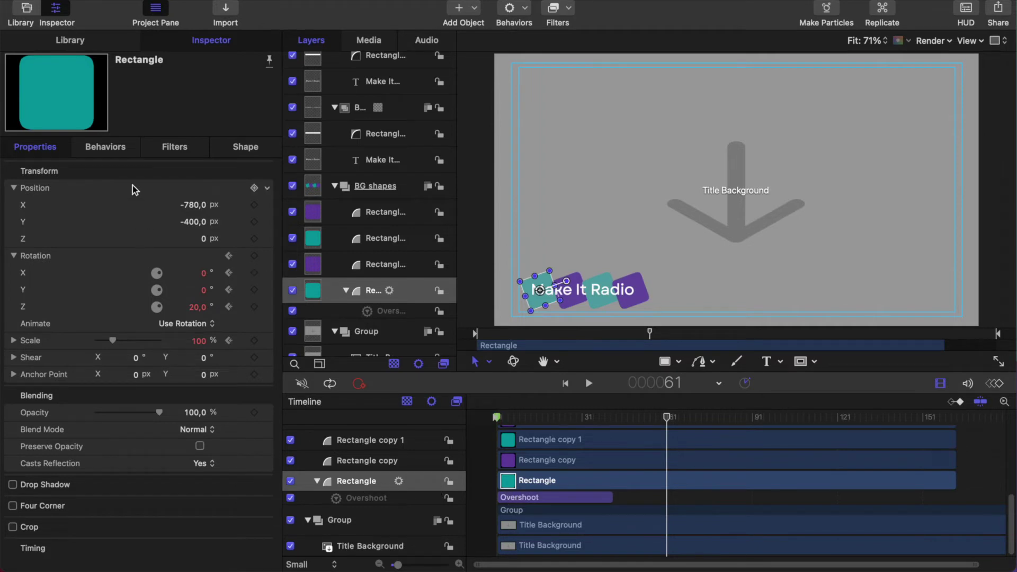
left_click(507, 499)
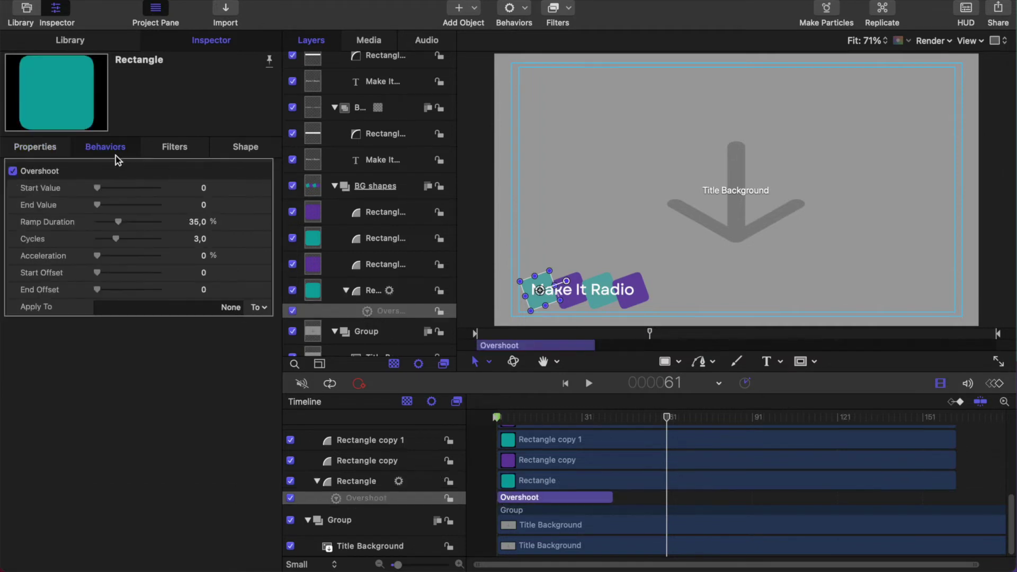
left_click(258, 307)
mouse_move(267, 323)
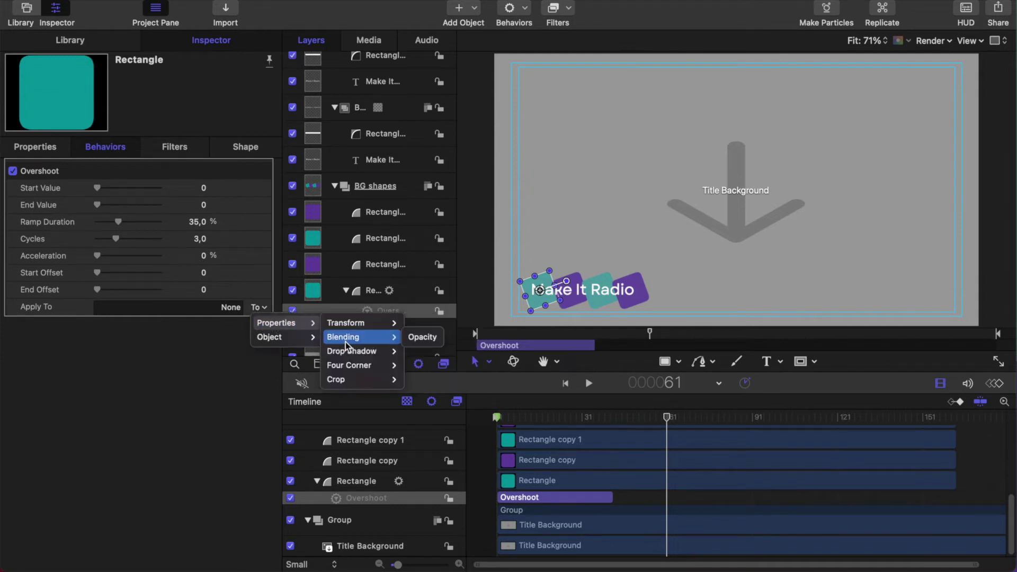
mouse_move(352, 326)
mouse_move(430, 342)
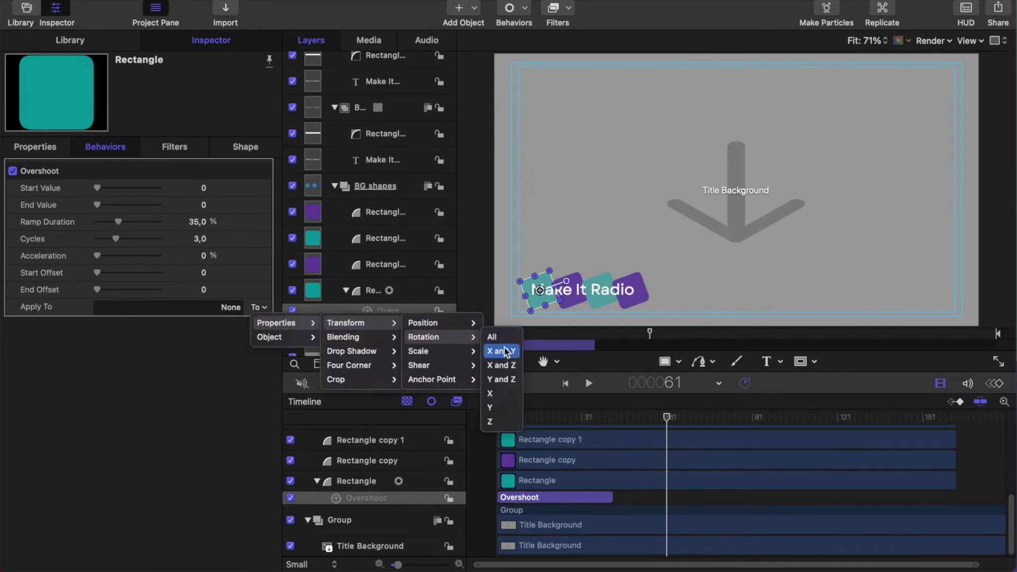
left_click(491, 422)
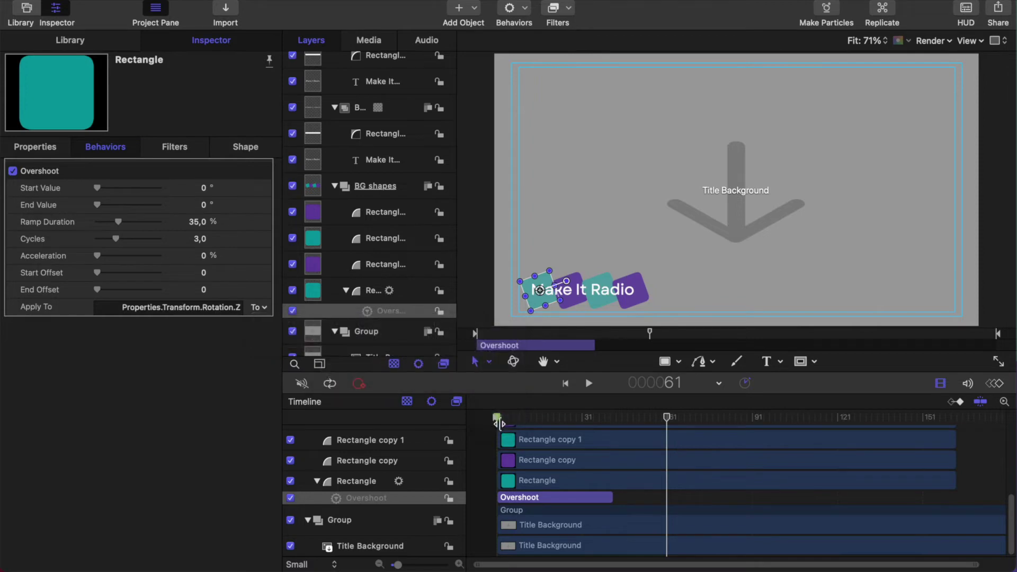
- Set the Overshoot to Start Value 380°, End Value 20° and 2 Cycles, and play back the result
left_click(204, 189)
type("380")
key("Return")
left_click(204, 206)
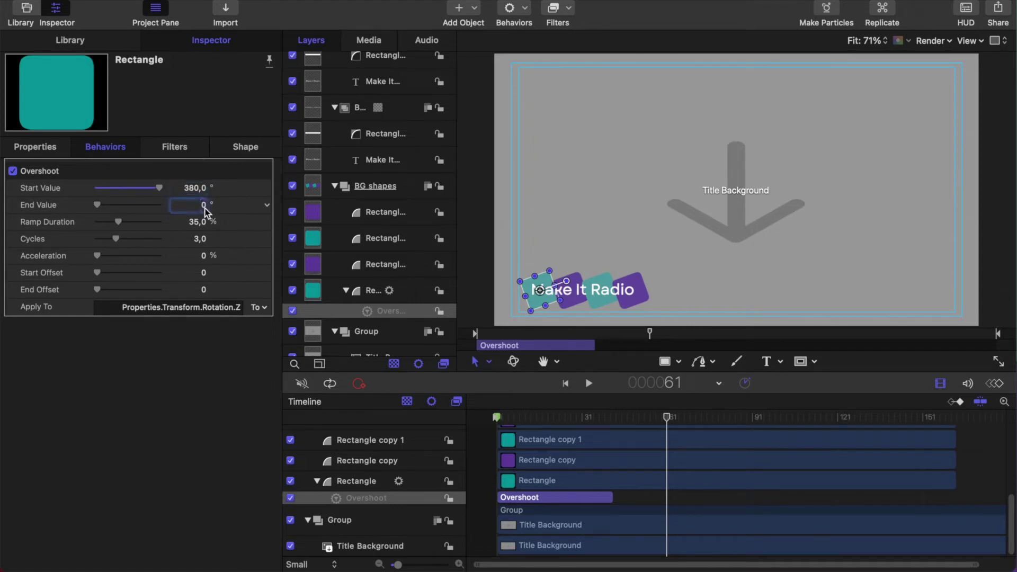
type("20")
key("Return")
left_click_drag(115, 239, 110, 243)
left_click(200, 239)
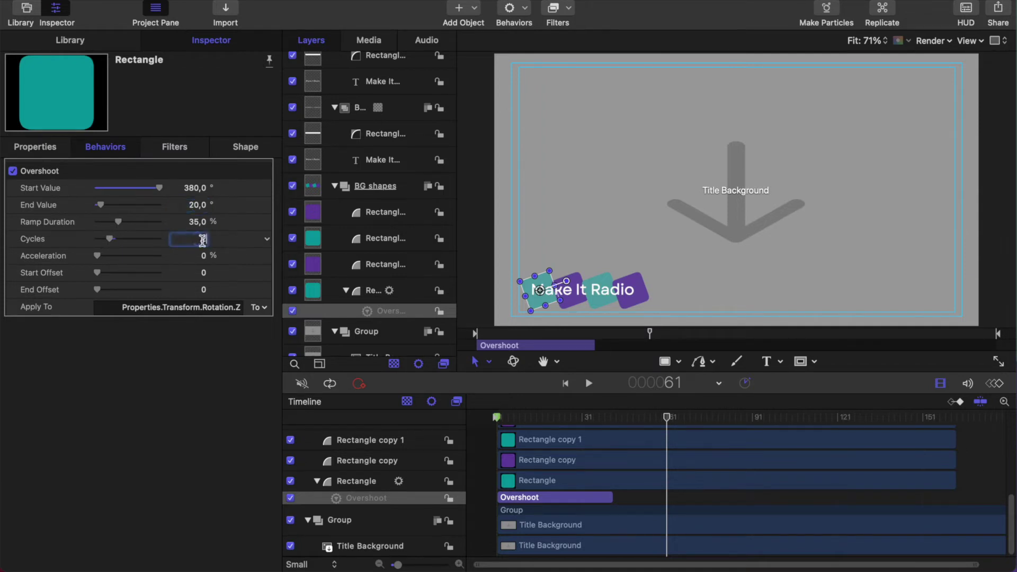
type("2")
key("Return")
key("space")
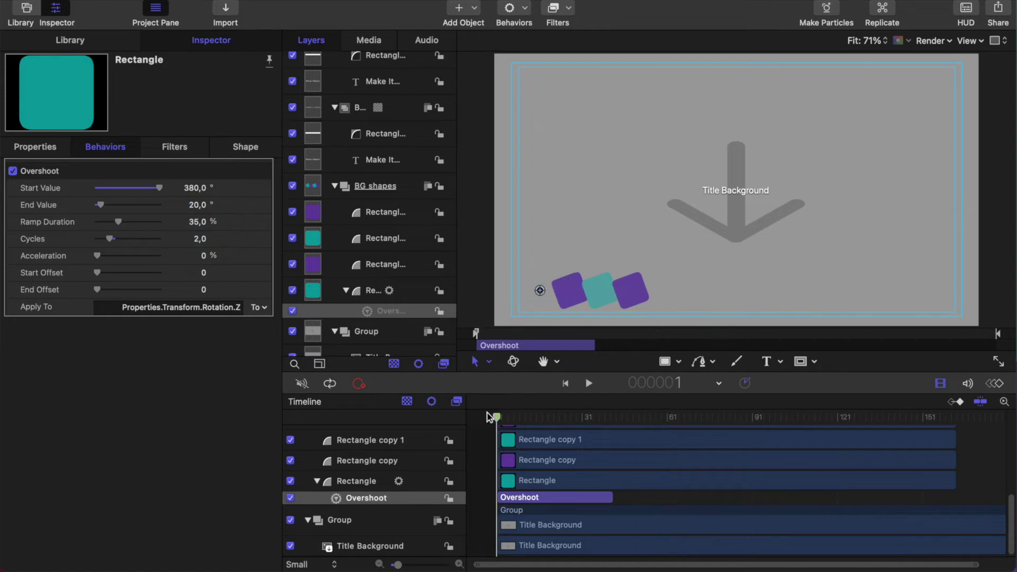
key("space")
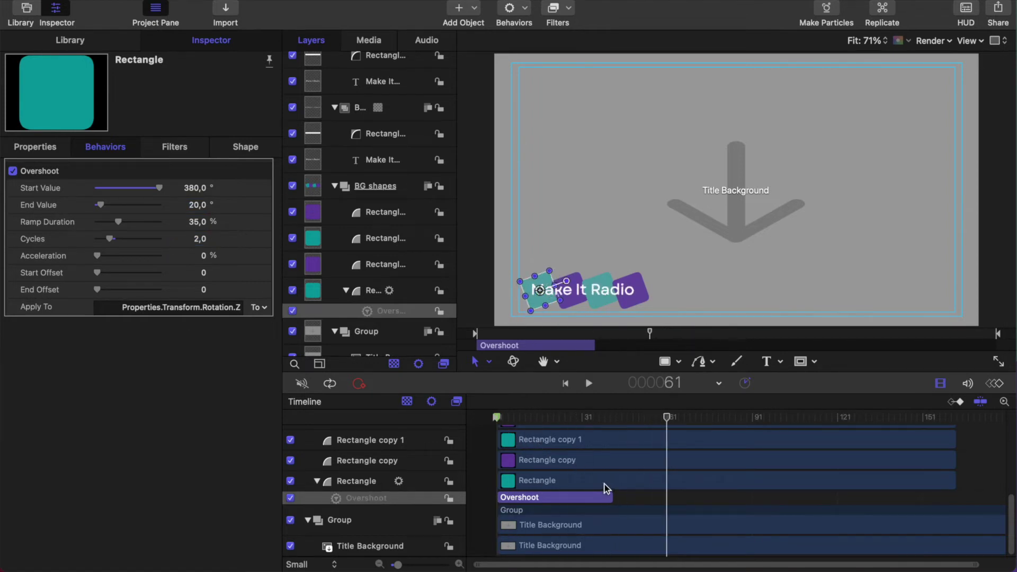
- Remove the X, Y and Z rotation keyframes from the first teal square and set its Z rotation to 0°
left_click(528, 483)
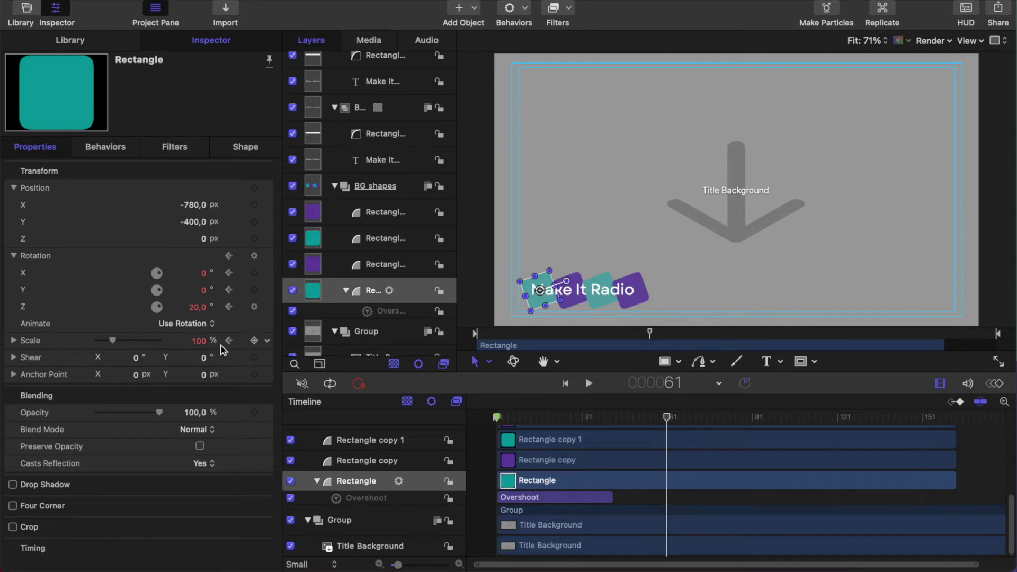
left_click(228, 308)
left_click(254, 308)
left_click(254, 290)
left_click(254, 273)
double_click(200, 308)
type("0")
- Check the first teal square's remaining Scale keyframes and play back its Overshoot rotation from the first frame
left_click_drag(498, 417, 522, 420)
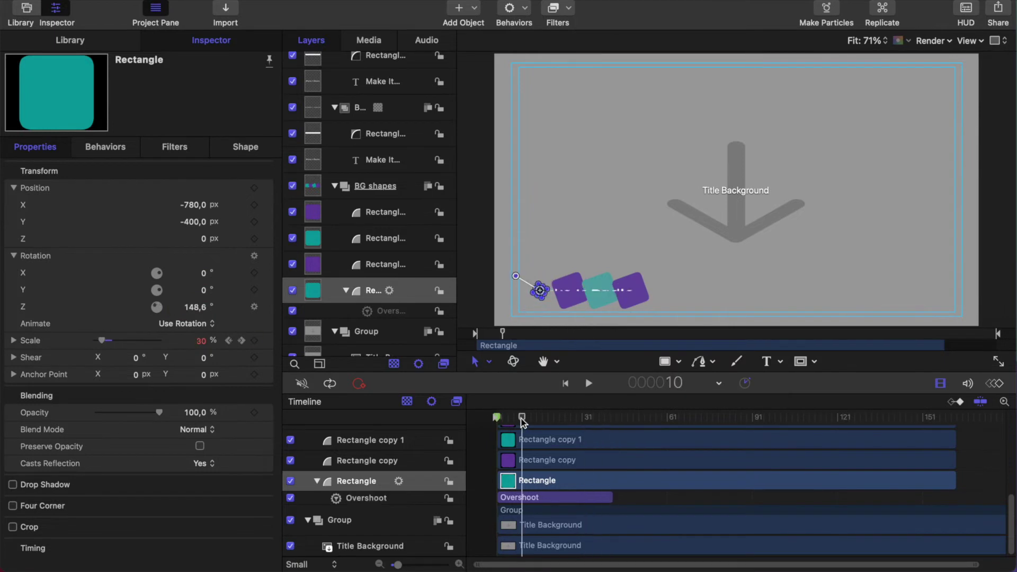
left_click(242, 340)
left_click(14, 341)
left_click(229, 392)
left_click(14, 340)
left_click(555, 498)
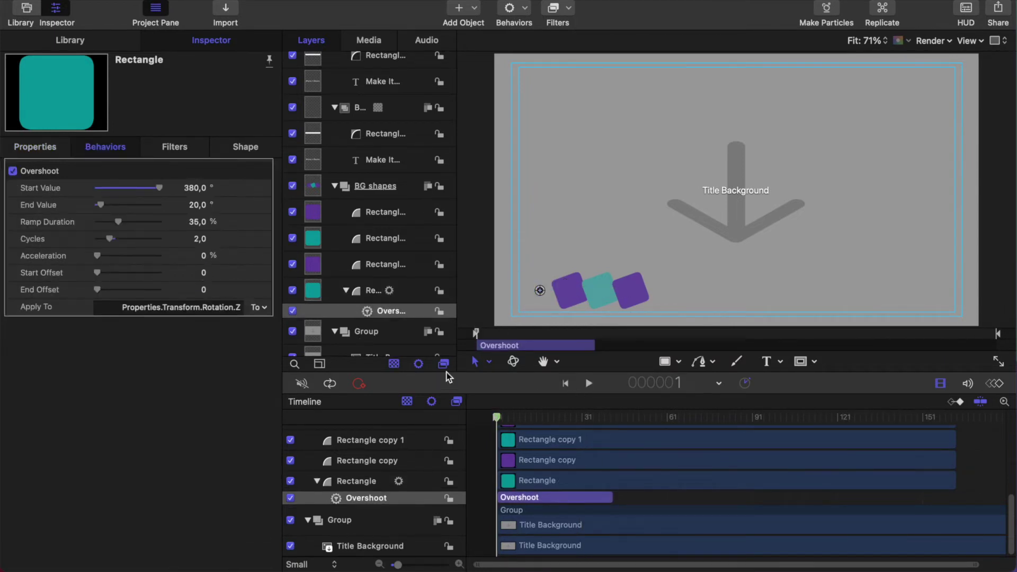
left_click(587, 383)
left_click(588, 383)
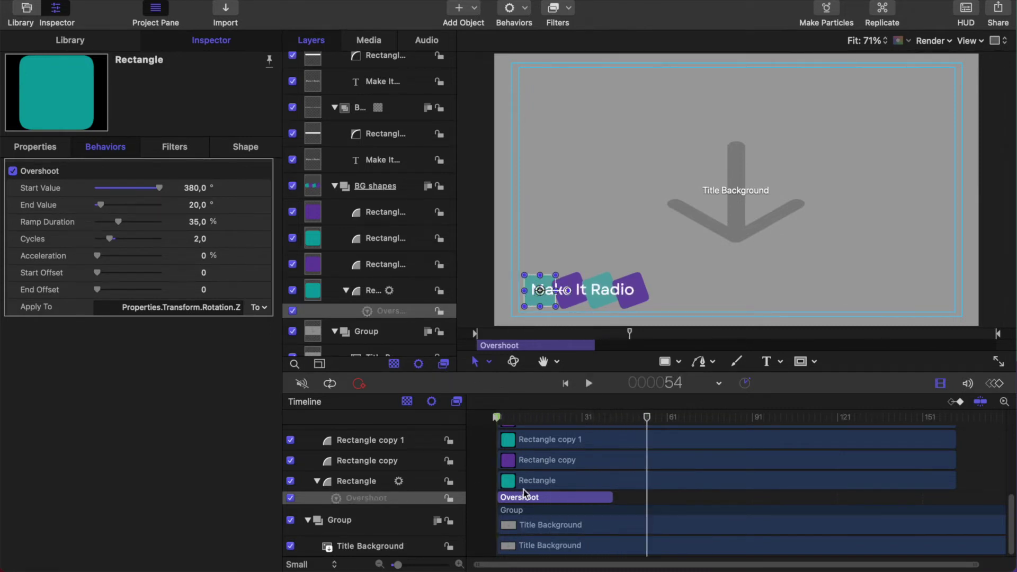
- Ease the first teal square's Scale X, Y and Z curves into their keyframes at frame 31
left_click(545, 480)
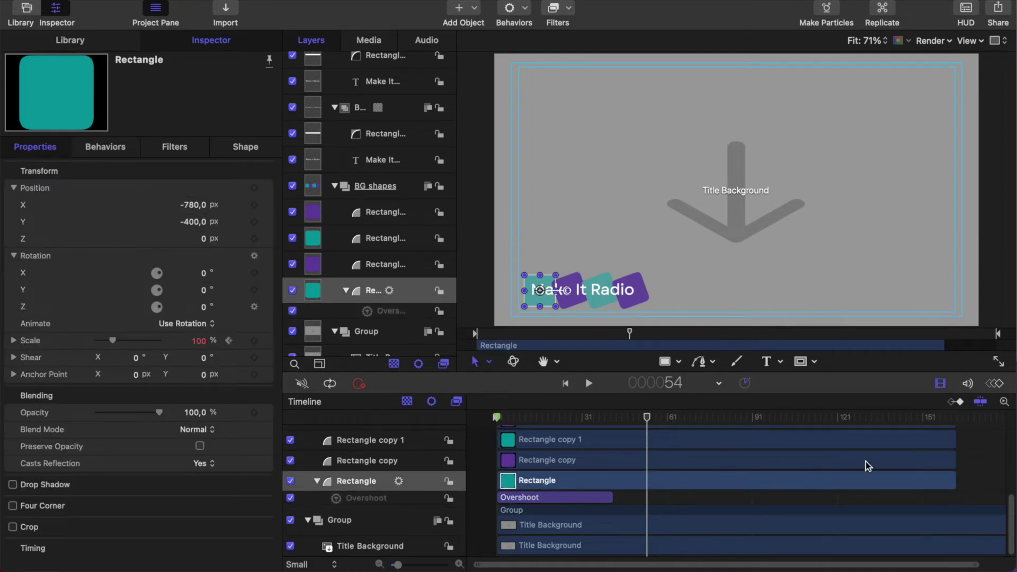
left_click(992, 385)
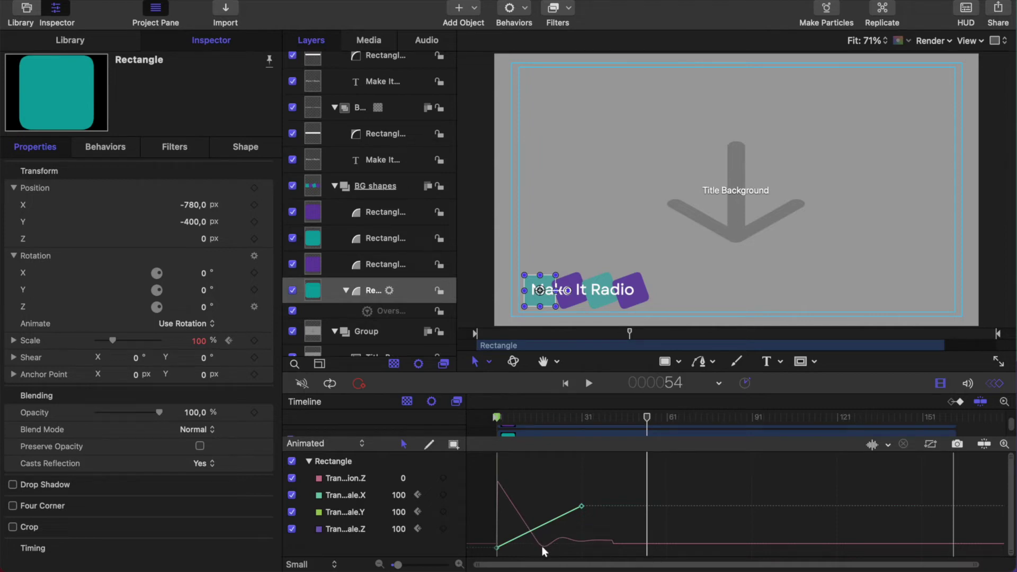
right_click(581, 506)
left_click(342, 514)
right_click(581, 505)
left_click(635, 570)
left_click(343, 529)
right_click(581, 505)
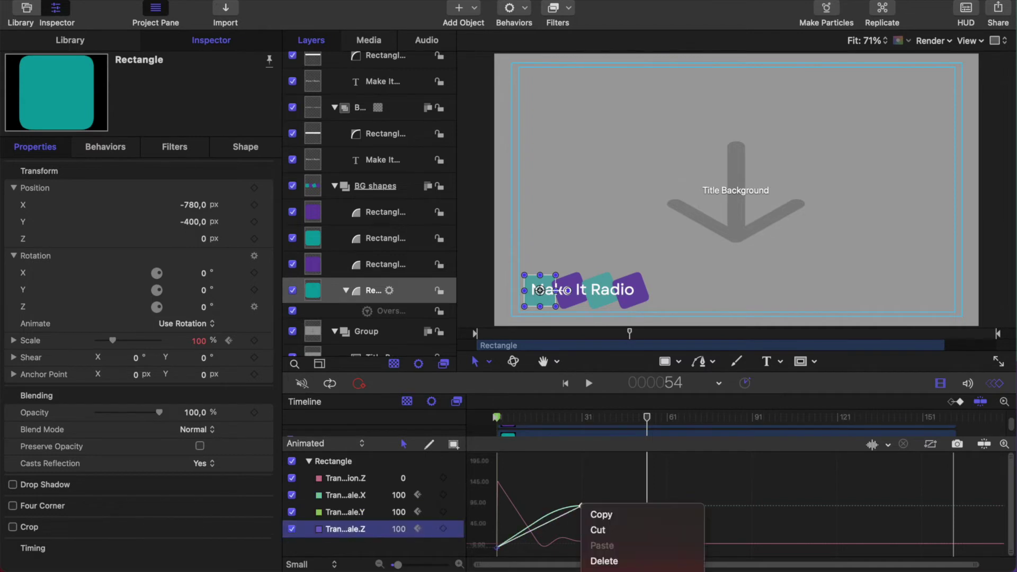
left_click(636, 569)
- Set the Overshoot's Ramp Duration to 70% and play back the first teal square's animation
left_click_drag(741, 437, 736, 485)
left_click(556, 463)
left_click_drag(123, 224, 146, 226)
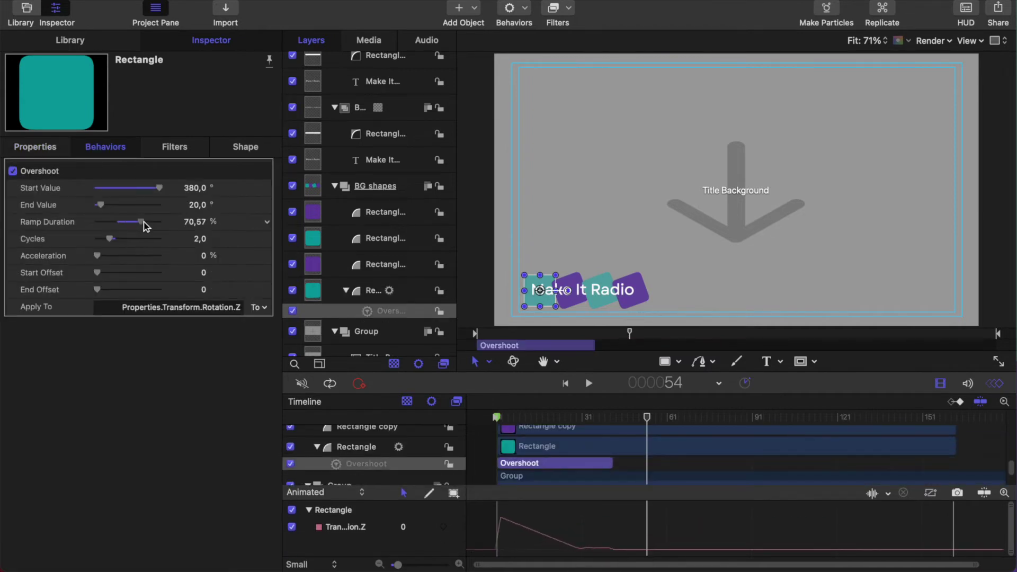
double_click(197, 223)
type("7")
key("Return")
left_click_drag(648, 417, 488, 416)
key("space")
key("space")
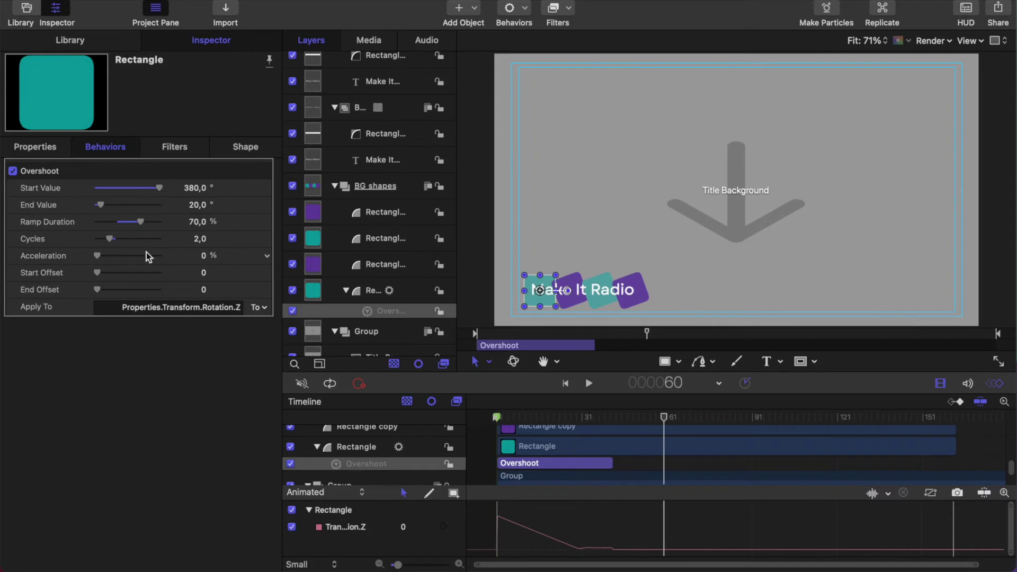
- Set the Overshoot's Cycles to 1 and its Acceleration to 20%
double_click(200, 238)
type("1")
key("Return")
left_click(108, 329)
mouse_move(97, 256)
left_mouse_down()
mouse_move(125, 257)
mouse_move(103, 257)
mouse_move(95, 273)
left_mouse_up()
double_click(196, 256)
type("20")
key("Return")
mouse_move(97, 290)
left_mouse_down()
mouse_move(113, 291)
mouse_move(97, 290)
left_mouse_up()
- At frame 1, set the first teal square's Z rotation to 400° and check its angle at the end of the Overshoot
left_click_drag(493, 417, 610, 434)
left_click(592, 446)
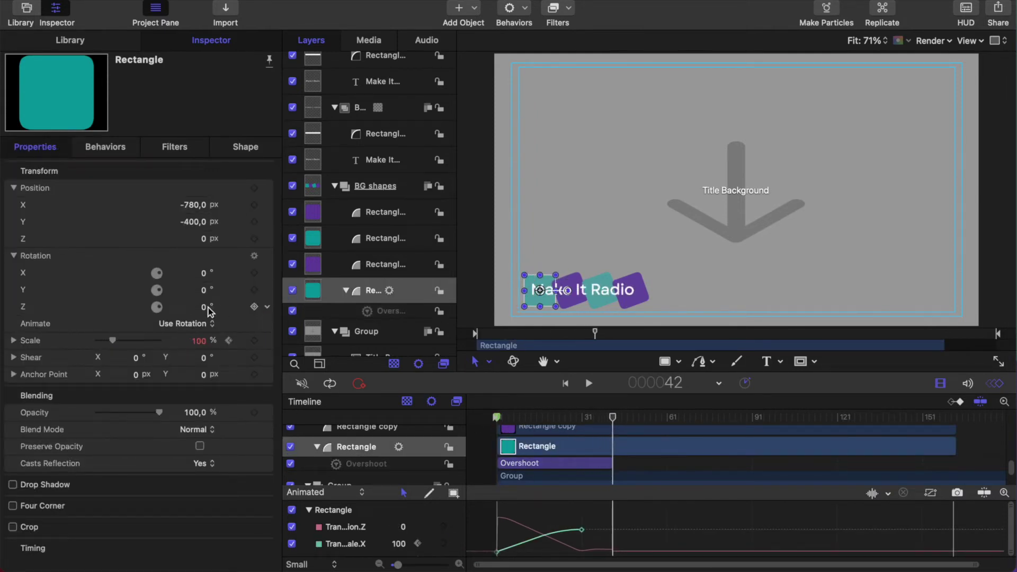
key("Home")
left_click(196, 307)
type("400")
key("Return")
left_click_drag(497, 418, 612, 426)
- Set the Overshoot's End Value to 0° and its Start Value to 360°
left_click(551, 464)
type("0")
key("Return")
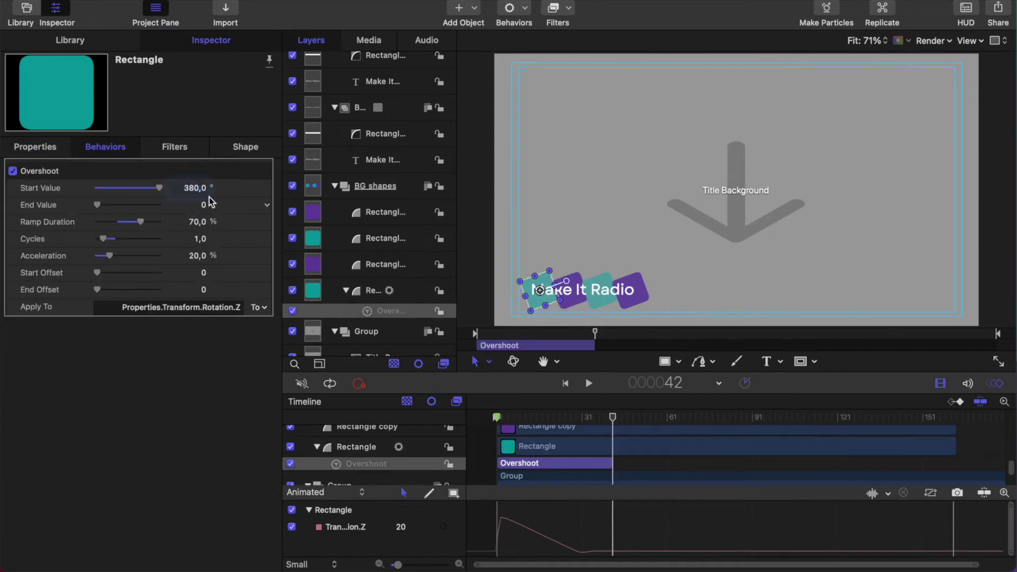
left_click(195, 188)
type("360")
key("Return")
- Play back the first teal square's spin and scale animation from frame 1 and reselect its Overshoot behavior
key("space")
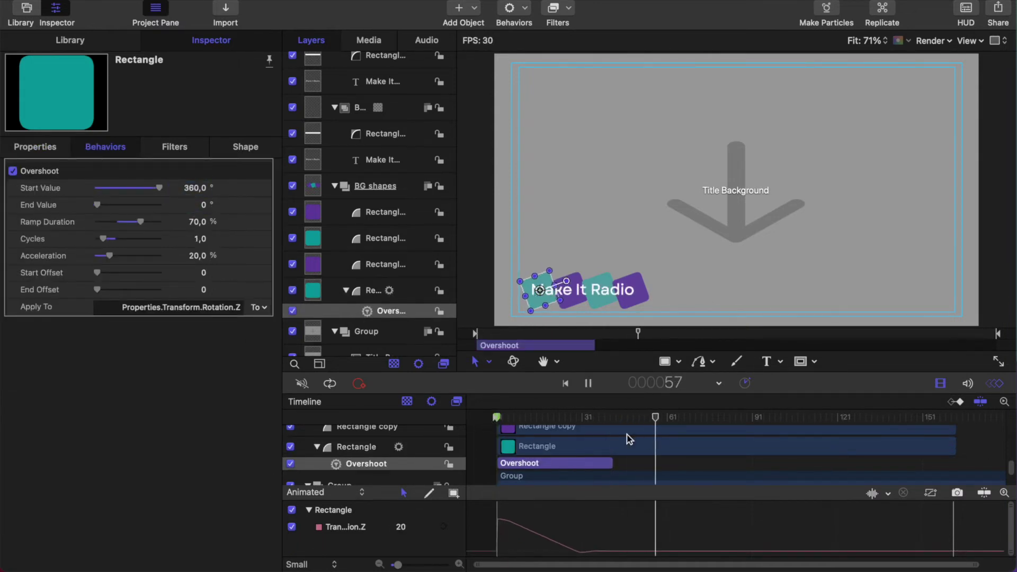
key("space")
left_click_drag(658, 417, 444, 417)
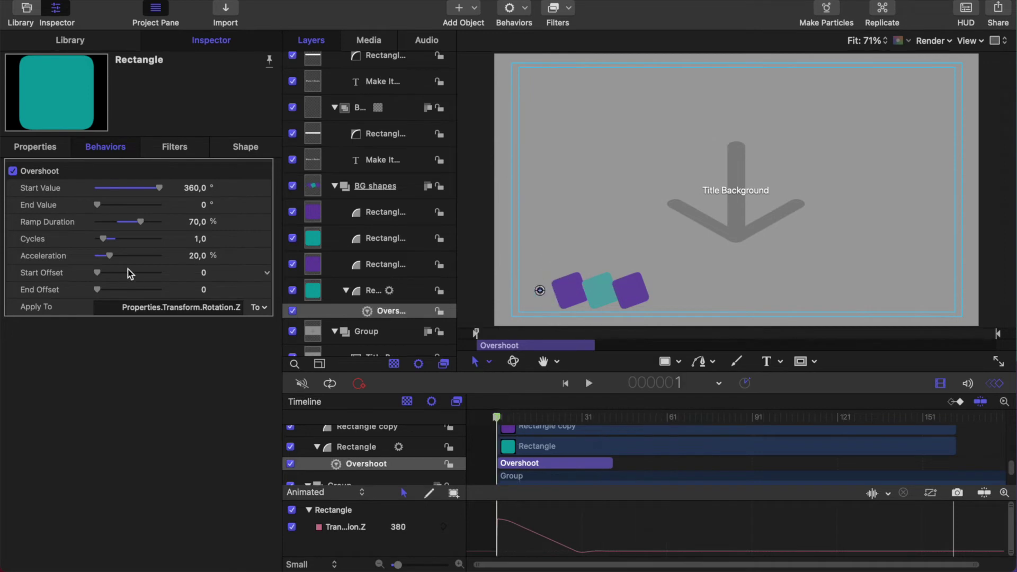
left_click_drag(494, 418, 622, 423)
key("Home")
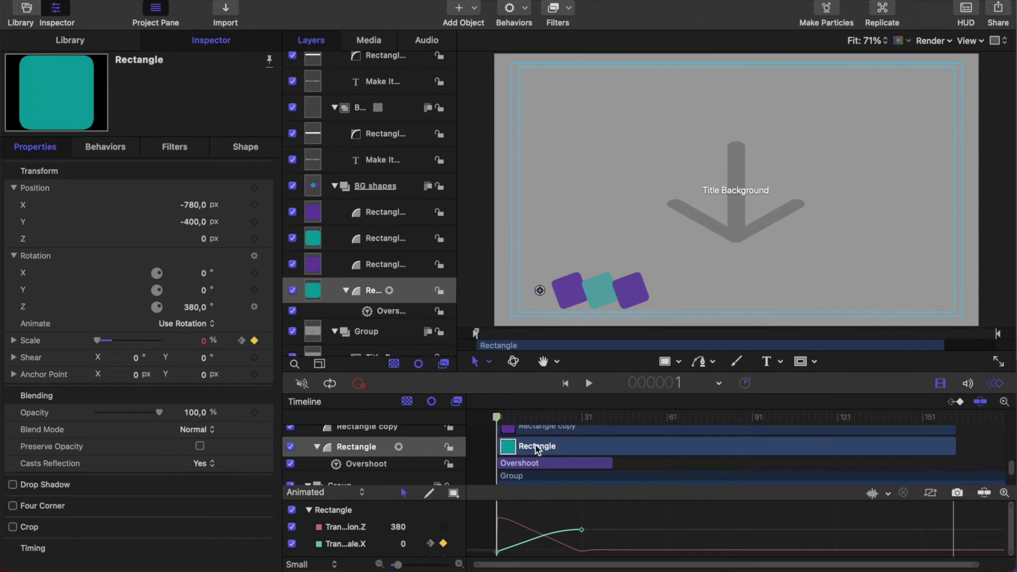
left_click(587, 384)
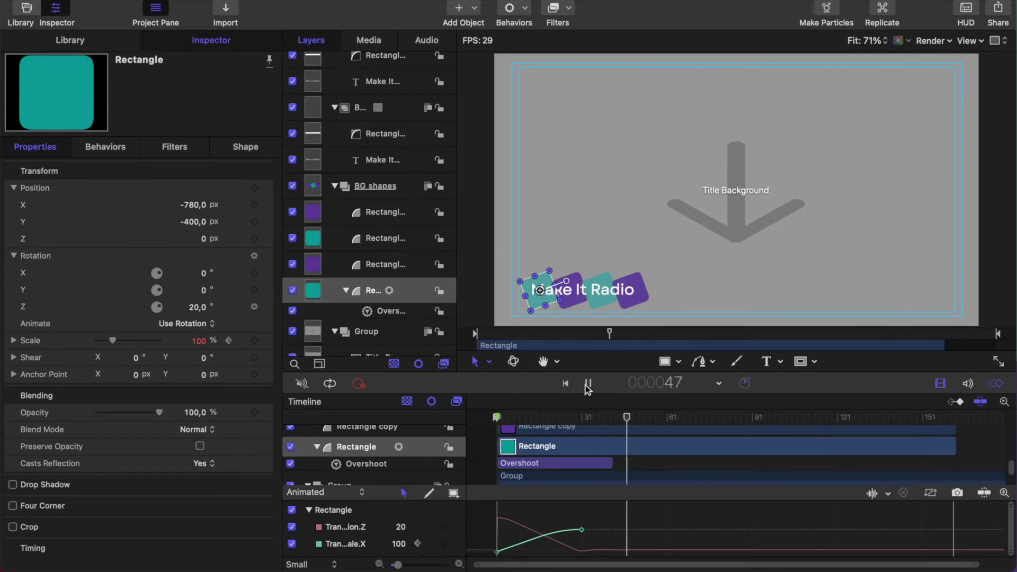
left_click(588, 384)
left_click(572, 464)
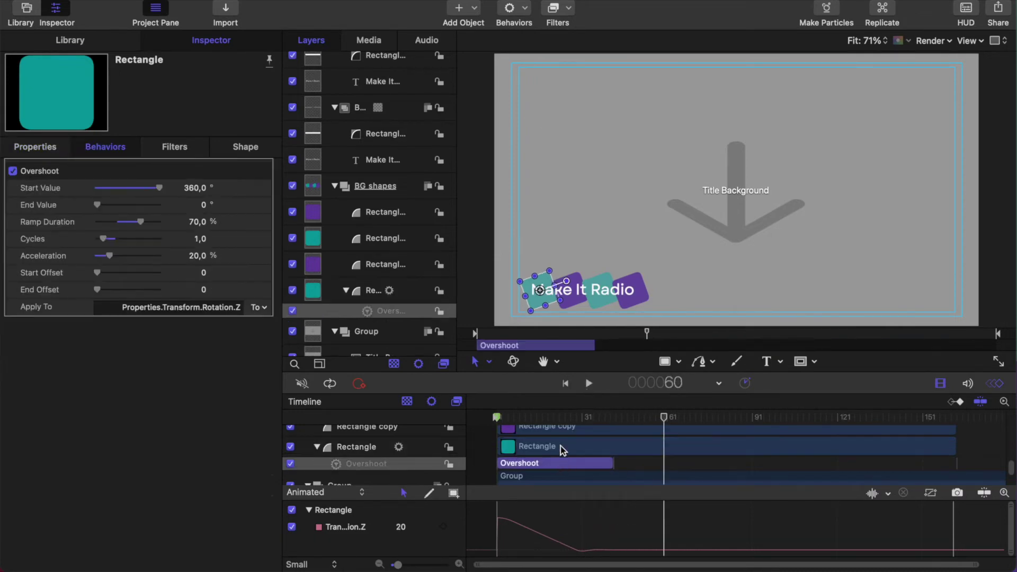
- Copy the first teal square's rotation Overshoot and paste it onto the other three squares at frame 1
key("Home")
key("super+c")
left_click(365, 428)
key("super+v")
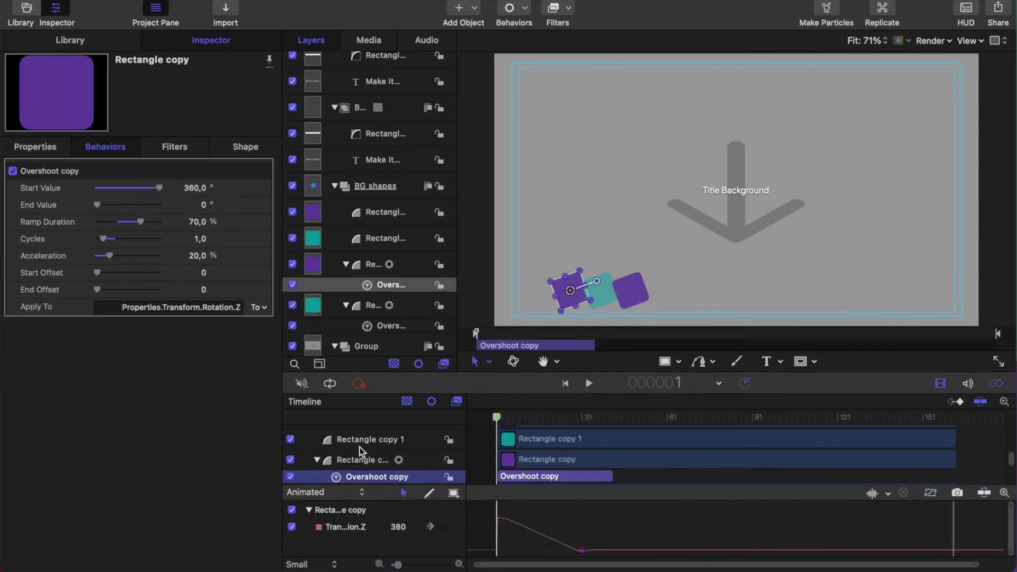
left_click(362, 442)
key("super+v")
left_click(362, 441)
key("super+v")
scroll(591, 435, "down", 5)
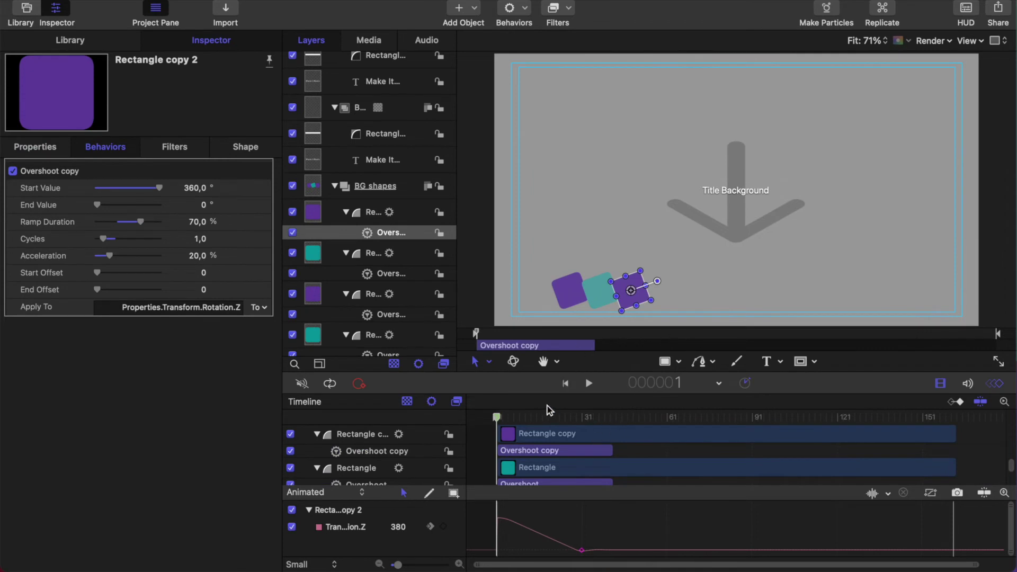
- Play back the spin animation of all four squares from frame 1
key("space")
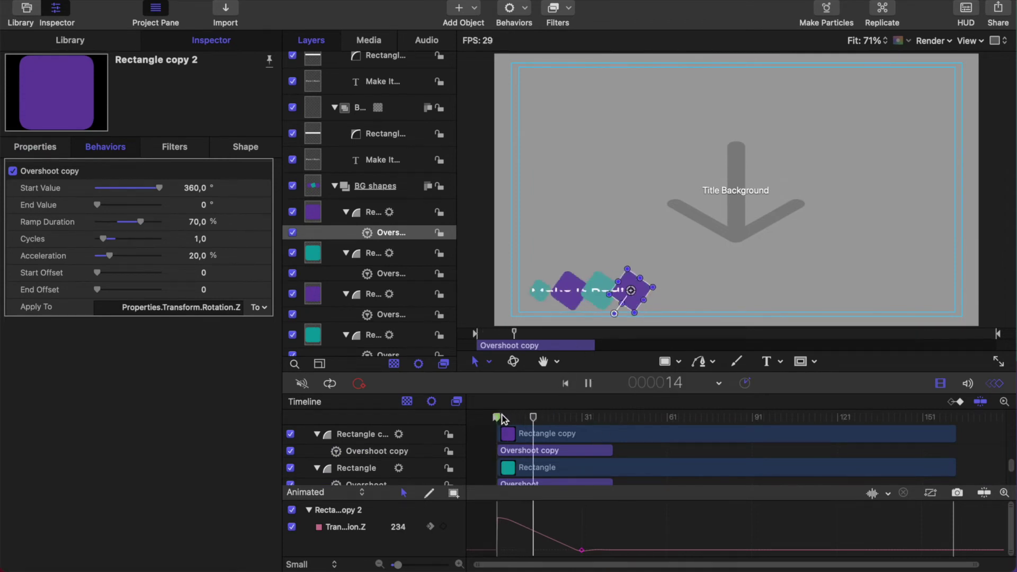
key("space")
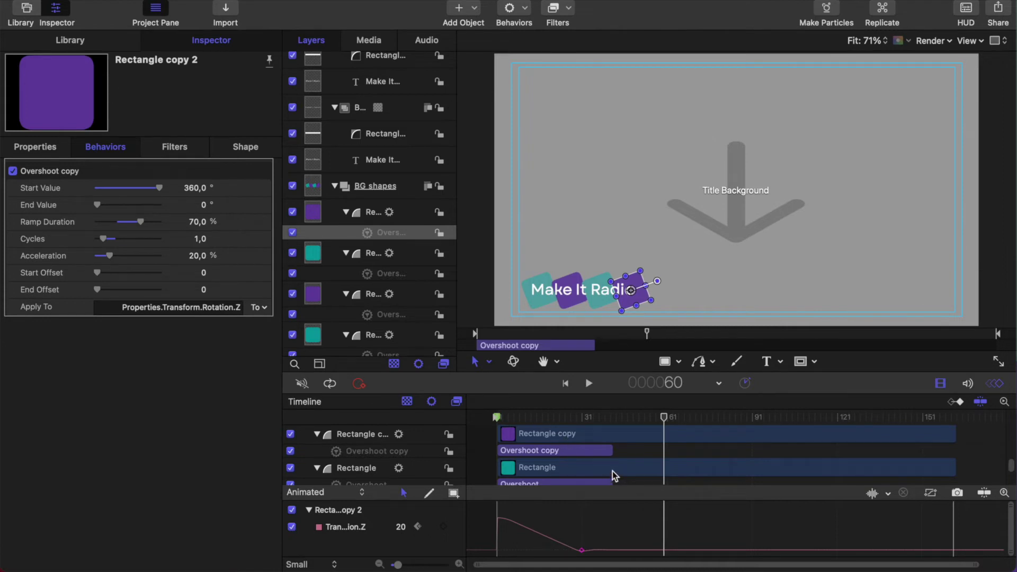
scroll(545, 452, "up", 5)
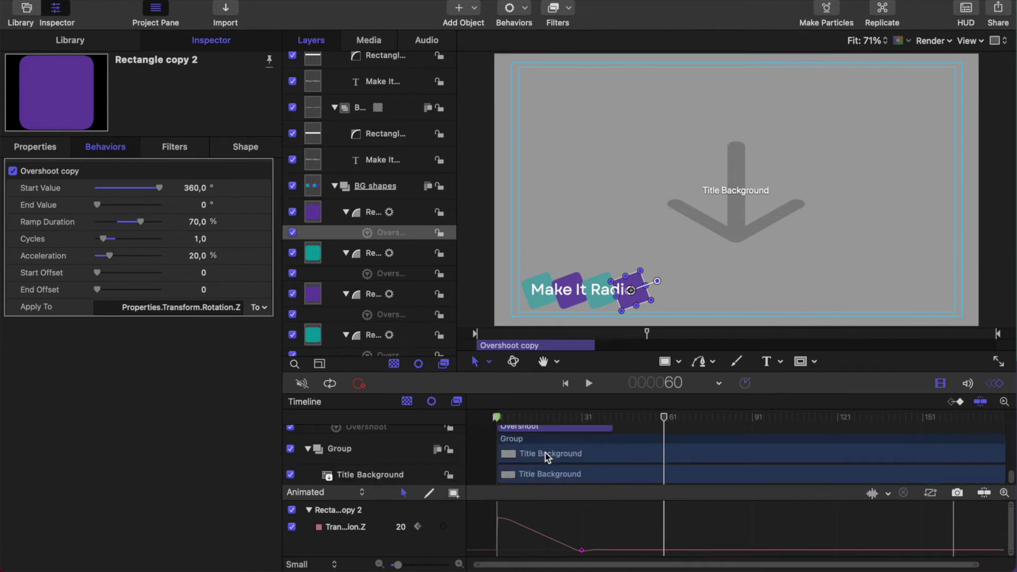
scroll(545, 452, "down", 4)
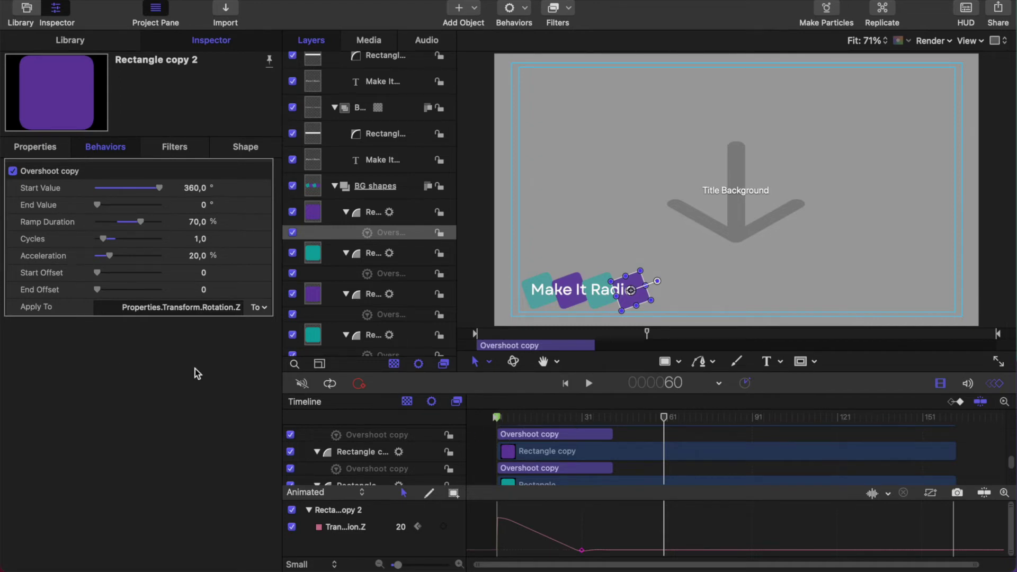
- Duplicate the rotation Overshoot on the first purple square and apply the duplicate to Transform.Scale
scroll(548, 468, "up", 1)
scroll(565, 462, "down", 1)
left_click(547, 456, "alt")
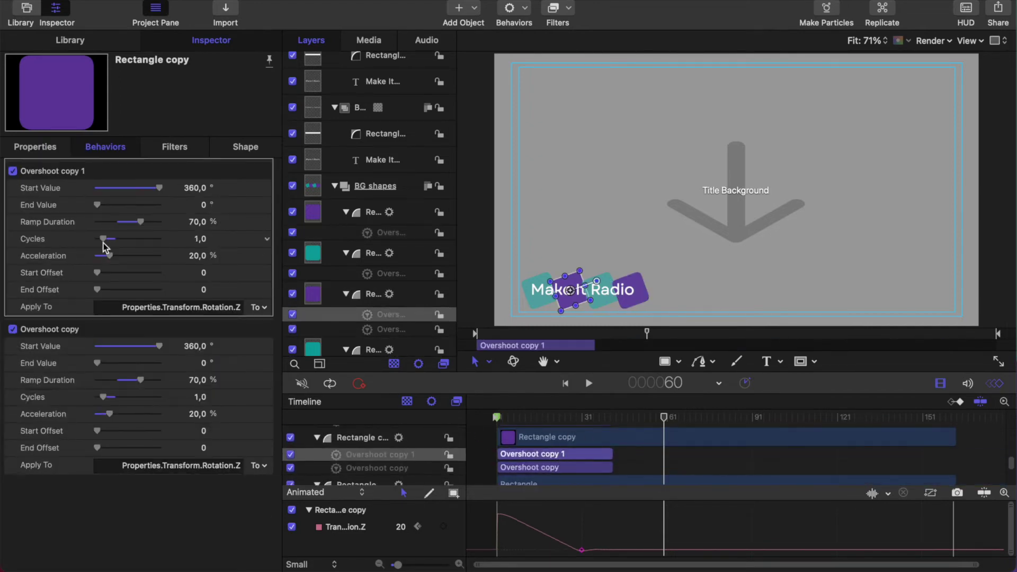
left_click(259, 308)
left_click(493, 388)
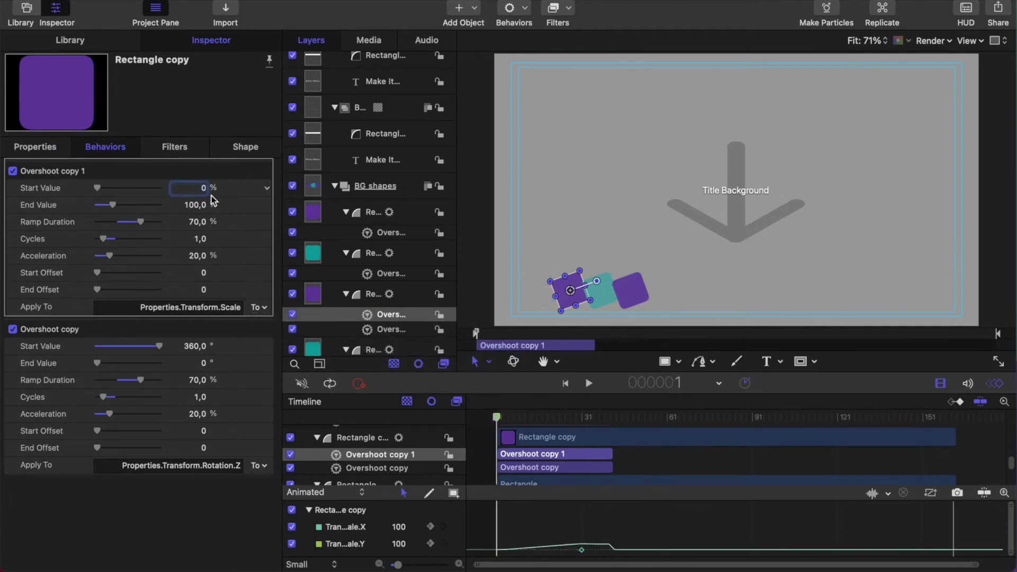
- Set the first purple square's scale Overshoot to Start Value -100% and End Value 0%, and play it back
type("-100")
key("Return")
double_click(200, 206)
type("0")
key("Return")
key("space")
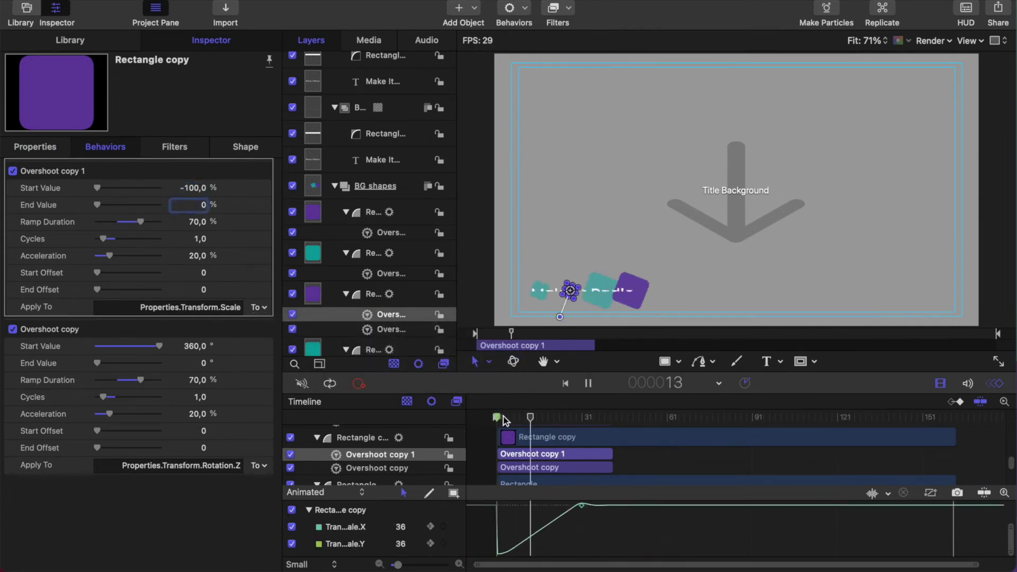
key("space")
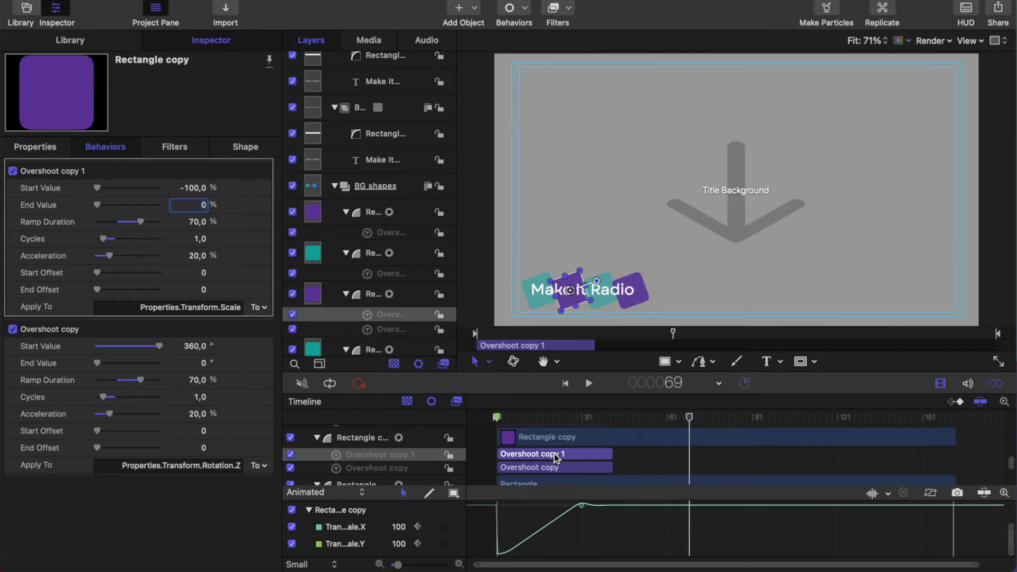
- Copy the first purple square's scale Overshoot and reset the first teal square's keyframed Scale to 100%
right_click(71, 170)
right_click(391, 453)
right_click(563, 455)
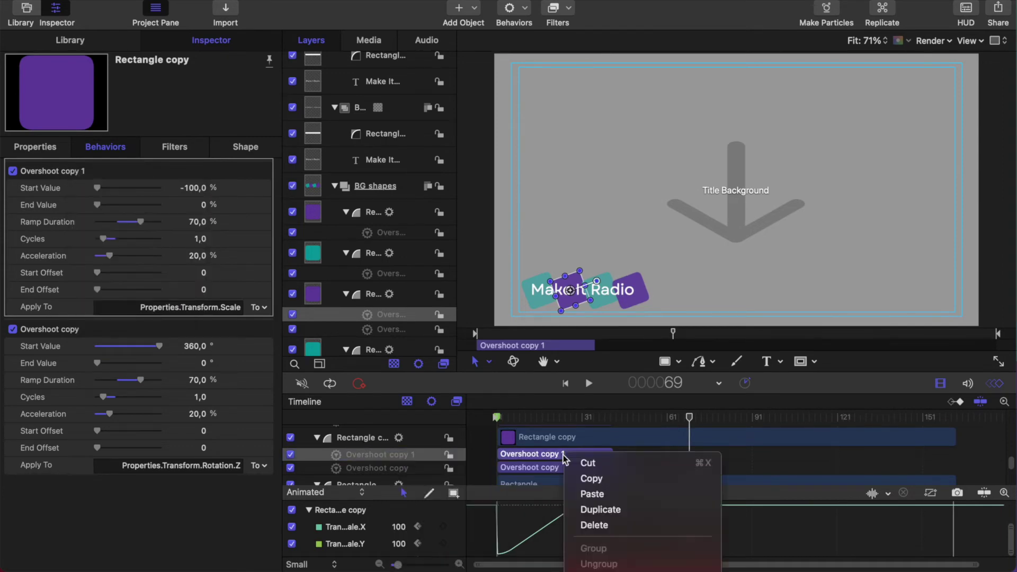
left_click(530, 440)
scroll(530, 440, "down", 2)
left_click(530, 449)
left_click(242, 344)
left_click(251, 343)
left_click_drag(97, 342, 109, 342)
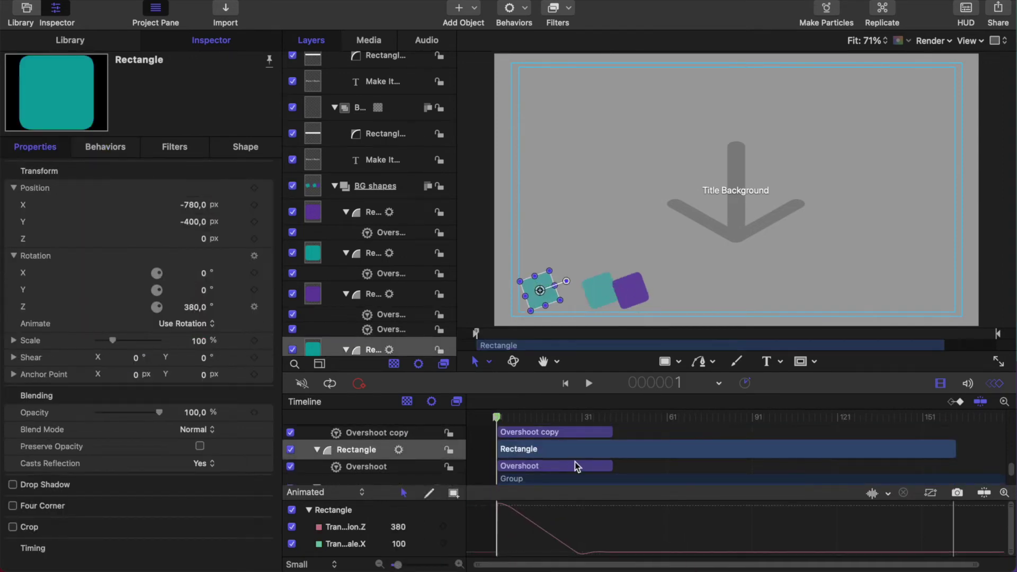
- Paste the scale Overshoot onto both teal squares and the last purple square
scroll(571, 458, "up", 1)
left_click(557, 439)
scroll(566, 461, "up", 2)
left_click(578, 468)
key("super+v")
left_click(589, 448)
key("super+v")
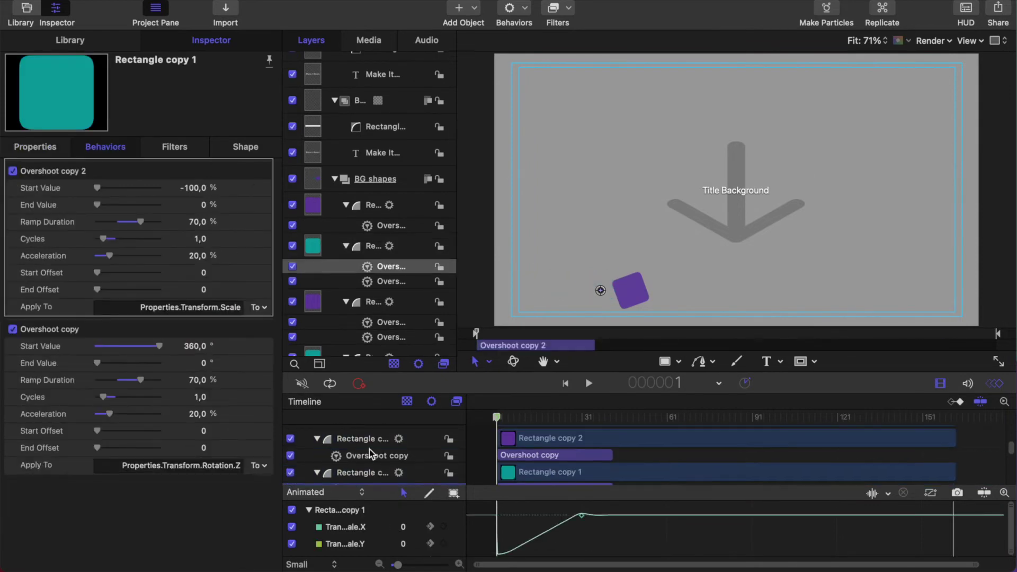
left_click(369, 442)
key("super+v")
- Play back the combined spin and scale animation and review the Overshoot behaviors under each square in the timeline
key("space")
key("space")
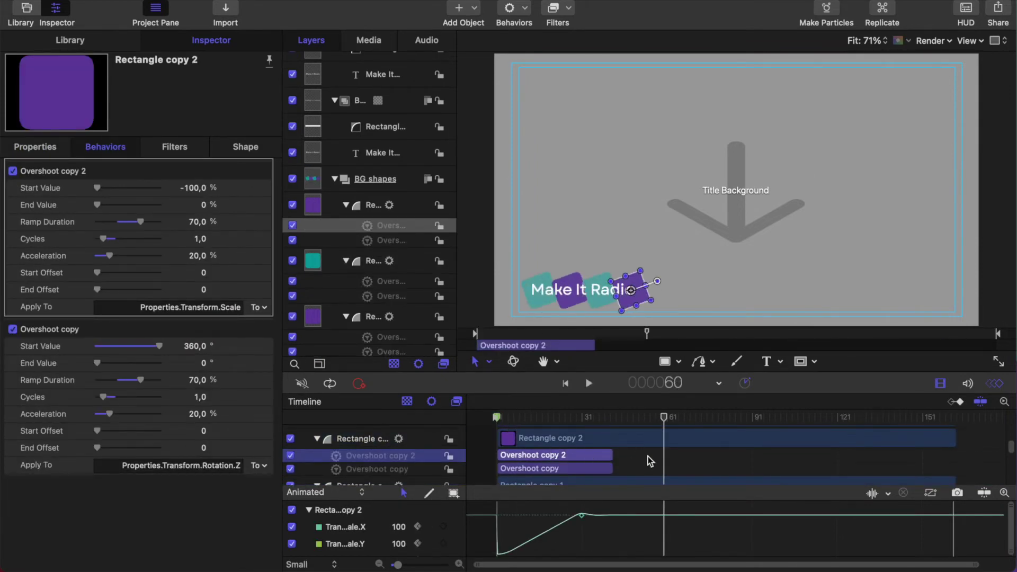
scroll(625, 462, "down", 3)
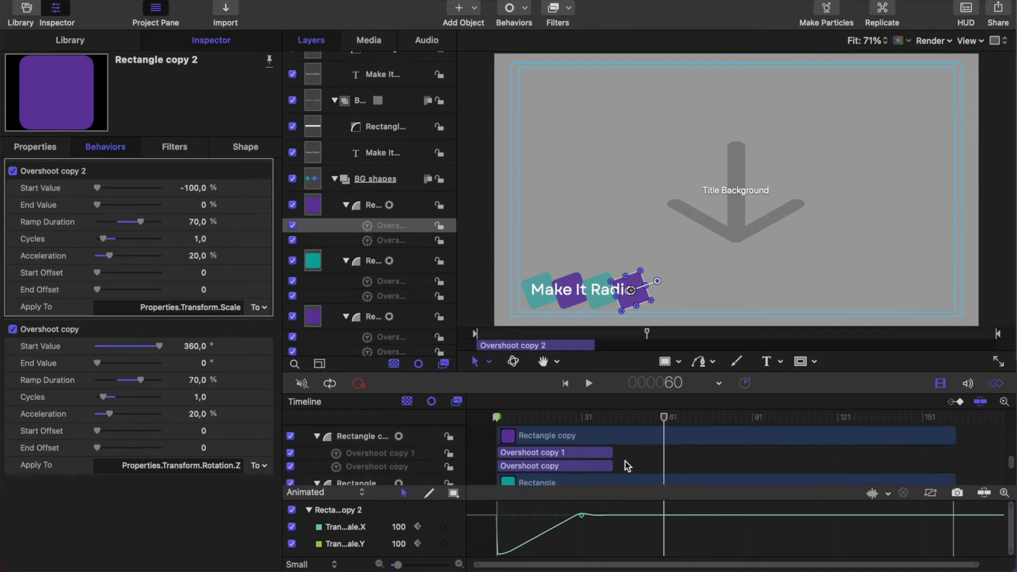
scroll(627, 464, "down", 2)
scroll(627, 465, "down", 3)
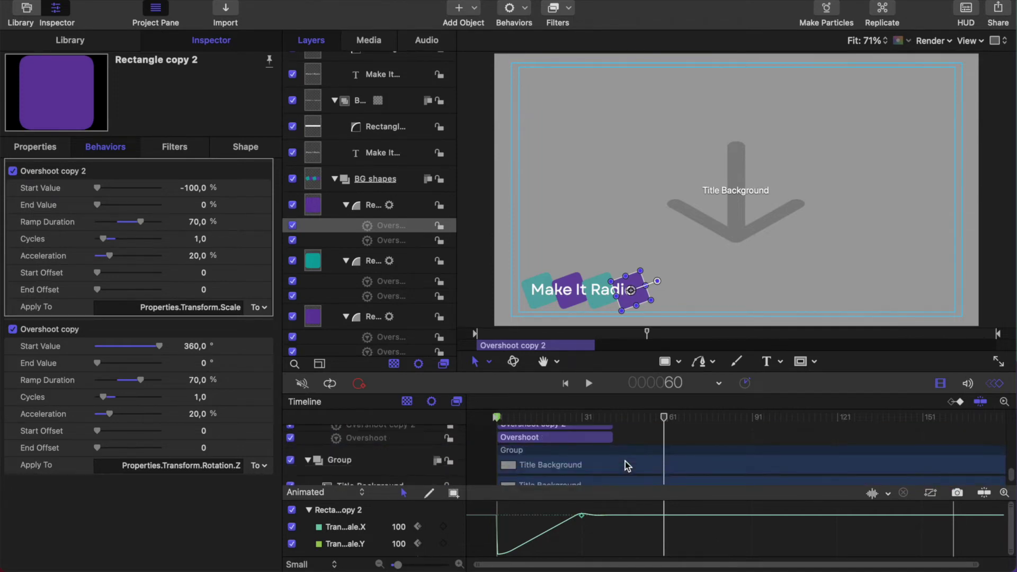
scroll(627, 464, "up", 1)
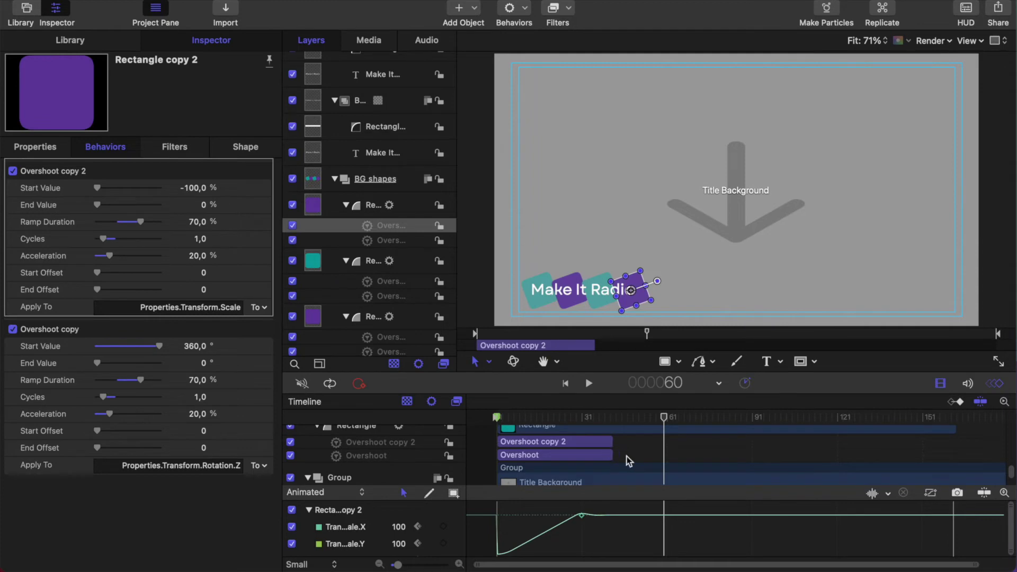
scroll(627, 456, "up", 3)
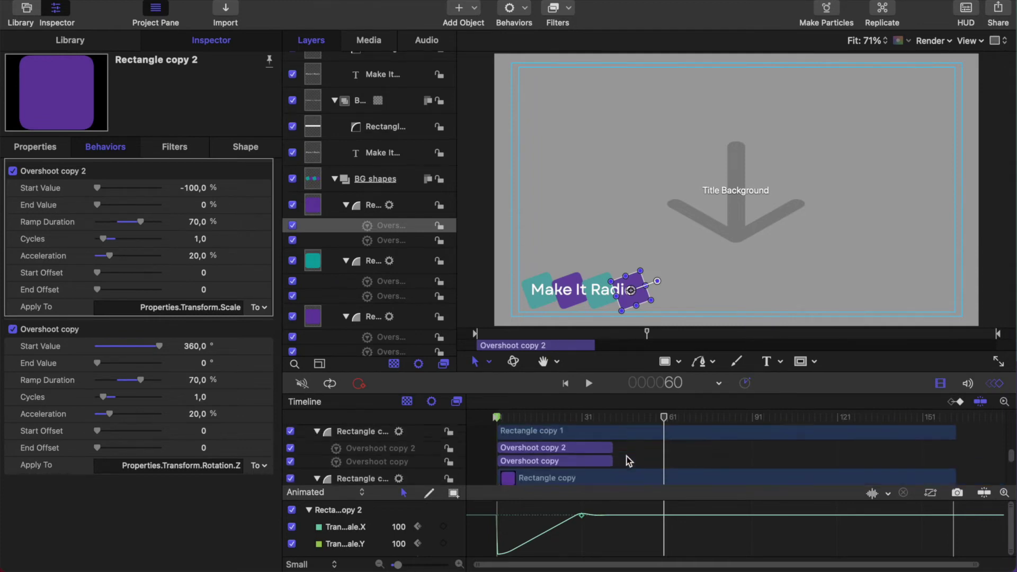
scroll(627, 456, "down", 3)
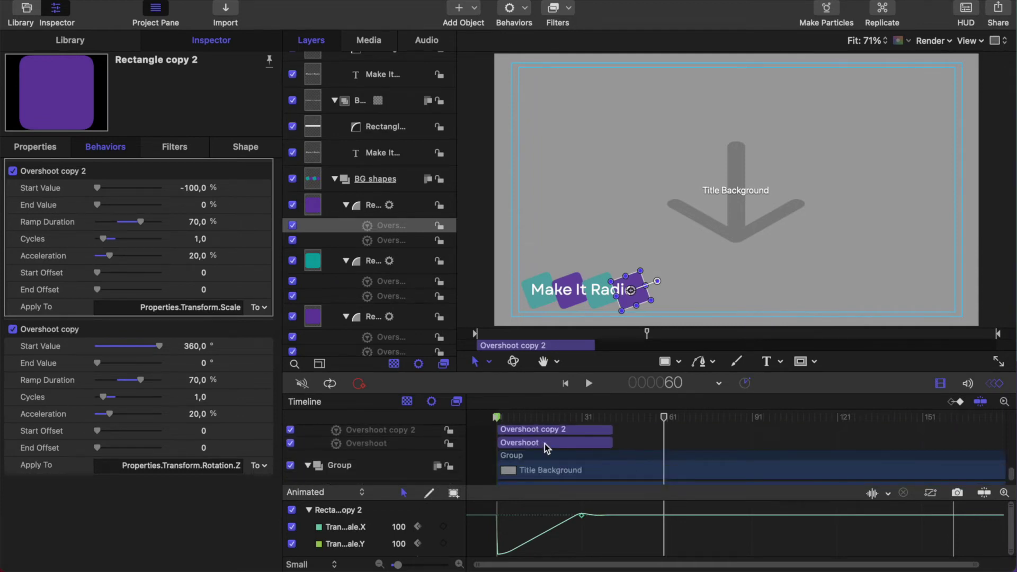
- Set the Ramp Duration of the first teal square's scale Overshoot to 60%
left_click(556, 448)
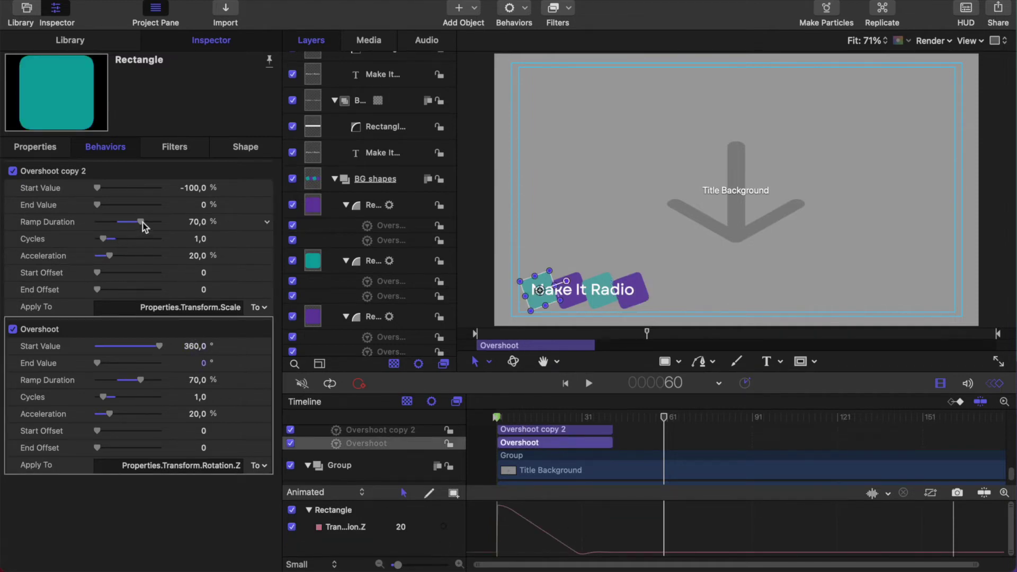
left_click_drag(142, 223, 140, 222)
type("60")
key("Return")
scroll(548, 456, "up", 3)
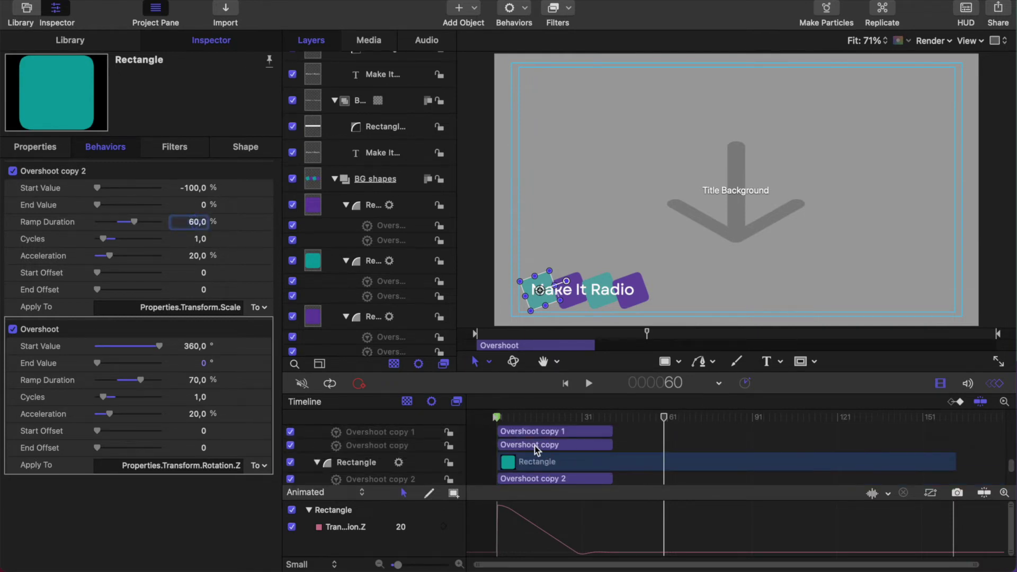
- Set the scale Overshoot's Ramp Duration to 65% on the first purple square and 75% on the last purple square
left_click(535, 446)
left_click_drag(196, 227, 193, 227)
scroll(522, 466, "up", 2)
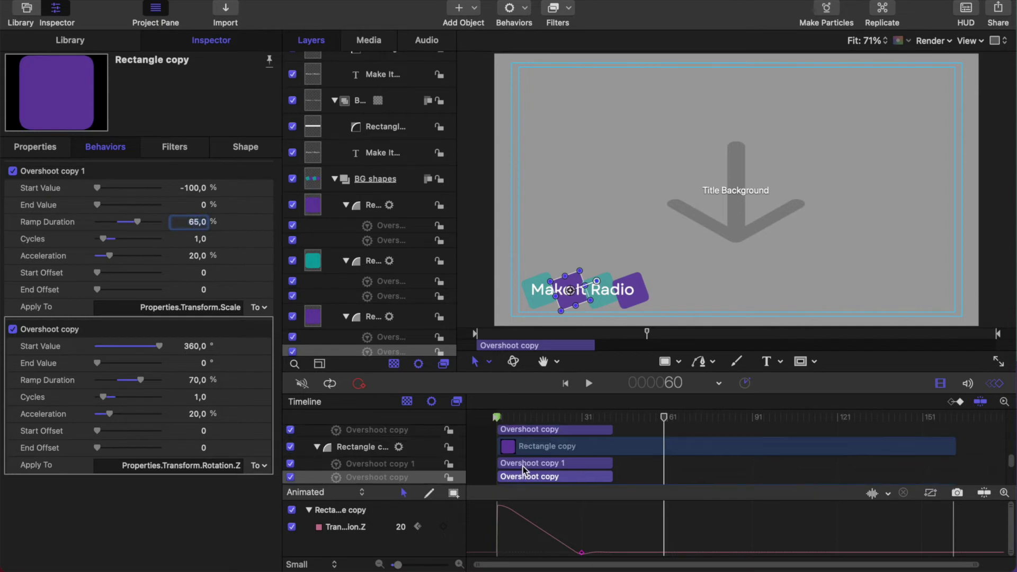
left_click(535, 432)
scroll(552, 439, "up", 3)
left_click(552, 436)
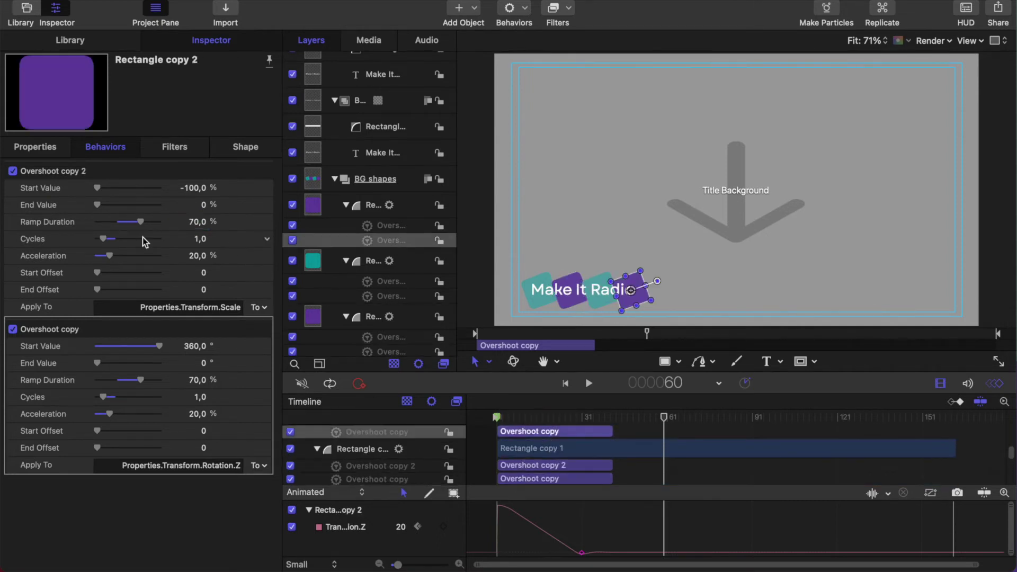
double_click(197, 222)
type("75")
key("Return")
- Play back the staggered square animation from frame 1 and select the second teal square
left_click_drag(661, 418, 497, 418)
left_click(588, 383)
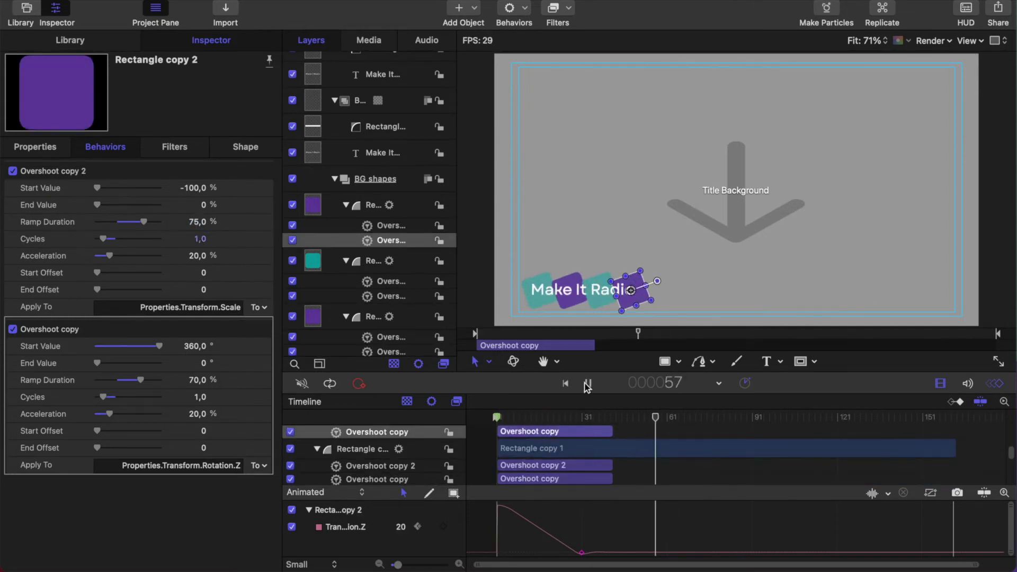
left_click(588, 384)
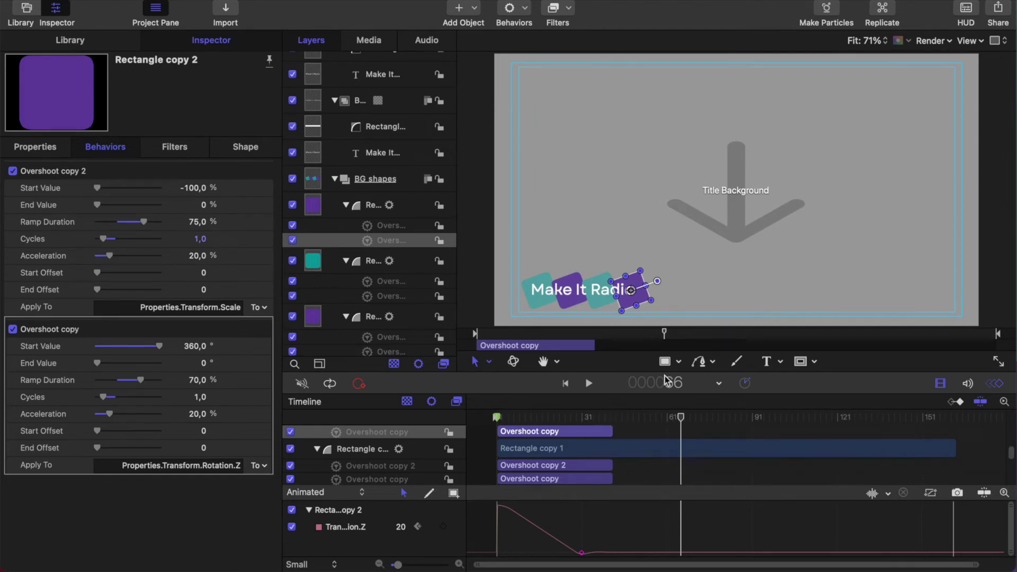
left_click(588, 295)
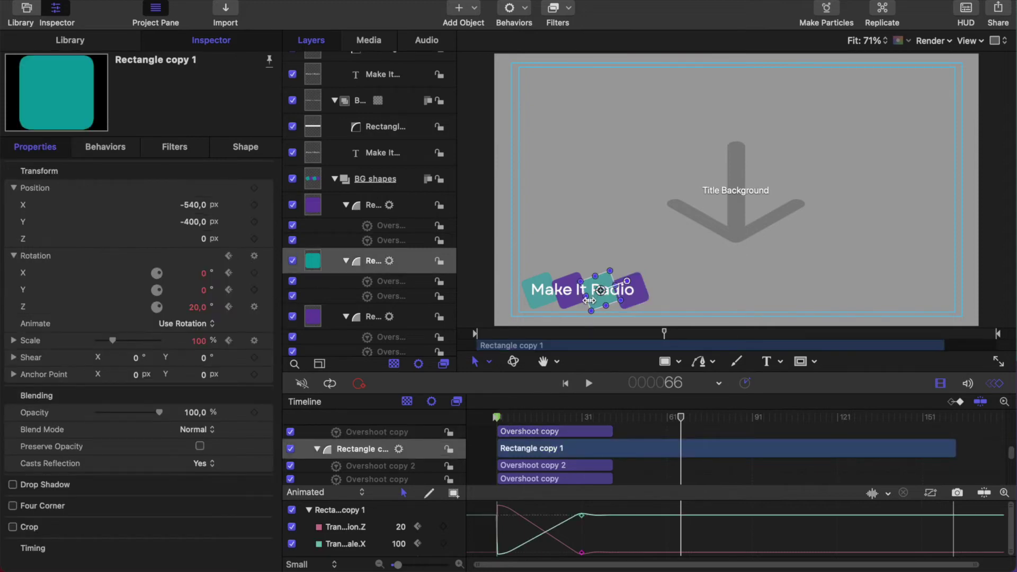
scroll(361, 311, "down", 3)
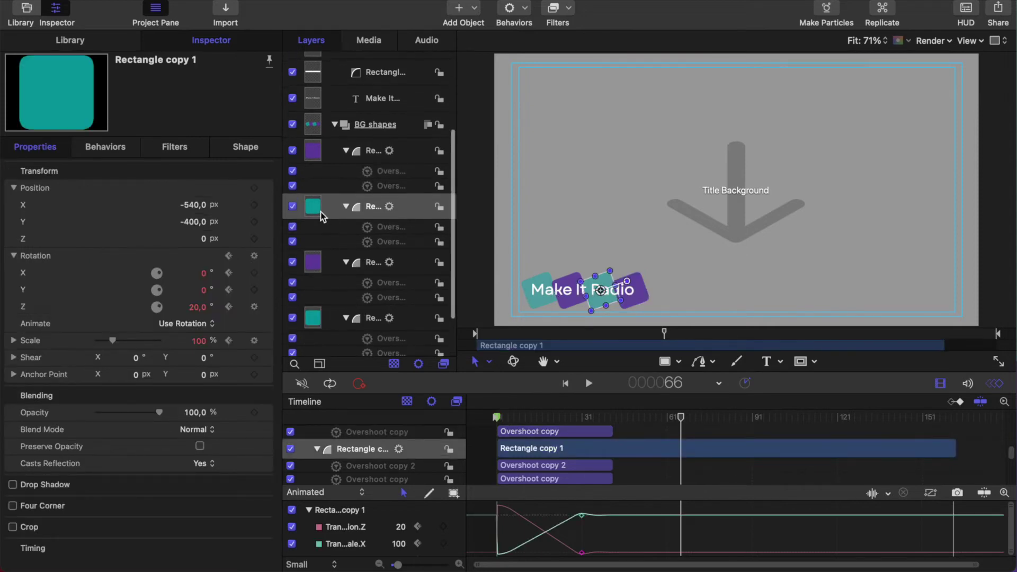
- Hide the Keyframe Editor to enlarge the timeline and select the Title Background layer
left_click(994, 383)
scroll(385, 498, "down", 2)
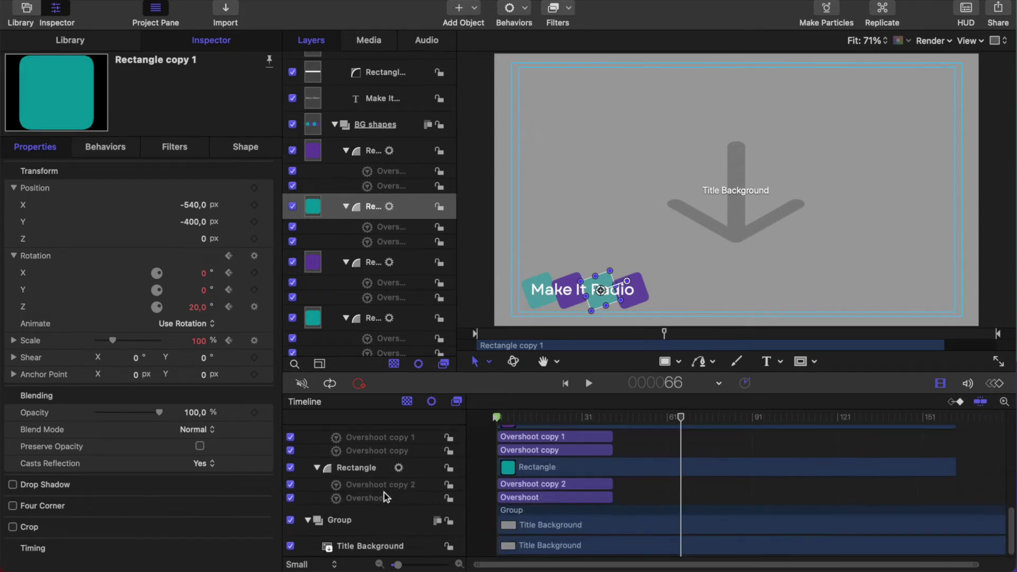
left_click(365, 546)
scroll(369, 508, "up", 1)
scroll(369, 508, "up", 5)
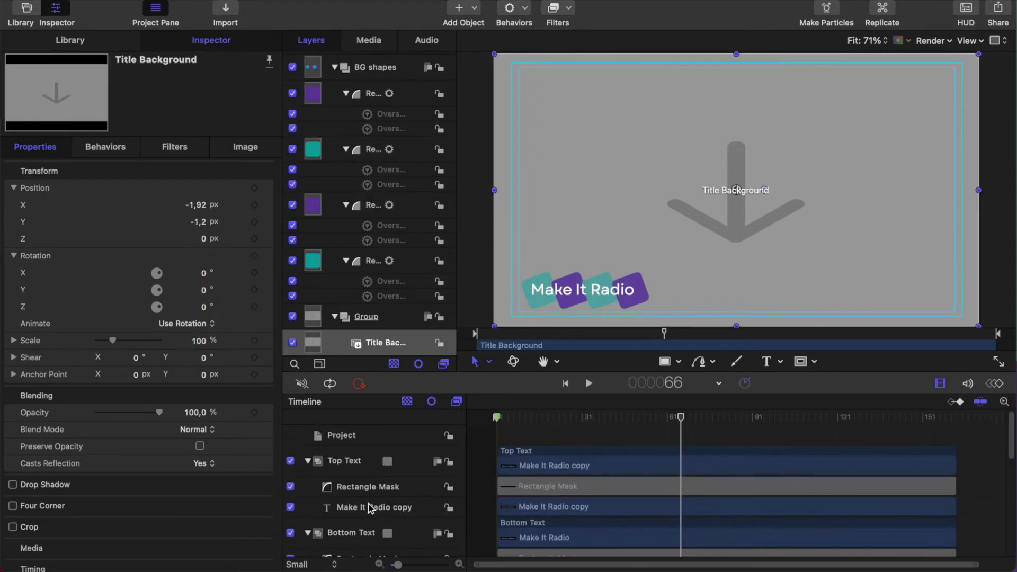
- Turn off Editable in FCP for the Top Text group's text layer and check that option on the Bottom Text group's text layer
left_click(370, 508)
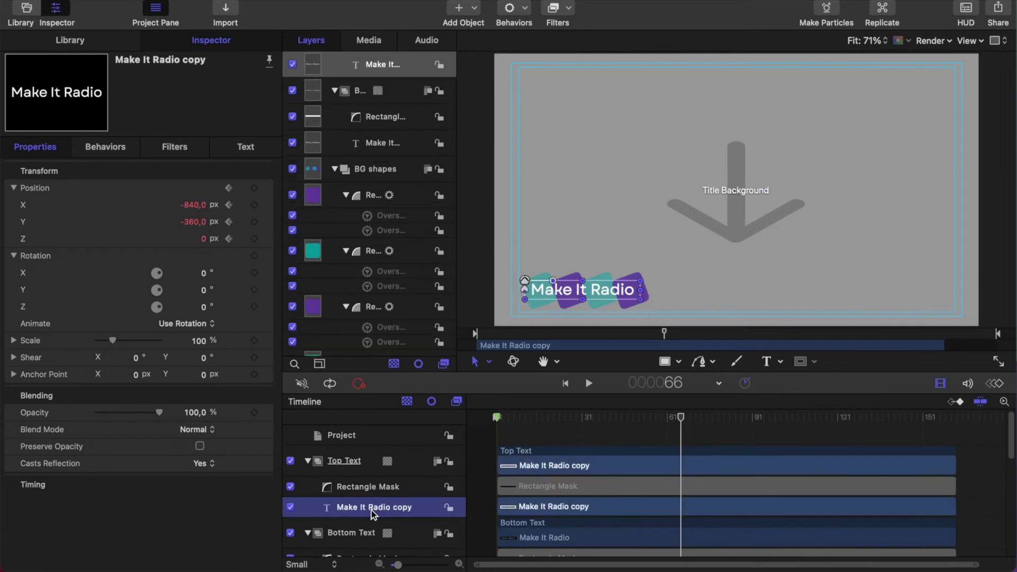
key("F4")
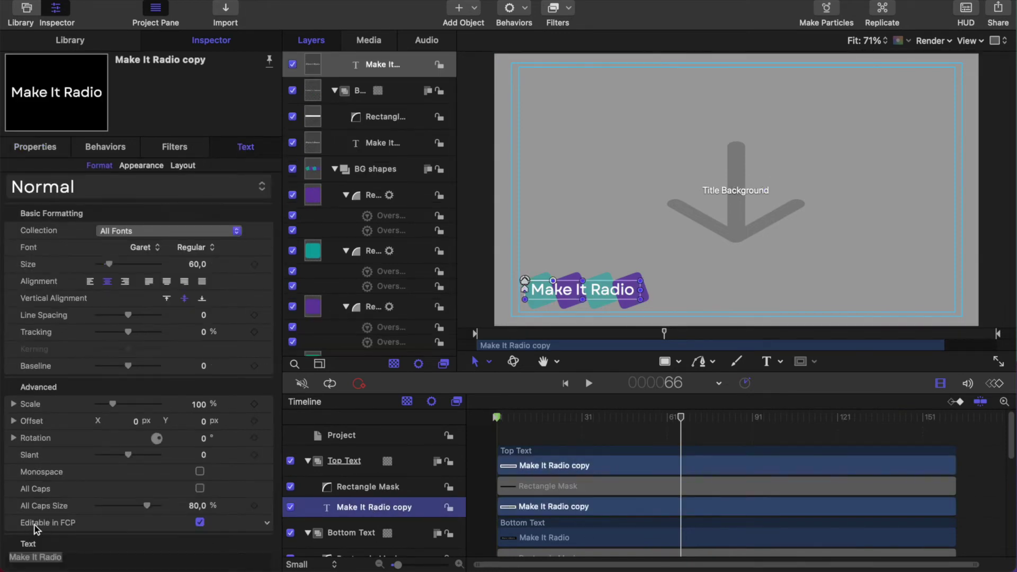
left_click(200, 522)
scroll(368, 496, "down", 3)
left_click(341, 504)
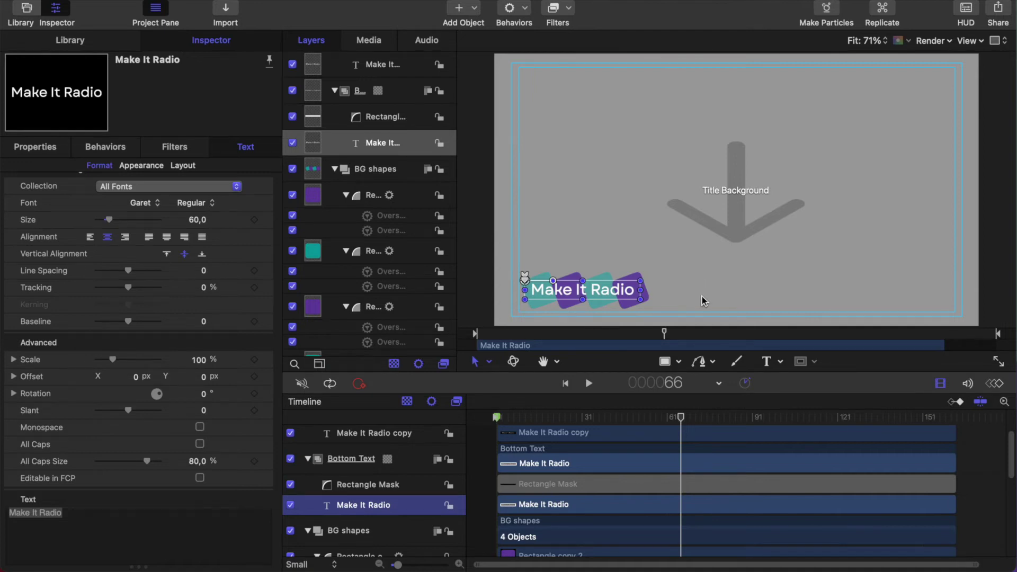
- Move the playhead to frame 55 and select the Project layer
scroll(696, 454, "up", 3)
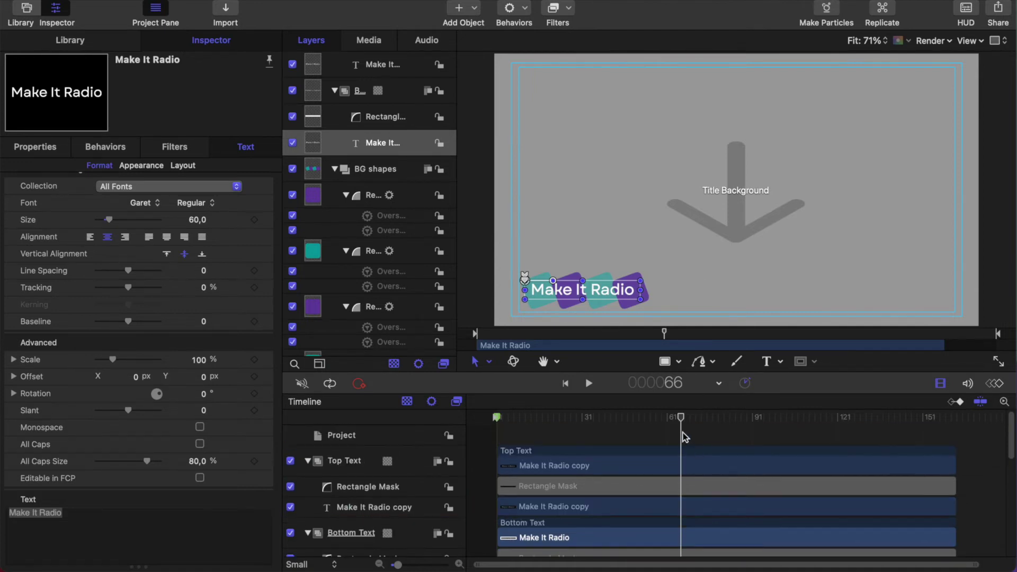
left_click_drag(681, 418, 650, 418)
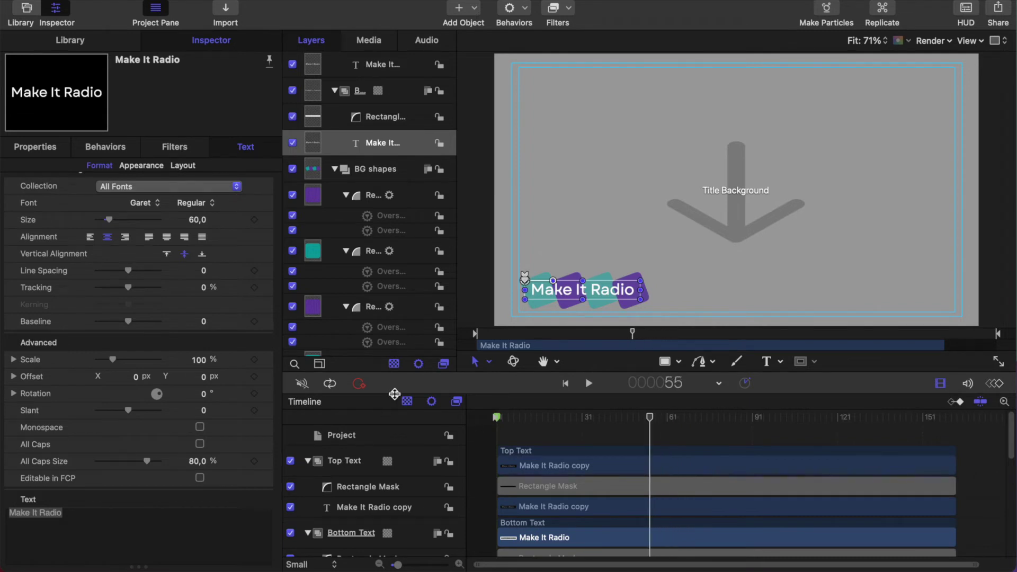
scroll(402, 259, "up", 3)
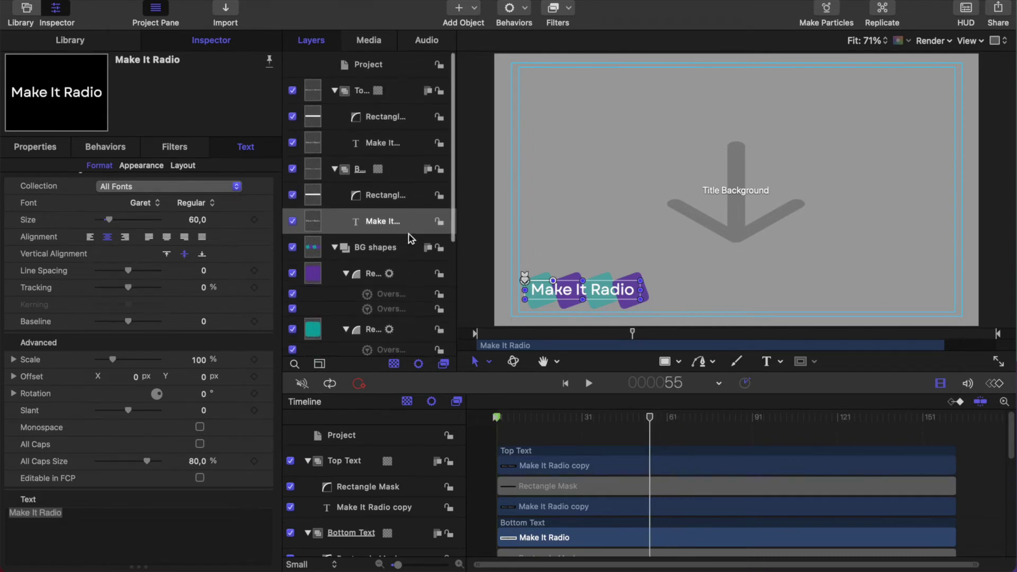
left_click(368, 72)
scroll(356, 112, "down", 5)
scroll(381, 286, "up", 5)
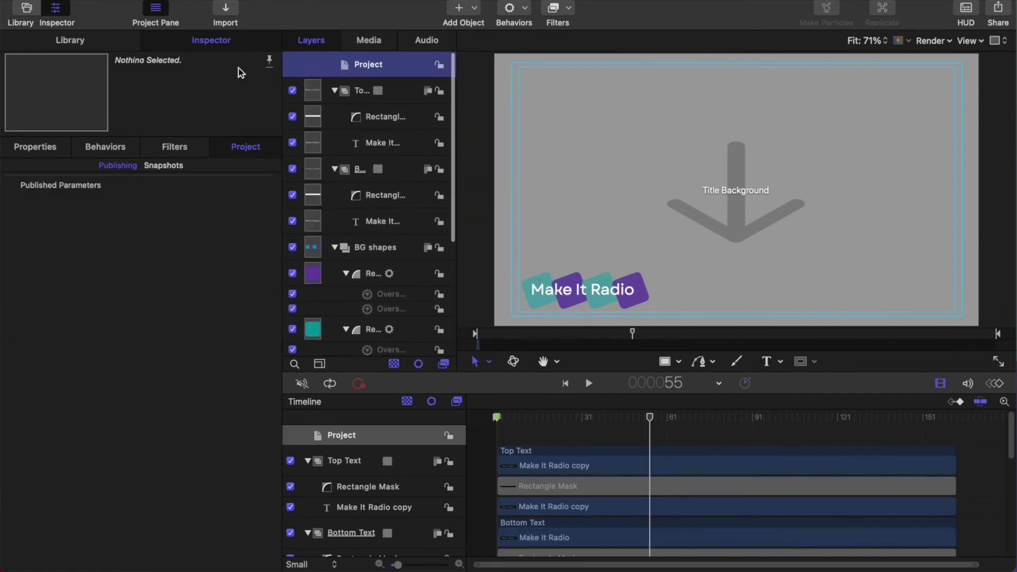
- Add a new group above the Top Text group, name it Track Name, and select it
right_click(396, 89)
left_click(421, 85)
left_click(111, 0)
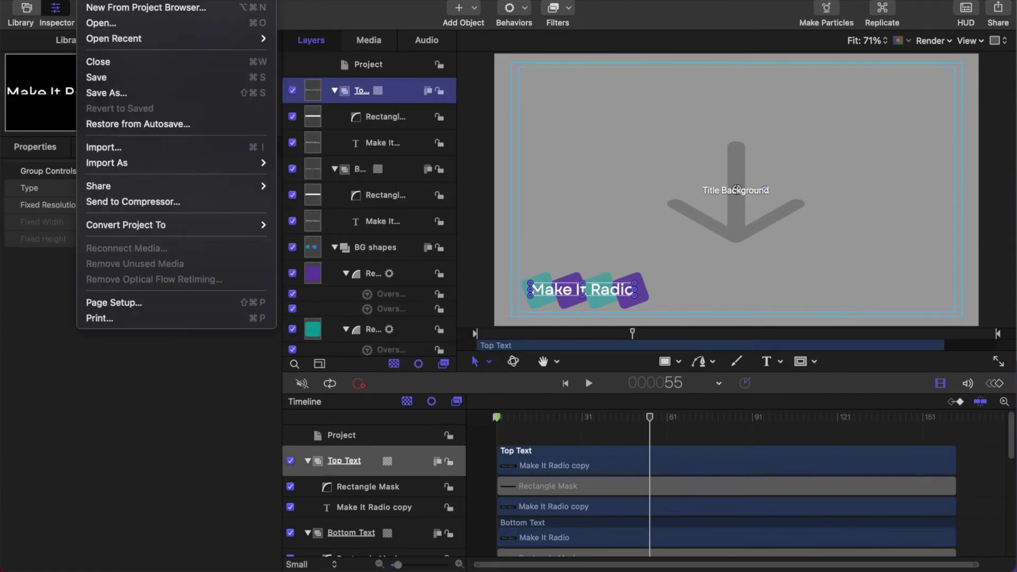
left_click(469, 8)
left_click(475, 31)
double_click(365, 97)
type("Track Name")
left_click(517, 166)
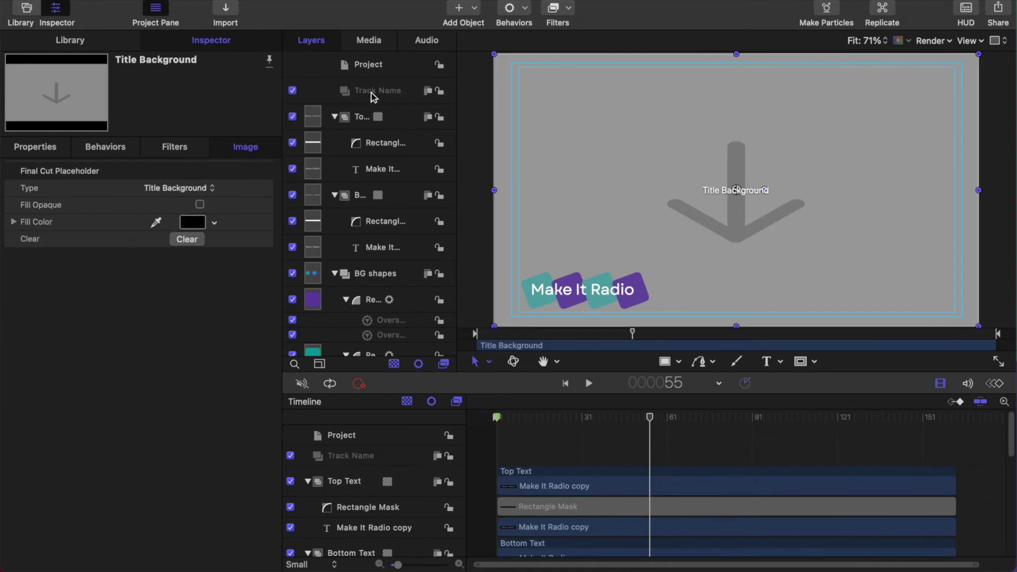
left_click(372, 93)
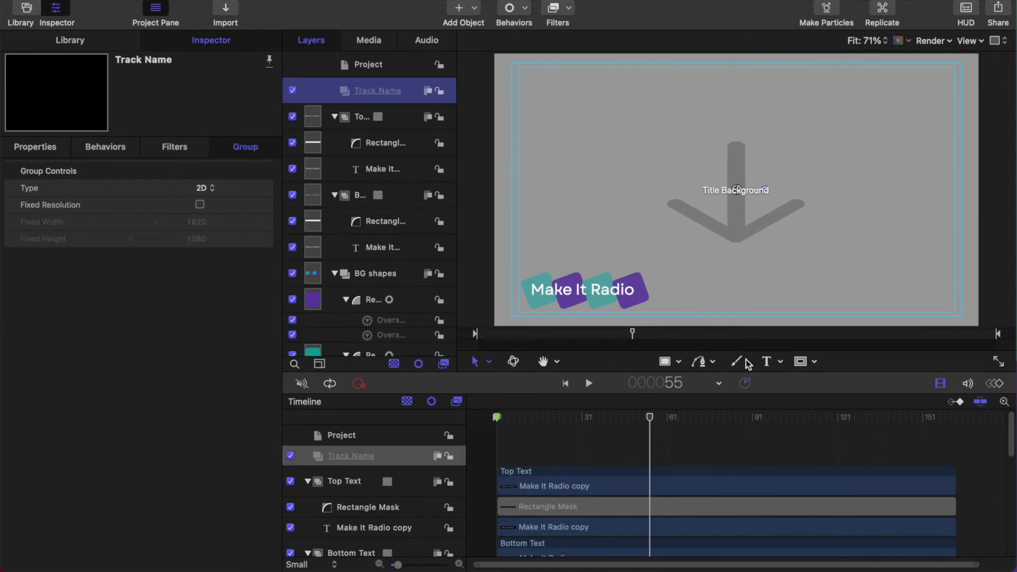
- Draw a text box beside the last purple square in the Track Name group and enter "Track Name Here" at size 60
left_click(766, 364)
left_click(779, 362)
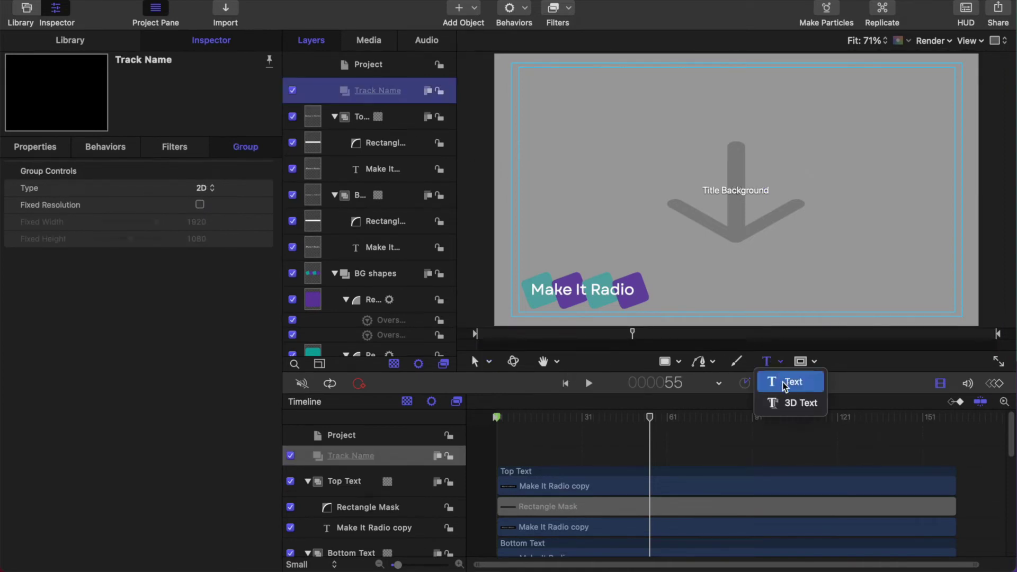
left_click(784, 382)
left_click_drag(650, 286, 857, 299)
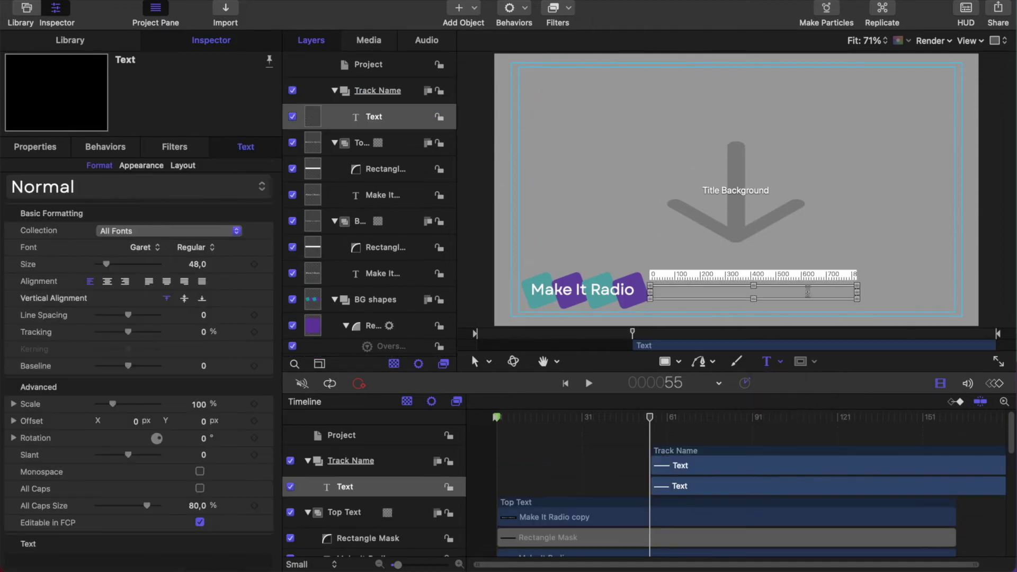
left_click(90, 2)
left_click(97, 78)
type("MakeItLower3rd")
left_click(626, 350)
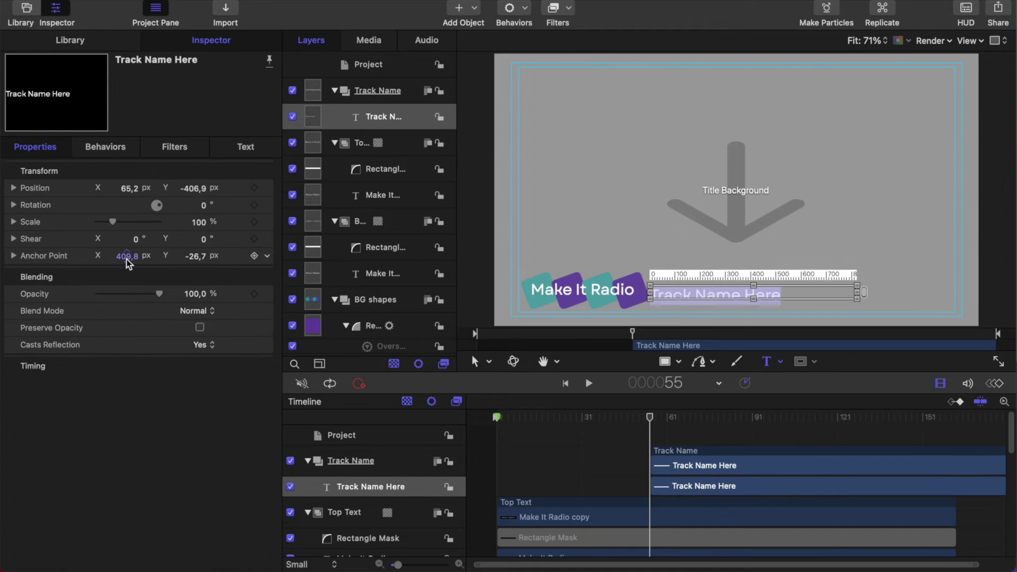
left_click(245, 147)
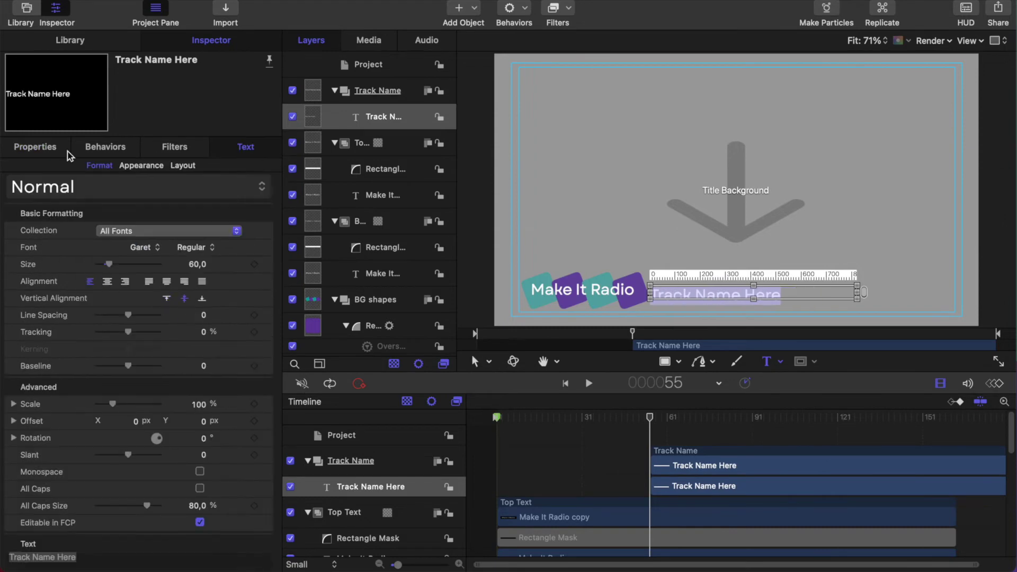
- Set the track name text's Anchor Point to 0 px on both X and Y
left_click(58, 149)
left_click_drag(856, 299, 863, 311)
key("Escape")
double_click(129, 257)
type("0")
key("Tab")
type("0")
left_click(170, 411)
left_click(245, 146)
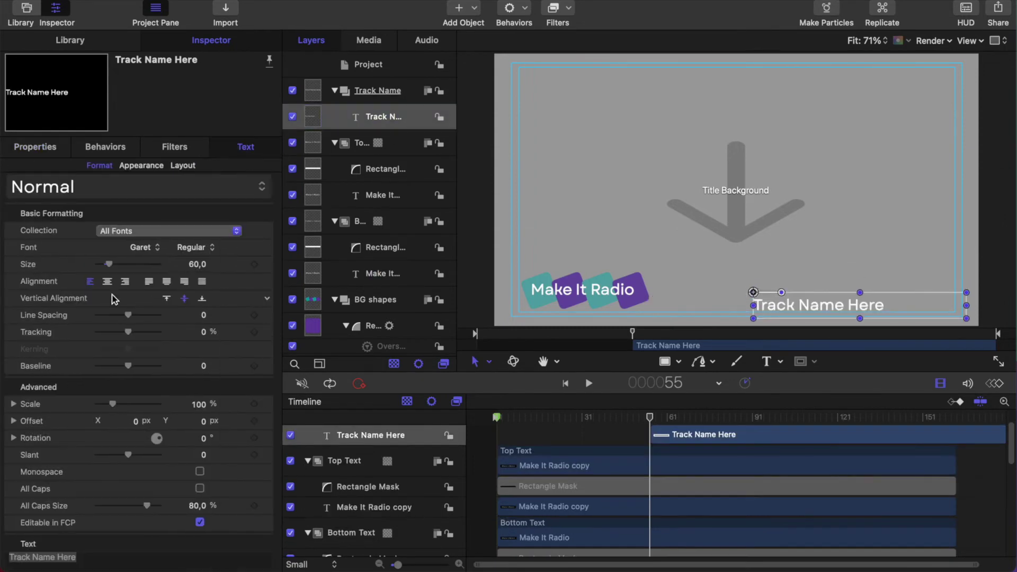
- Position the track name text just beside the last purple square, at X about -336 px and Y -350 px
left_click(35, 147)
left_click_drag(129, 189, 53, 189)
mouse_move(193, 189)
left_mouse_down()
mouse_move(211, 188)
mouse_move(198, 188)
left_mouse_up()
left_click(383, 195)
left_click(383, 117)
left_click_drag(123, 189, 135, 189)
left_click(164, 373)
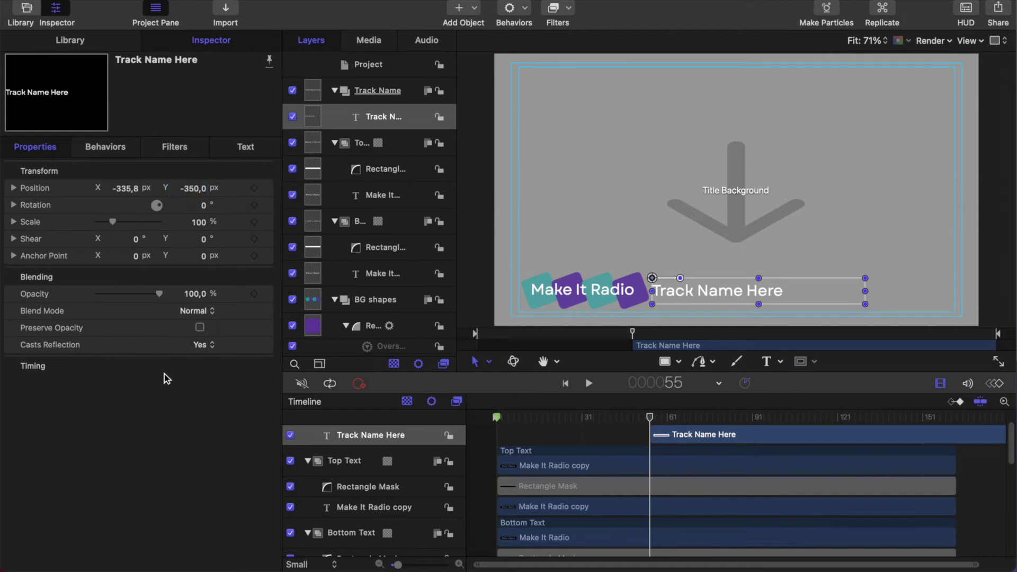
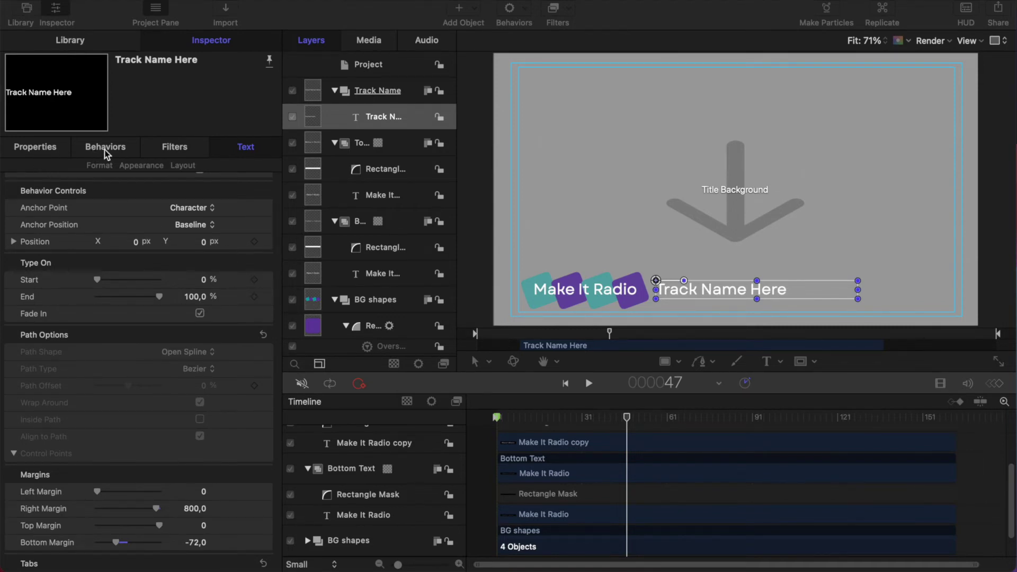
- Draw a rectangle about 735 px wide across the track name text in the Track Name group and place it beneath the text layer
left_click(666, 364)
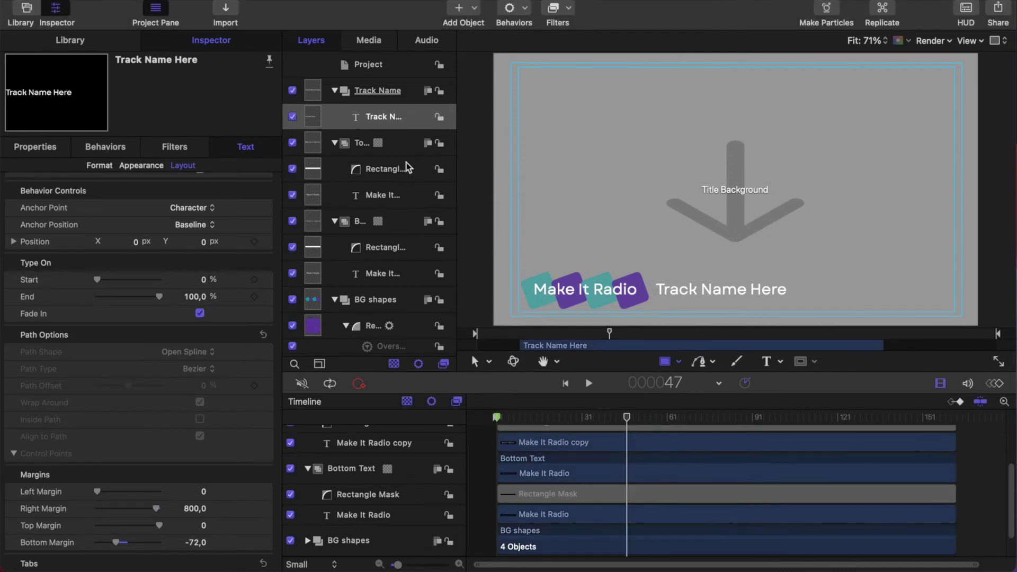
left_click(394, 92)
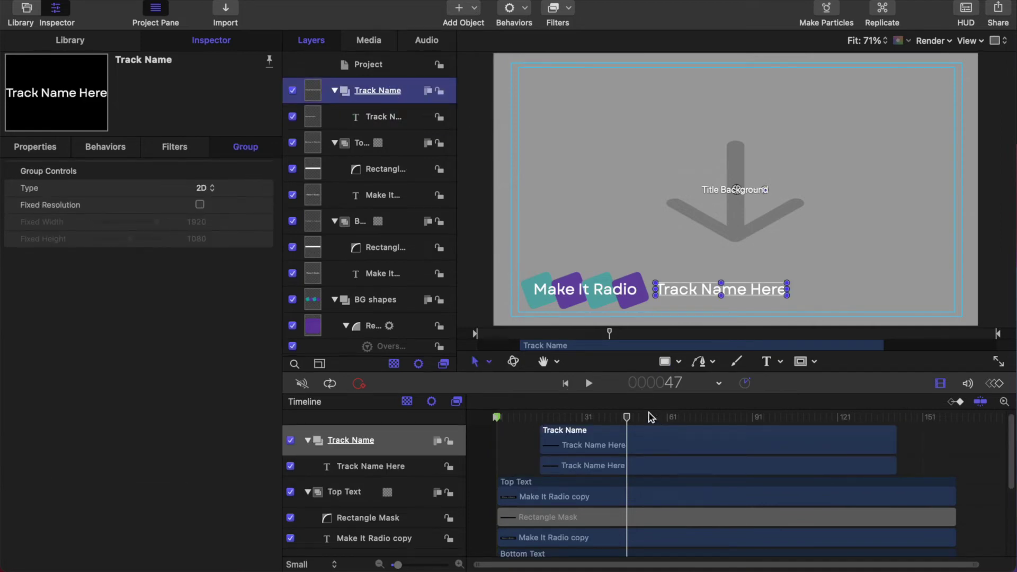
left_click(665, 362)
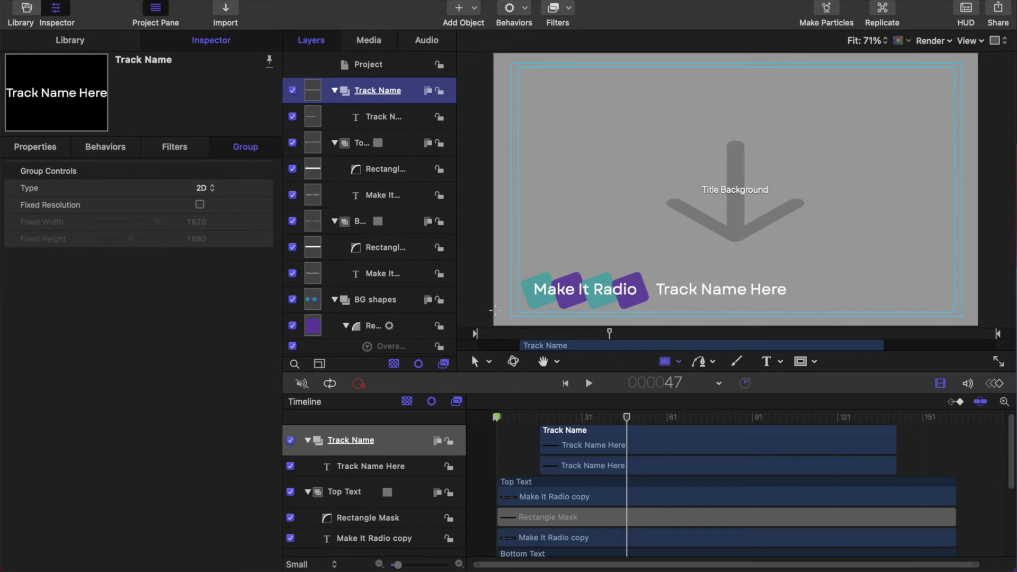
left_click(678, 362)
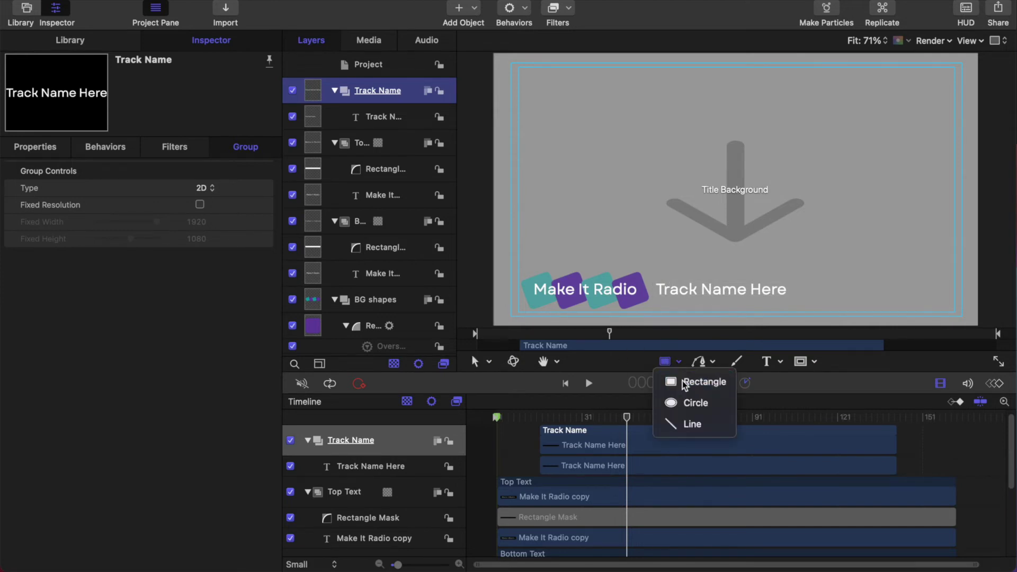
left_click(684, 382)
left_click_drag(643, 284, 830, 299)
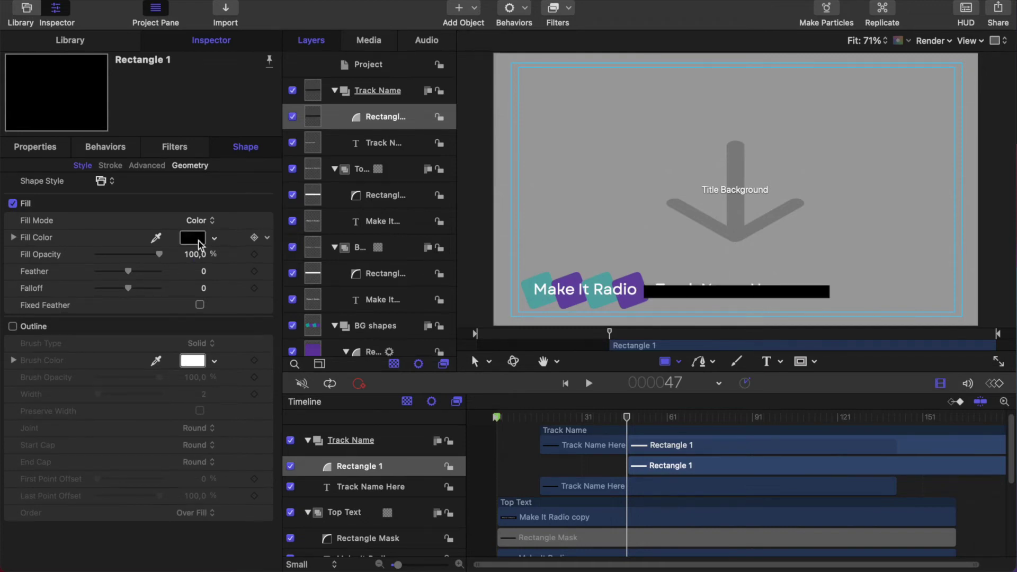
left_click_drag(385, 120, 385, 153)
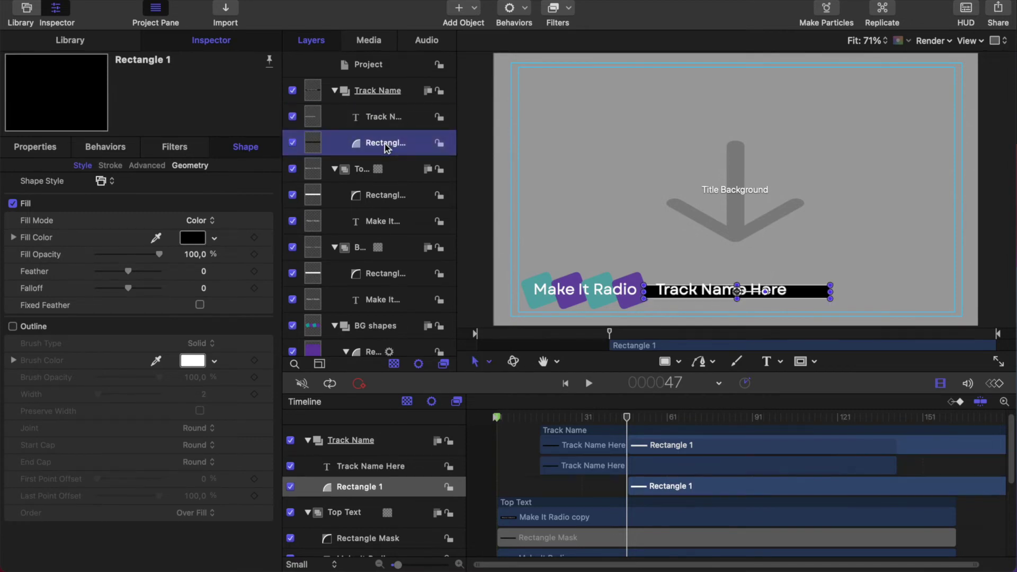
- Set the rectangle's width to 720, height to 72 and Roundness to 10, and its Y position to -395 px
left_click(190, 166)
left_click_drag(194, 270, 194, 257)
double_click(194, 253)
type("720")
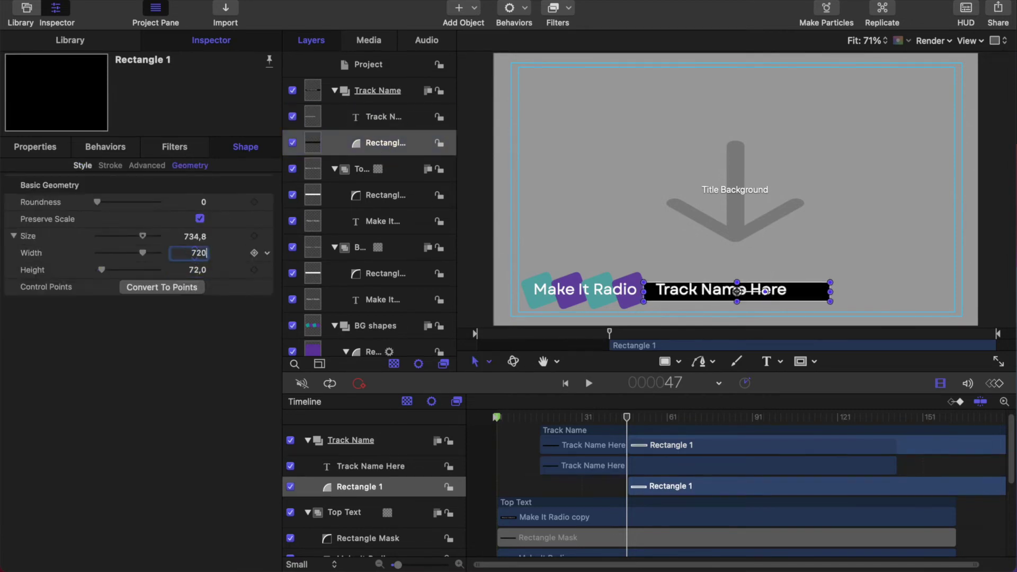
key("Return")
left_click(34, 147)
left_click_drag(193, 192, 193, 189)
left_click(244, 146)
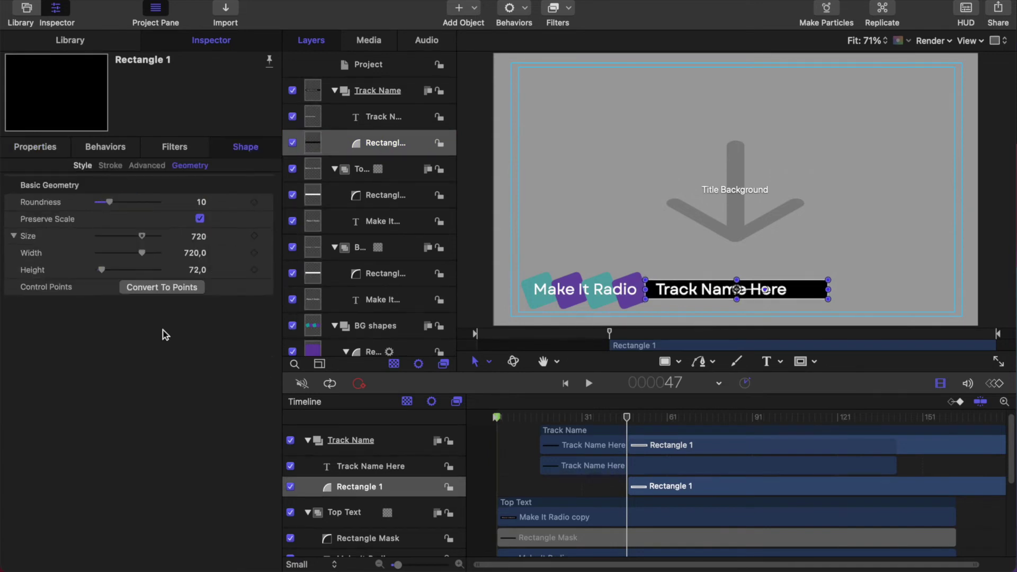
- Shift the rectangle's clip to start together with the track name text, and move the Track Name group beneath BG shapes
left_click_drag(733, 487, 644, 487)
mouse_move(626, 419)
left_mouse_down()
mouse_move(529, 418)
mouse_move(608, 424)
left_mouse_up()
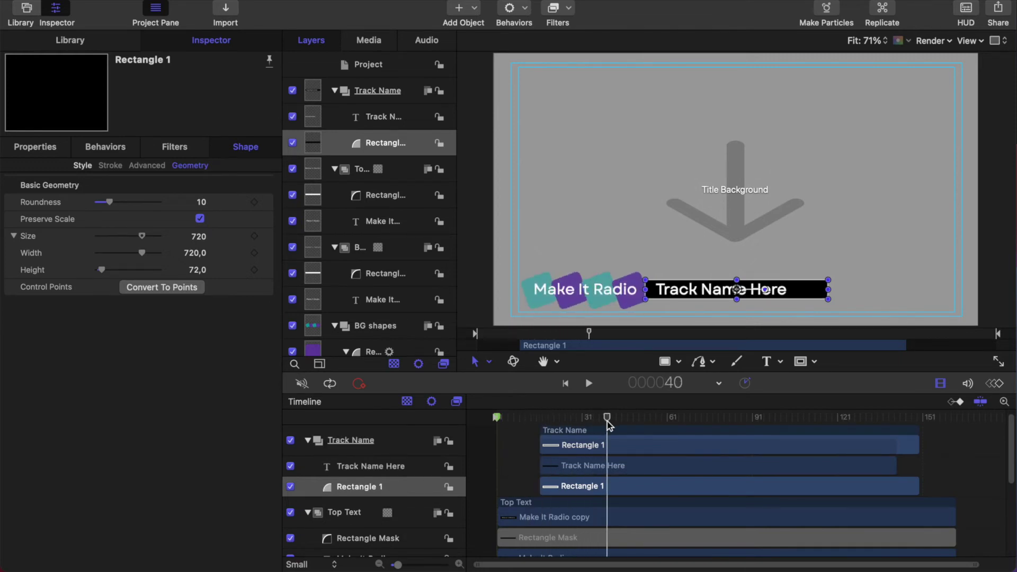
mouse_move(608, 424)
left_mouse_down()
mouse_move(536, 420)
mouse_move(591, 421)
left_mouse_up()
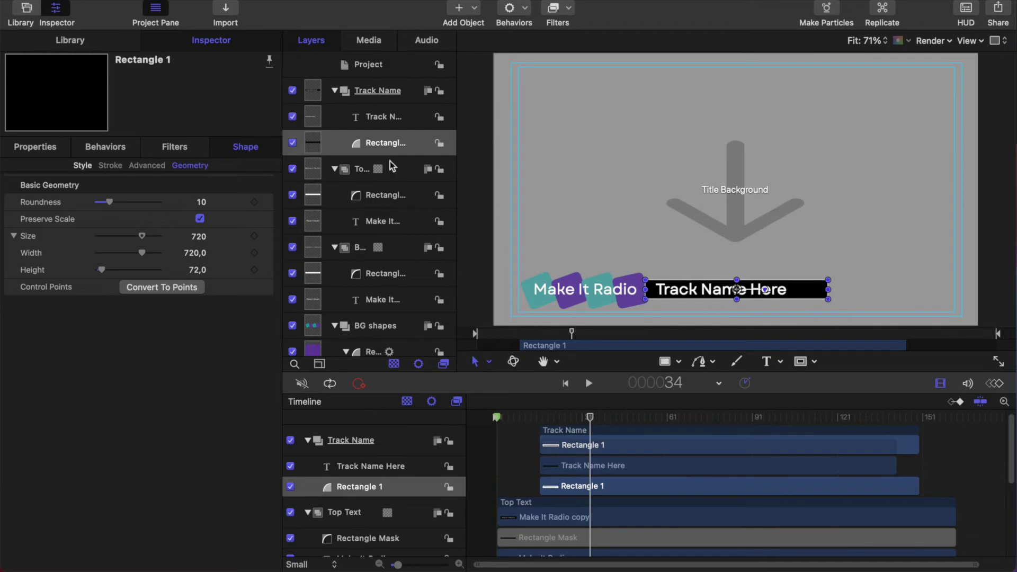
left_click_drag(385, 88, 305, 236)
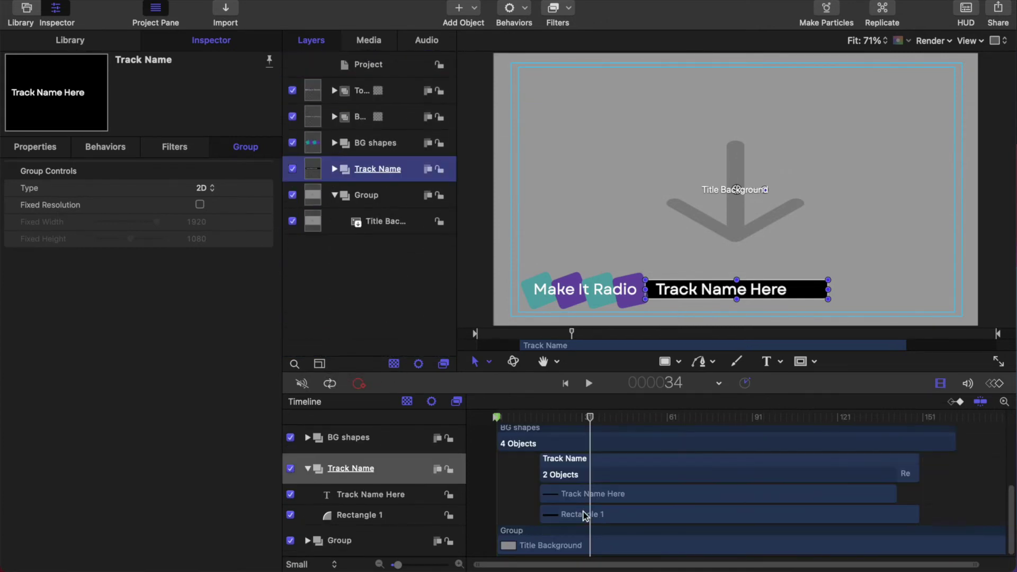
- Move the playhead to frame 24 and shift the rectangle to X -48 px so it tucks behind the last purple square
left_click(586, 418)
left_click_drag(586, 419, 562, 419)
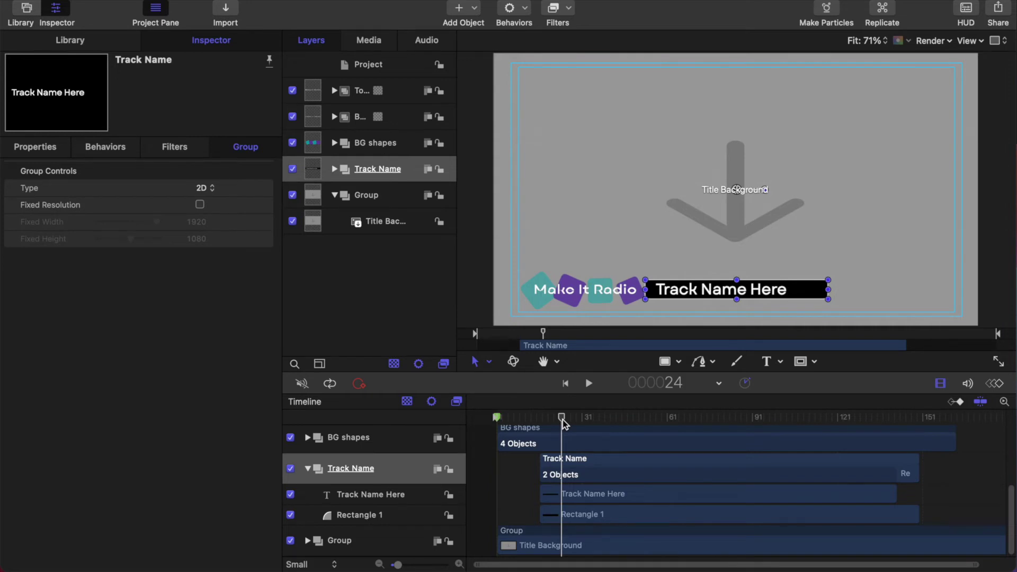
left_click(568, 514)
left_click(41, 149)
left_click_drag(135, 188, 138, 192)
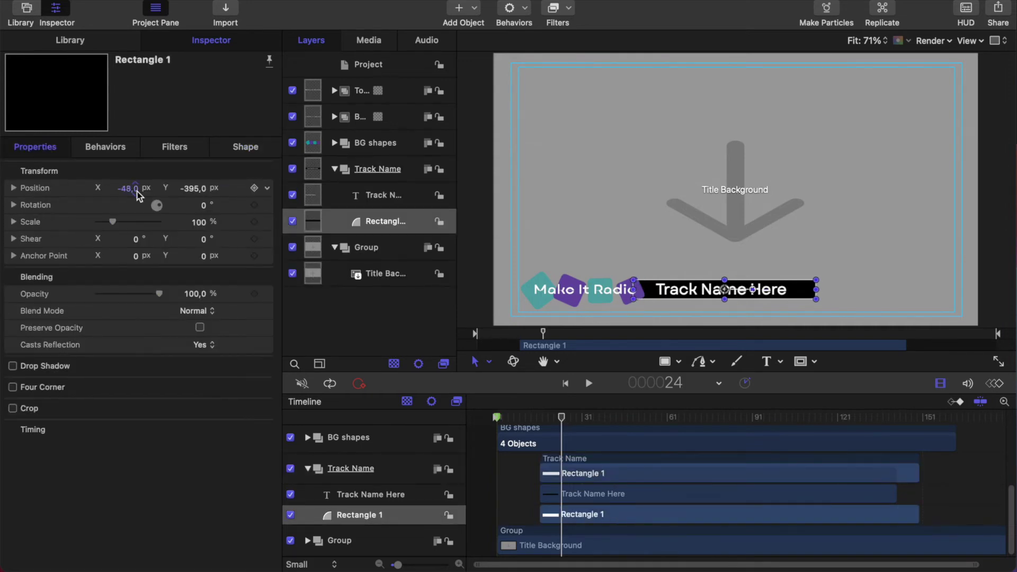
- Start the rectangle and track name text clips at frame 25 and extend both to the end of the project
left_click_drag(553, 513, 608, 498)
left_click(625, 516)
key("Right")
left_click(905, 517)
scroll(956, 525, "right", 2)
left_click_drag(914, 515, 974, 529)
left_click_drag(891, 495, 975, 498)
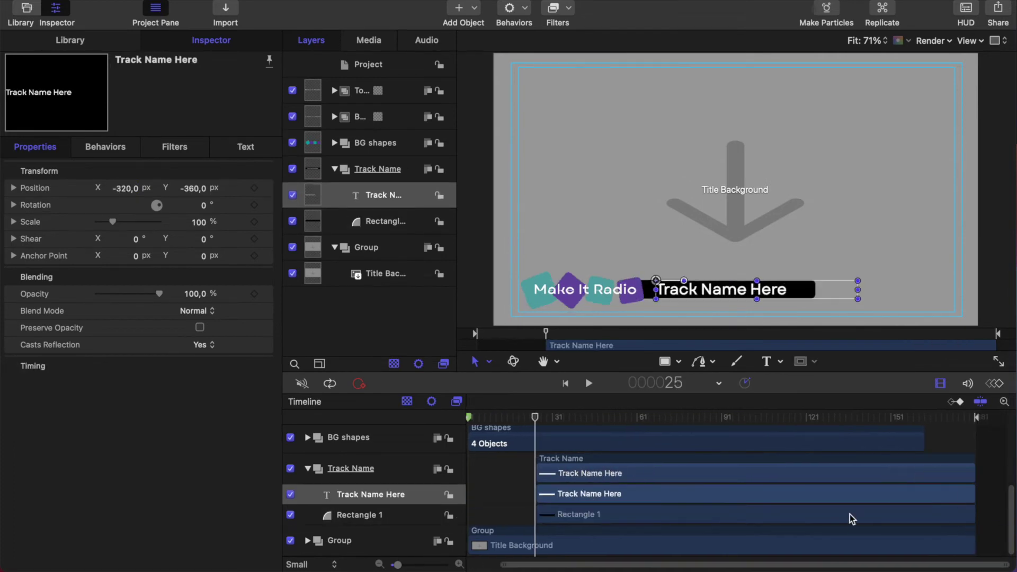
- Set the opacity of the rectangle behind the track name to 60%
left_click(587, 520)
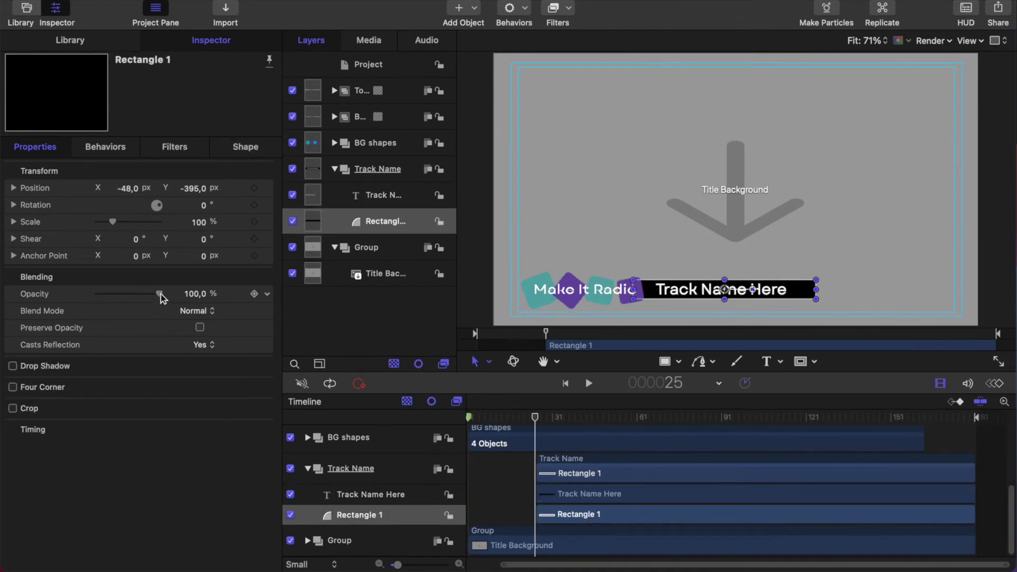
mouse_move(160, 294)
left_mouse_down()
mouse_move(130, 298)
mouse_move(144, 297)
left_mouse_up()
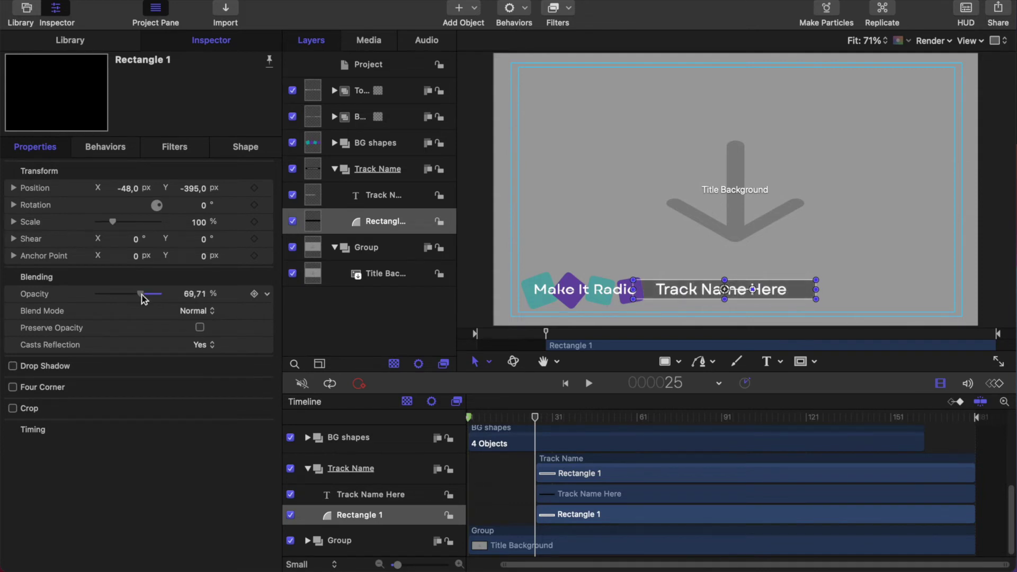
left_click(190, 299)
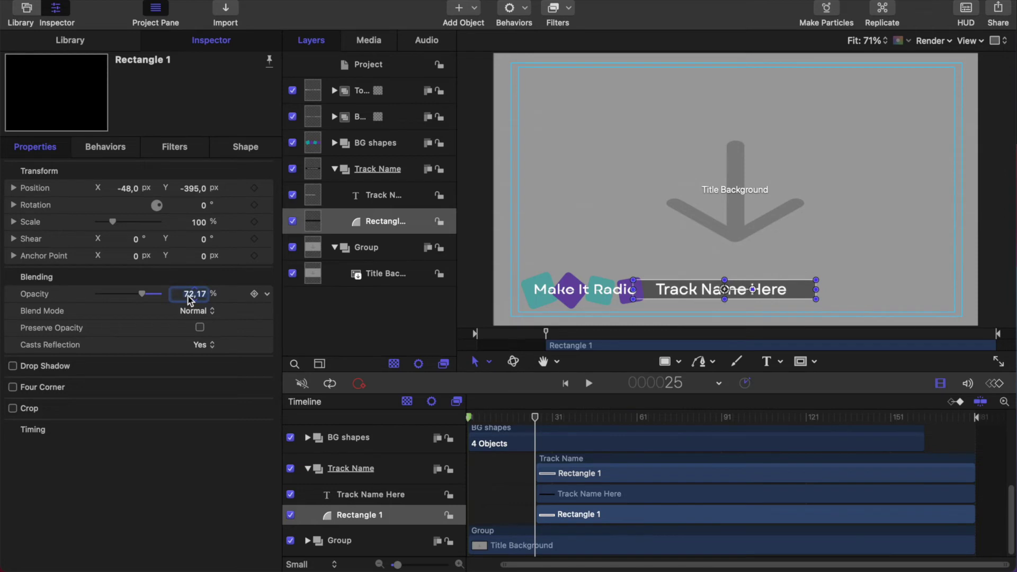
type("60")
key("Return")
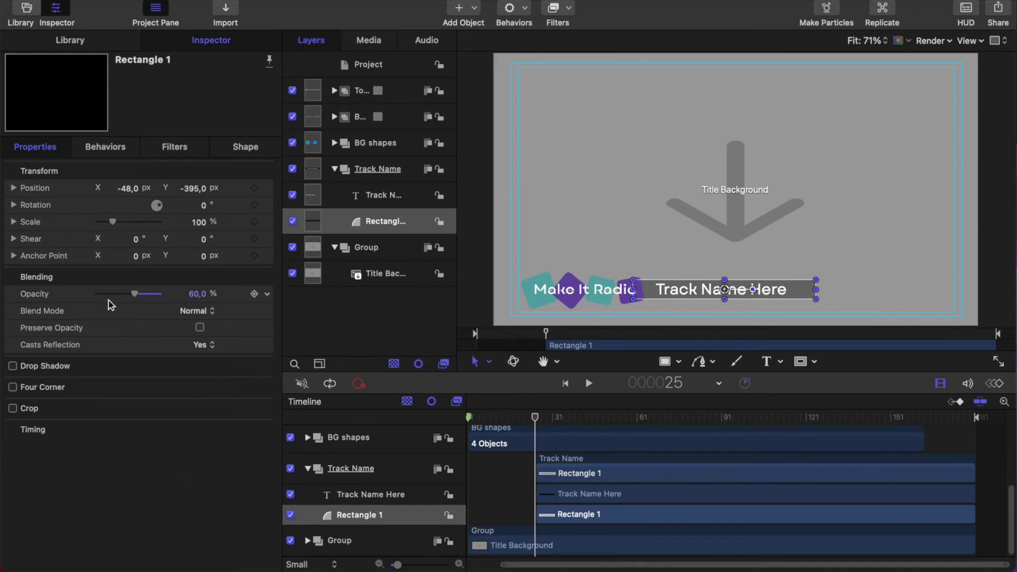
- Add Position keyframes to the rectangle at frames 25 and 55, and expand its Scale parameter into separate axes
left_click(255, 188)
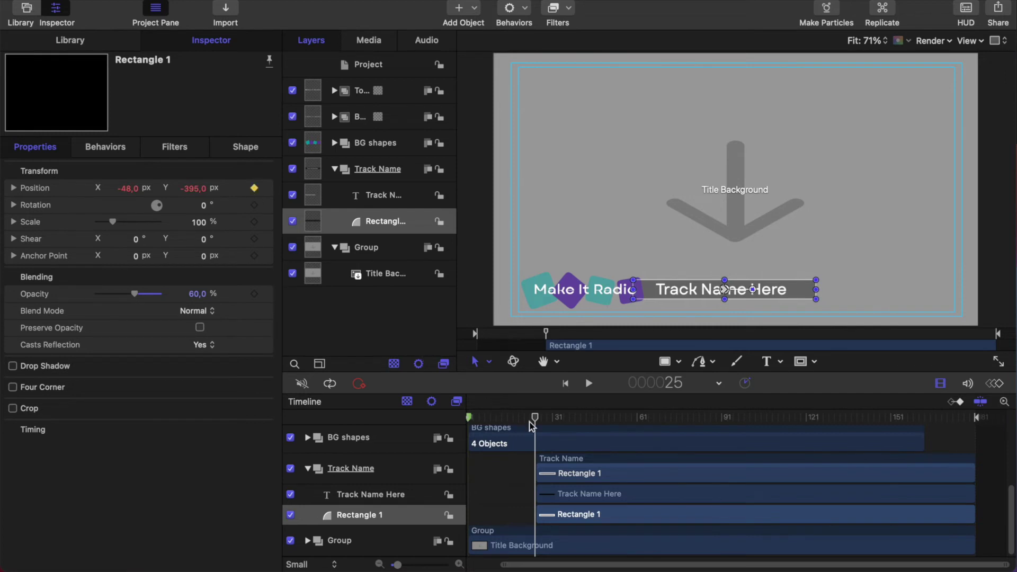
left_click_drag(536, 420, 620, 421)
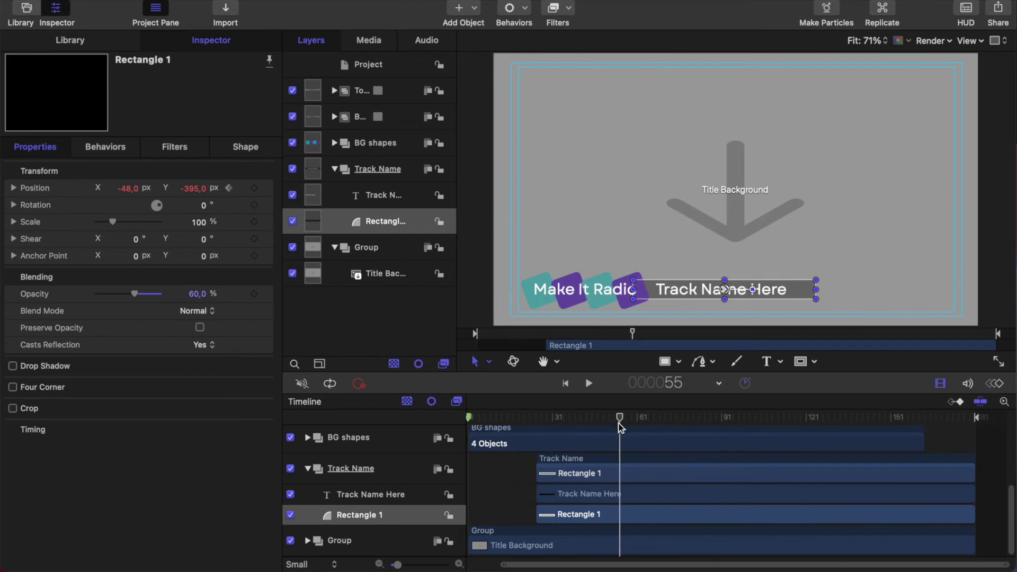
left_click(254, 188)
left_click(14, 222)
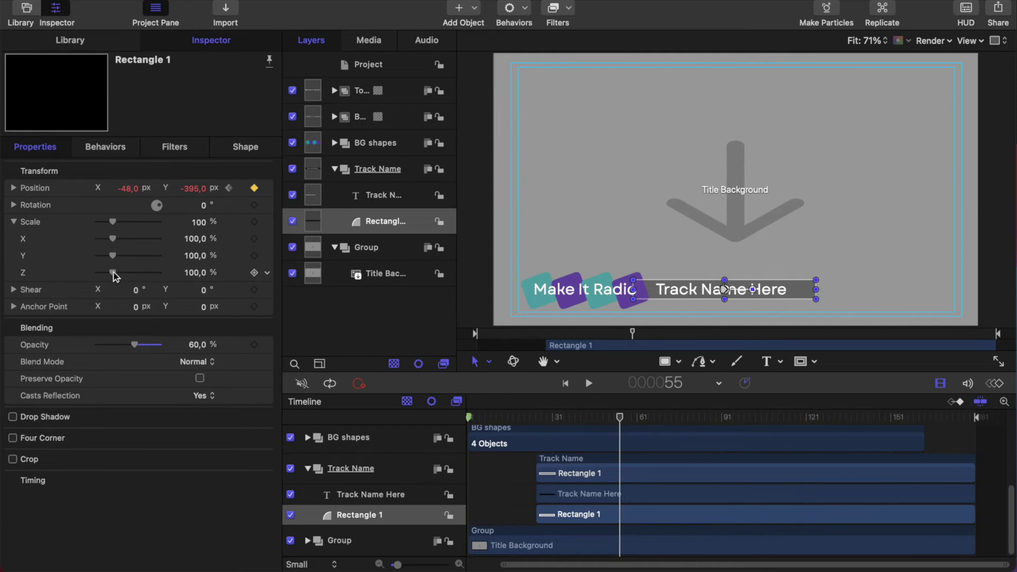
- Keyframe the rectangle's X scale at 100% on frame 55 and 0% on frame 25, shifting its frame 25 X position to about -412 px
left_click_drag(113, 238, 93, 259)
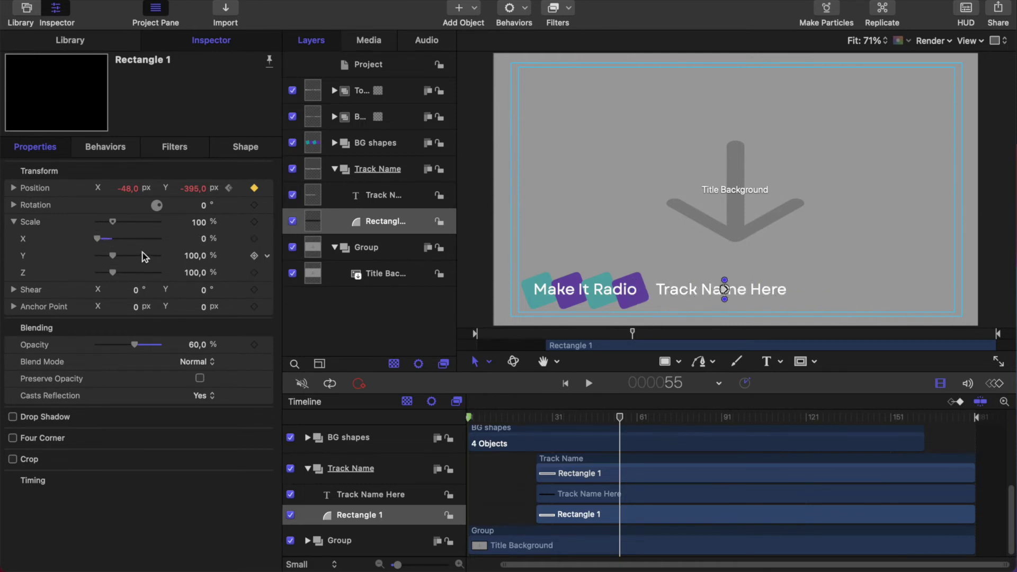
key("super+z")
left_click(254, 239)
left_click_drag(619, 418, 537, 424)
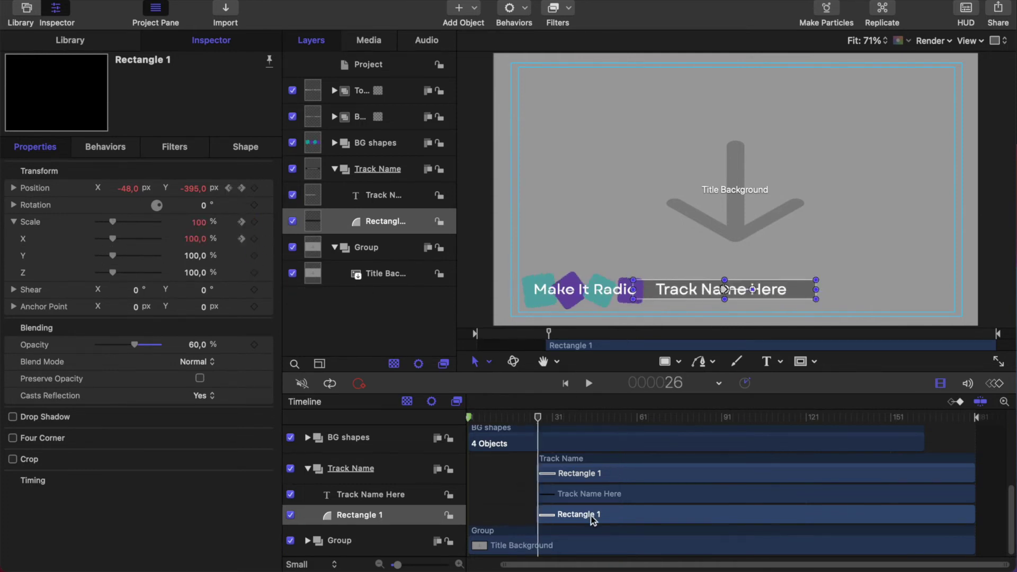
key("Left")
left_click_drag(112, 239, 95, 239)
left_click_drag(128, 188, 127, 188)
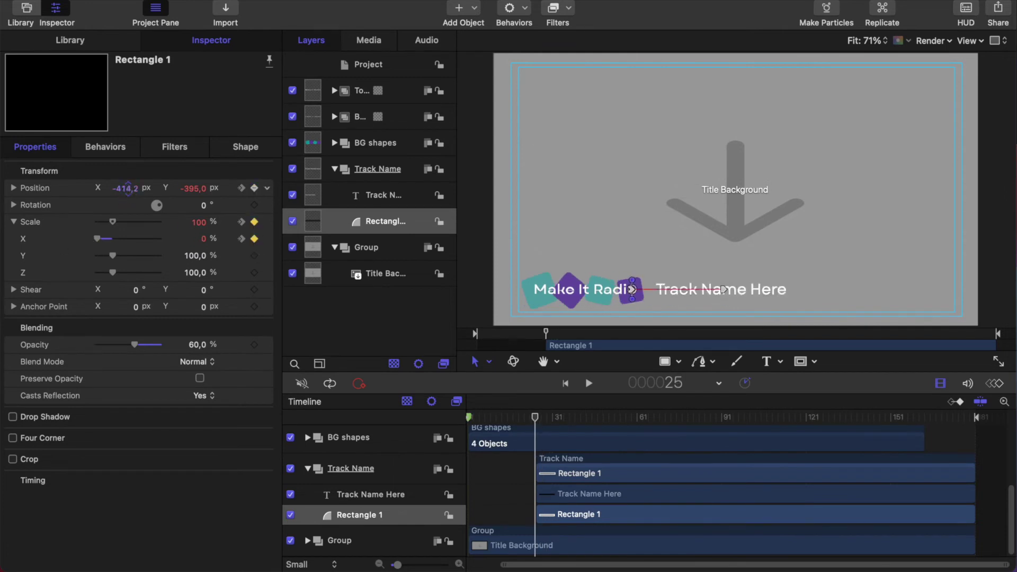
- Match the easing of the rectangle's X position and X scale curves so both slow into their frame 55 keyframes
left_click_drag(535, 418, 584, 426)
left_click(998, 383)
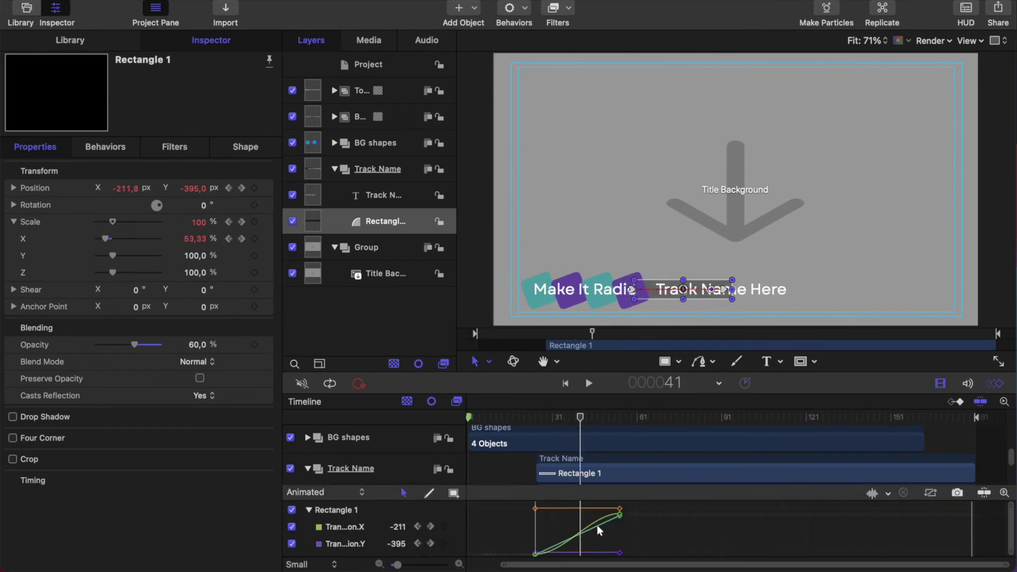
right_click(610, 522)
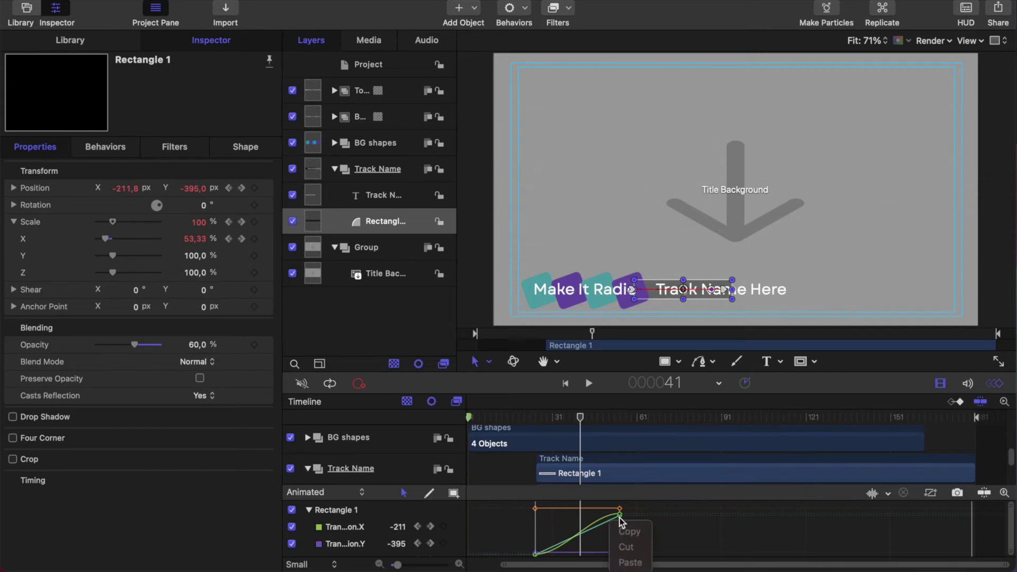
right_click(619, 516)
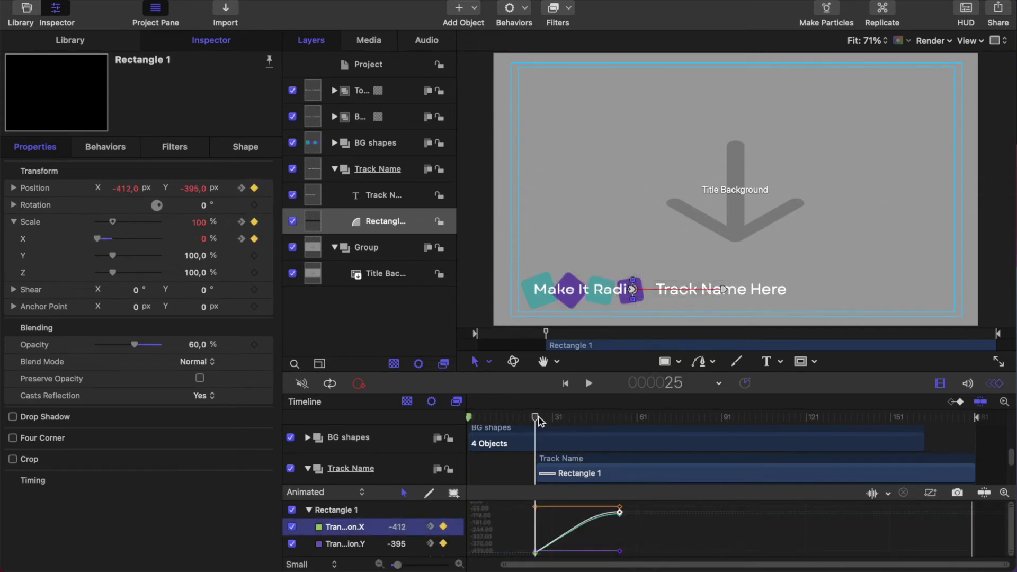
left_click_drag(536, 418, 620, 427)
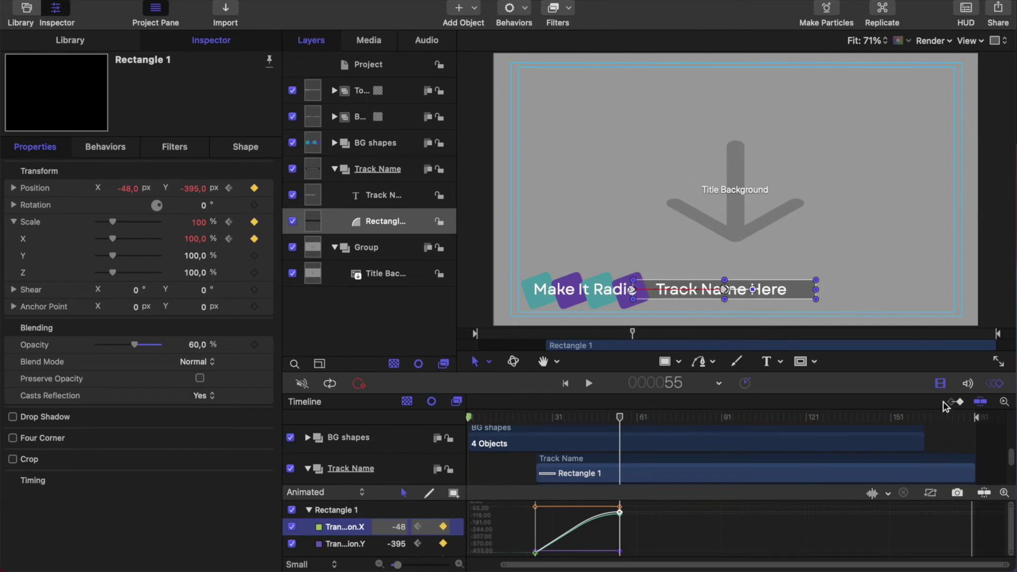
left_click(993, 387)
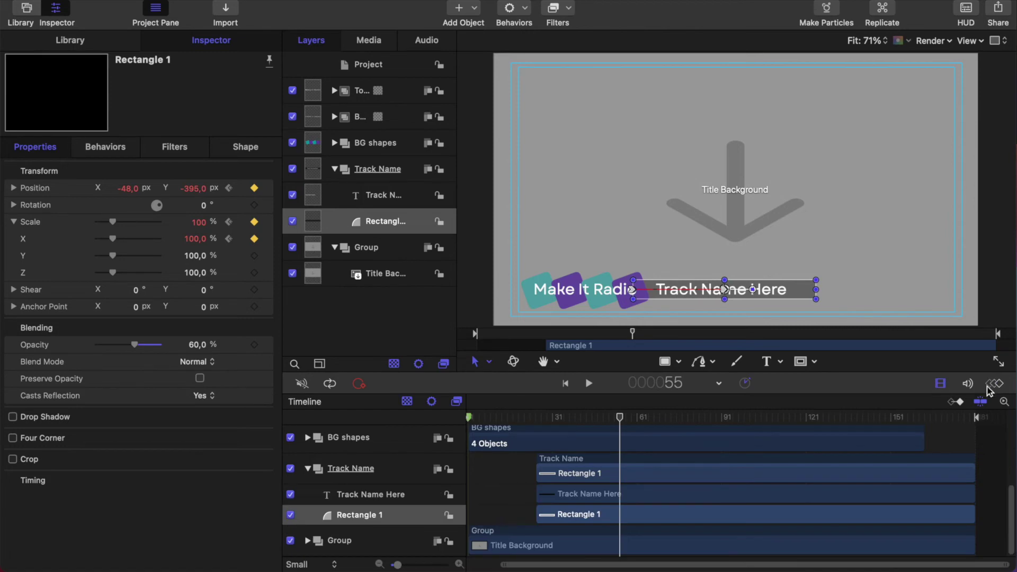
- Keyframe the rectangle's Y scale at 20% on frame 55 and 100% on frame 71
left_click(607, 496)
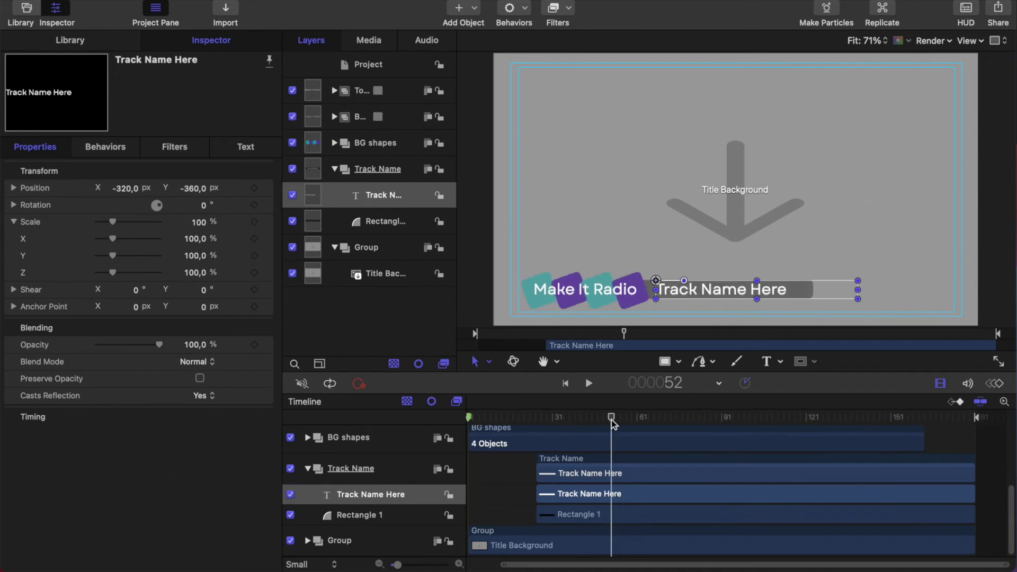
left_click(633, 514)
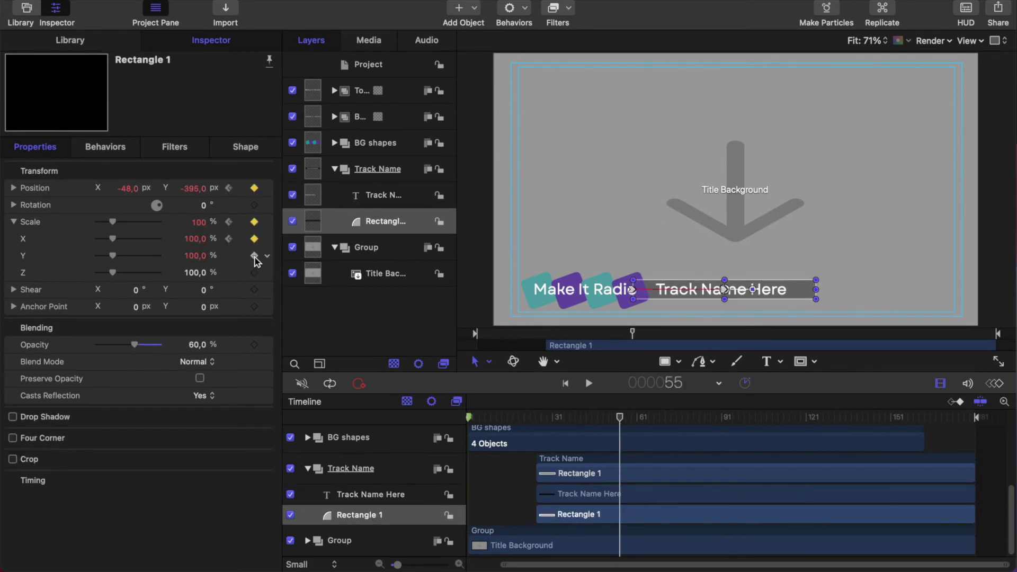
left_click_drag(201, 256, 175, 256)
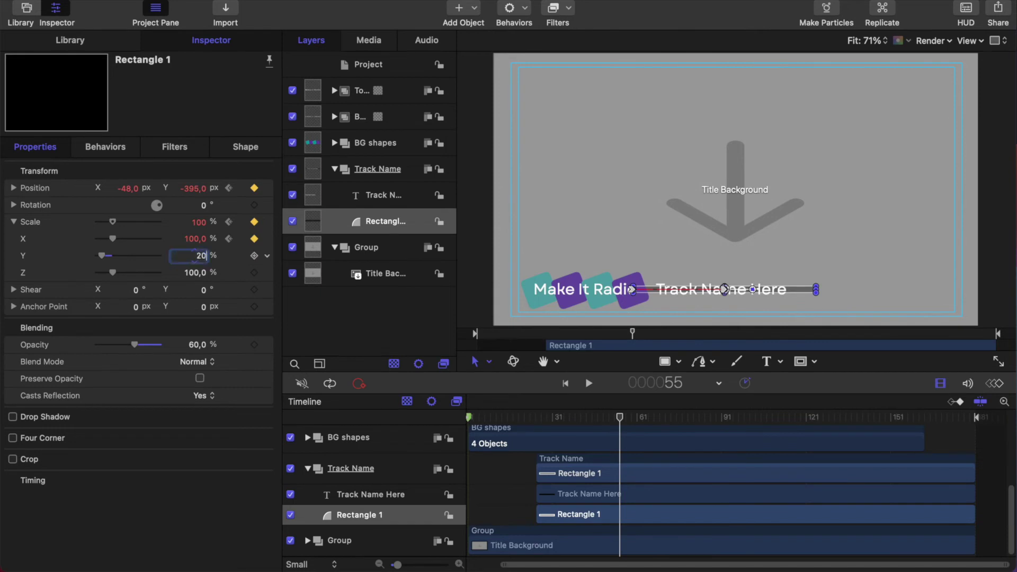
left_click_drag(620, 418, 666, 425)
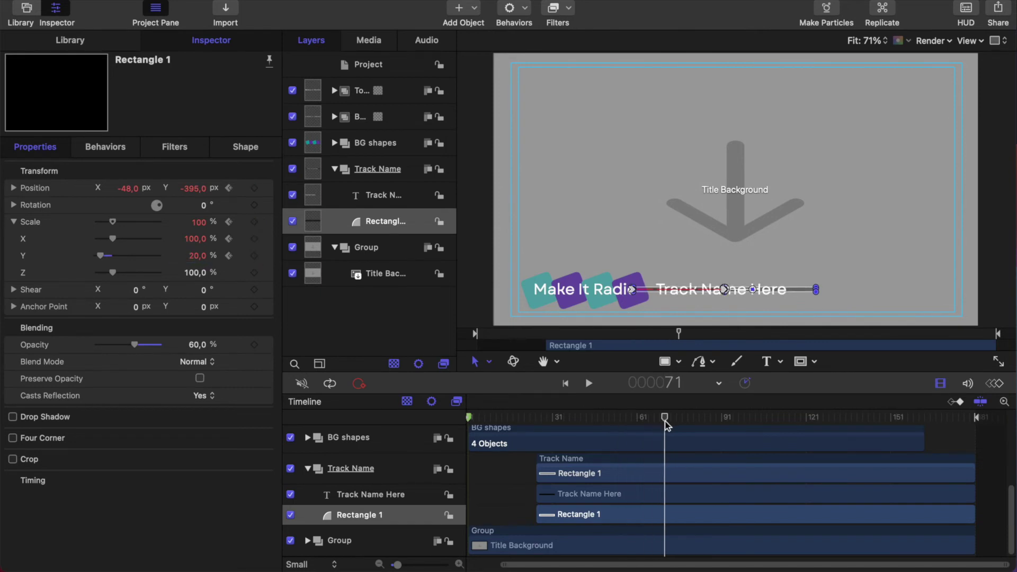
left_click(191, 256)
type("100")
key("Return")
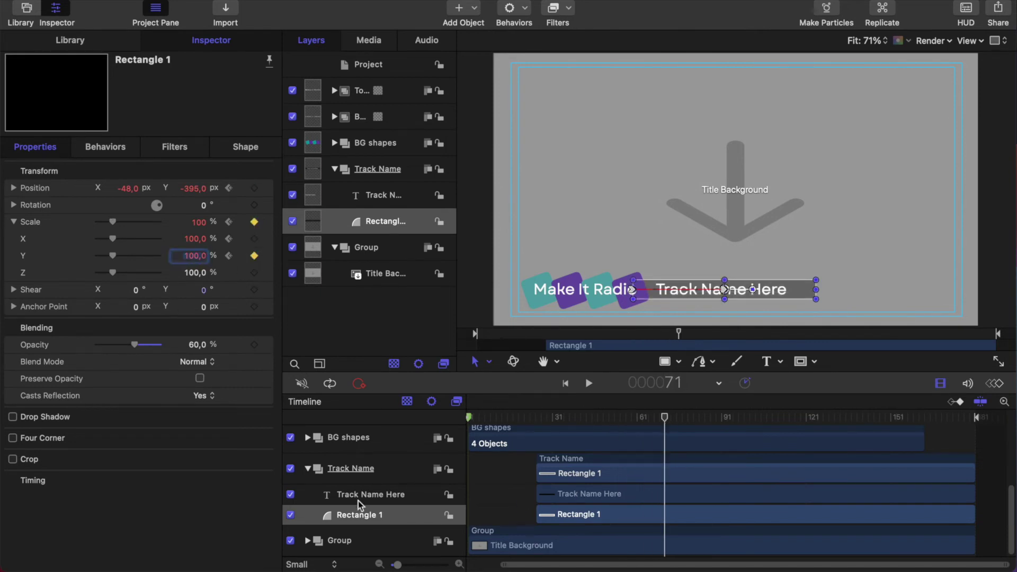
- Move the rectangle out of the Track Name group into its own group directly beneath it
left_click(307, 438)
scroll(362, 482, "down", 4)
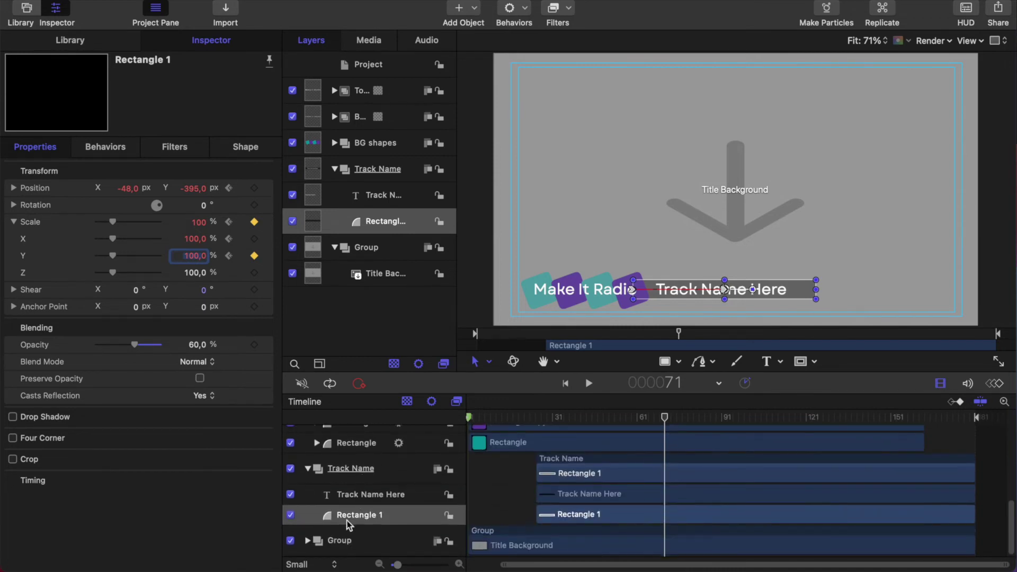
left_click_drag(350, 515, 371, 521)
scroll(342, 512, "down", 2)
left_click(351, 496)
scroll(524, 519, "down", 5)
left_click(307, 438)
- Draw a rectangle mask on the Track Name group, about 601 px wide around the track name text
left_click(353, 479)
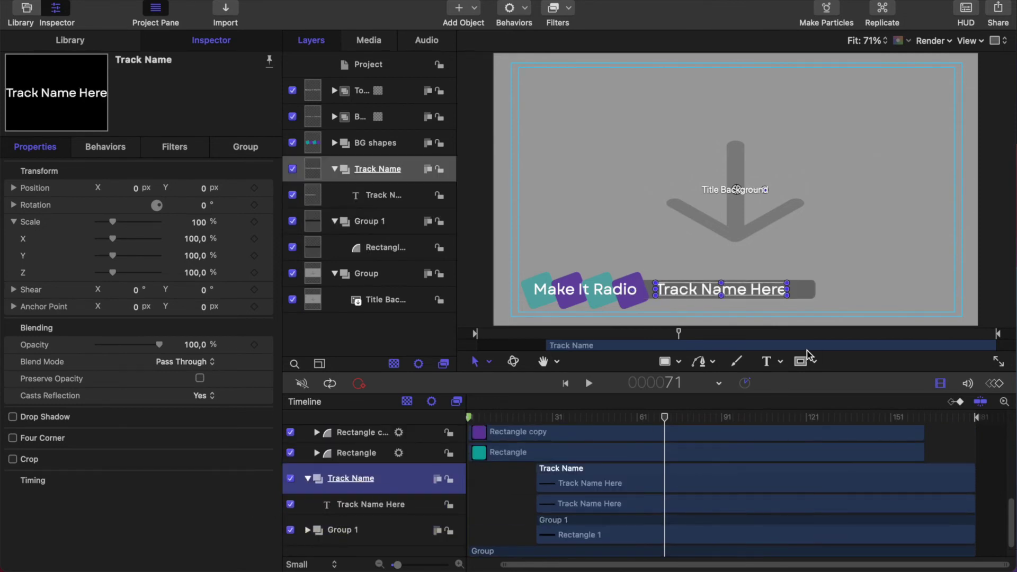
left_click(801, 364)
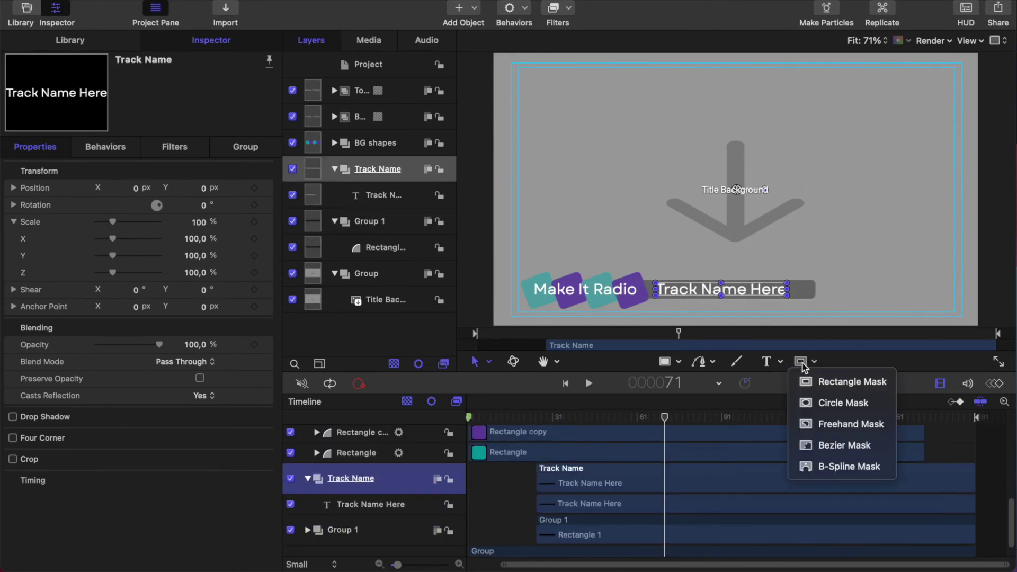
left_click(828, 382)
left_click_drag(650, 269, 799, 309)
left_click(245, 147)
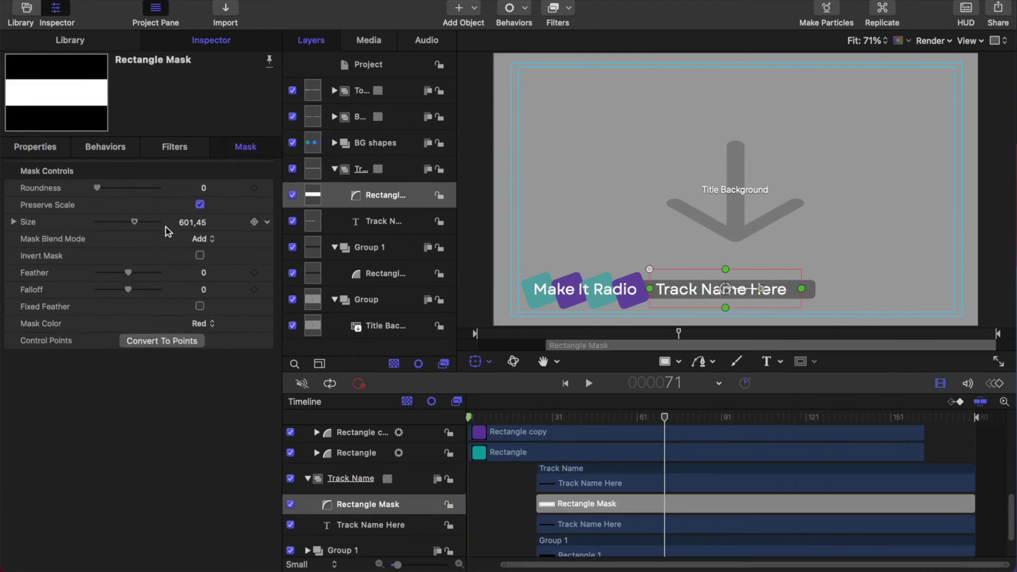
- Set the mask's height to 60 px, widen it past both ends of the bar, and position it at X 0, Y -395 px
left_click(16, 222)
double_click(196, 239)
type("600")
double_click(201, 257)
type("60")
left_click(35, 146)
left_click(245, 146)
left_click(35, 146)
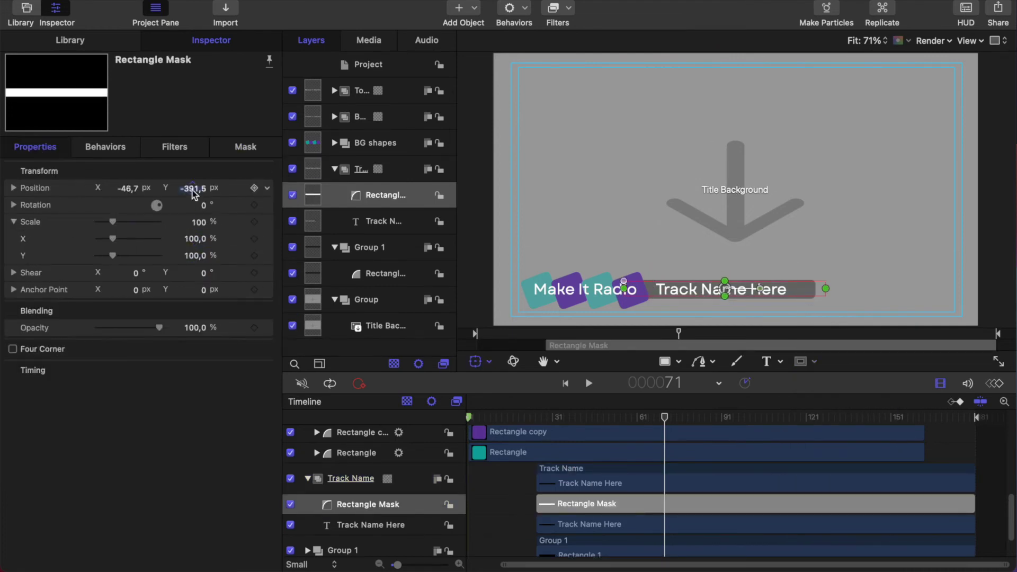
left_click_drag(193, 188, 197, 188)
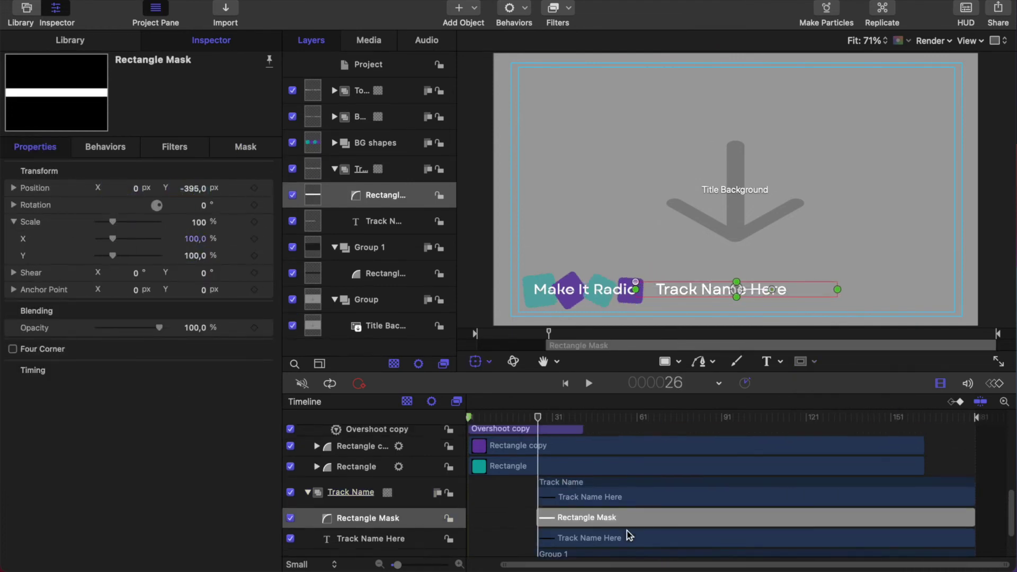
- Trim the Track Name group's text and mask clips to start at frame 55
scroll(627, 535, "down", 2)
left_click(619, 419)
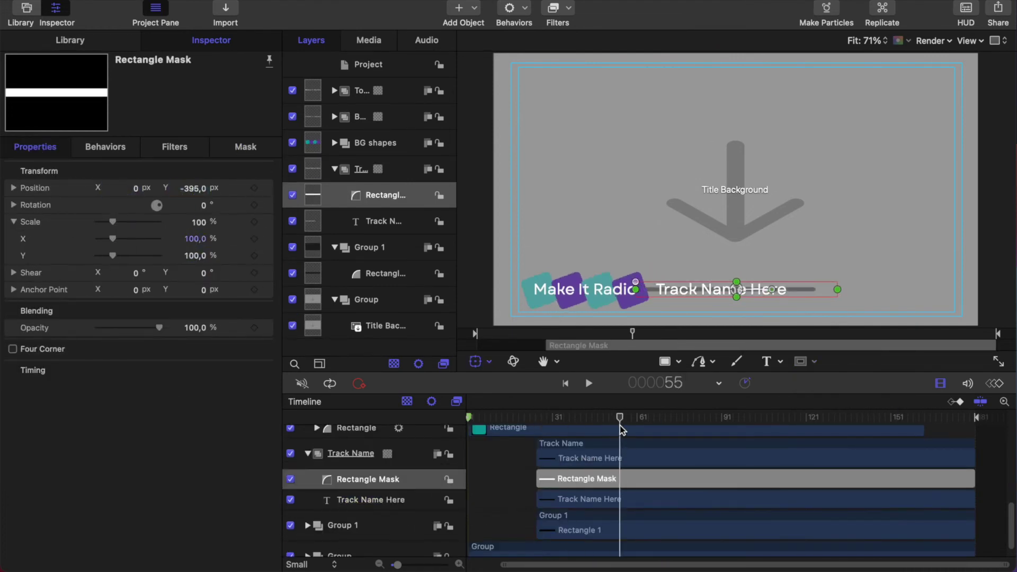
left_click(254, 256)
key("super+z")
left_click_drag(537, 505, 620, 507)
- Keyframe the mask's Y scale at 100% on frame 86 and 0% on frame 55, and preview the text reveal
left_click(632, 480)
left_click_drag(619, 418, 707, 426)
left_click(254, 256)
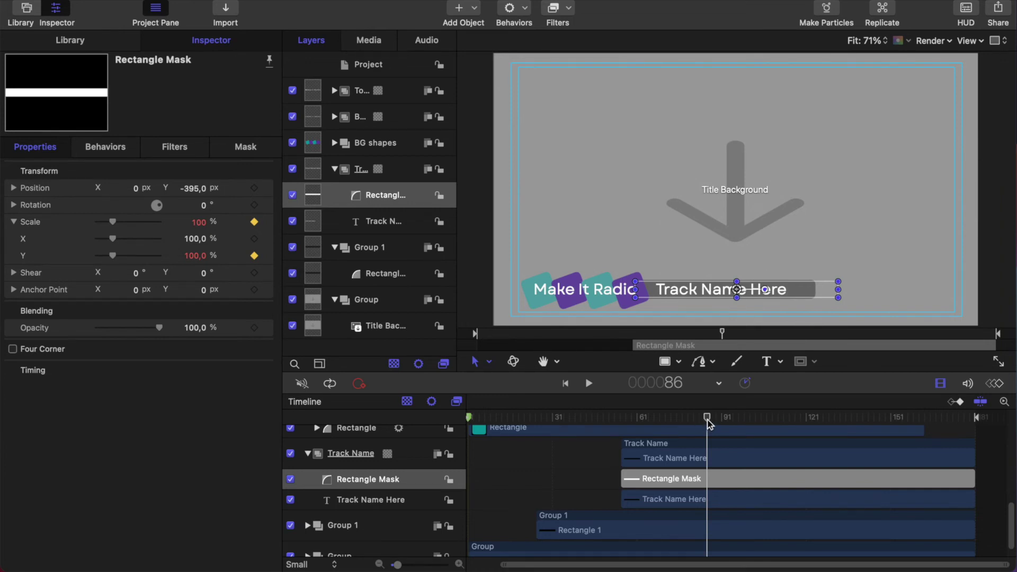
left_click_drag(708, 422, 623, 426)
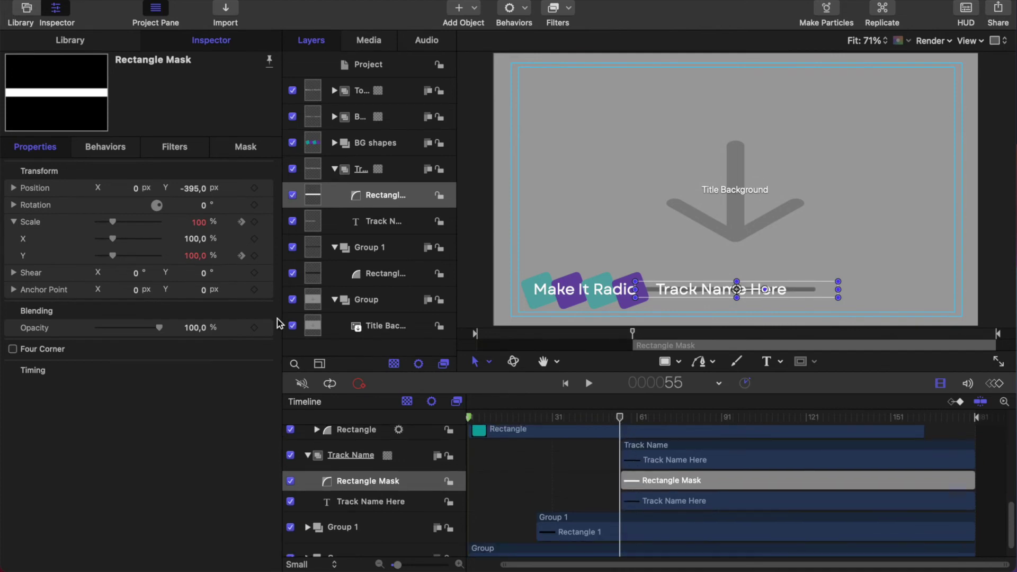
left_click_drag(112, 255, 96, 256)
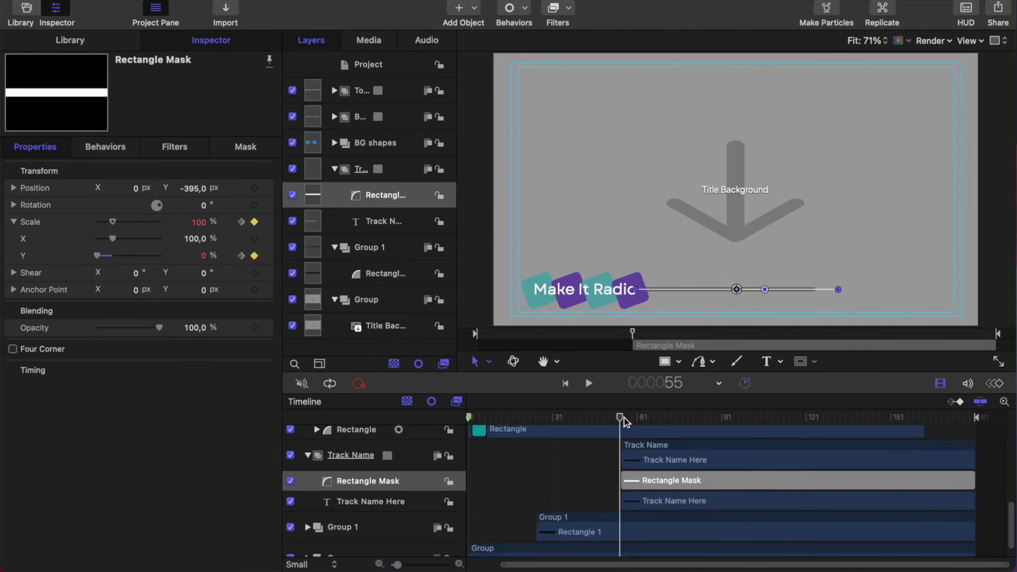
left_click(589, 384)
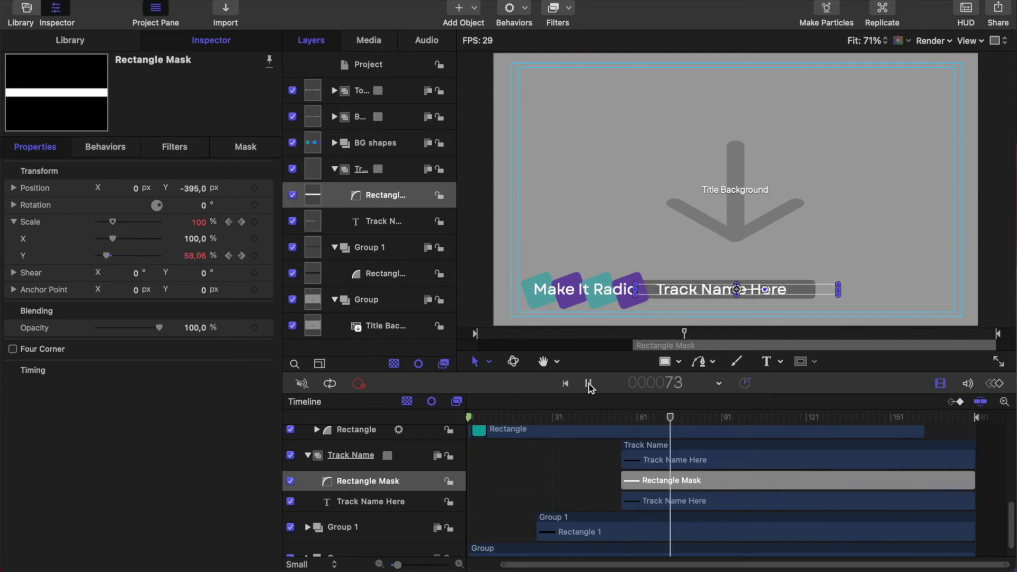
left_click(589, 383)
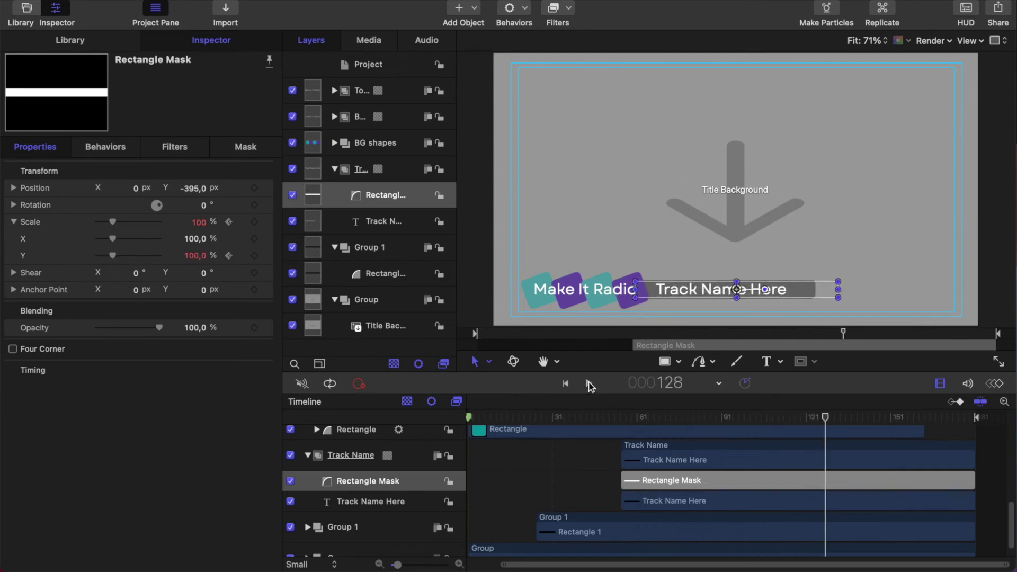
- Ease the mask's Y scale curve into its frame 86 keyframe
left_click(721, 416)
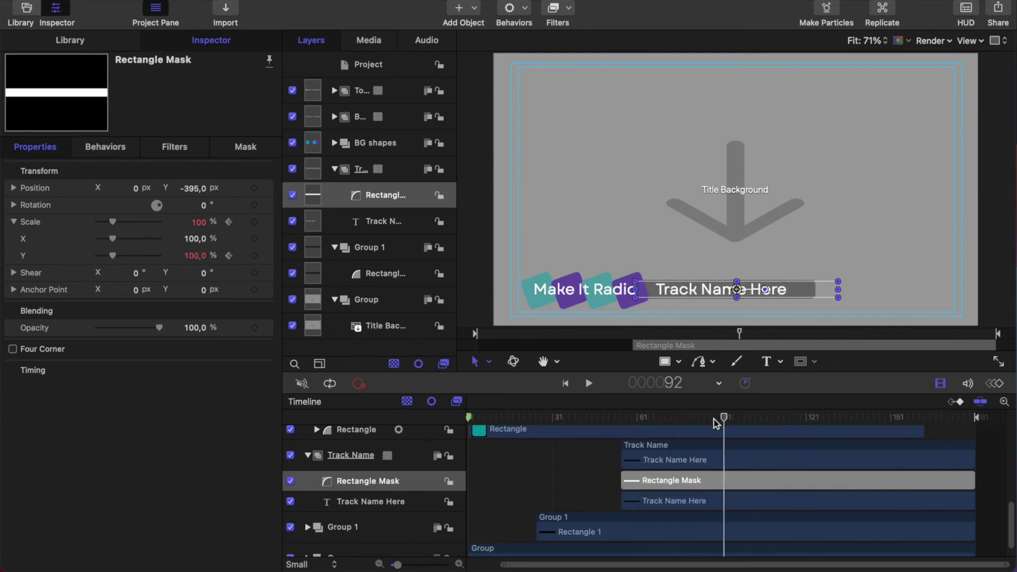
key("super+8")
left_click(370, 532)
right_click(707, 514)
left_click(741, 570)
scroll(665, 464, "down", 5)
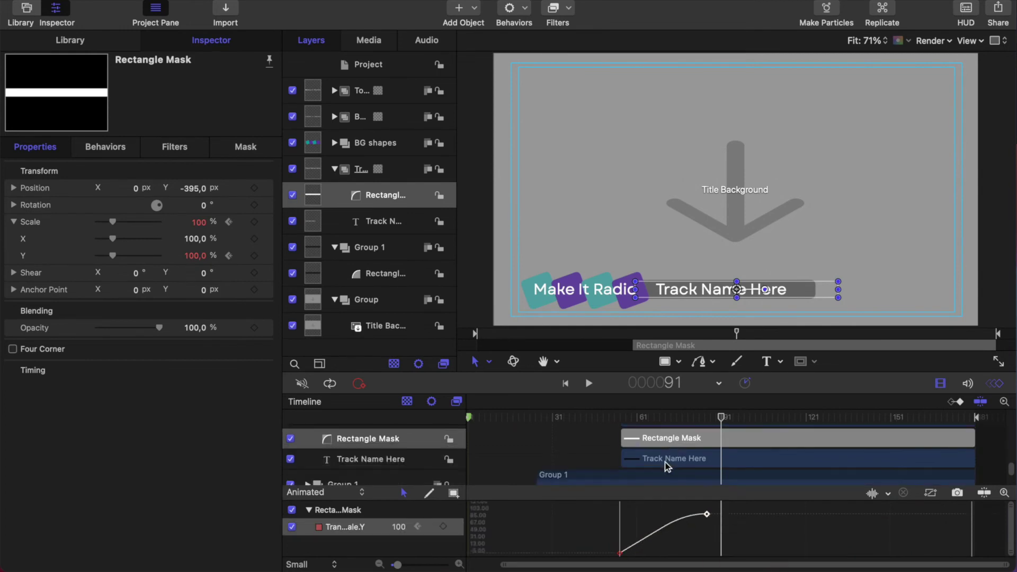
- Ease the rectangle's Y scale curve between frames 55 and 71, and move the playhead to frame 151
left_click(635, 443)
right_click(665, 514)
right_click(620, 547)
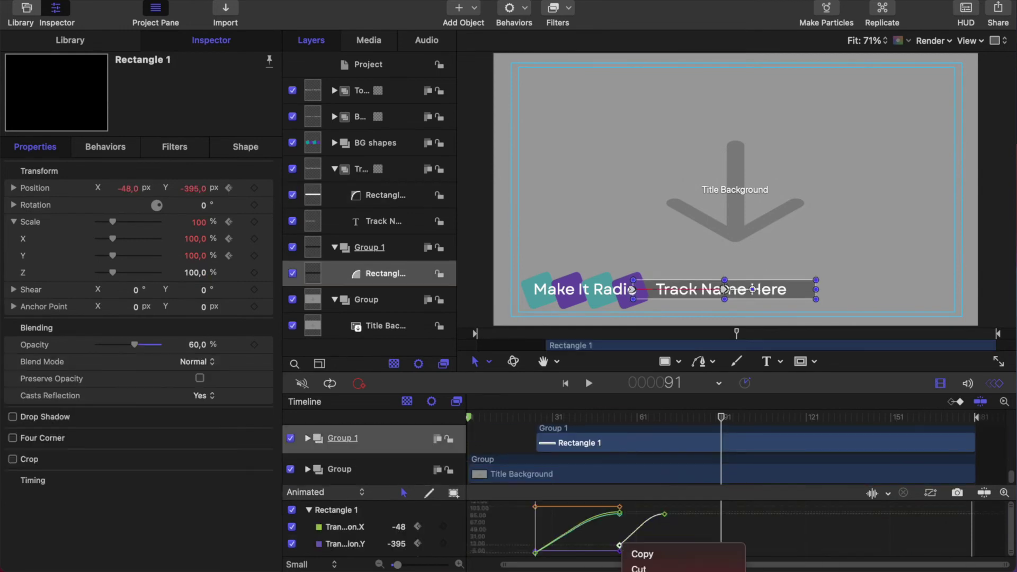
mouse_move(689, 419)
left_mouse_down()
mouse_move(659, 422)
mouse_move(939, 431)
mouse_move(891, 430)
left_mouse_up()
left_click(996, 384)
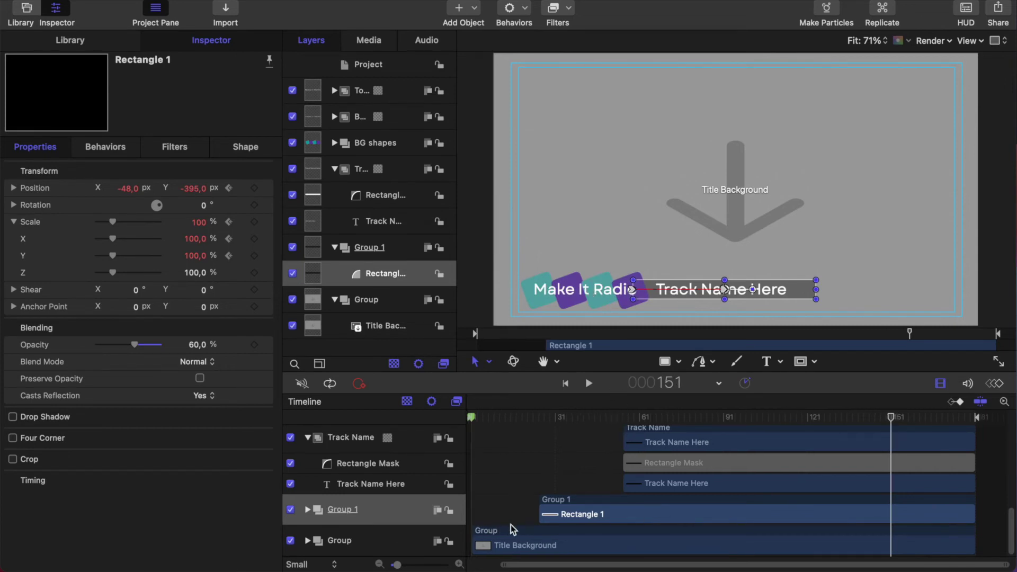
- Add Position keyframes to the station text at frame 151 and extend the Top Text and Bottom Text clips to the project end
scroll(510, 527, "up", 5)
left_click(362, 451)
left_click(254, 188)
left_click_drag(924, 449, 974, 449)
left_click_drag(924, 516, 975, 493)
left_click_drag(924, 452, 974, 452)
left_click(892, 473)
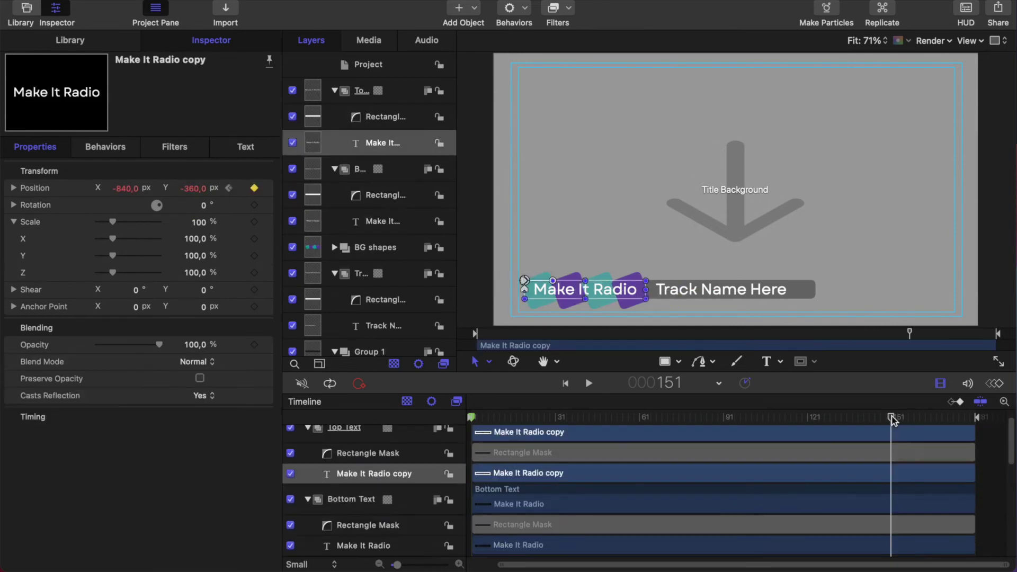
- At frame 180, lower the Top Text station name to Y -385 px and raise the Bottom Text station name out of its mask
left_click_drag(892, 420, 973, 418)
left_click_drag(193, 188, 194, 192)
double_click(196, 189)
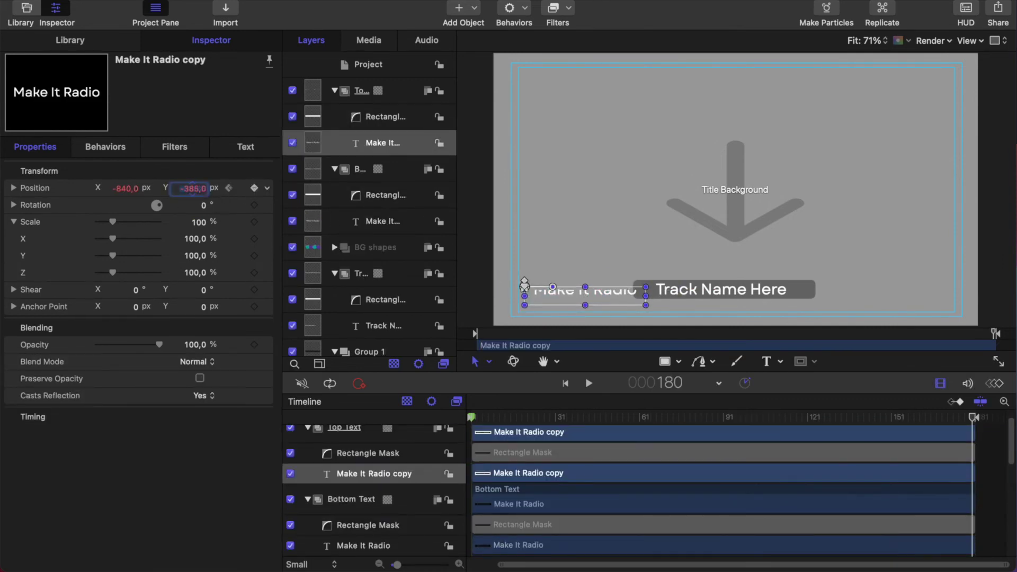
scroll(339, 461, "up", 3)
left_click(307, 461)
left_click(364, 537)
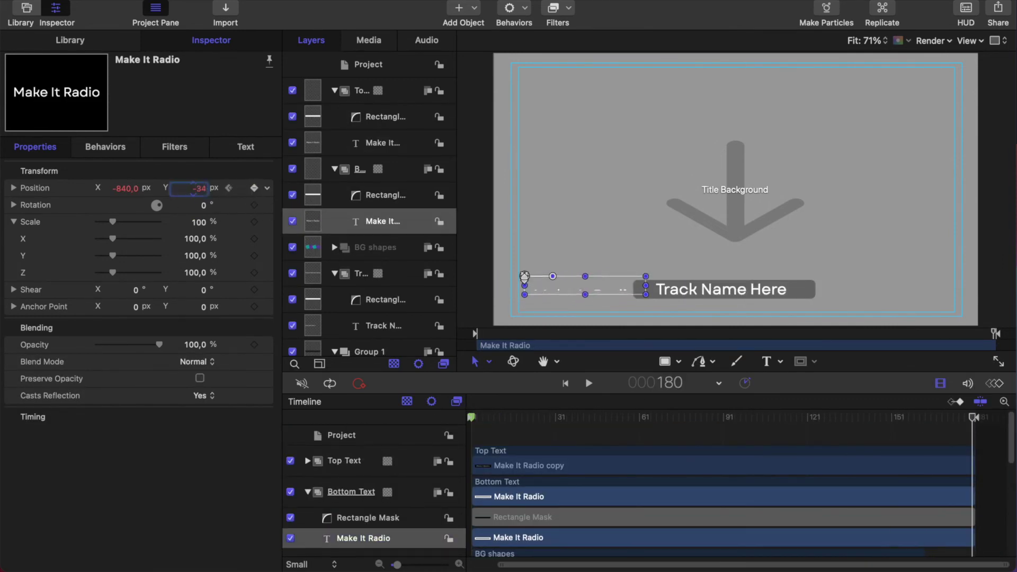
- Set the Top Text station name's Y position to -390 px at frame 180 so its mask hides it completely
left_click(308, 460)
left_click(912, 507)
double_click(194, 188)
type("-390")
key("Return")
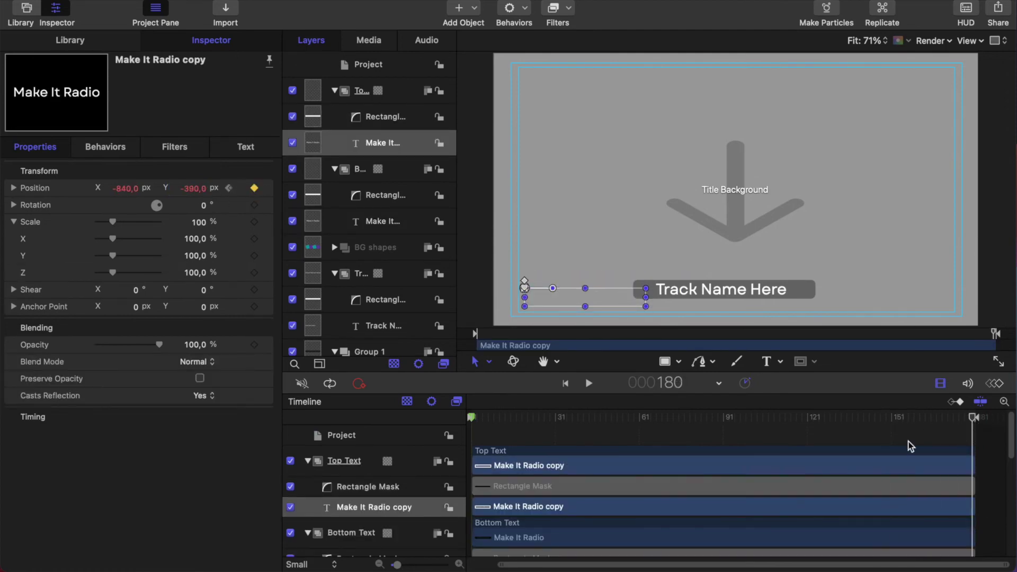
- Ease the Top Text station name's exit position curve at frame 151
left_click(995, 383)
right_click(890, 523)
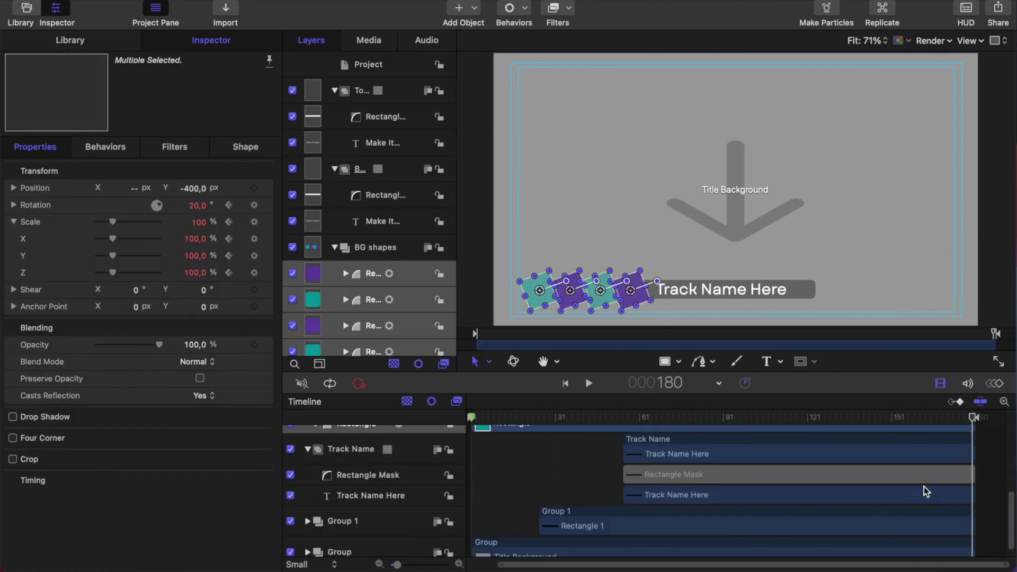
- Keyframe the track-name bar's Y scale at frame 151 and reduce it to 0% at frame 180
left_click(924, 526)
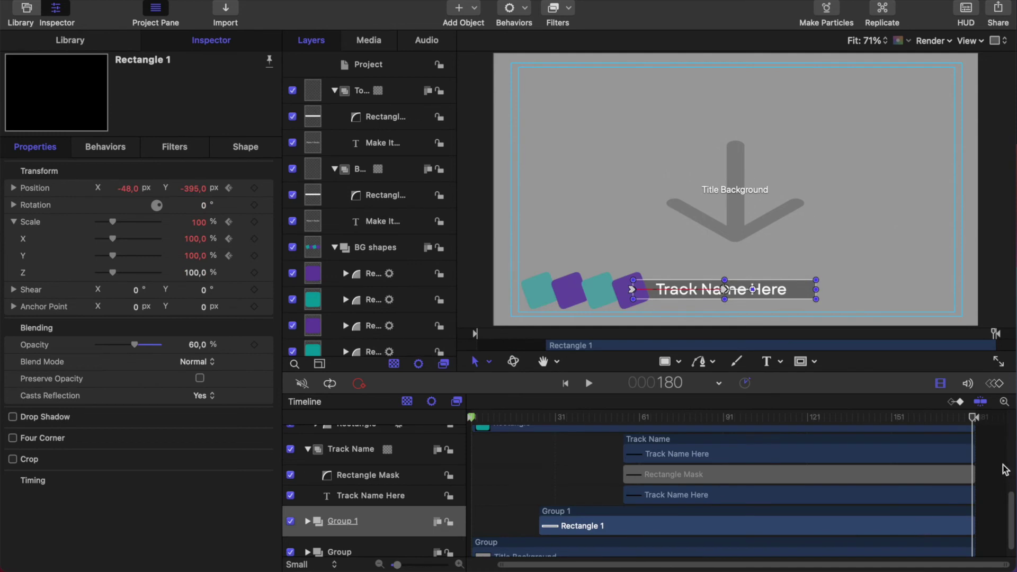
left_click(255, 256)
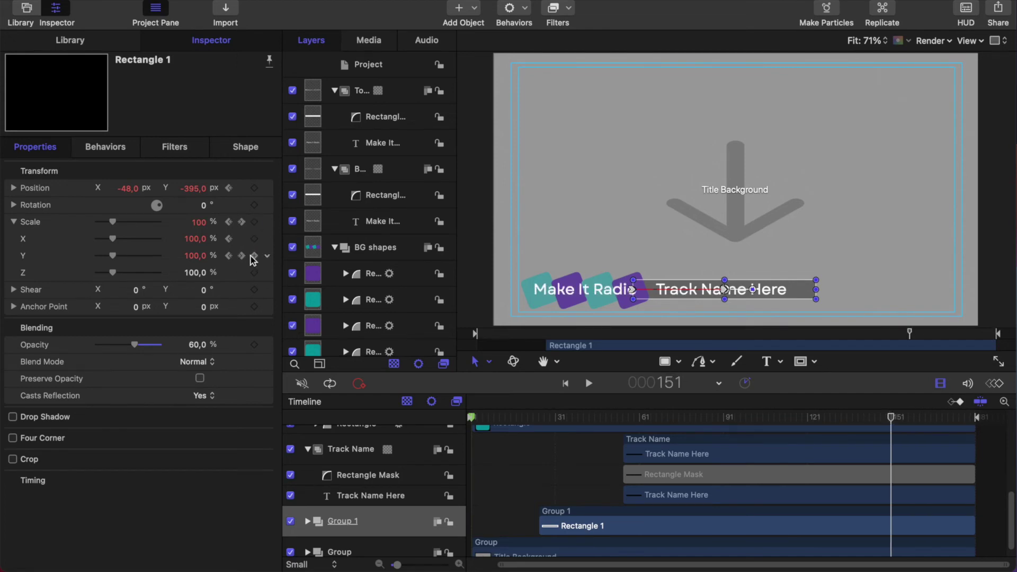
left_click_drag(112, 255, 57, 260)
- Keyframe the Y scale of the Track Name group's Rectangle Mask at frame 151 and reduce it to 0% at frame 180
scroll(296, 522, "down", 1)
left_click(308, 511)
left_click(637, 516)
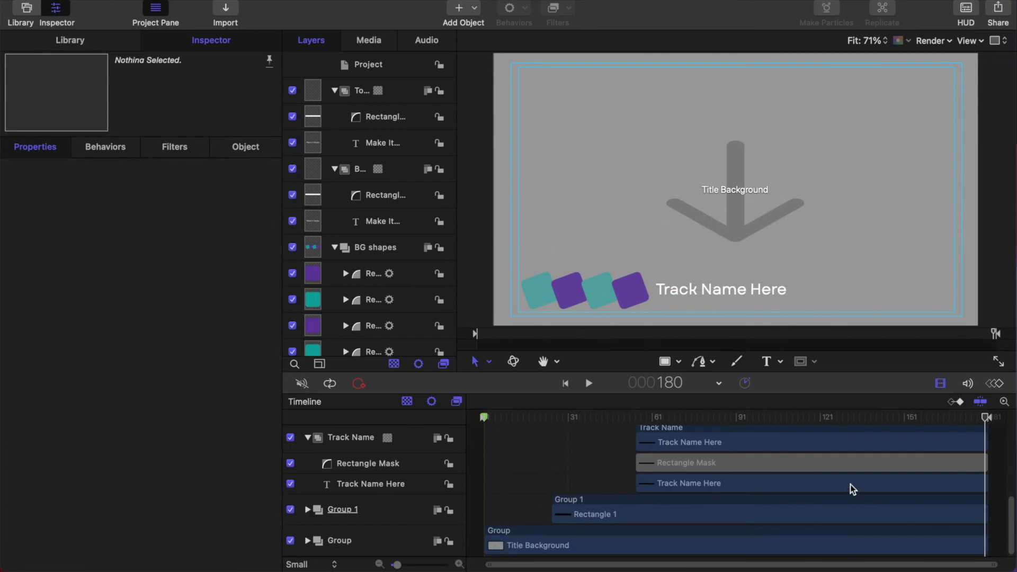
left_click(850, 484)
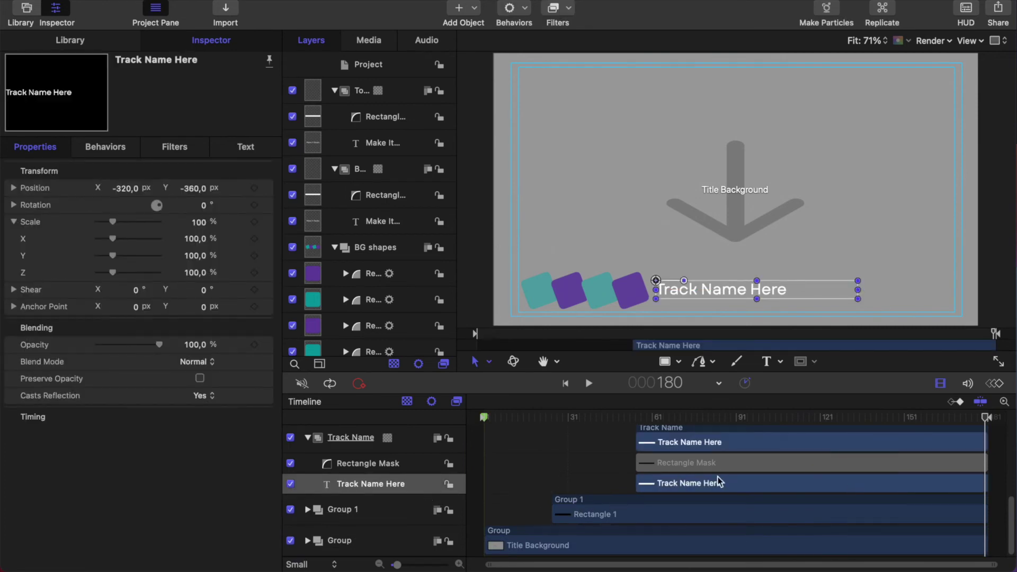
left_click(752, 463)
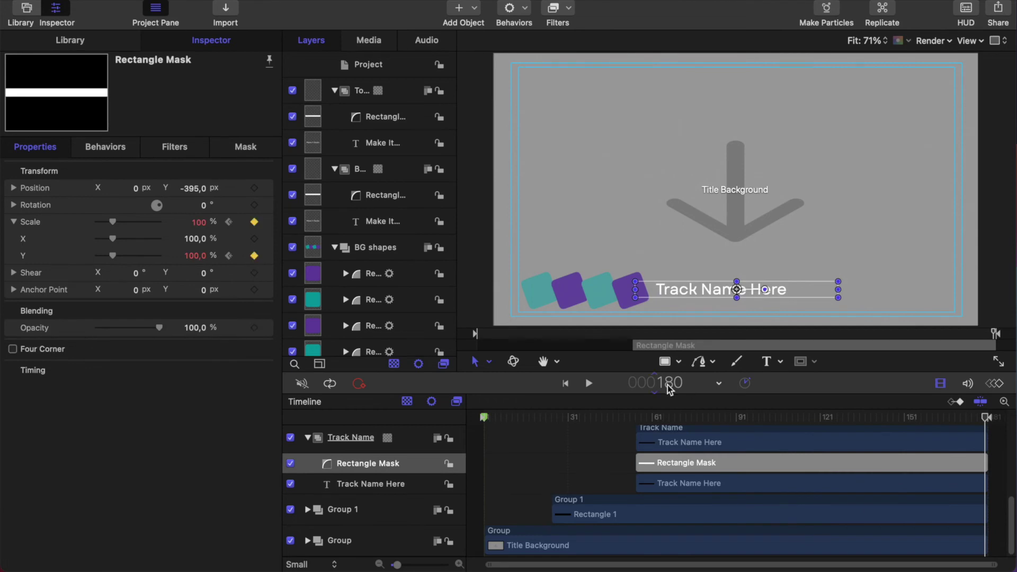
left_click_drag(985, 419, 906, 422)
left_click(254, 256)
left_click(242, 256)
left_click_drag(113, 256, 71, 257)
mouse_move(985, 422)
left_mouse_down()
mouse_move(947, 423)
mouse_move(986, 422)
left_mouse_up()
- Ease the Track Name mask's Y scale curve at its frame 151 and frame 180 keyframes
left_click(995, 383)
right_click(891, 513)
right_click(971, 553)
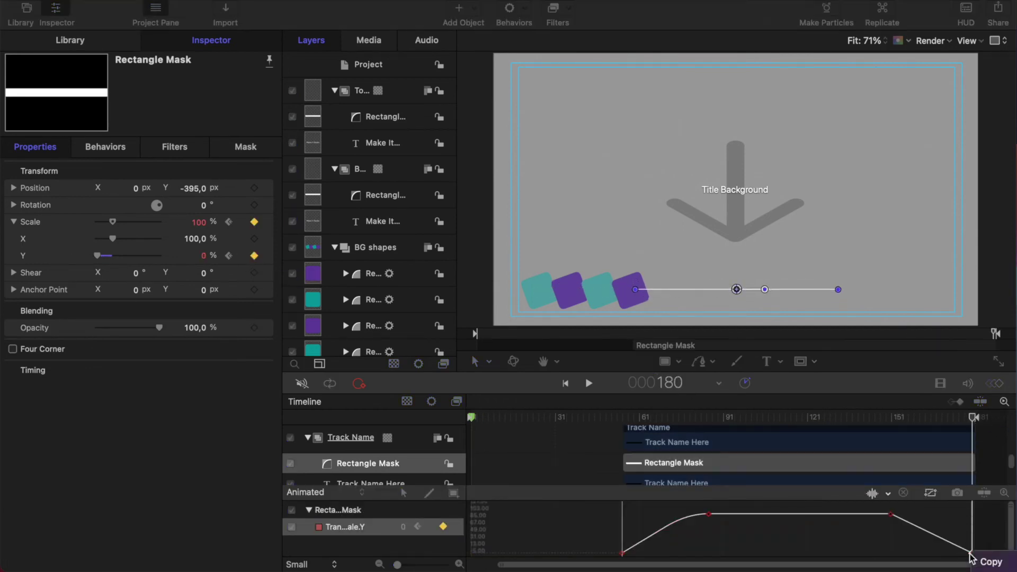
left_click(980, 560)
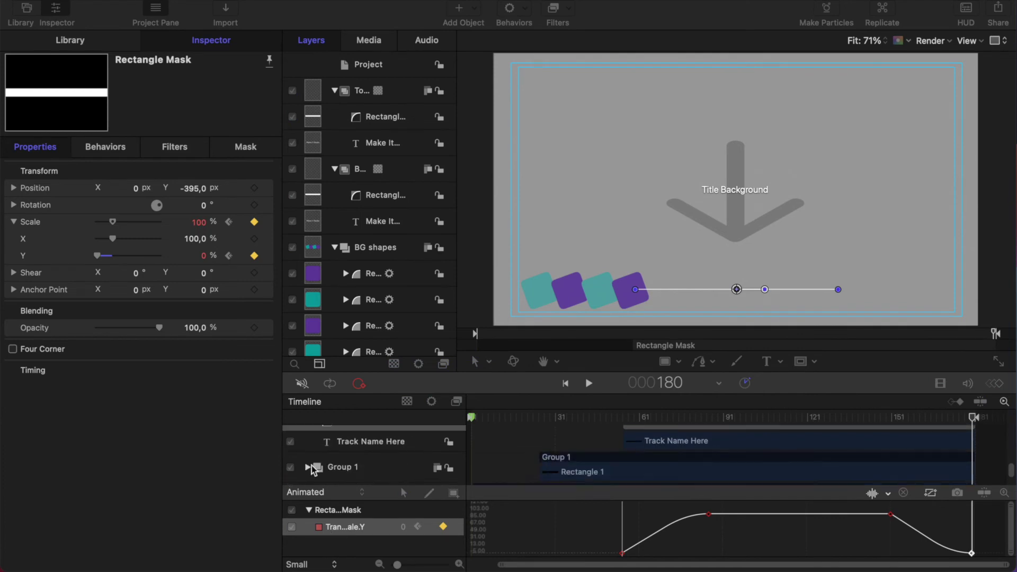
- Ease the bar rectangle's Y scale curve between frames 151 and 180, and move the playhead to frame 140
left_click(842, 477)
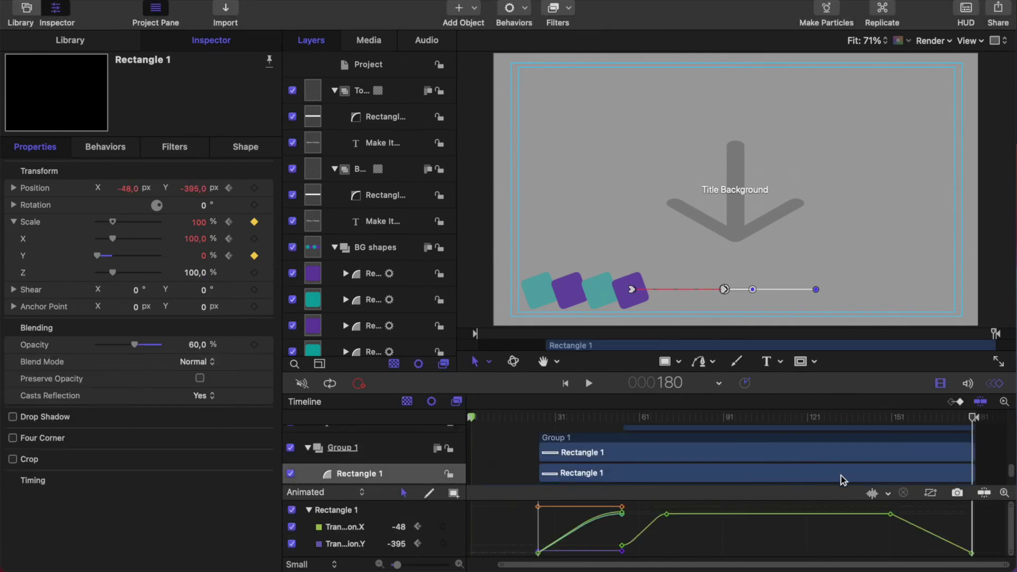
right_click(890, 514)
left_click(913, 561)
right_click(971, 553)
left_click(988, 568)
left_click_drag(973, 419, 861, 422)
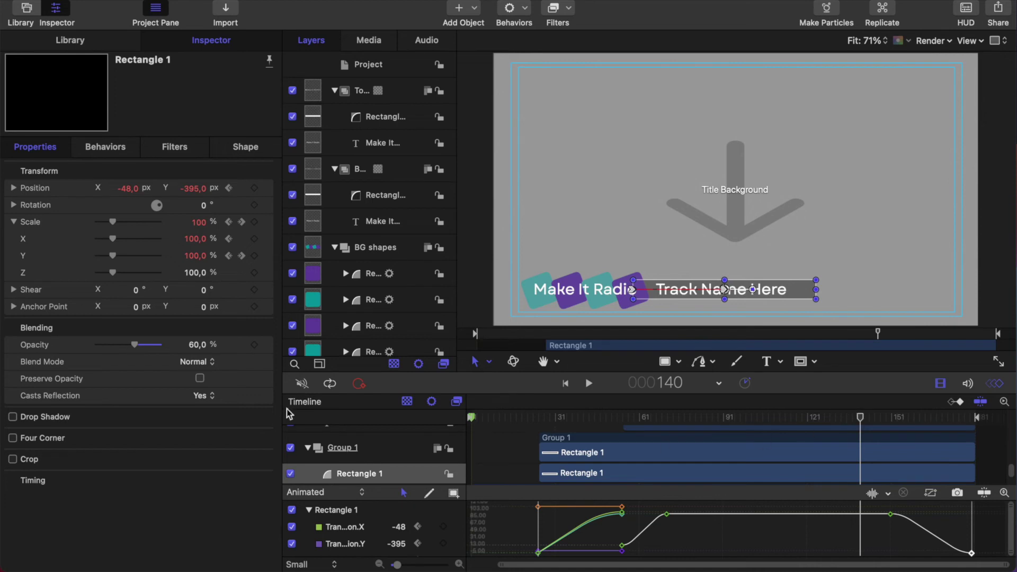
- Hide the keyframe editor and collapse the Track Name and Group 1 groups in the timeline
scroll(853, 449, "up", 2)
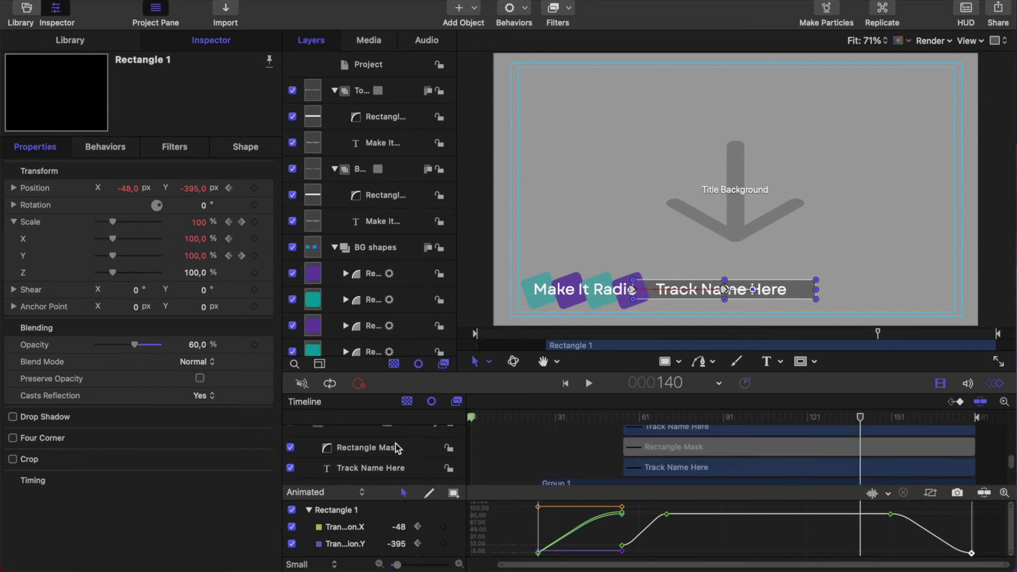
scroll(356, 455, "up", 1)
left_click(308, 439)
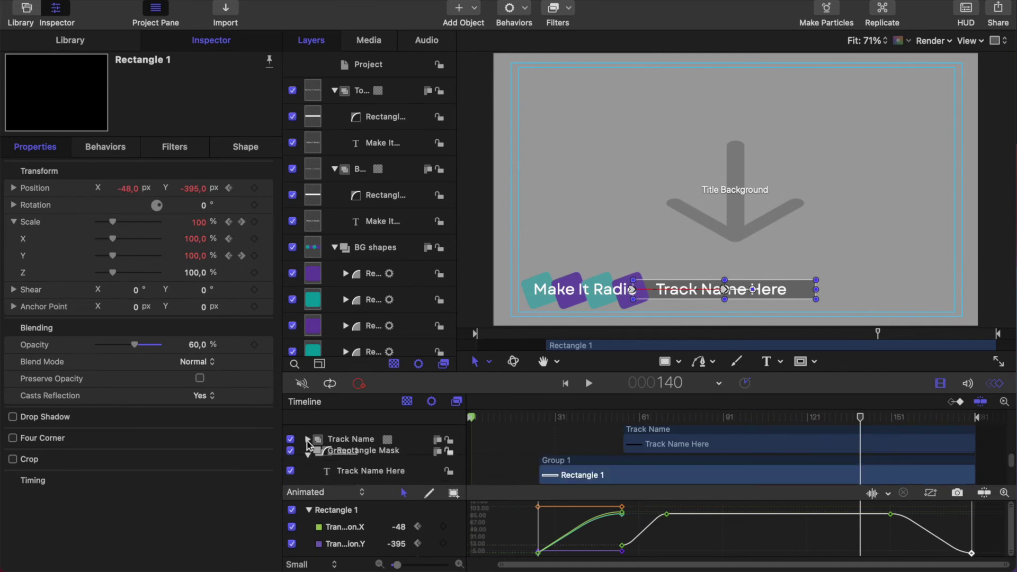
left_click(991, 383)
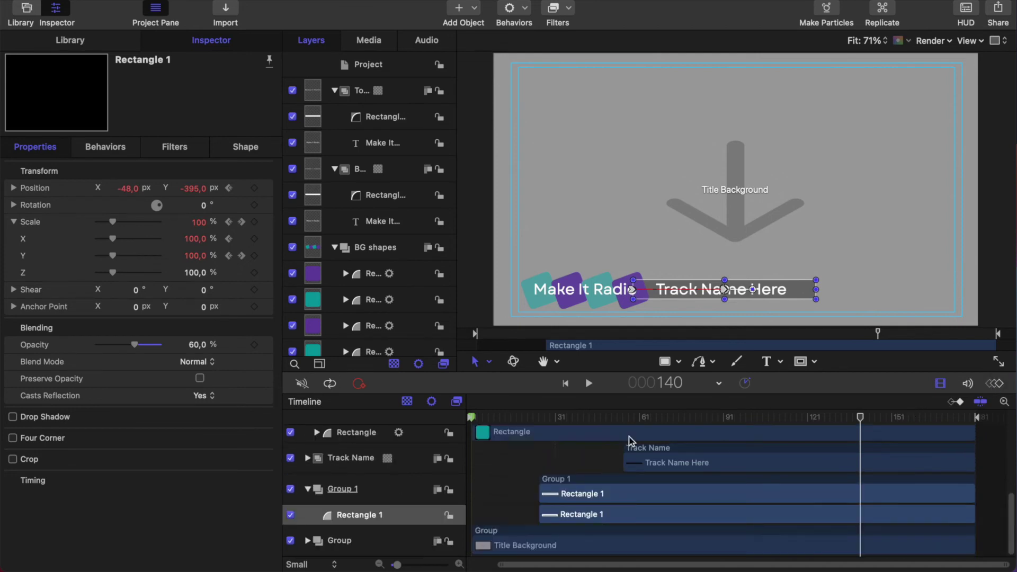
left_click(307, 489)
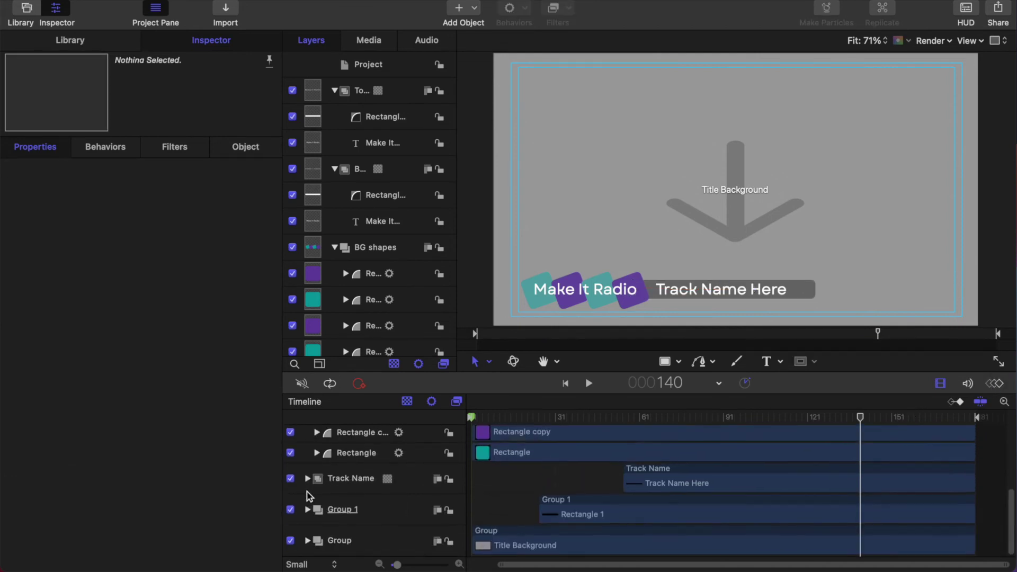
- Draw a small rectangle mask on the BG shapes group at frame 180
scroll(317, 493, "up", 3)
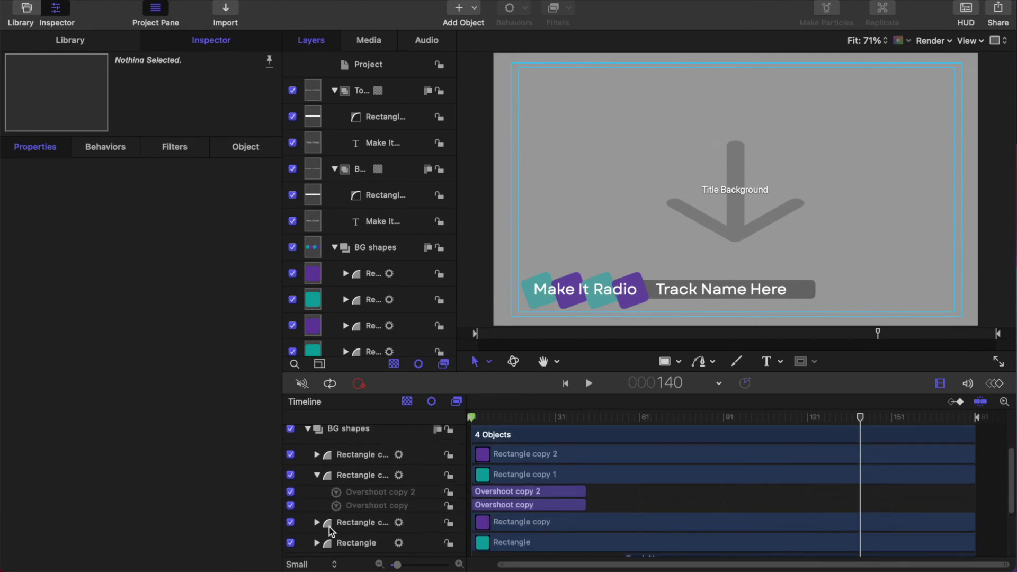
left_click(349, 455)
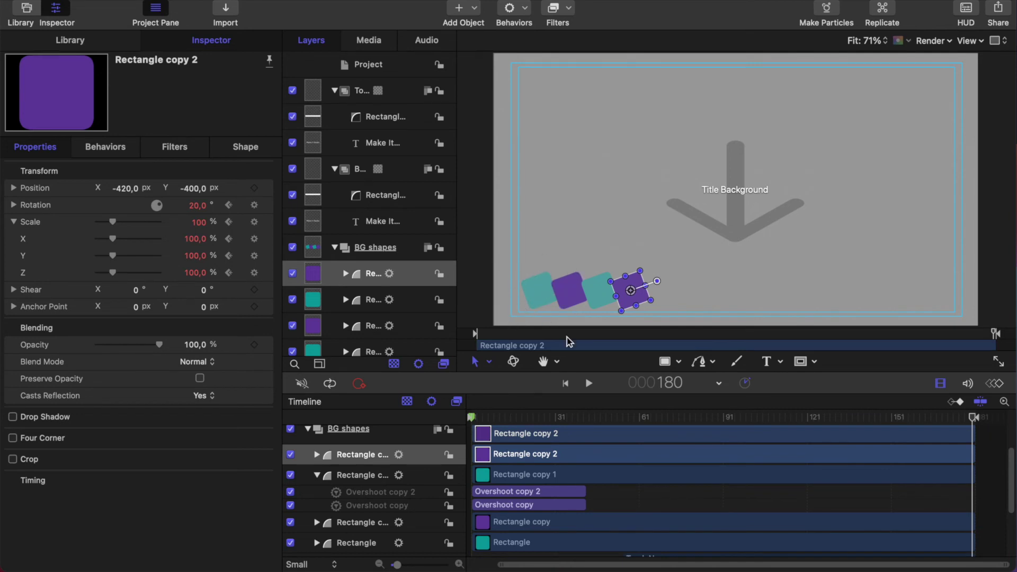
scroll(706, 508, "up", 3)
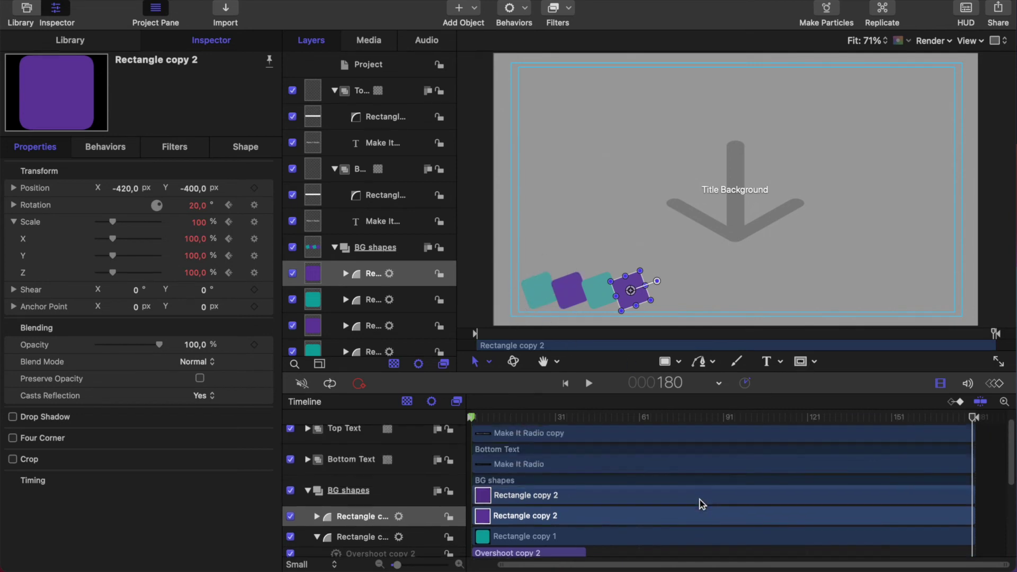
left_click(388, 490)
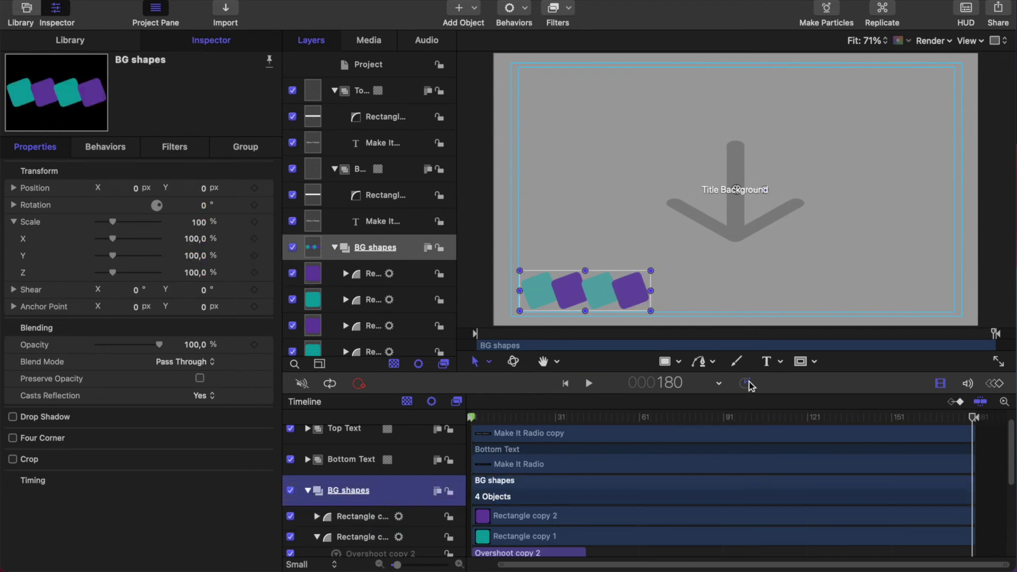
left_click(802, 363)
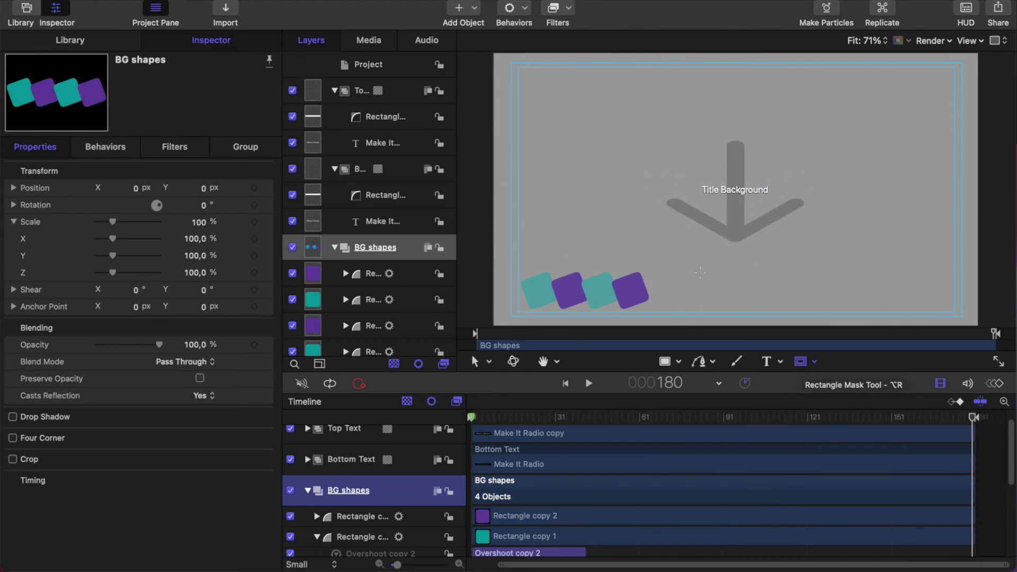
left_click_drag(700, 273, 705, 268)
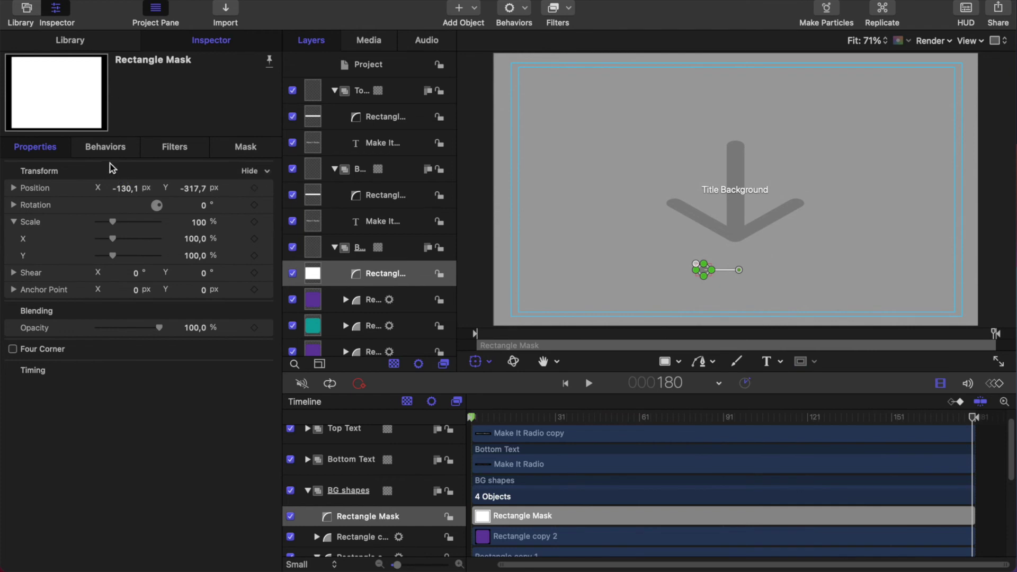
- Give the new BG shapes mask a roundness of 10, a size of 100 and the Subtract blend mode
left_click(231, 149)
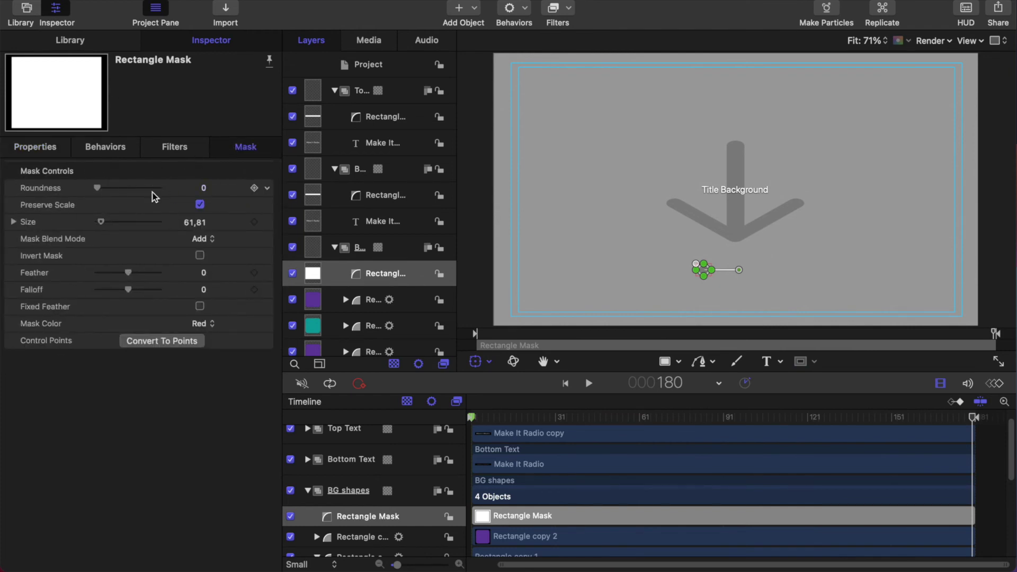
left_click(204, 190)
type("10")
key("Return")
left_click(14, 221)
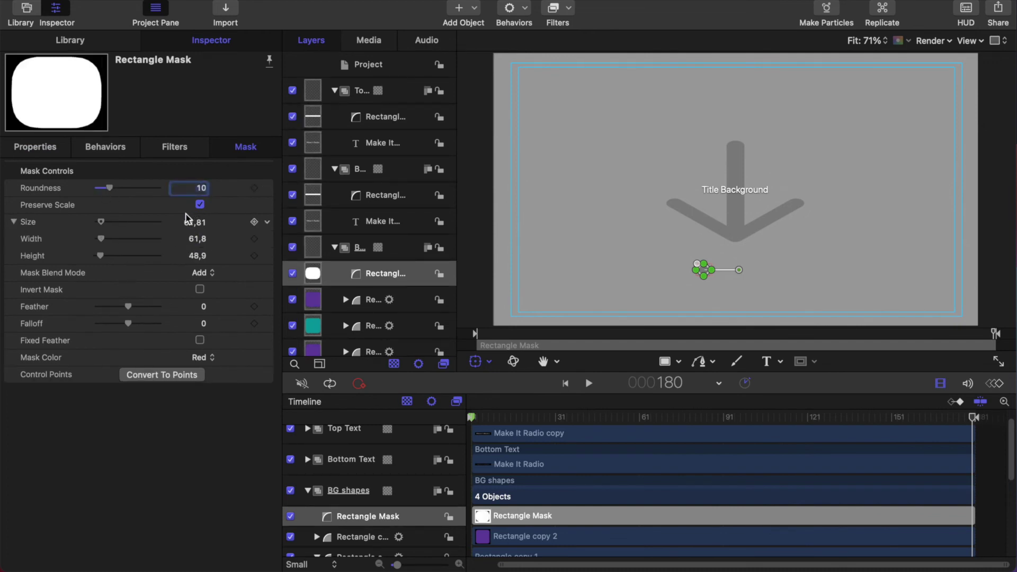
left_click(198, 225)
type("100")
key("Return")
- Place the mask over the first teal square and set its size to 120
left_click_drag(703, 269, 539, 292)
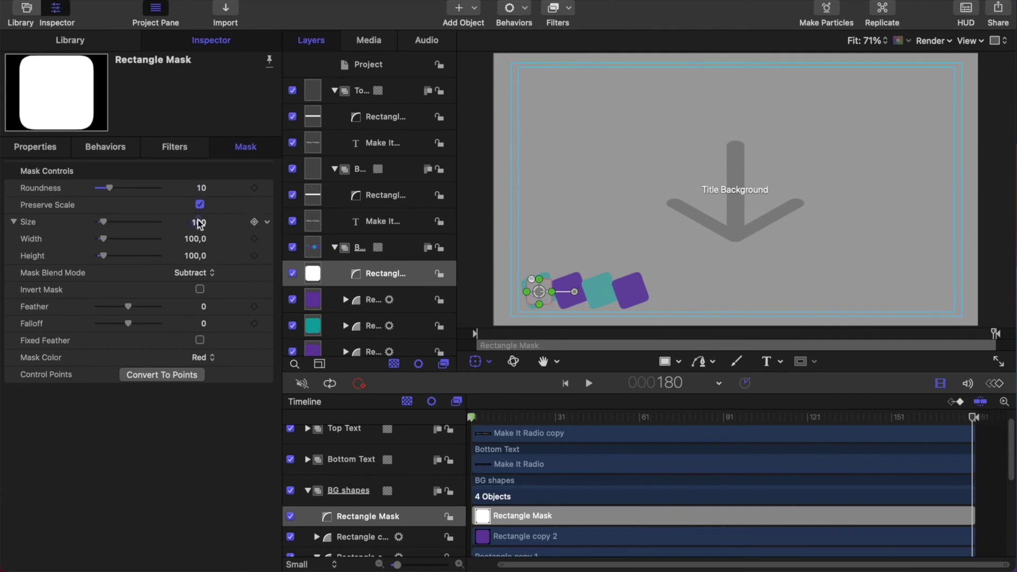
left_click(200, 222)
type("120")
key("Return")
- Rotate the mask 20° and set its position to X -780 px, Y -400 px
left_click(33, 151)
left_click(14, 206)
left_click(14, 206)
left_click(198, 206)
type("20")
key("Return")
left_click(126, 189)
type("-780")
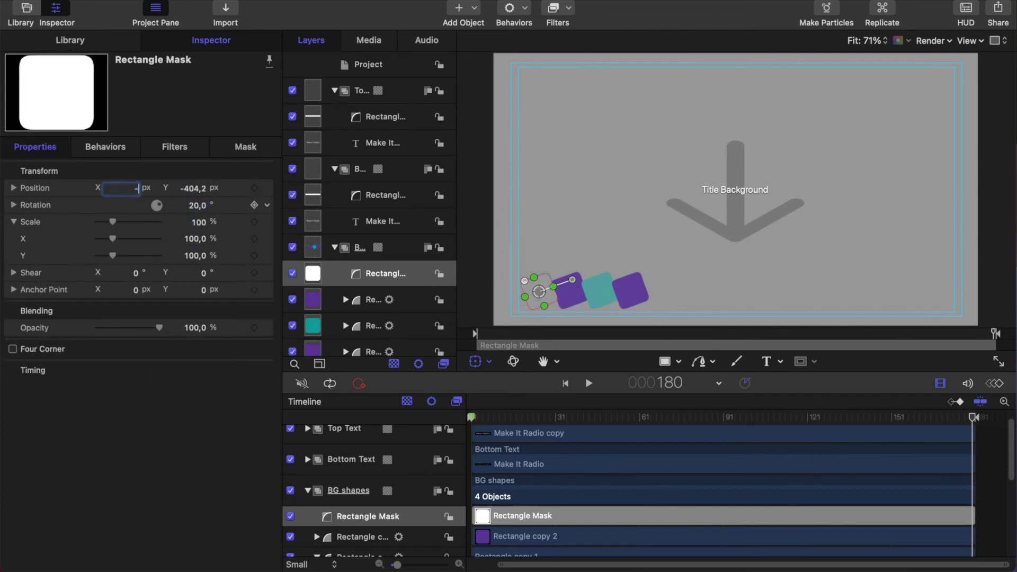
left_click(191, 191)
type("-400")
key("Return")
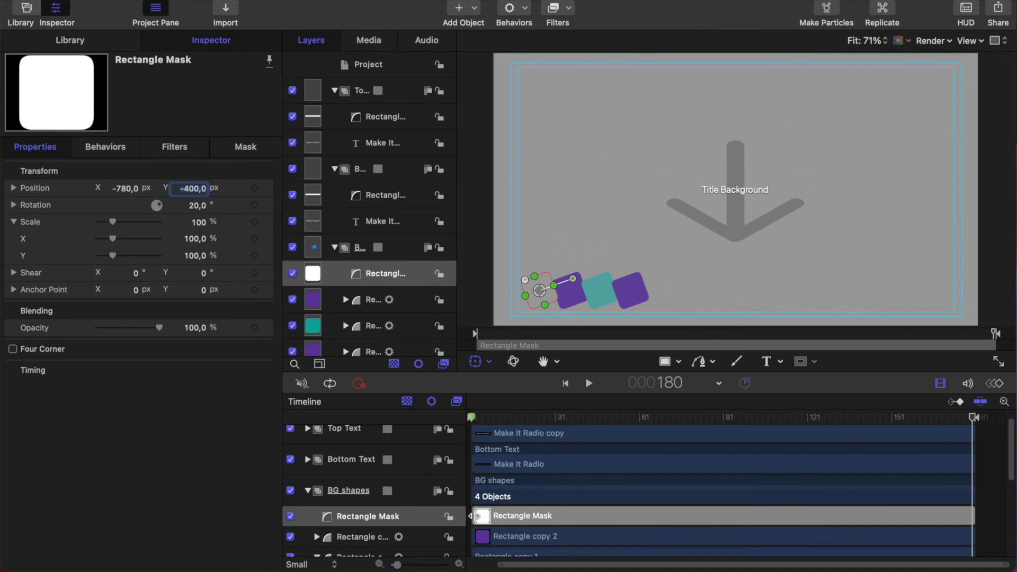
- Trim the start of the BG shapes mask clip to frame 151
left_click_drag(471, 516, 898, 525)
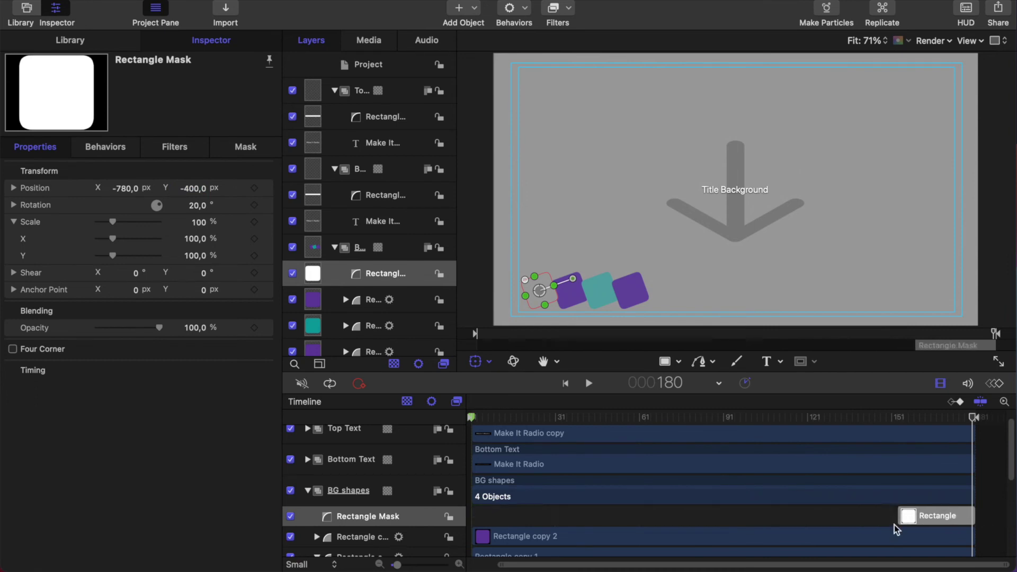
left_click_drag(971, 418, 892, 425)
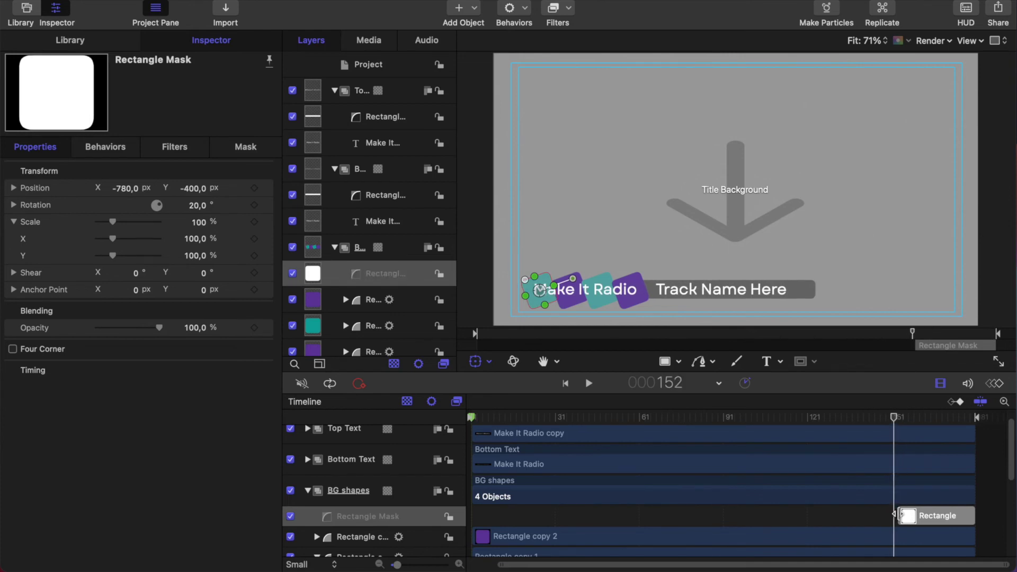
left_click_drag(898, 515, 893, 515)
- Duplicate the mask three times and set the X position of one copy to -660 px
key("super+d")
key("super+d")
key("super+d")
left_click(376, 299)
left_click(35, 146)
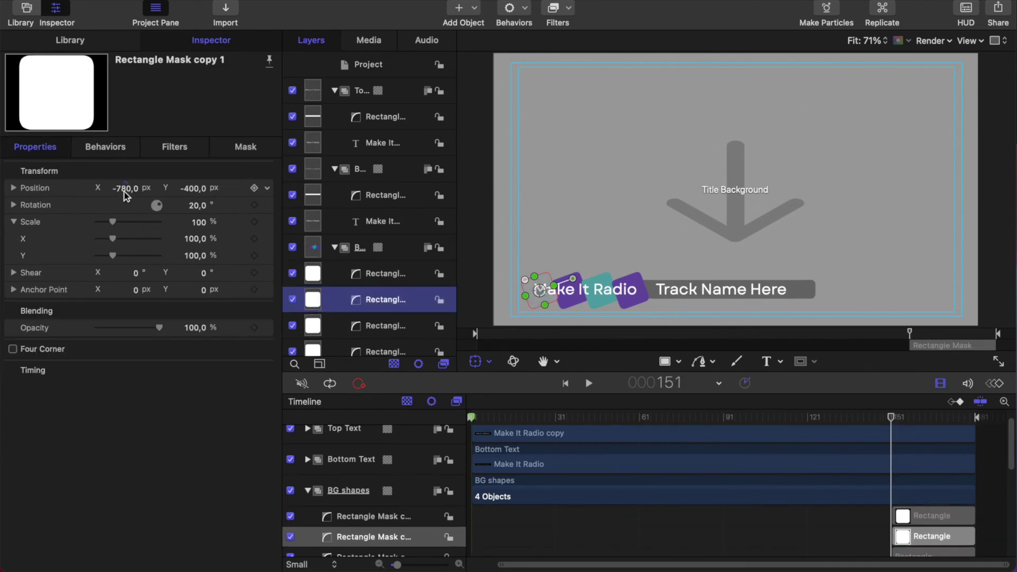
double_click(125, 189)
type("-660")
key("Return")
- Set the X positions of two more masks to -540 px and -420 px so they cover the last two squares
scroll(916, 500, "down", 3)
left_click(916, 500)
double_click(125, 189)
type("-540")
key("Return")
left_click(919, 517)
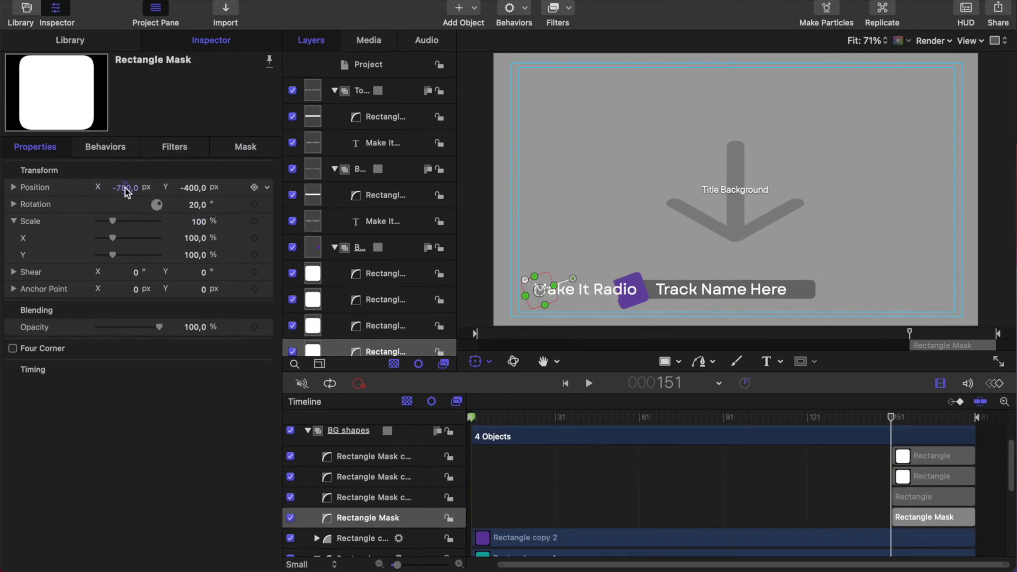
double_click(126, 189)
type("-420")
key("Return")
- Keyframe the last square's mask Scale and Rotation at frame 180, and shrink the mask completely at frame 151
left_click_drag(894, 418, 974, 417)
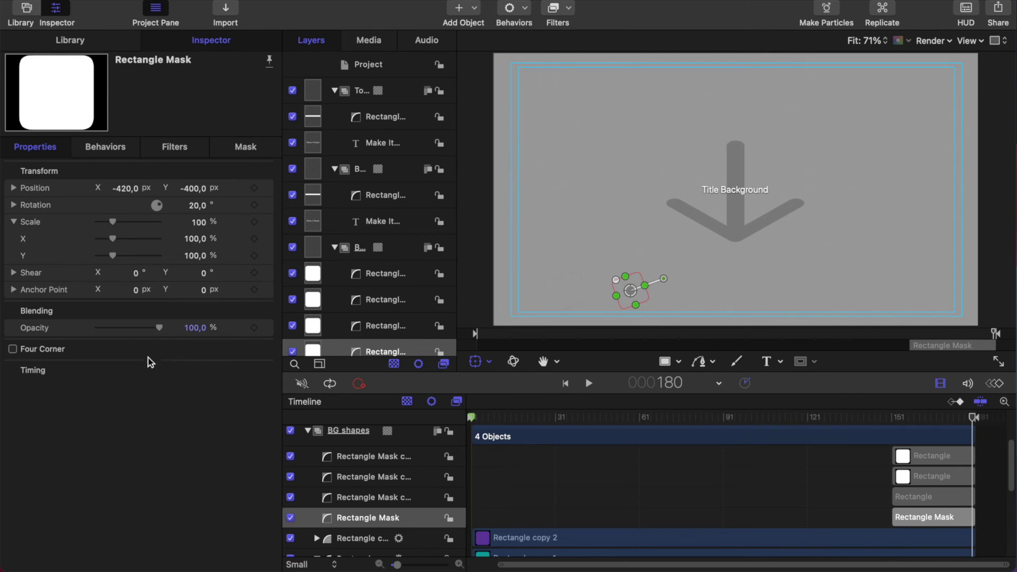
left_click(254, 222)
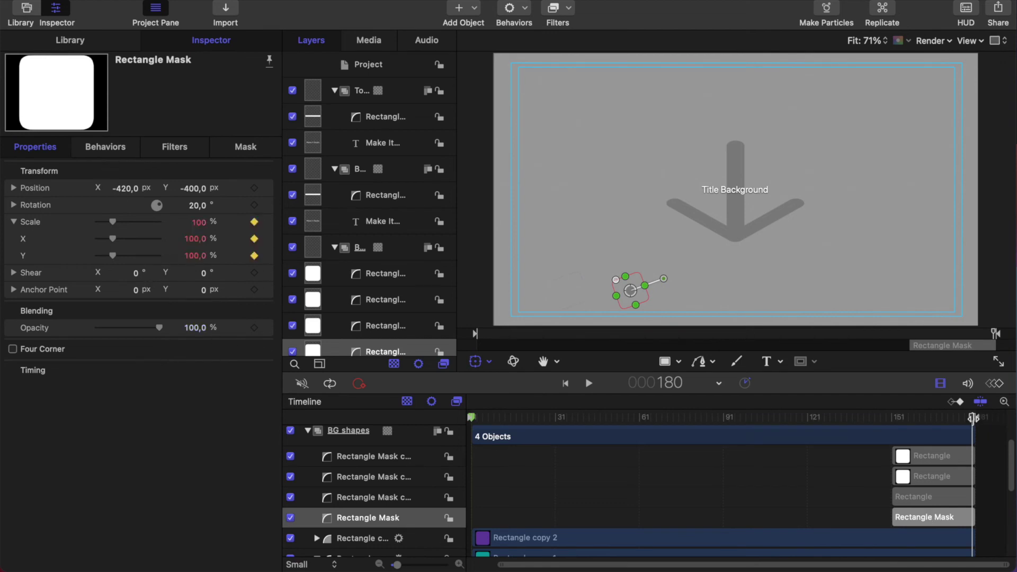
left_click(254, 205)
left_click_drag(973, 419, 891, 419)
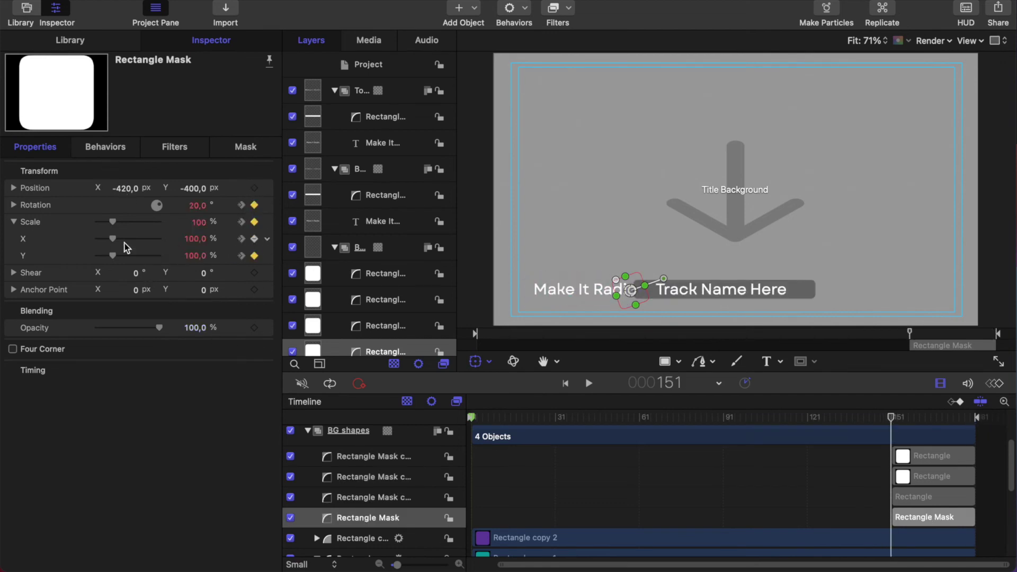
left_click_drag(112, 221, 58, 226)
- Keyframe the first square's mask Scale and Rotation at frames 151 and 180, with a rotation of 380° at frame 180
key("Up")
key("Up")
key("Up")
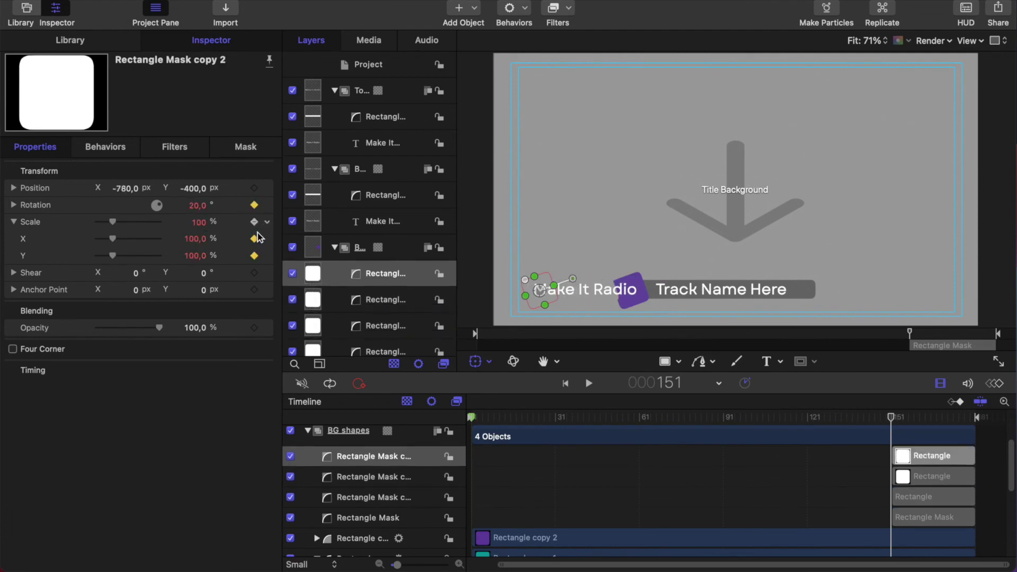
key("End")
left_click(253, 222)
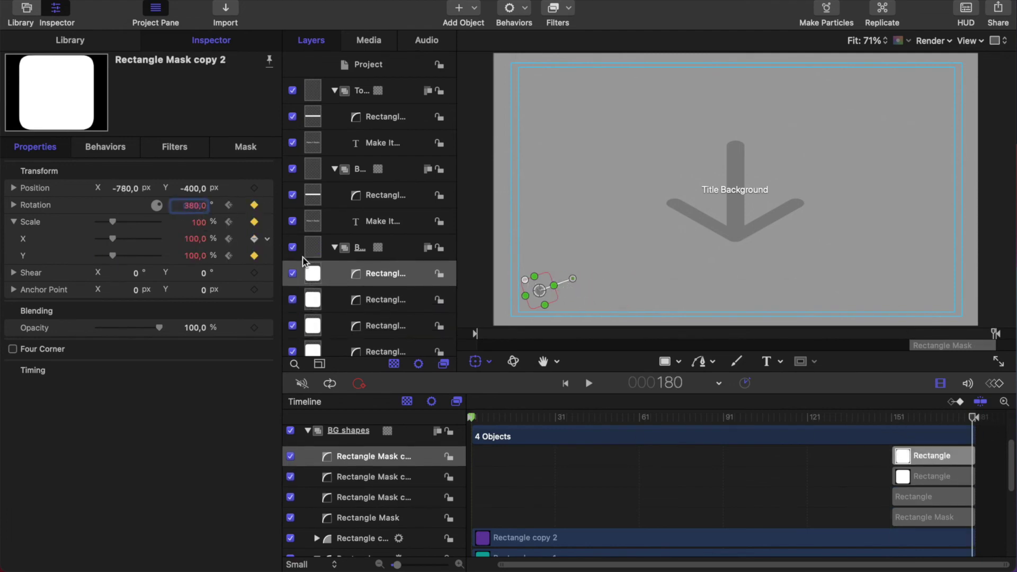
- Set the rotation of the third square's mask to 380° at frame 180
key("Down")
key("Down")
double_click(196, 206)
type("380")
key("Return")
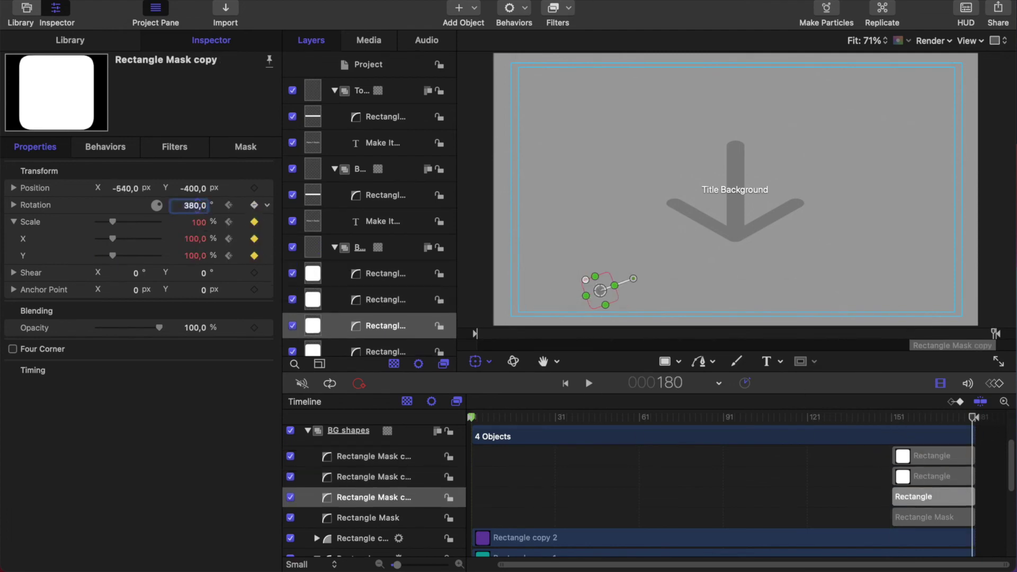
- Set the rotation of the last square's mask to 380° at frame 180
key("Down")
double_click(194, 209)
type("380")
key("Return")
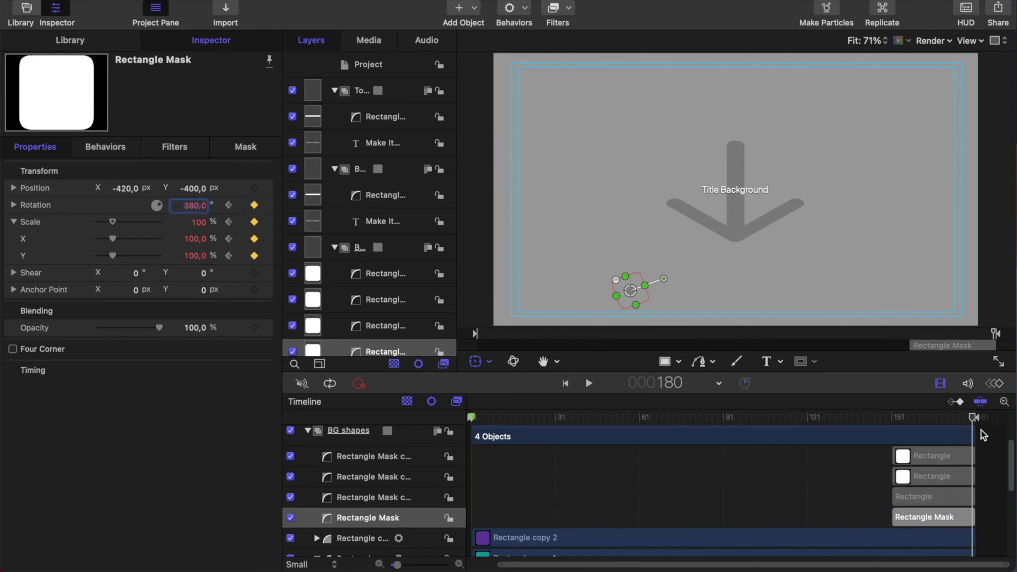
- Shrink the first square's mask to 0% scale at frame 151
left_click_drag(973, 417, 891, 417)
left_click(924, 496)
key("Up")
key("Up")
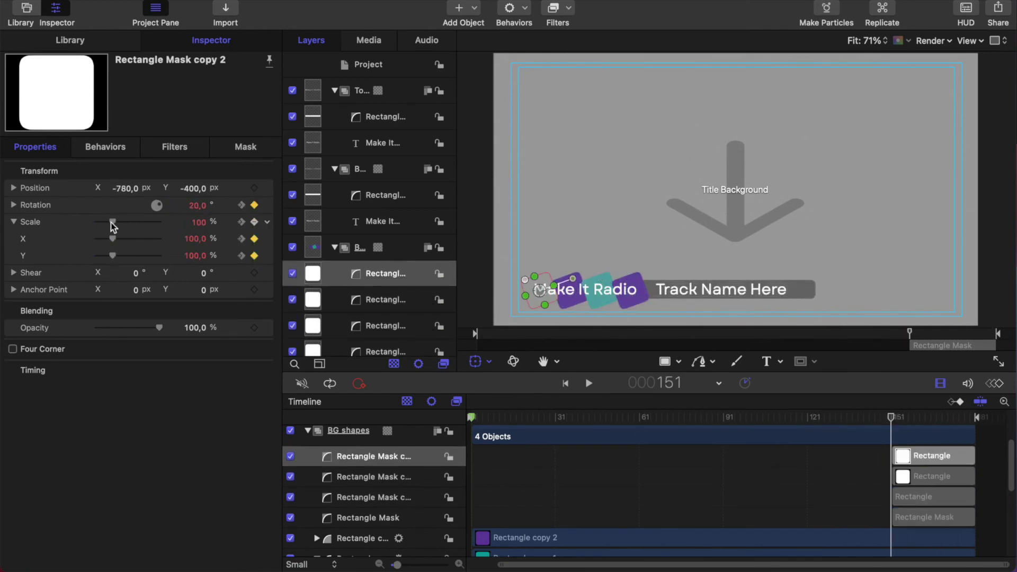
scroll(803, 500, "down", 4)
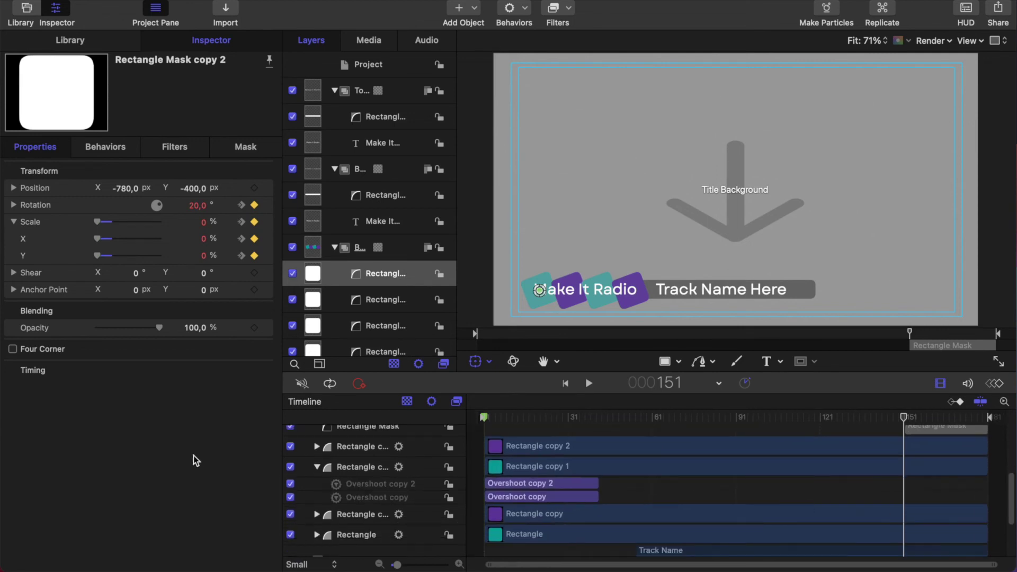
- Set the rotation of the last purple square, Rectangle copy 2, to 380° at frame 180
left_click(317, 467)
left_click(665, 446)
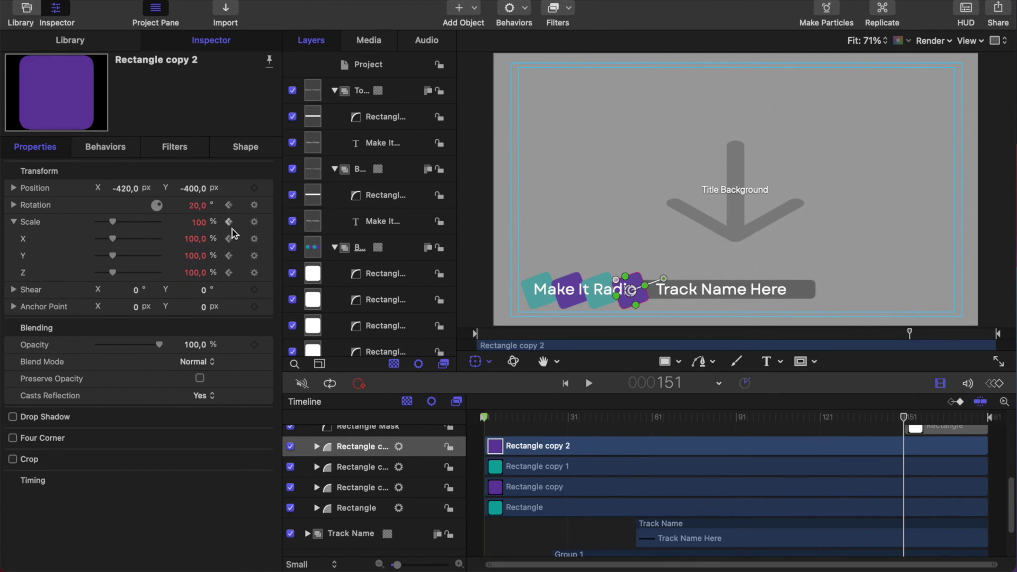
scroll(735, 446, "up", 1)
left_click(317, 455)
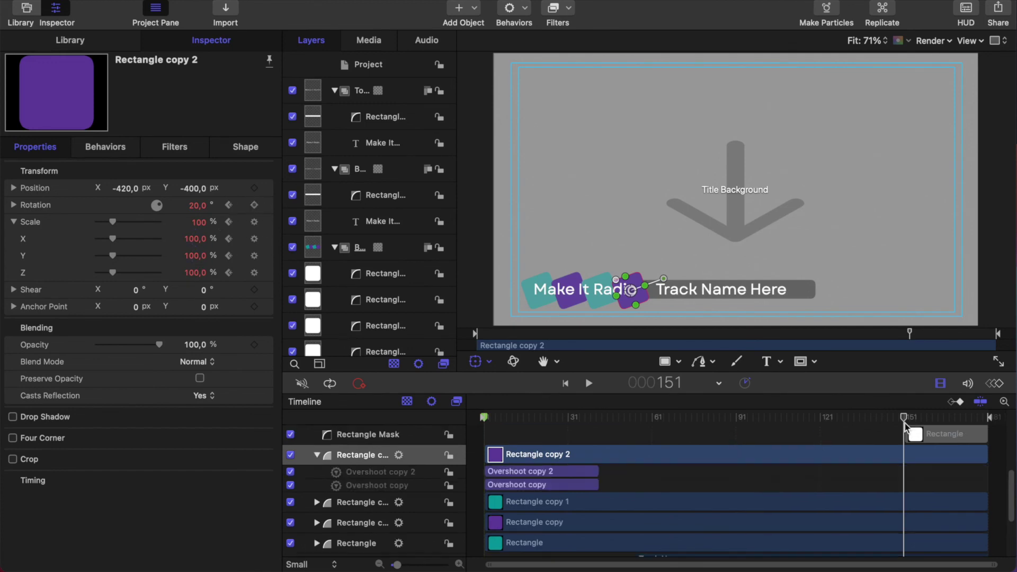
left_click_drag(903, 419, 986, 428)
double_click(198, 206)
type("380")
key("Return")
- Set the rotation of the third square, Rectangle copy 1, to 380° at frame 180
left_click(317, 455)
left_click(826, 495)
left_click(826, 517)
left_click(363, 476)
double_click(195, 206)
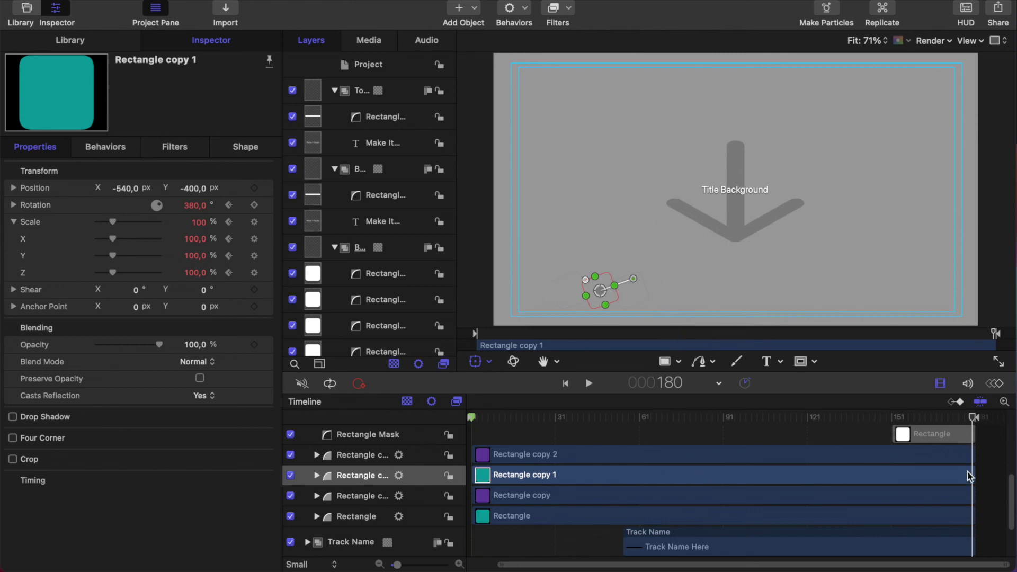
- Smooth the squares' exit rotation curves at their frame 151 keyframes in the Keyframe Editor
left_click(995, 383)
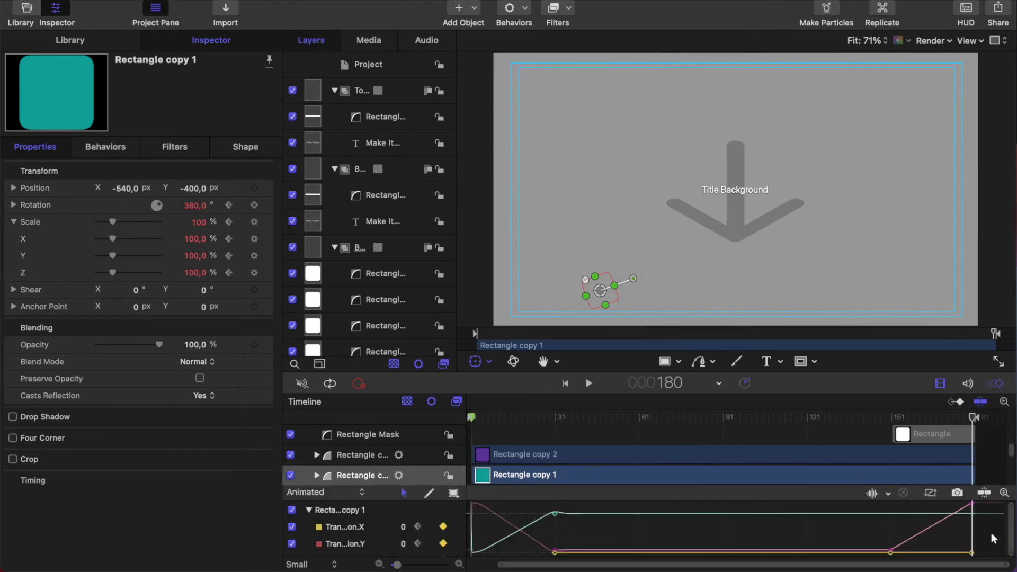
right_click(891, 551)
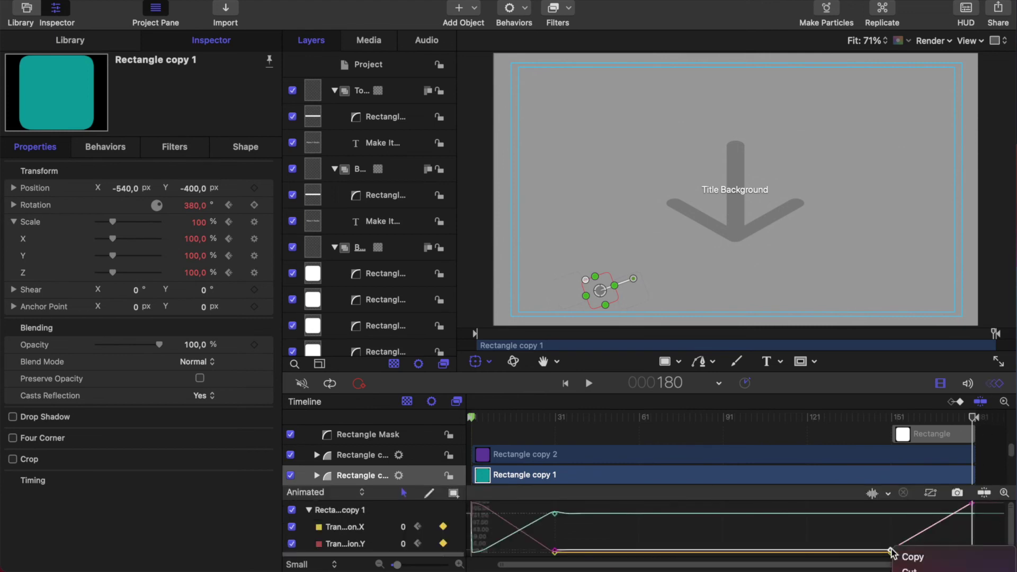
left_click(935, 568)
left_click(919, 454)
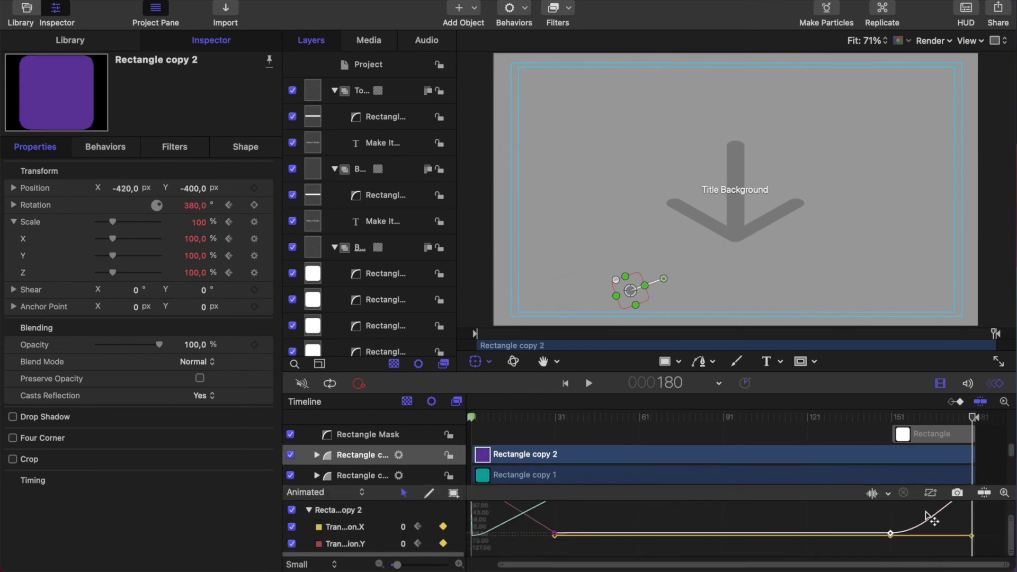
scroll(926, 460, "down", 3)
left_click(935, 463)
- Smooth the rotation and scale curves of the square masks at their frame 151 keyframes, and close the Keyframe Editor
scroll(937, 460, "up", 5)
left_click(942, 458)
left_click(946, 438)
left_click(346, 527)
left_click(346, 545)
left_click(946, 459)
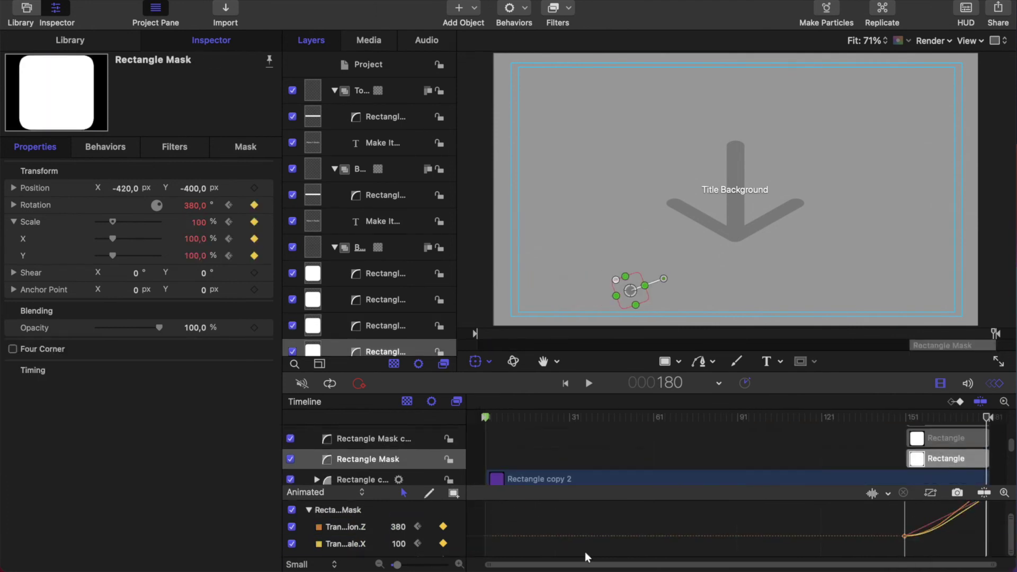
left_click(345, 544)
left_click(951, 453)
right_click(916, 536)
left_click(948, 434)
left_click(345, 527)
scroll(344, 535, "down", 1)
left_click(342, 551)
scroll(943, 453, "down", 1)
mouse_move(998, 418)
left_mouse_down()
mouse_move(912, 418)
mouse_move(998, 418)
left_mouse_up()
left_click(994, 383)
- Check each of the four square masks and play the title animation from the first frame
left_click(945, 474)
left_click(945, 454)
left_click(945, 440)
scroll(945, 443, "up", 1)
left_click(945, 435)
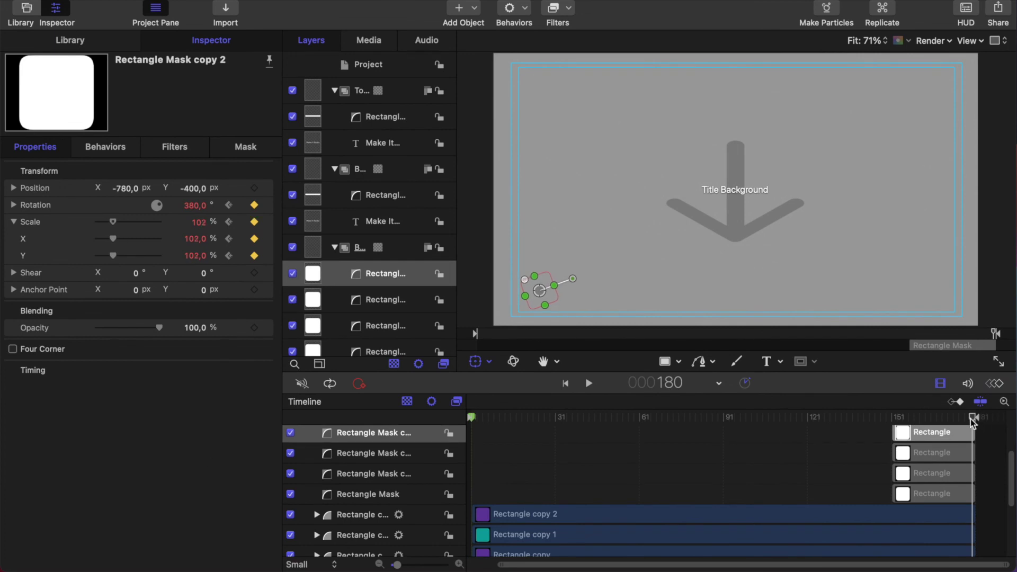
left_click_drag(974, 421, 422, 422)
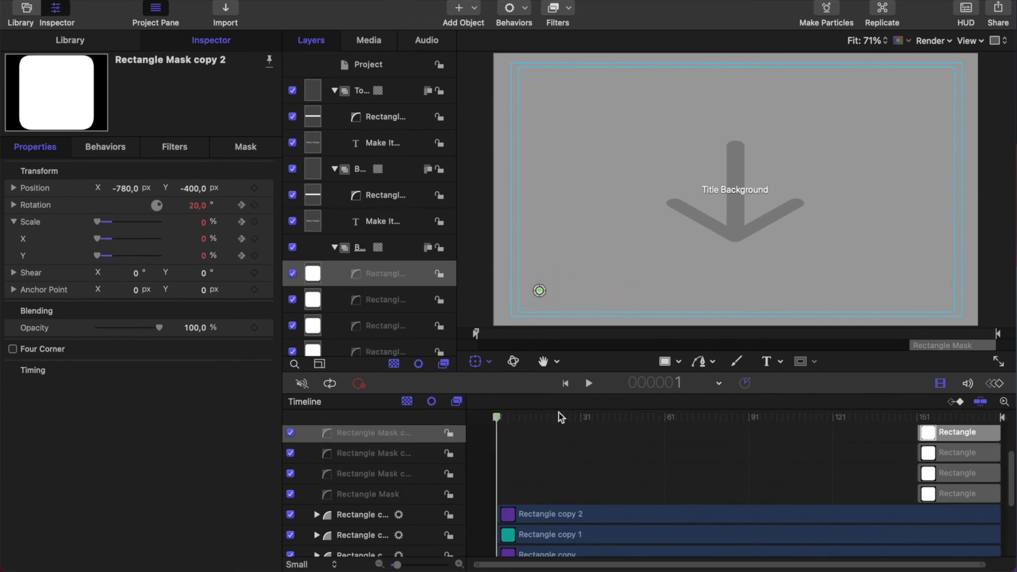
left_click(589, 382)
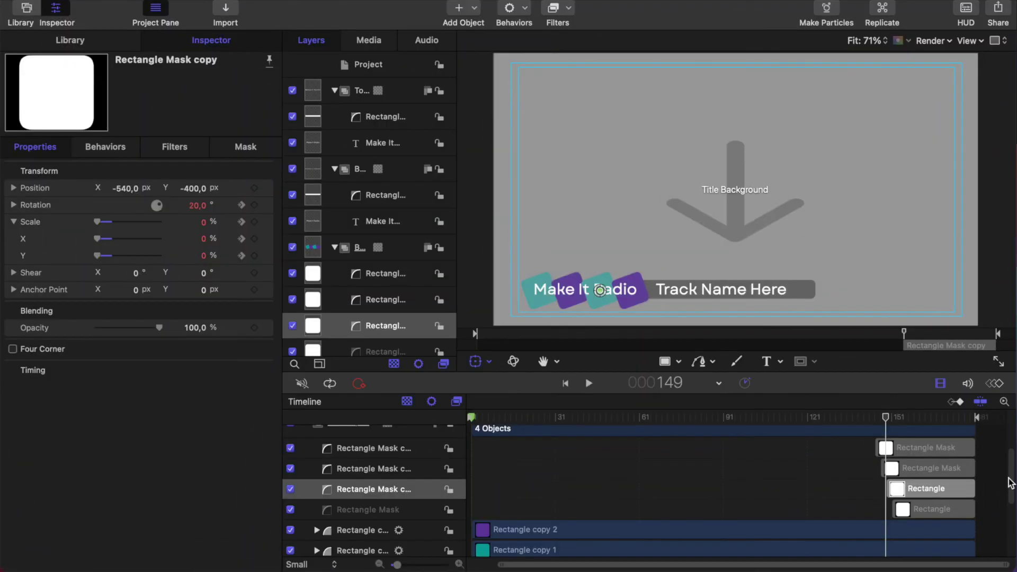
- Try to adjust the starting keyframes of the third square mask's rotation and scale curves, and undo the adjustment
scroll(932, 472, "down", 3)
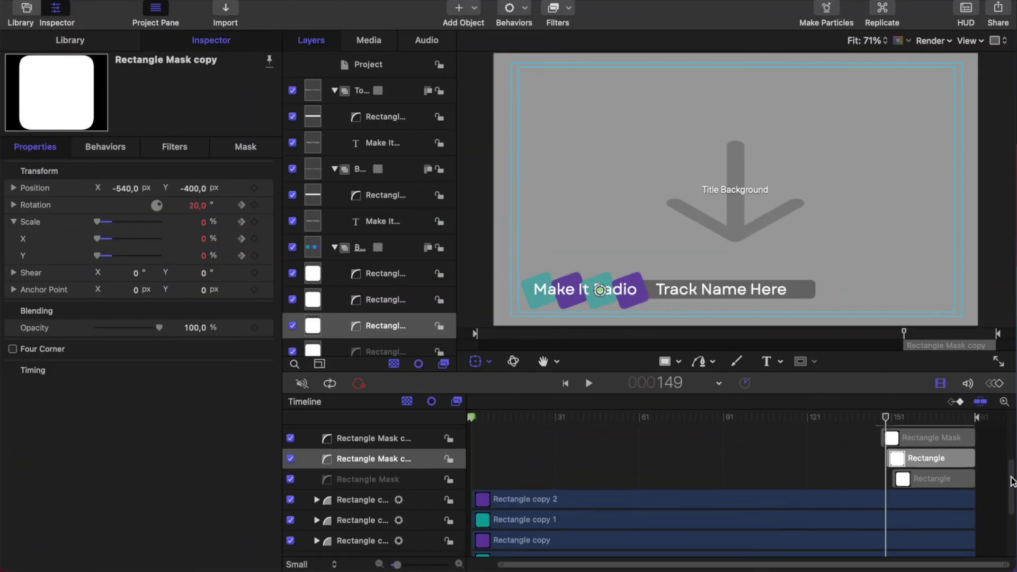
left_click(995, 383)
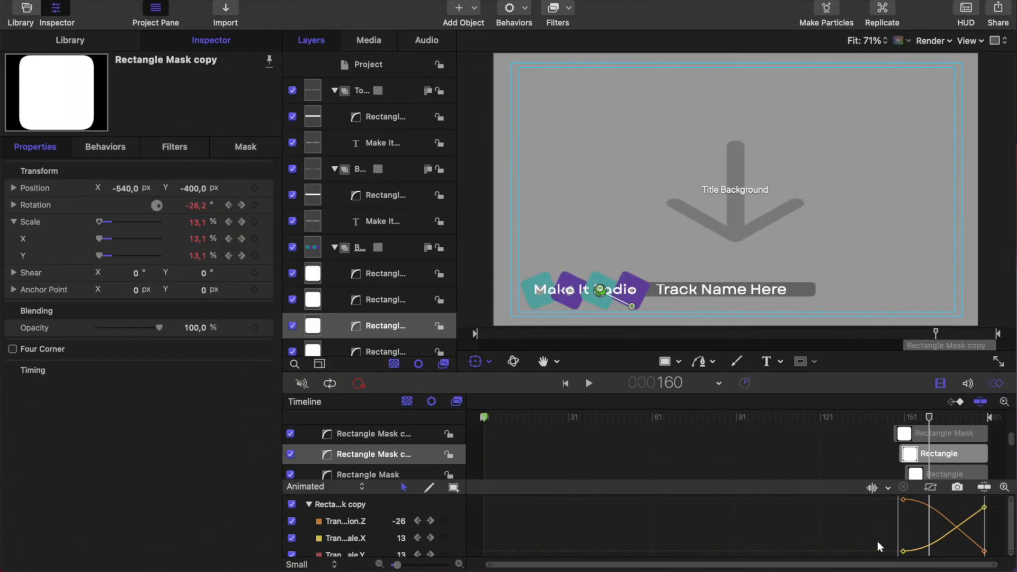
mouse_move(885, 541)
left_mouse_down()
mouse_move(918, 553)
mouse_move(924, 518)
mouse_move(920, 542)
mouse_move(902, 550)
mouse_move(883, 505)
mouse_move(903, 497)
left_mouse_up()
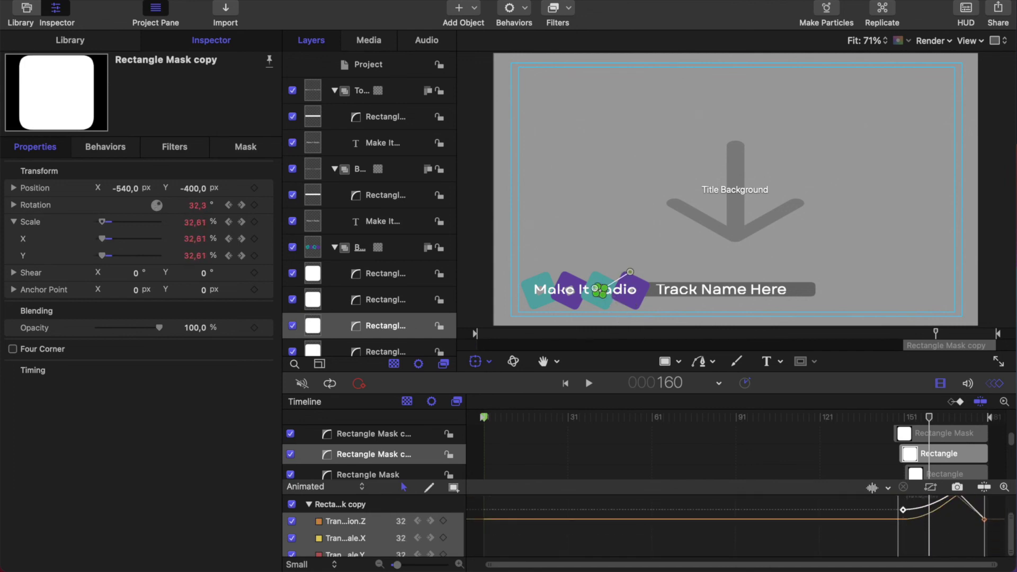
key("super+z")
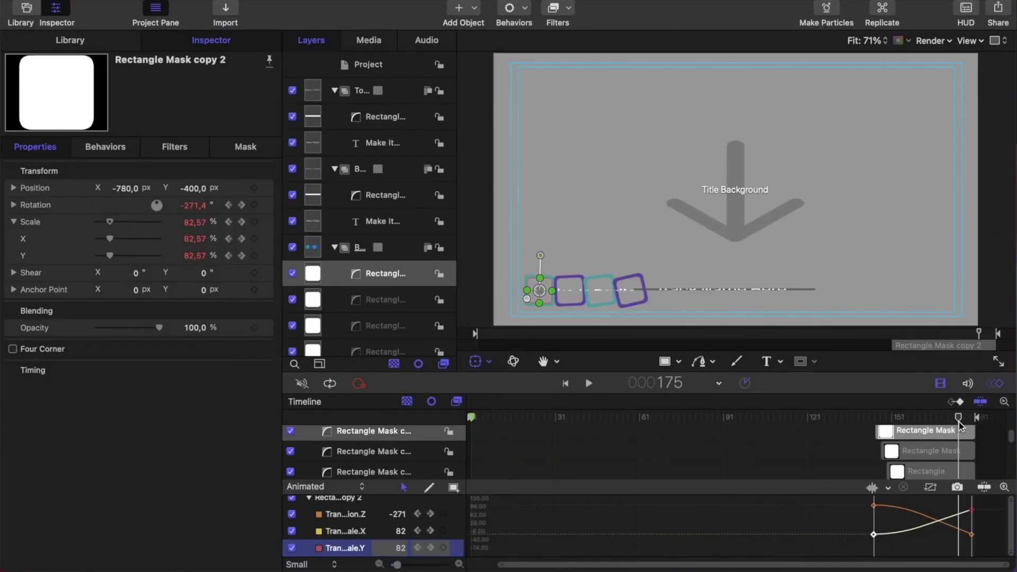
- Save the title project and return the playhead to the start of the timeline
left_click_drag(960, 424, 871, 430)
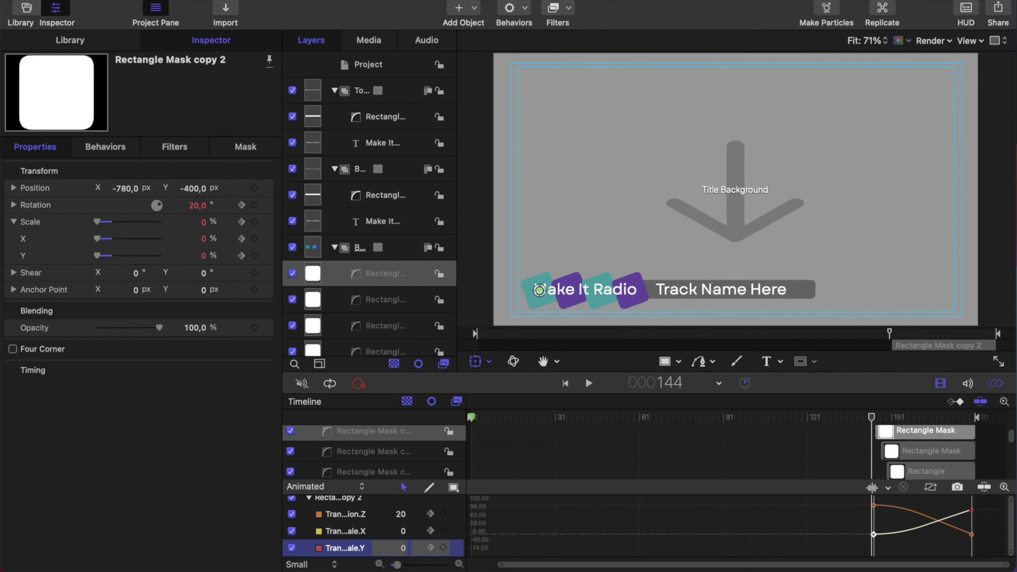
left_click(113, 77)
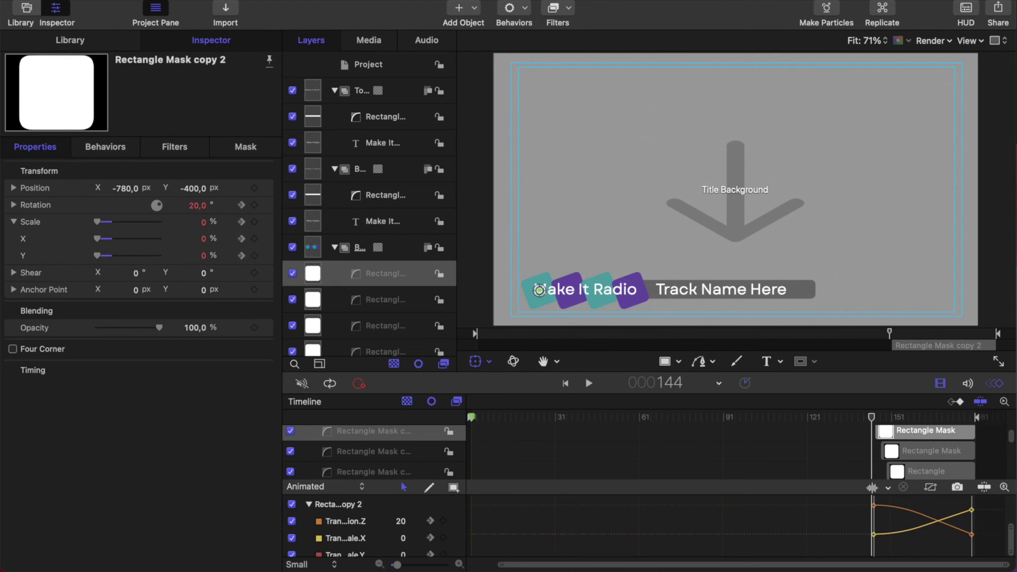
left_click(89, 0)
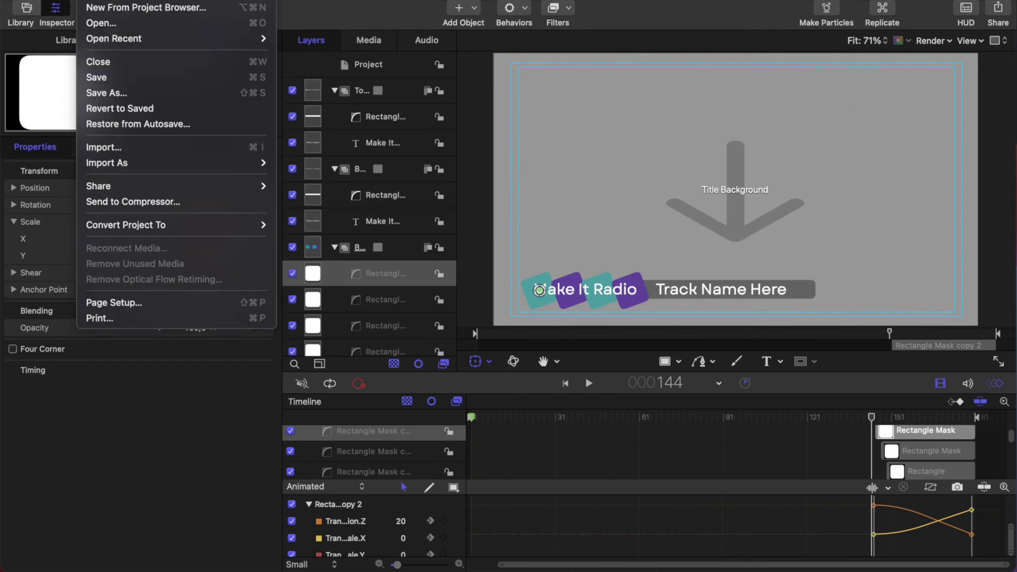
left_click(89, 0)
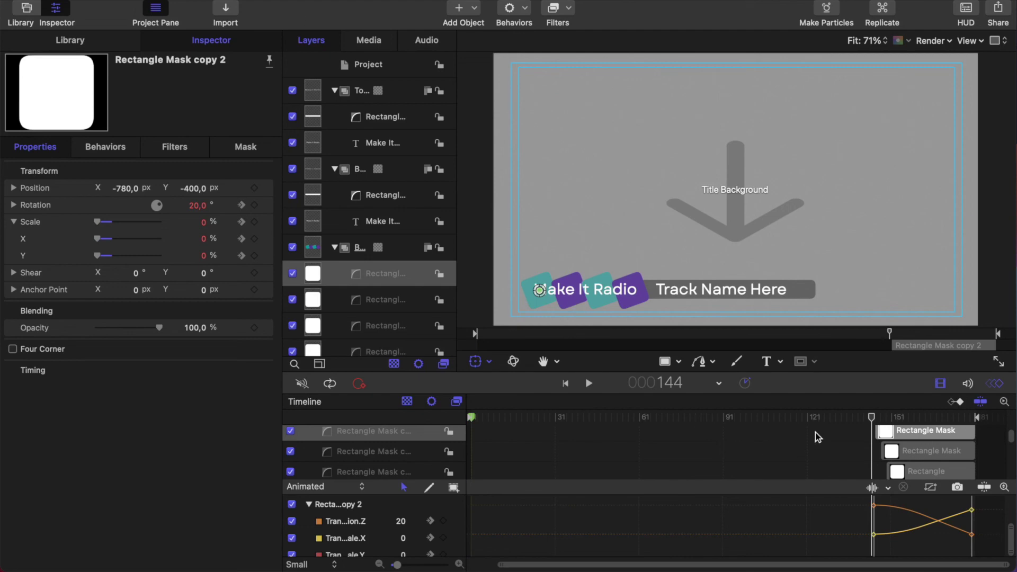
left_click_drag(871, 417, 455, 417)
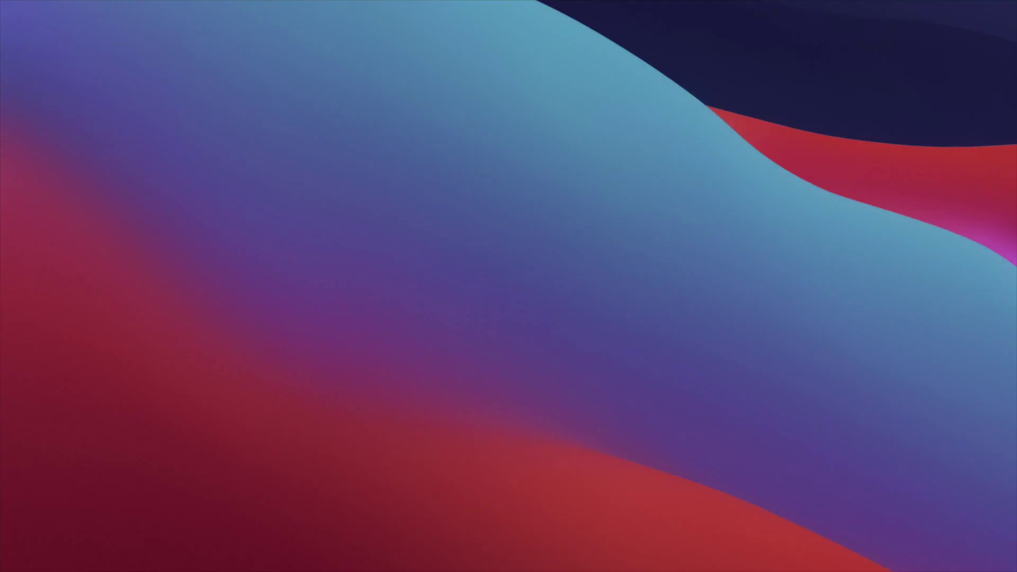
- Open Final Cut Pro and select the first video clip in the MakeItCS2 timeline
key("super+space")
type("final cu")
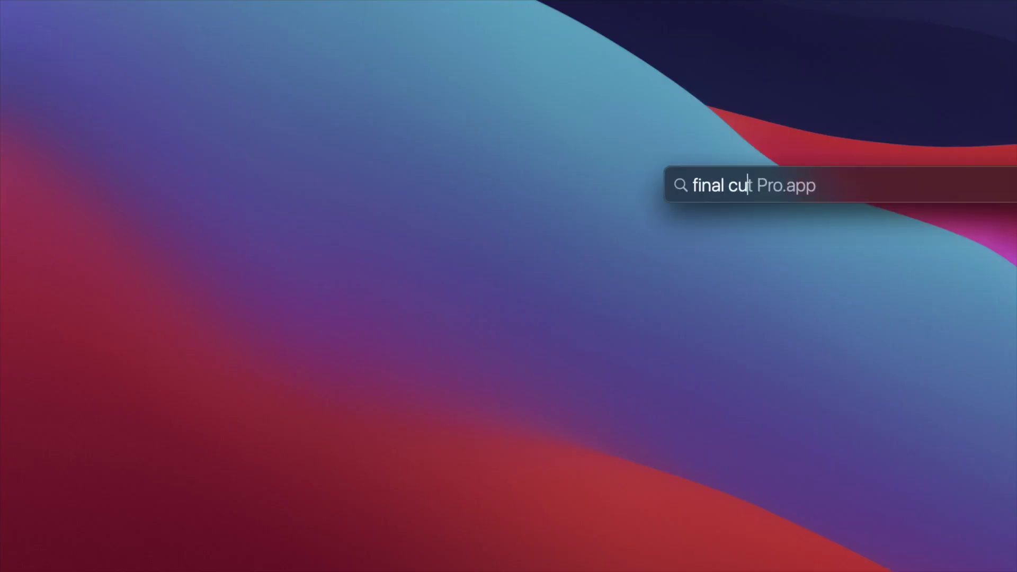
key("Return")
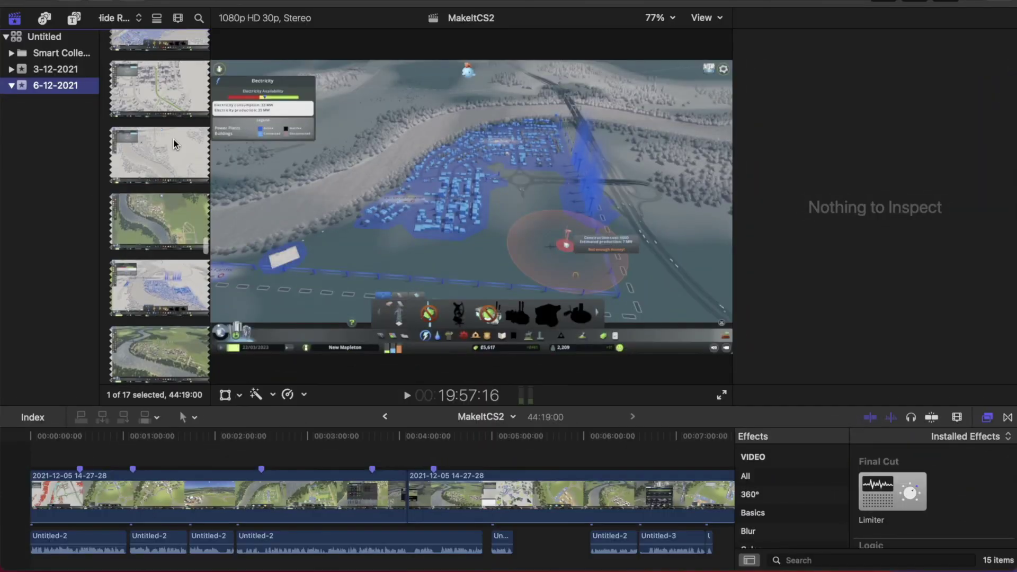
left_click(170, 138)
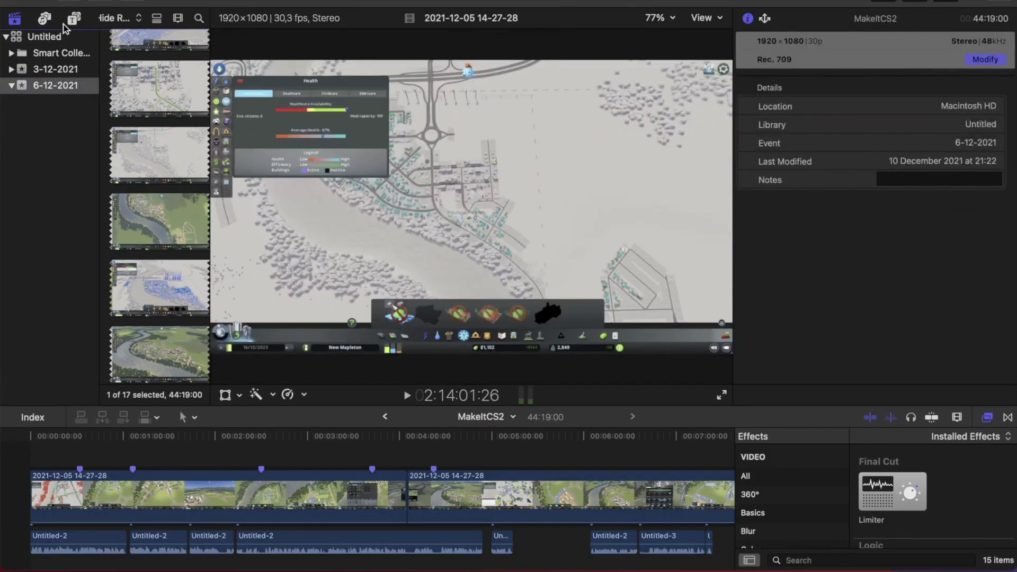
left_click(179, 512)
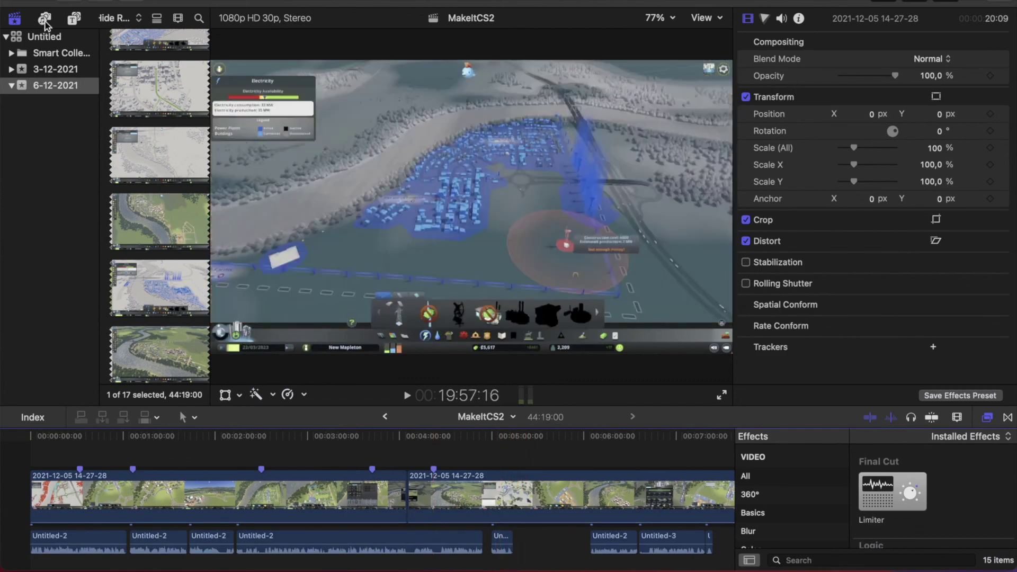
- Add the MakeItLower3rd title from the YouTube title category above the first clip, near the start of the timeline
left_click(74, 18)
left_click(170, 465)
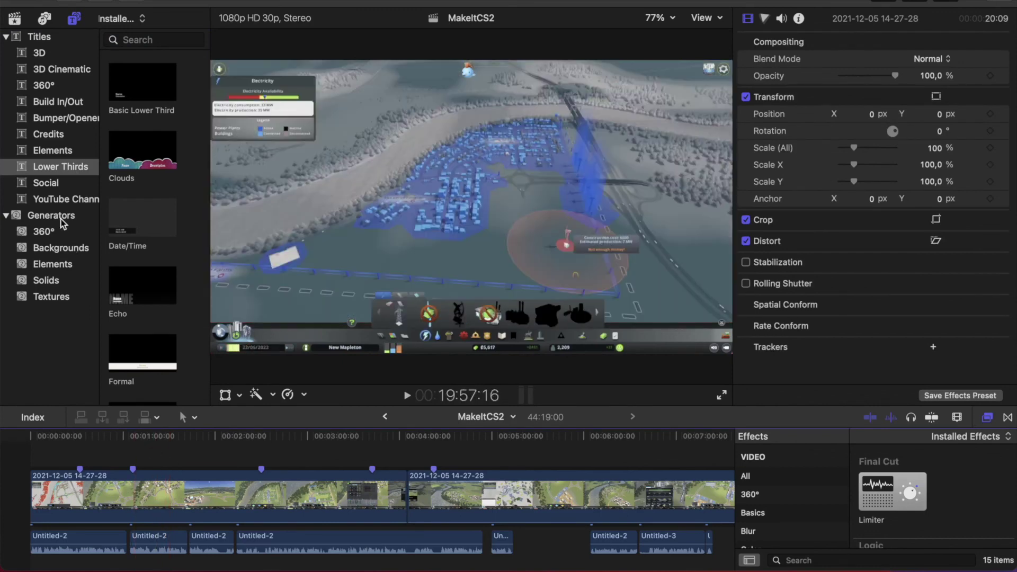
left_click(58, 199)
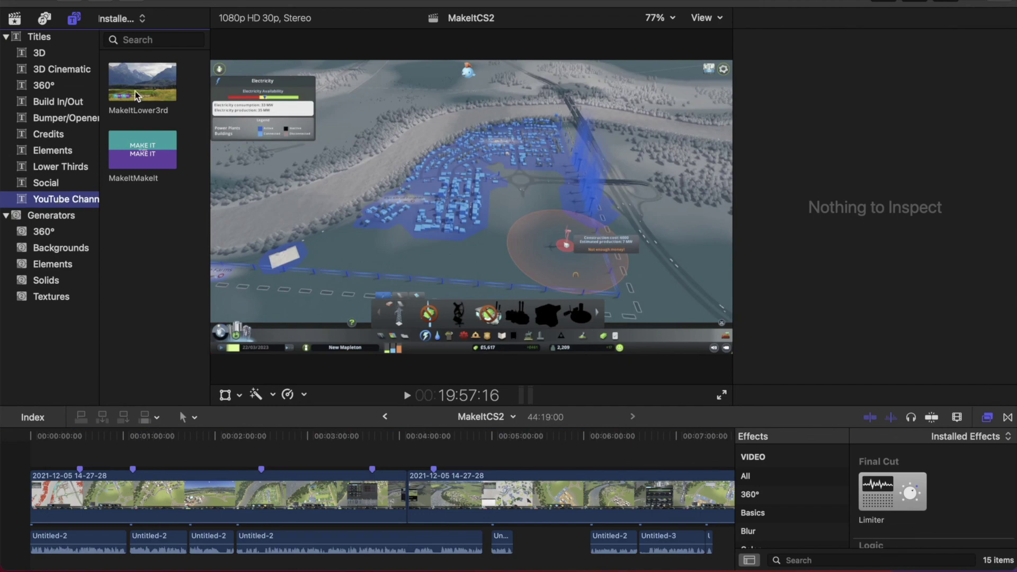
left_click_drag(143, 93, 60, 457)
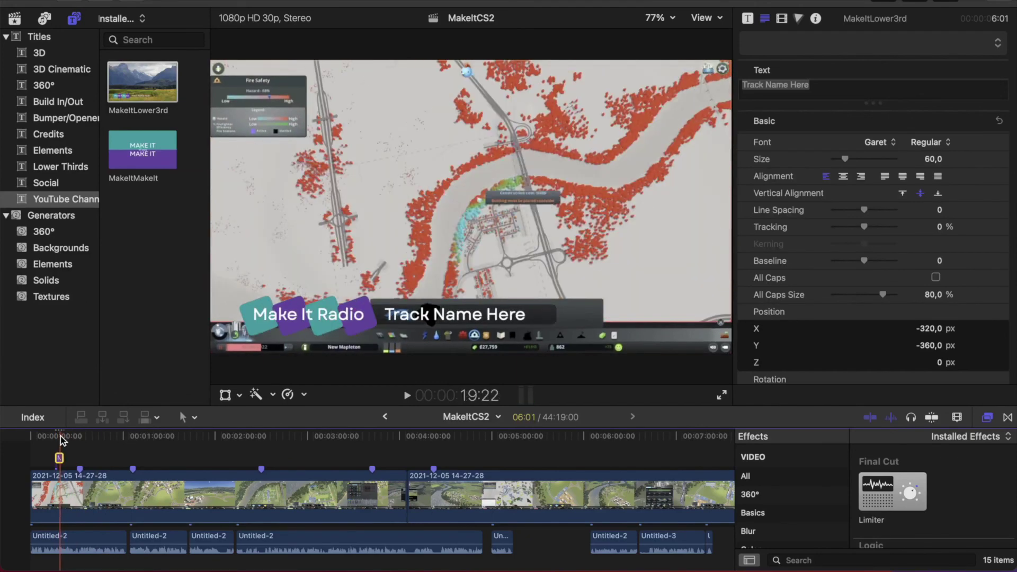
- Replace the "Track Name Here" text of the lower third with "Chill While You Make It"
double_click(485, 318)
left_click_drag(534, 316, 385, 314)
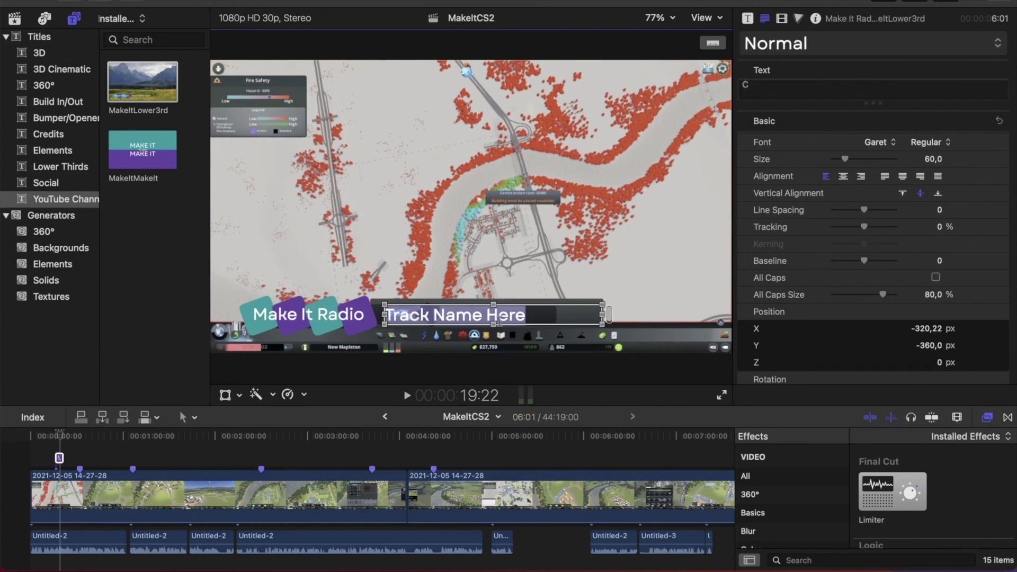
type("Chill Whi")
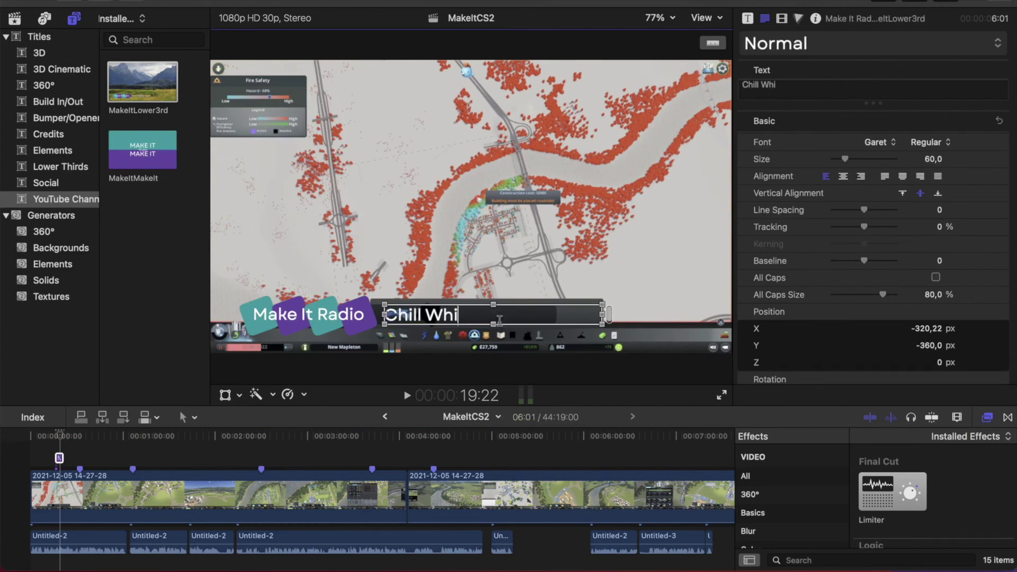
type("le You Make It")
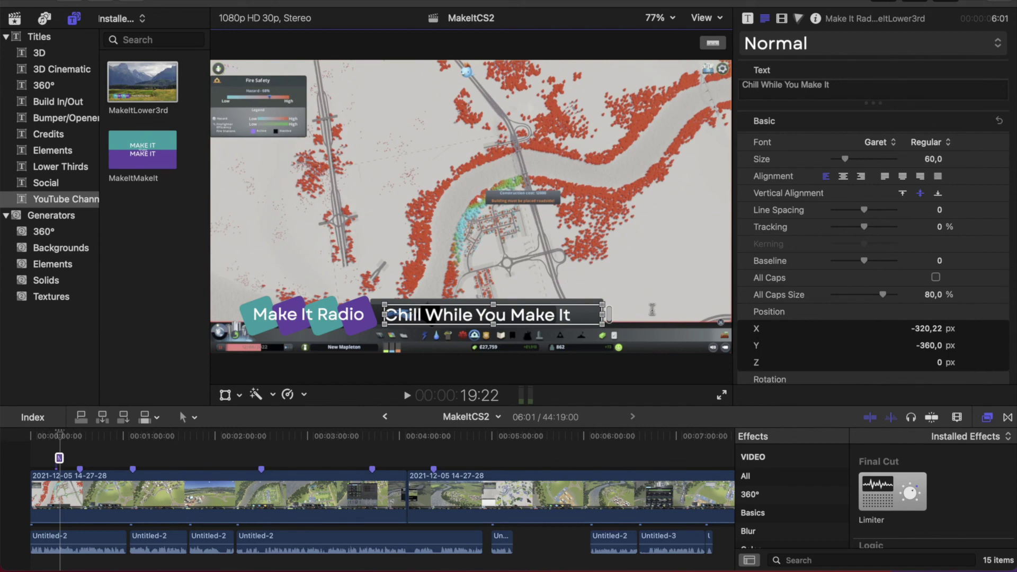
- Play the timeline from just before the title to check the lower third's intro and exit animations over the video
left_click(76, 436)
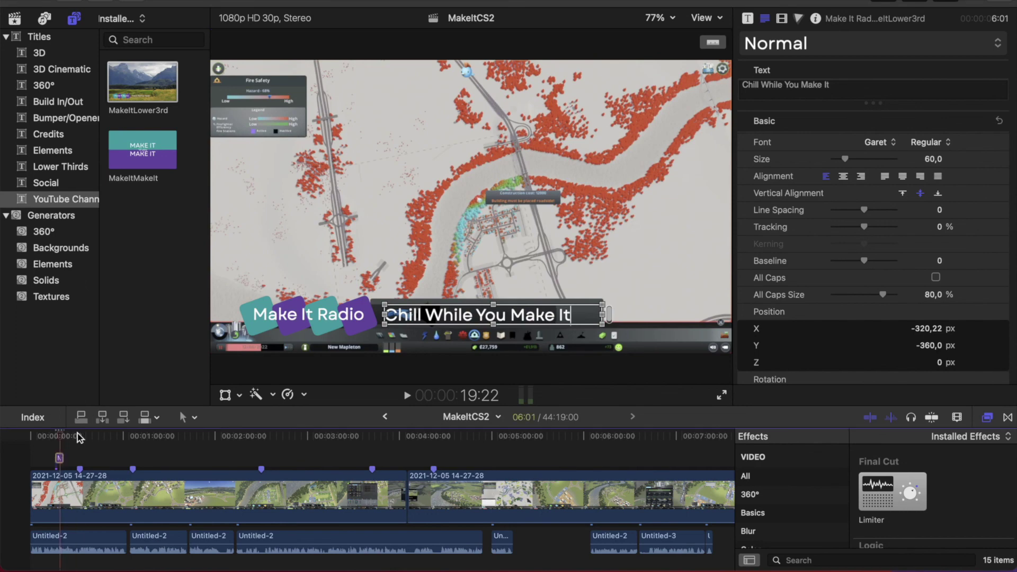
left_click(61, 437)
left_click_drag(61, 436, 53, 436)
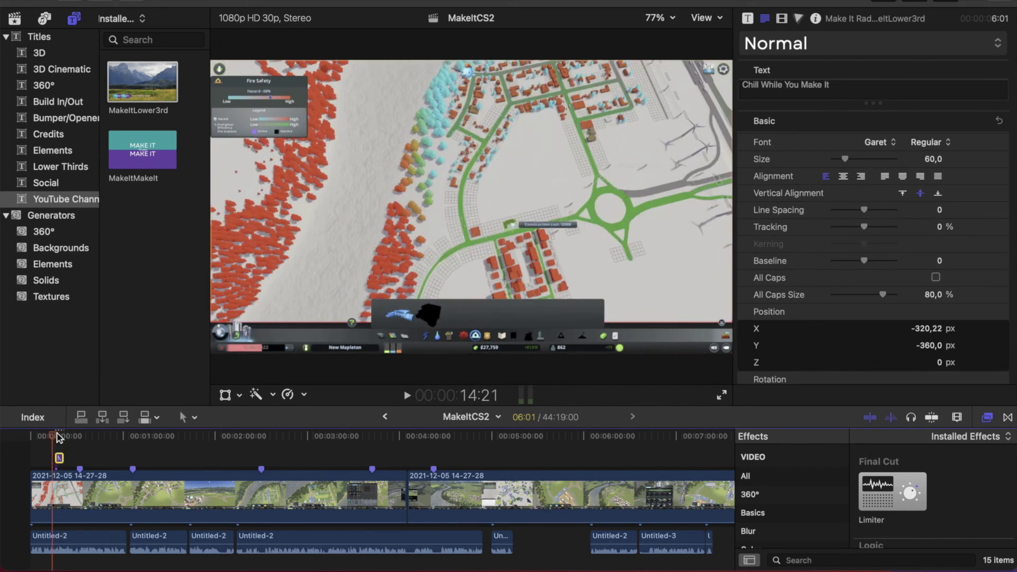
key("space")
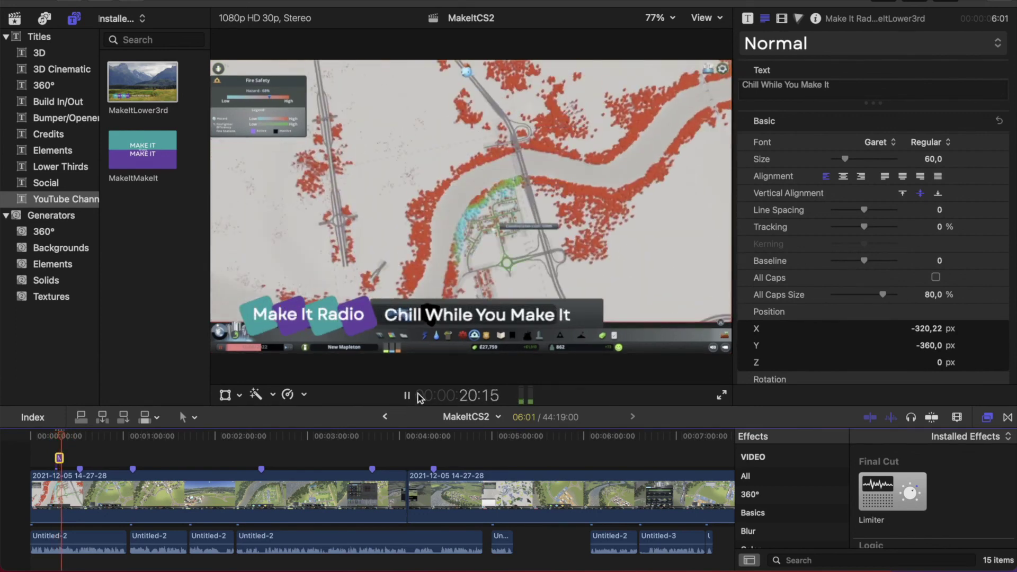
key("space")
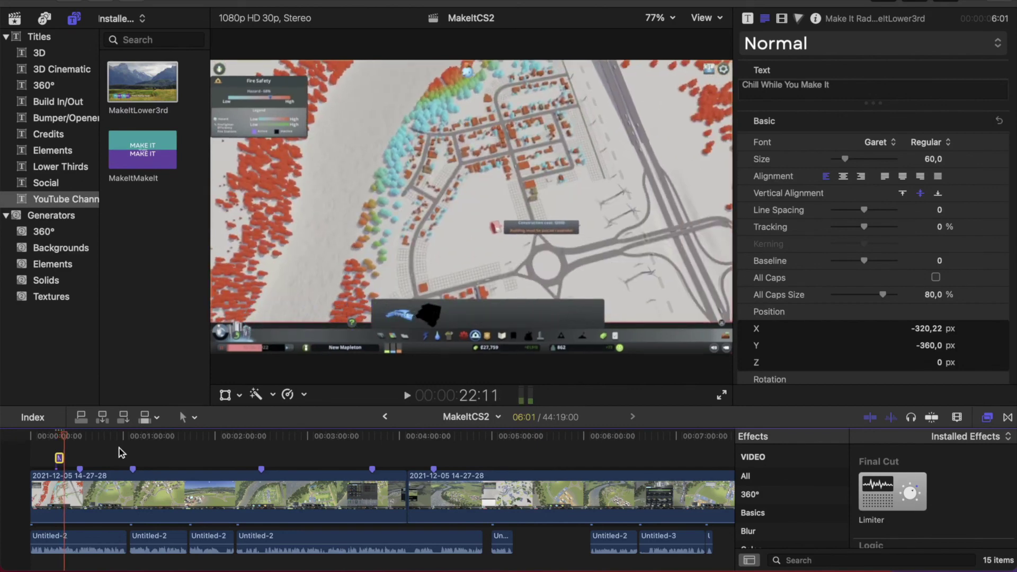
left_click_drag(63, 438, 60, 440)
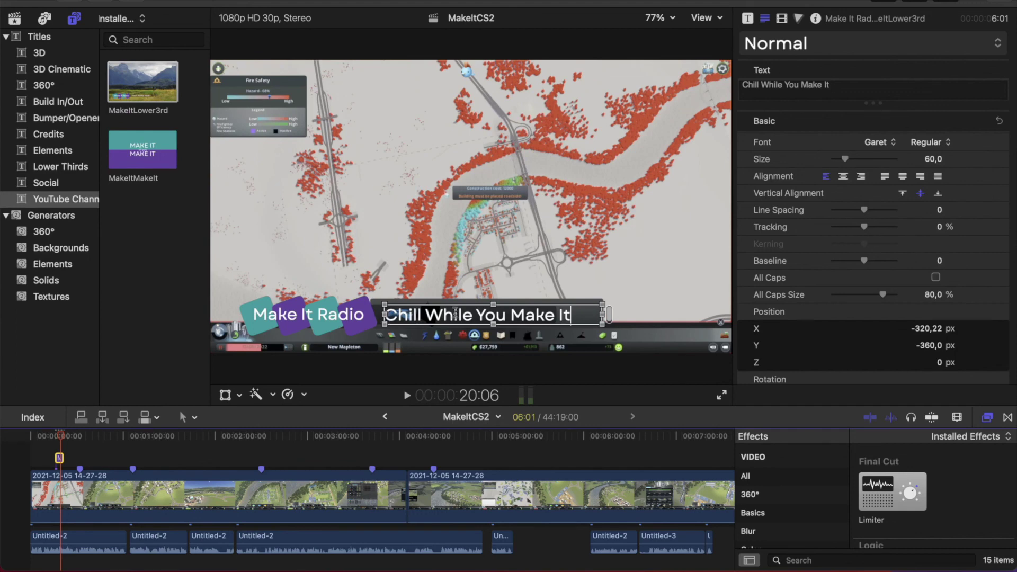